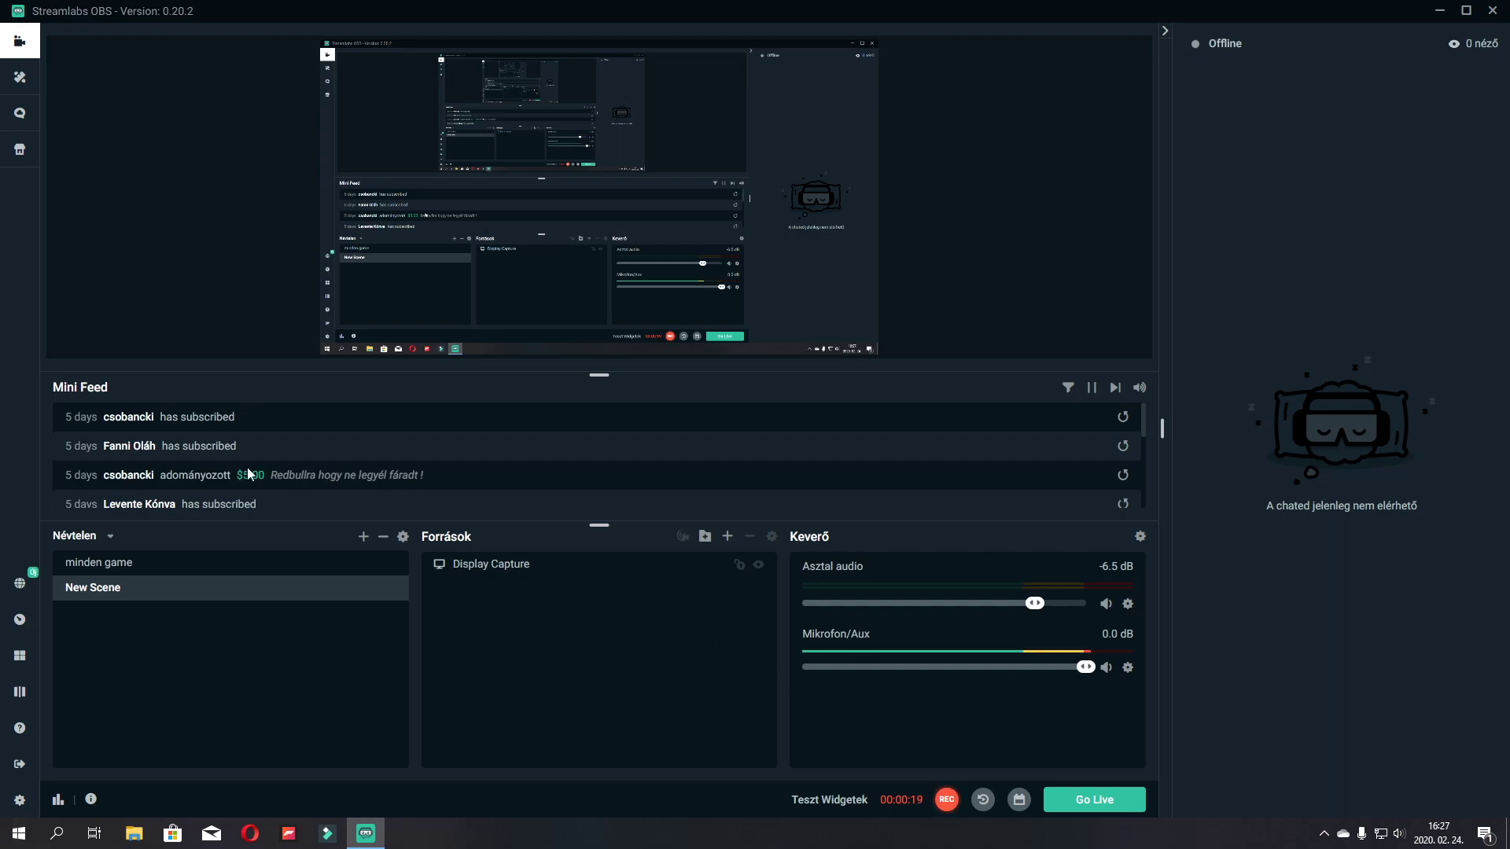
{"action": "scroll", "coordinate": [223, 417], "scroll_direction": "down", "scroll_amount": 2}
{"action": "scroll", "coordinate": [488, 501], "scroll_direction": "up", "scroll_amount": 2}
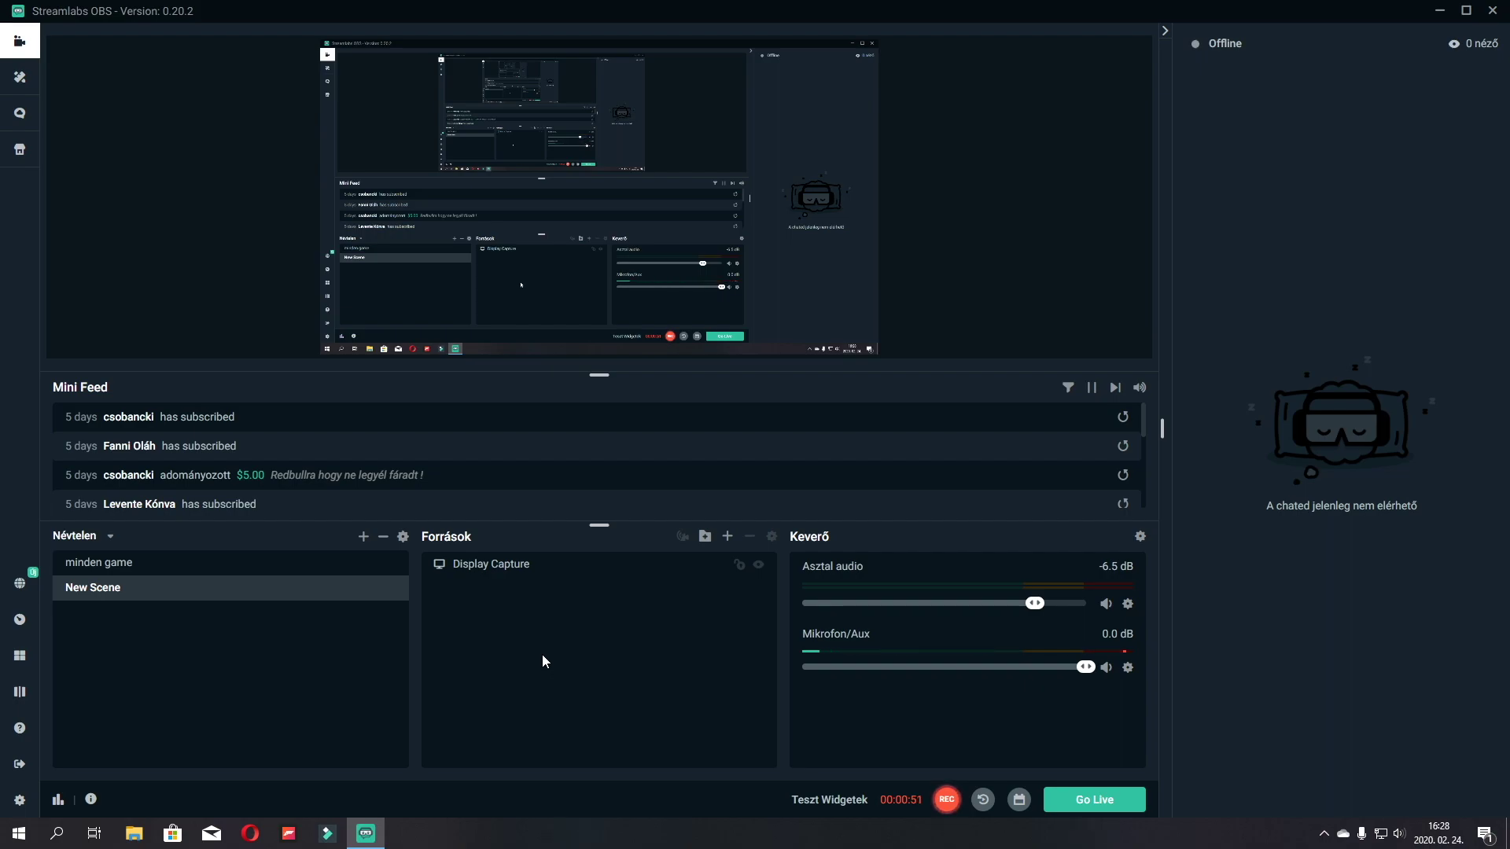
{"action": "right_click", "coordinate": [491, 605]}
{"action": "left_click", "coordinate": [601, 582]}
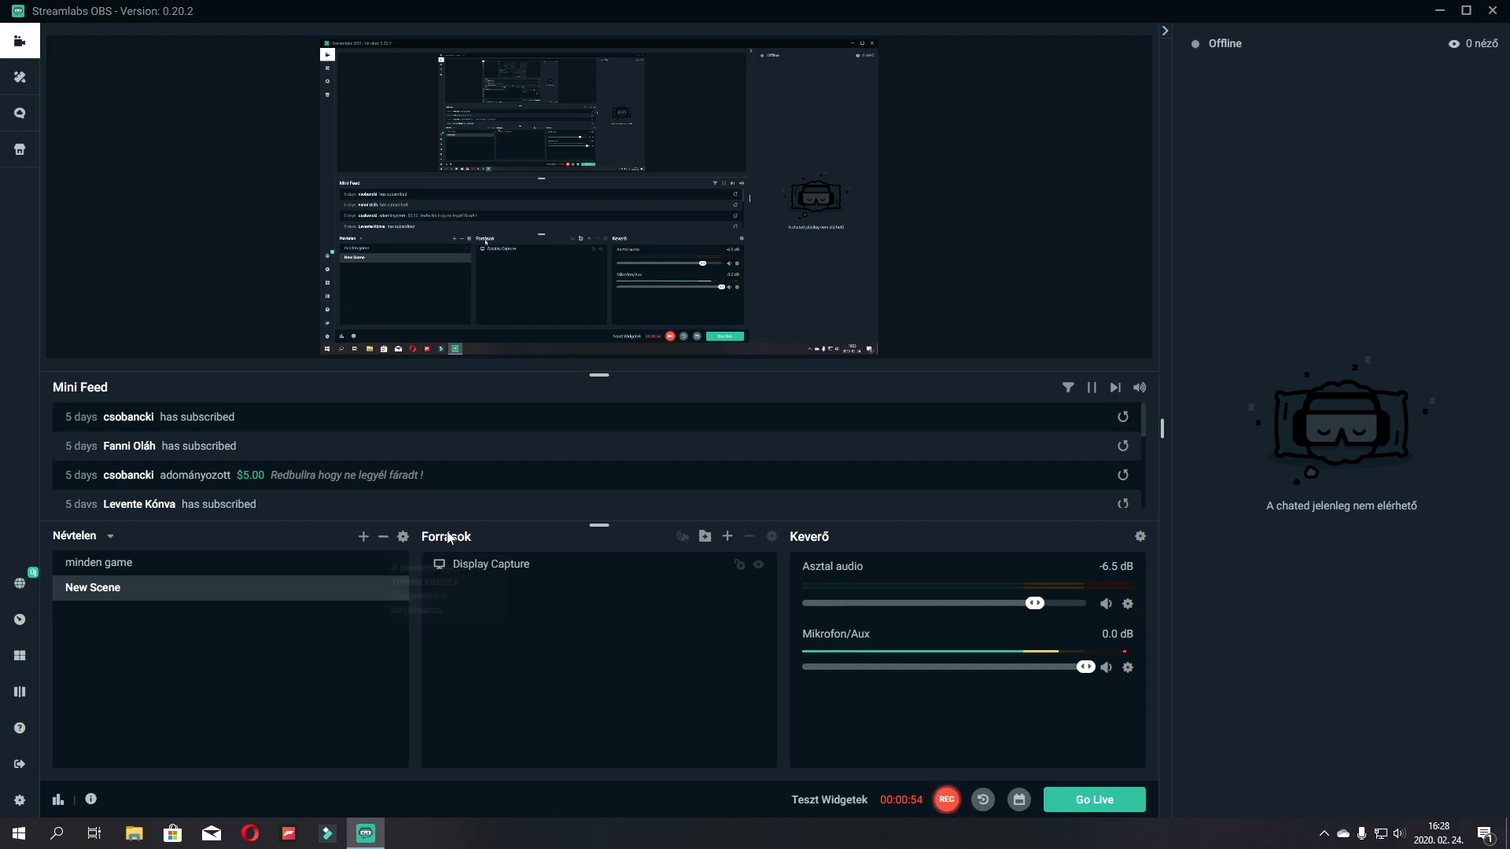
Open the list of addable sources and read the descriptions of several types, including Videórögzítő Eszköz, Szöveg (GDI+) and Kimeneti Hangrögzítő
{"action": "left_click", "coordinate": [729, 537]}
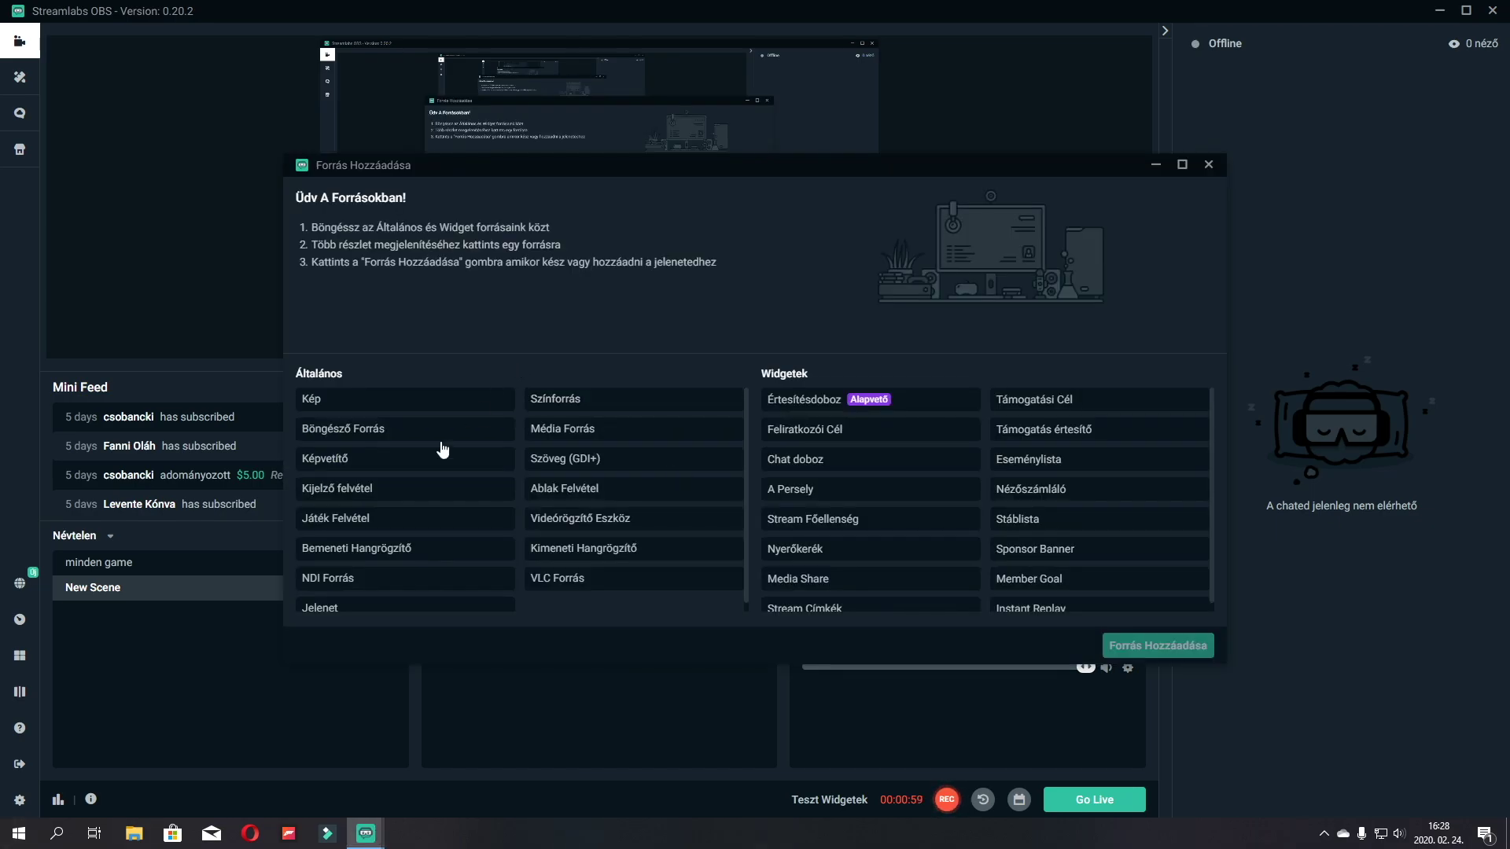
{"action": "scroll", "coordinate": [847, 515], "scroll_direction": "down", "scroll_amount": 1}
{"action": "scroll", "coordinate": [842, 526], "scroll_direction": "up", "scroll_amount": 1}
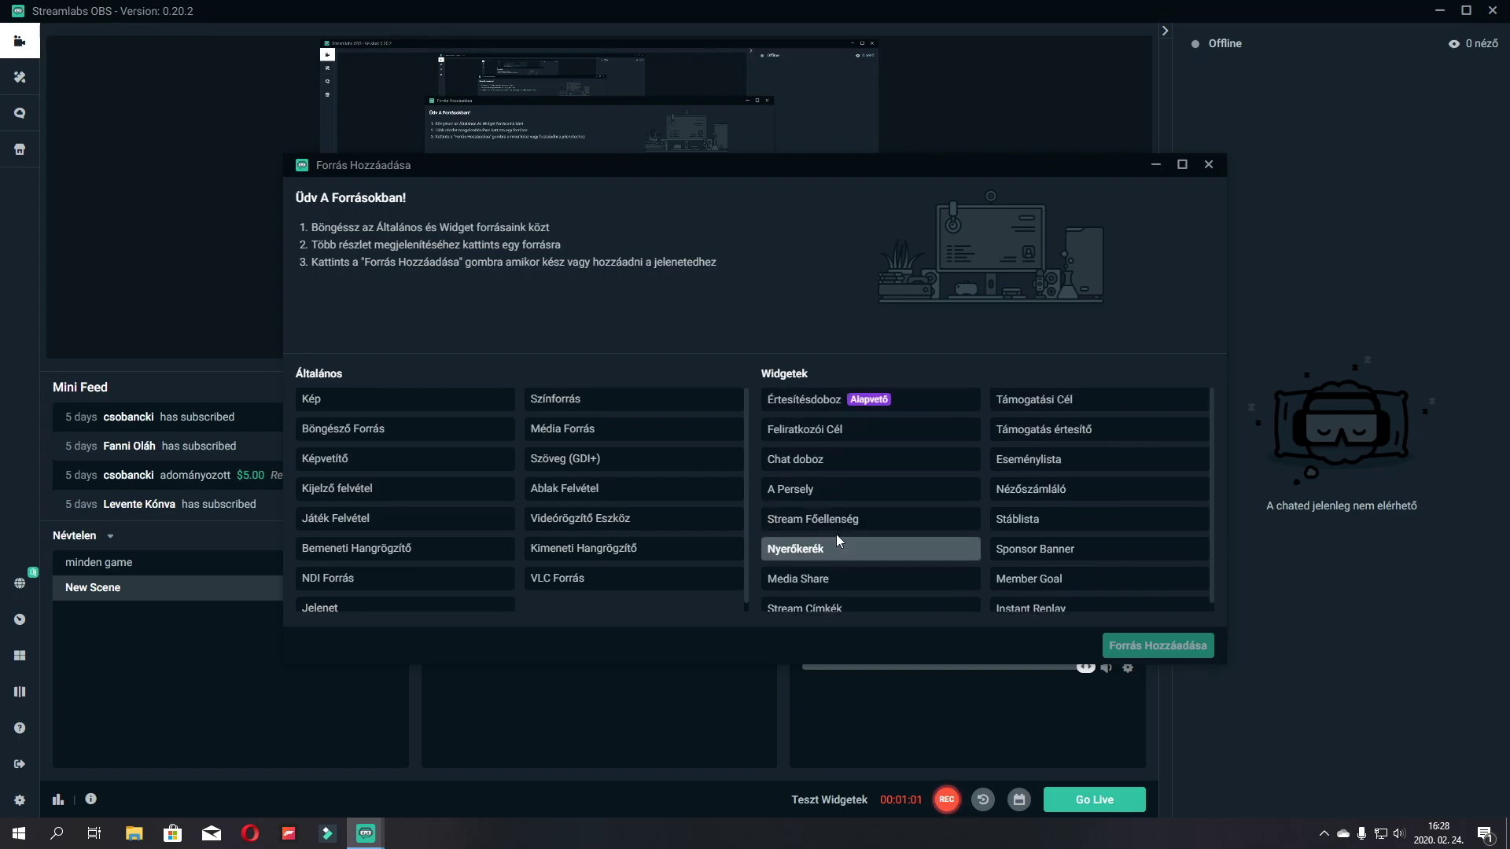
{"action": "scroll", "coordinate": [504, 563], "scroll_direction": "down", "scroll_amount": 1}
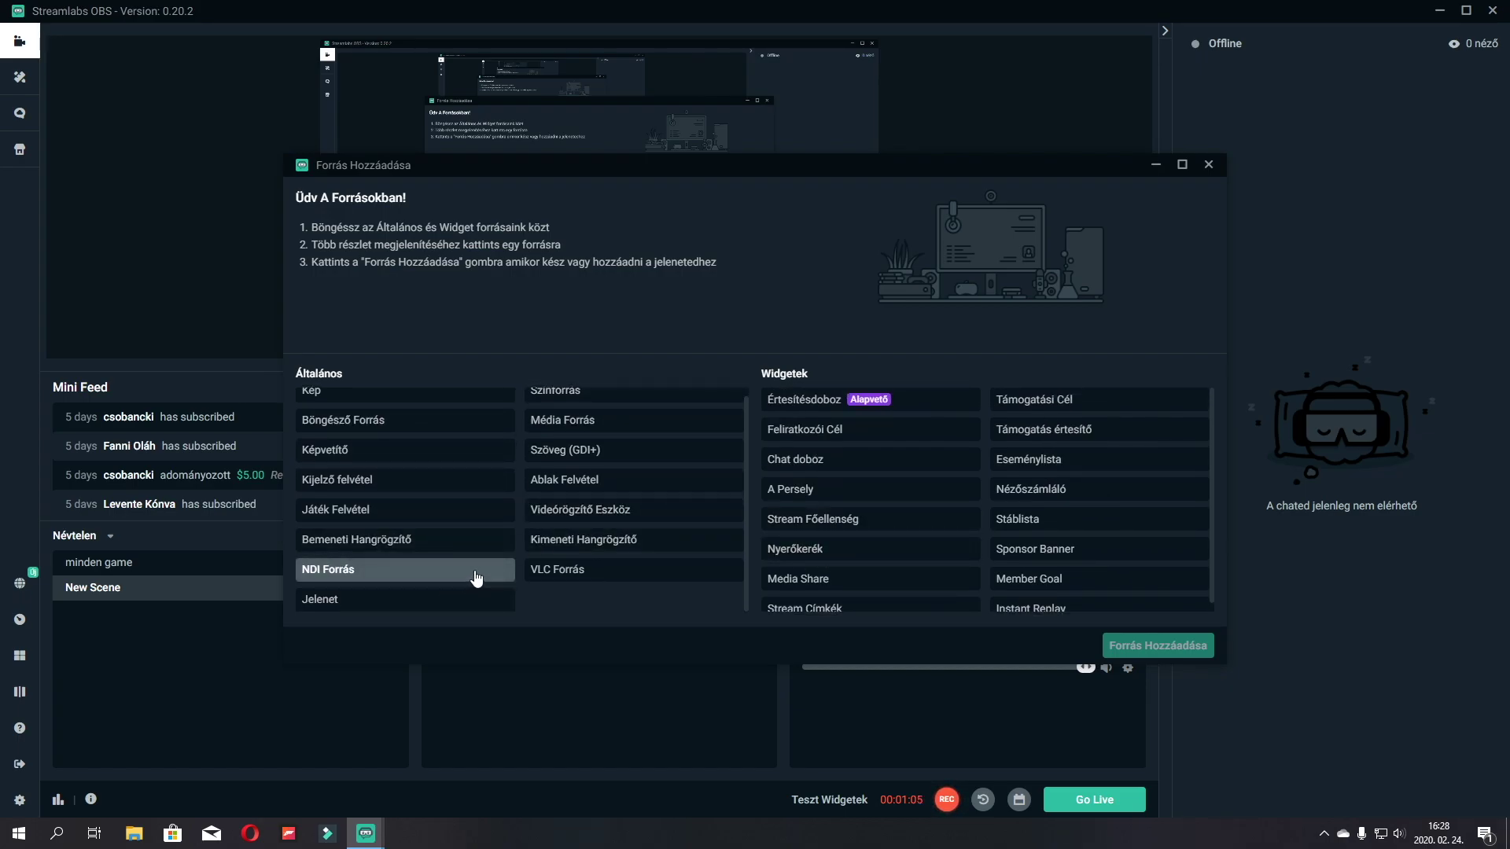
{"action": "scroll", "coordinate": [487, 574], "scroll_direction": "up", "scroll_amount": 1}
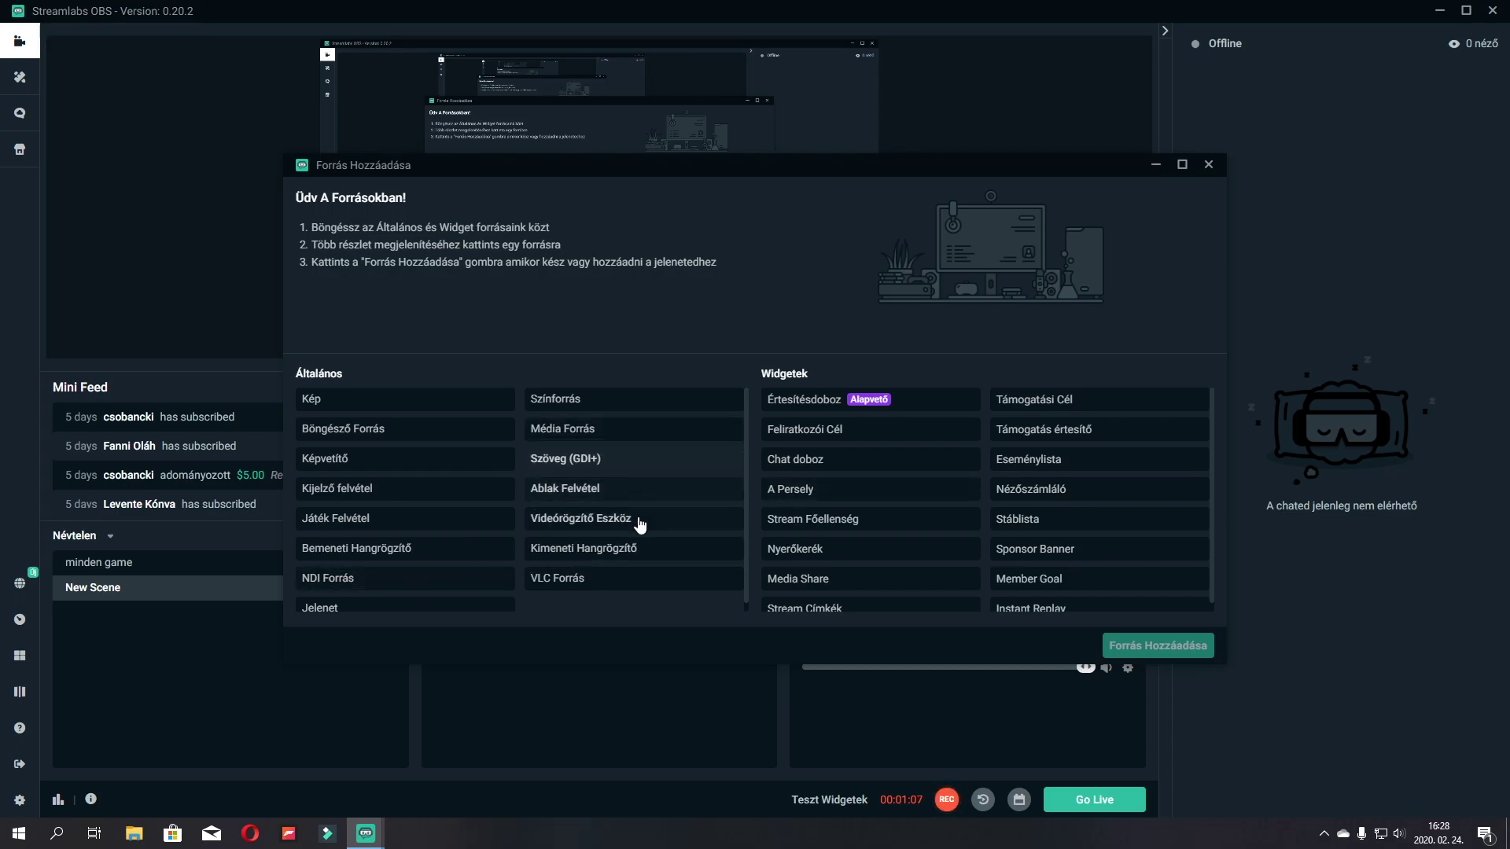
{"action": "left_click", "coordinate": [582, 523]}
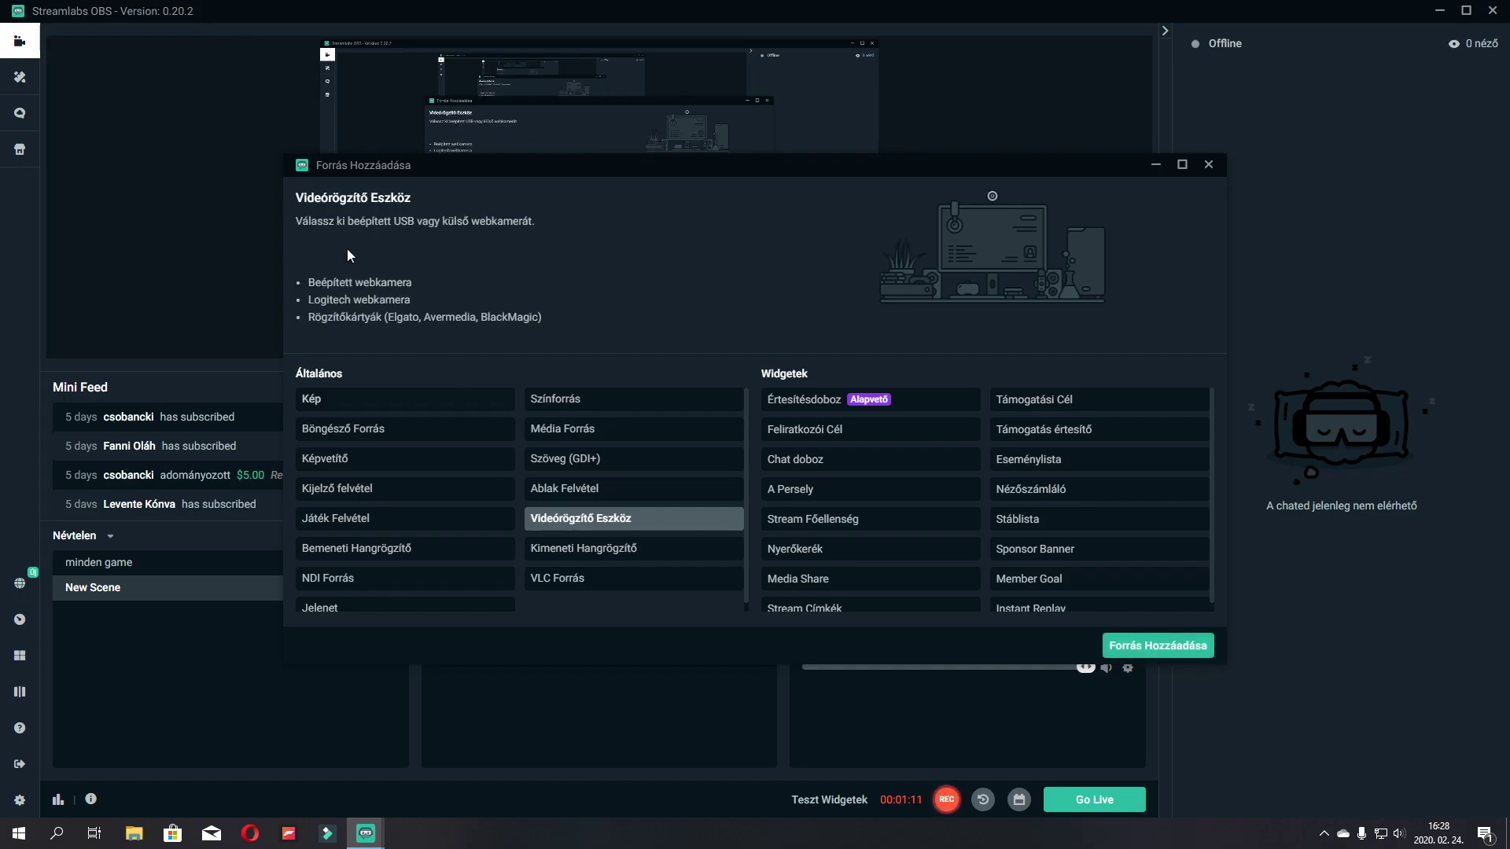
{"action": "left_click", "coordinate": [580, 485]}
{"action": "left_click", "coordinate": [580, 464]}
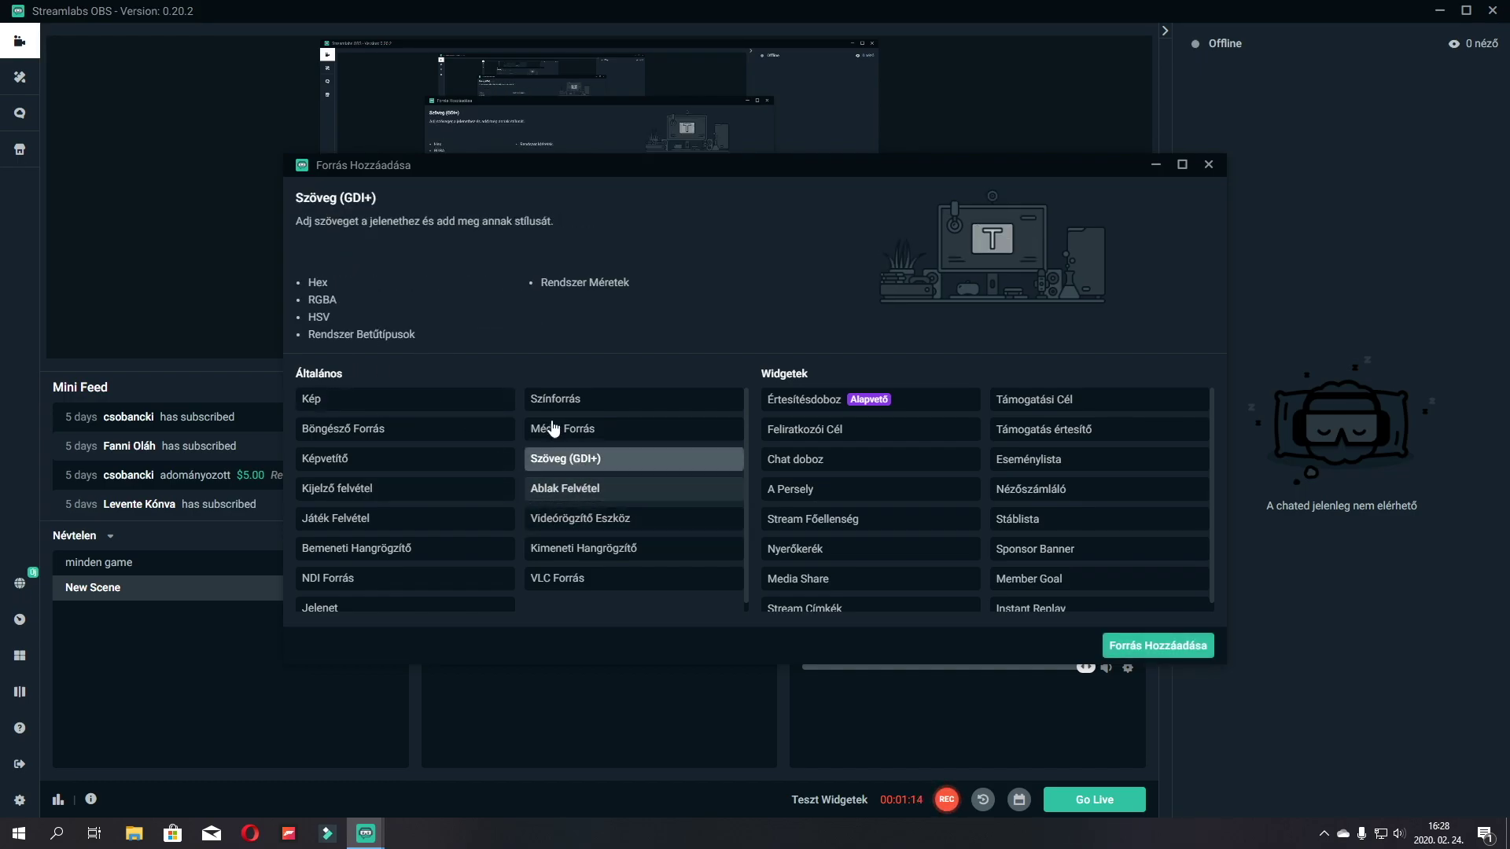
{"action": "left_click", "coordinate": [358, 401]}
{"action": "left_click", "coordinate": [359, 433]}
{"action": "left_click", "coordinate": [566, 548]}
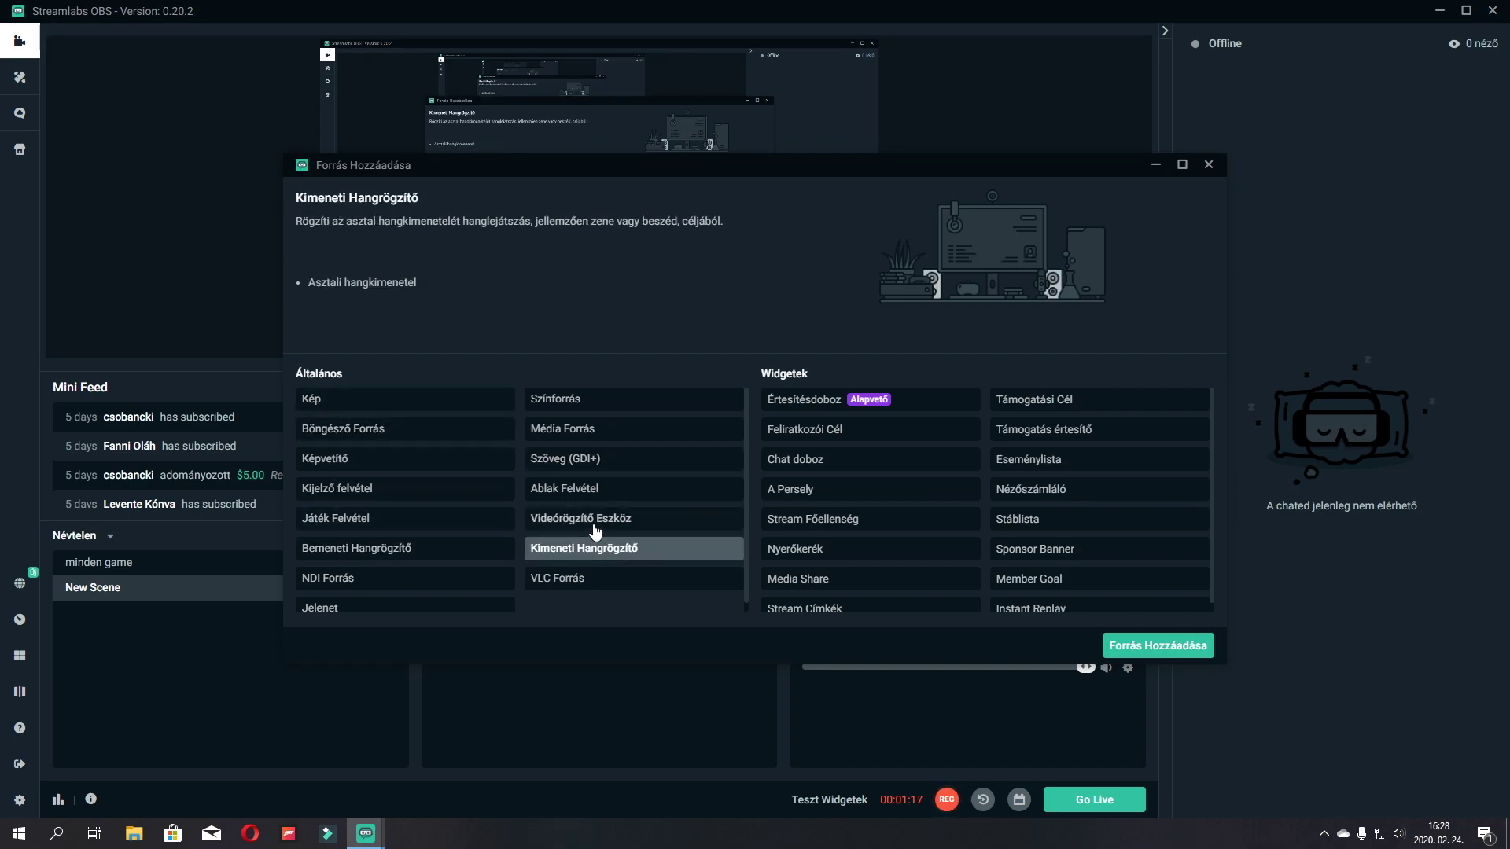
Add the existing Video Capture Device as a Videórögzítő Eszköz source to New Scene
{"action": "left_click", "coordinate": [574, 519]}
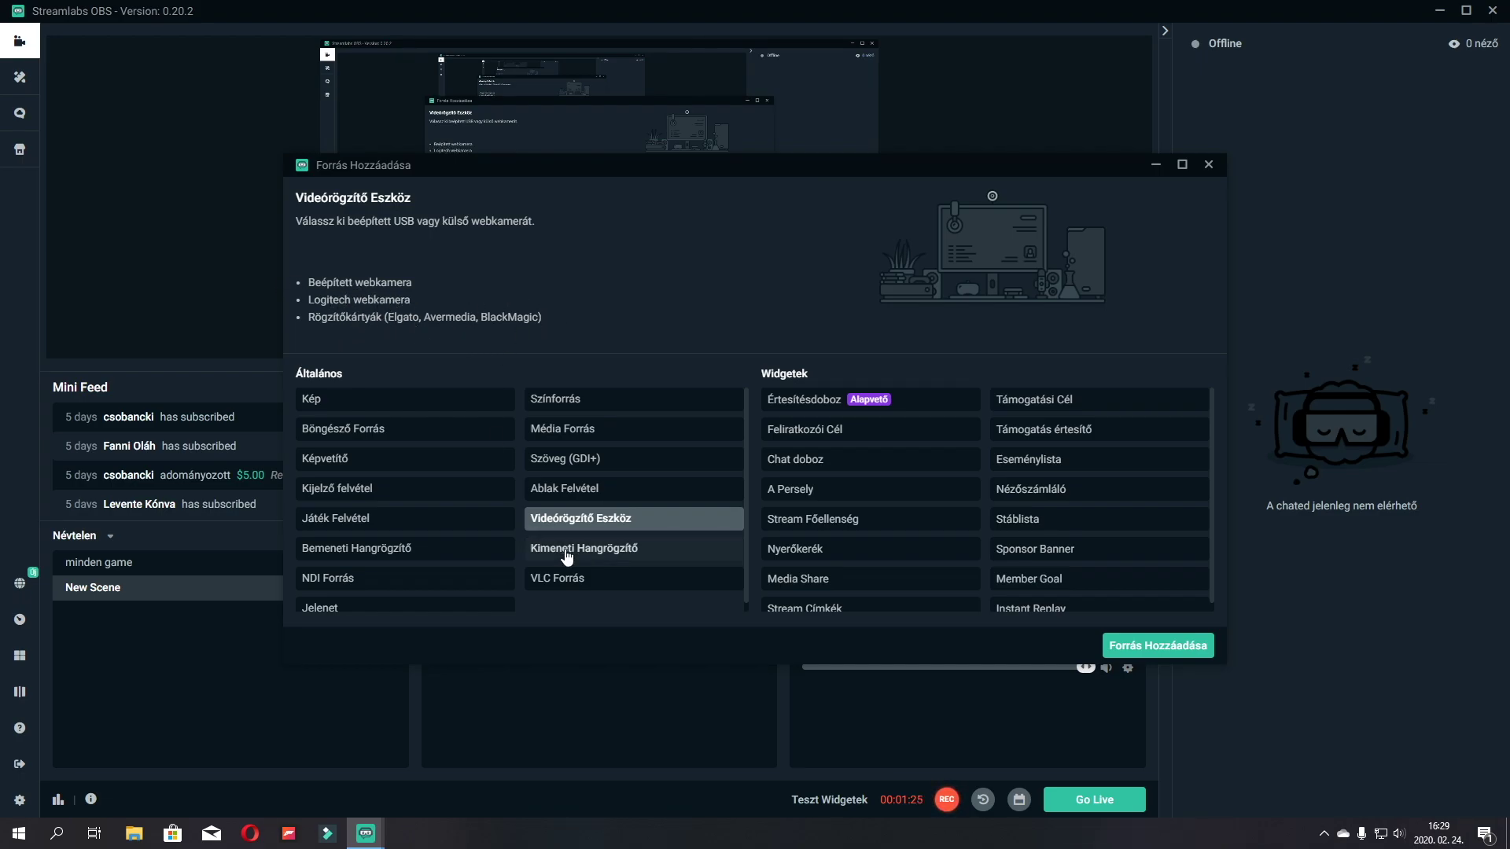
{"action": "left_click", "coordinate": [1152, 643]}
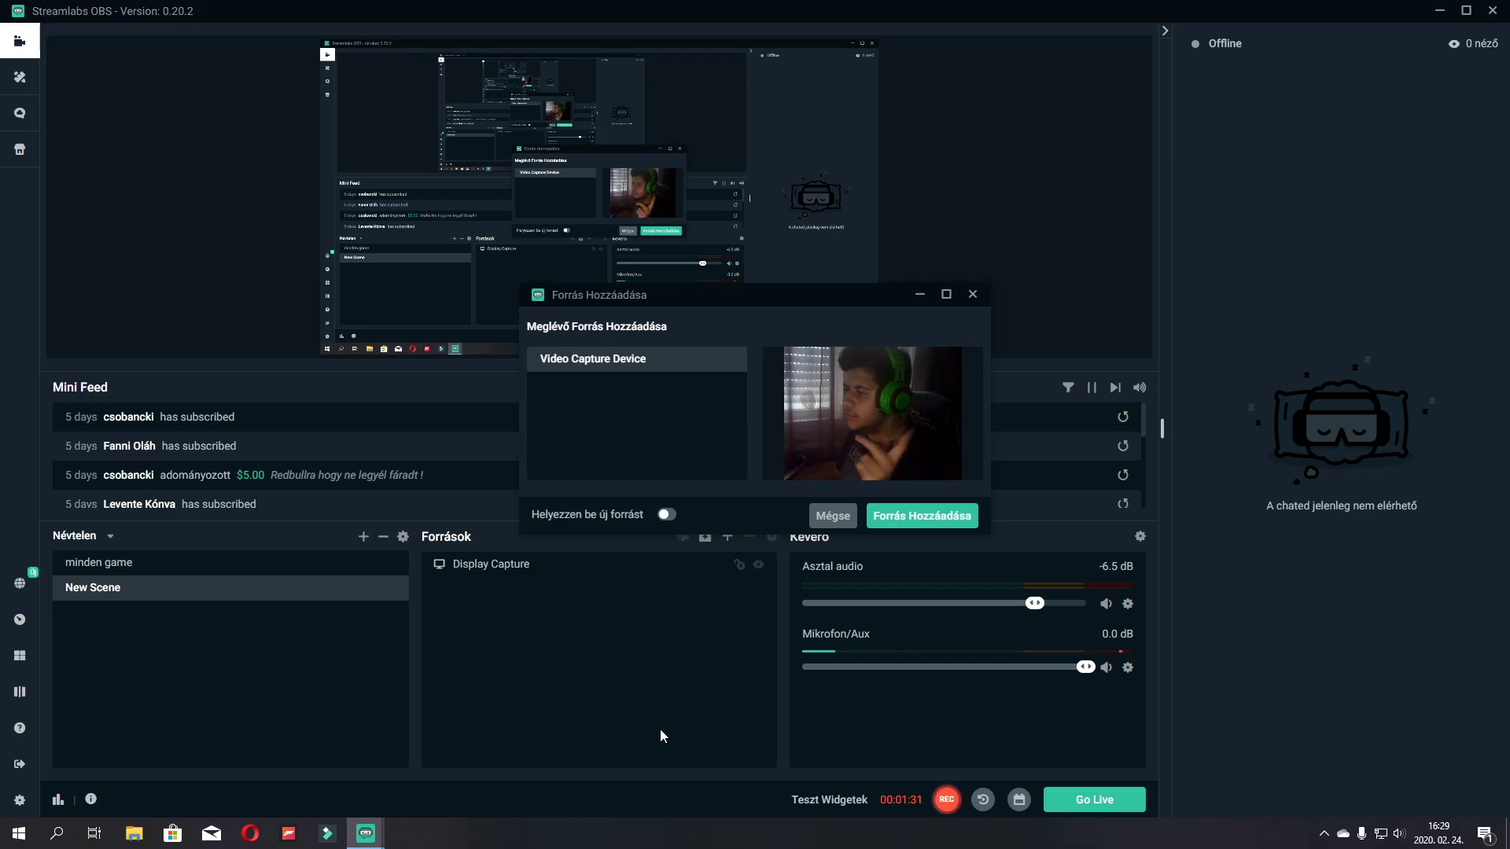
{"action": "left_click", "coordinate": [924, 516]}
Resize the webcam source and place it in the canvas's lower-left corner, about 732 px from the upper edge and 1456 px from the right edge
{"action": "left_click_drag", "start_coordinate": [410, 135], "coordinate": [769, 272]}
{"action": "left_click_drag", "start_coordinate": [692, 214], "coordinate": [366, 305]}
{"action": "left_click", "coordinate": [787, 236]}
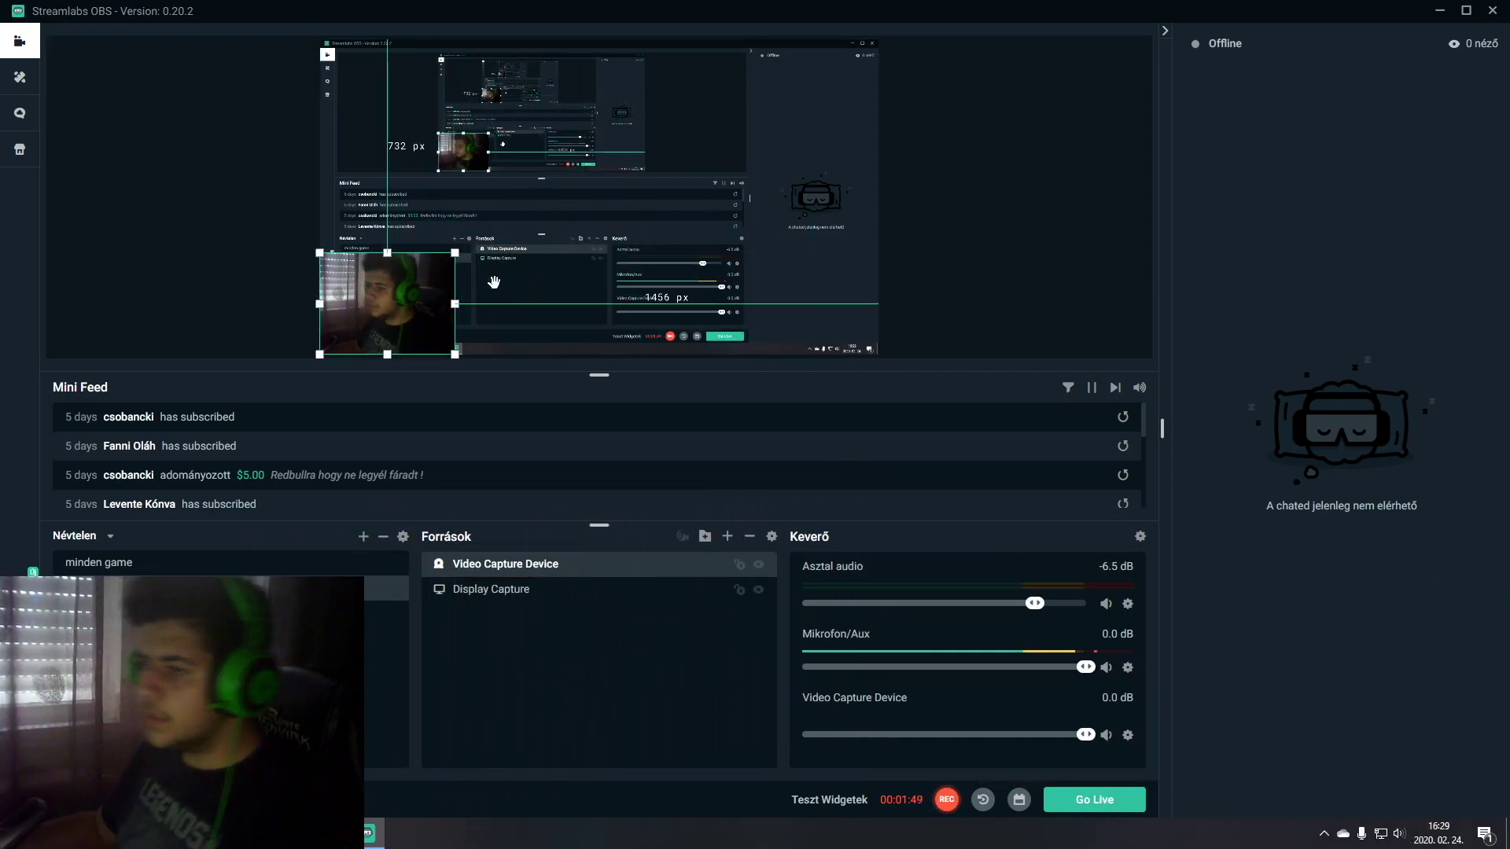
{"action": "right_click", "coordinate": [386, 317]}
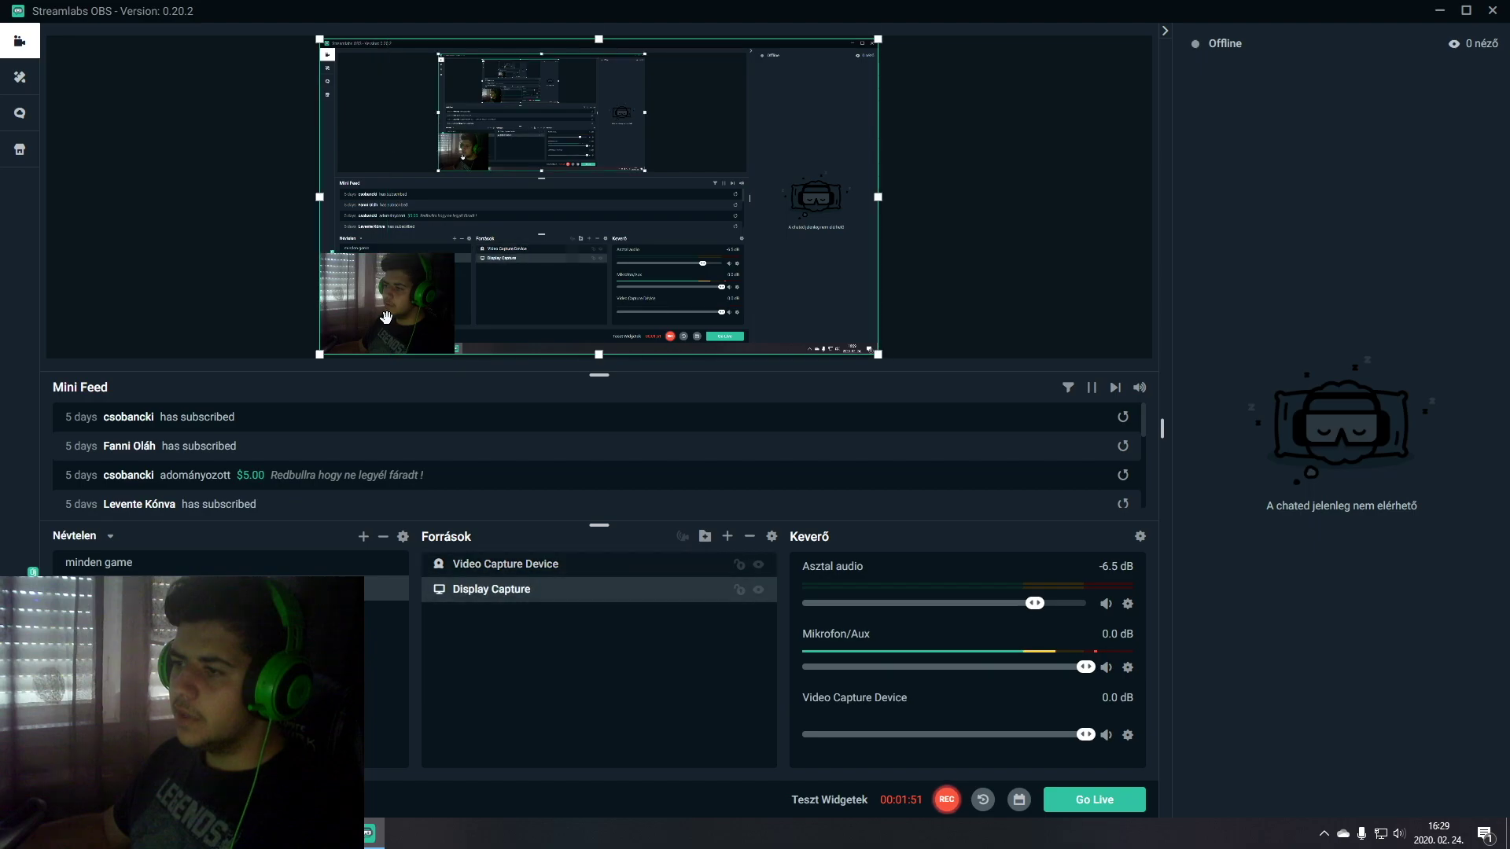
{"action": "key", "text": "Escape"}
{"action": "left_click", "coordinate": [472, 564]}
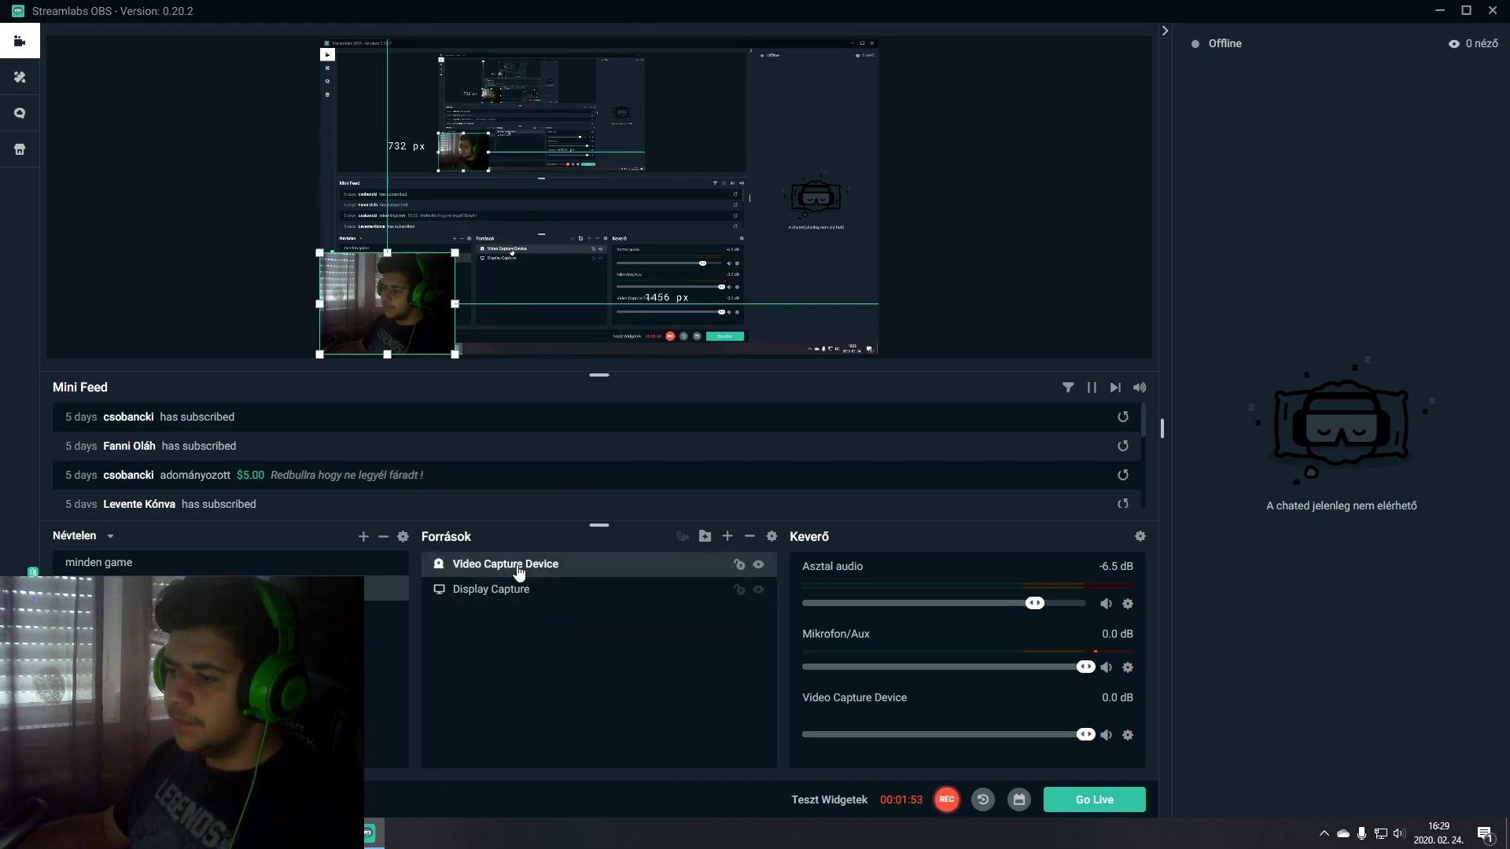
{"action": "right_click", "coordinate": [413, 318]}
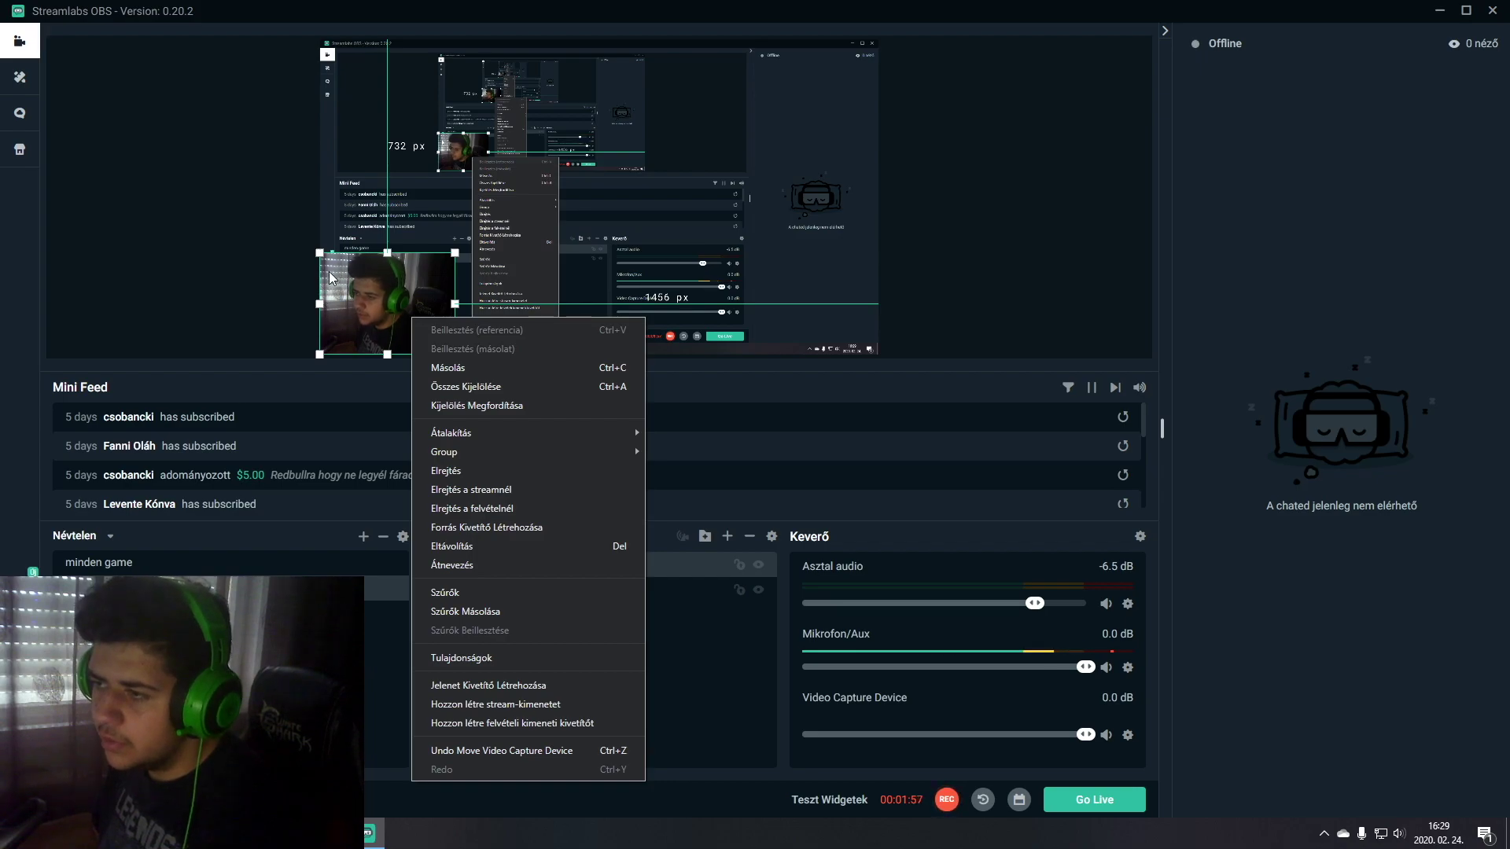
{"action": "left_click", "coordinate": [231, 261]}
{"action": "left_click", "coordinate": [384, 303]}
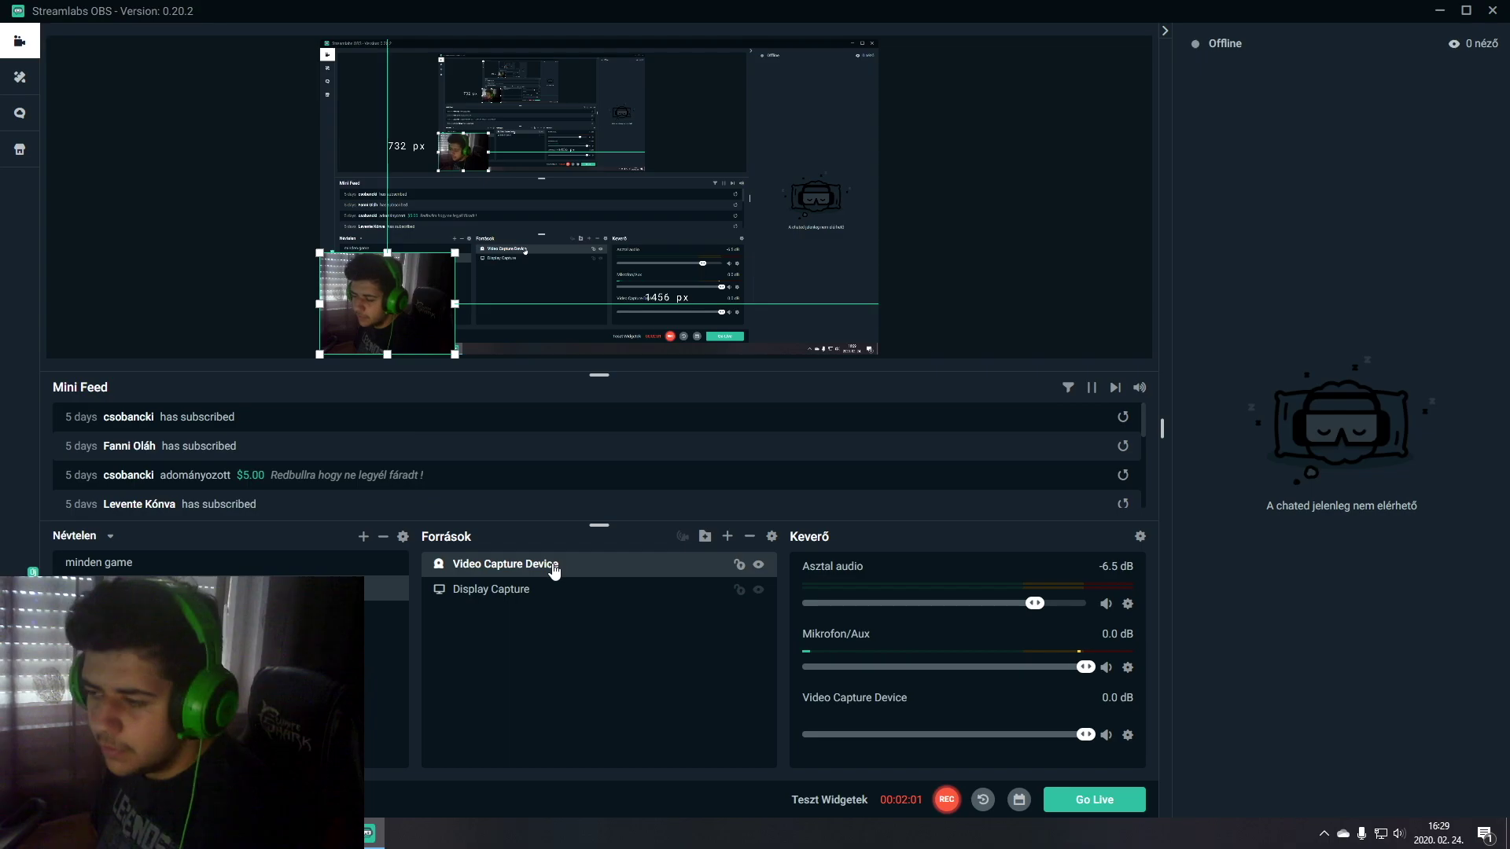
Flip the Video Capture Device source horizontally and deselect it
{"action": "right_click", "coordinate": [391, 298]}
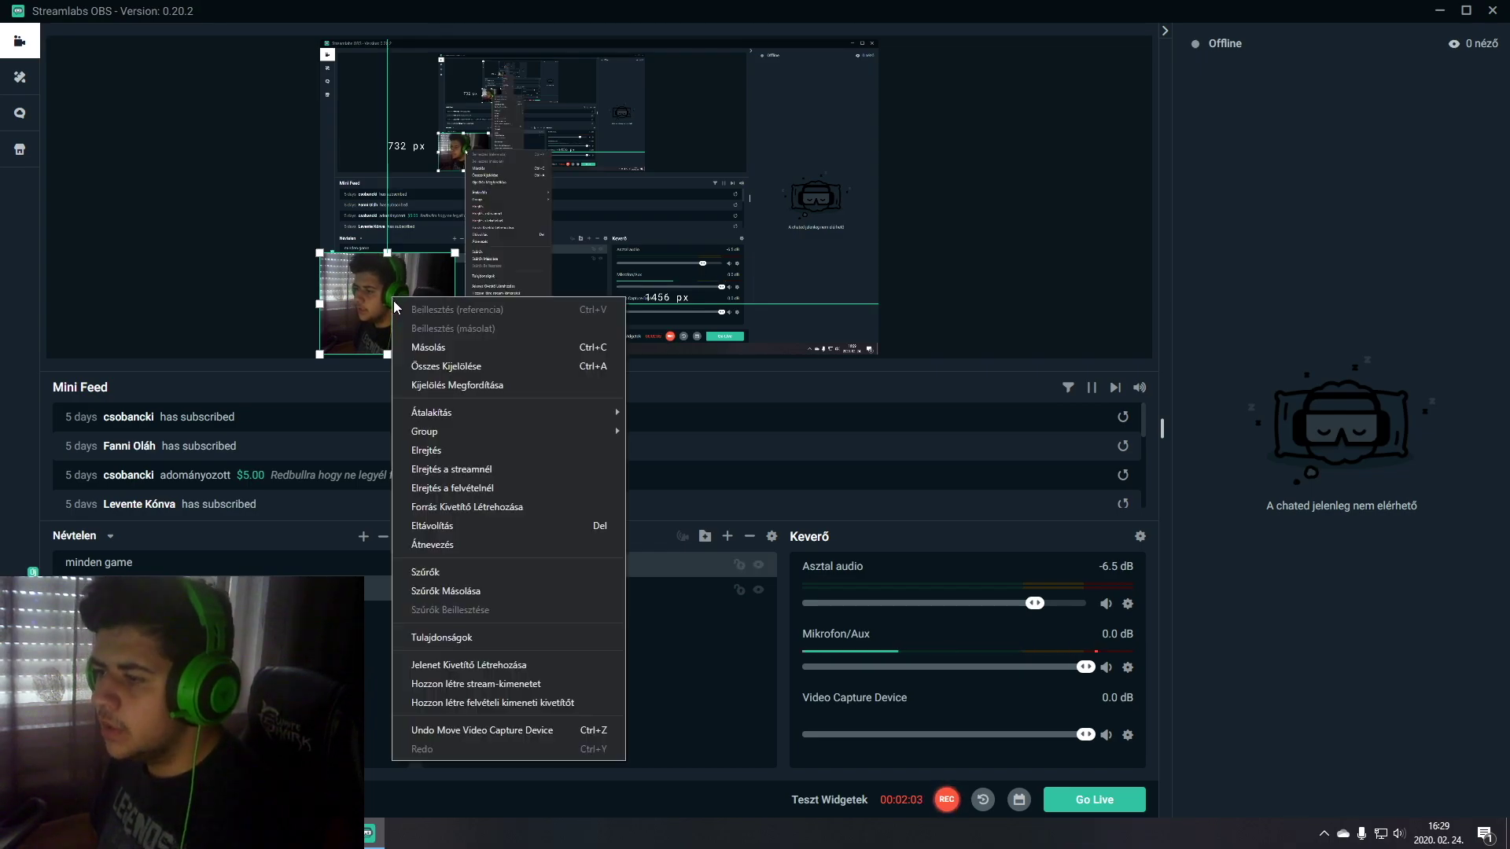
{"action": "mouse_move", "coordinate": [496, 415]}
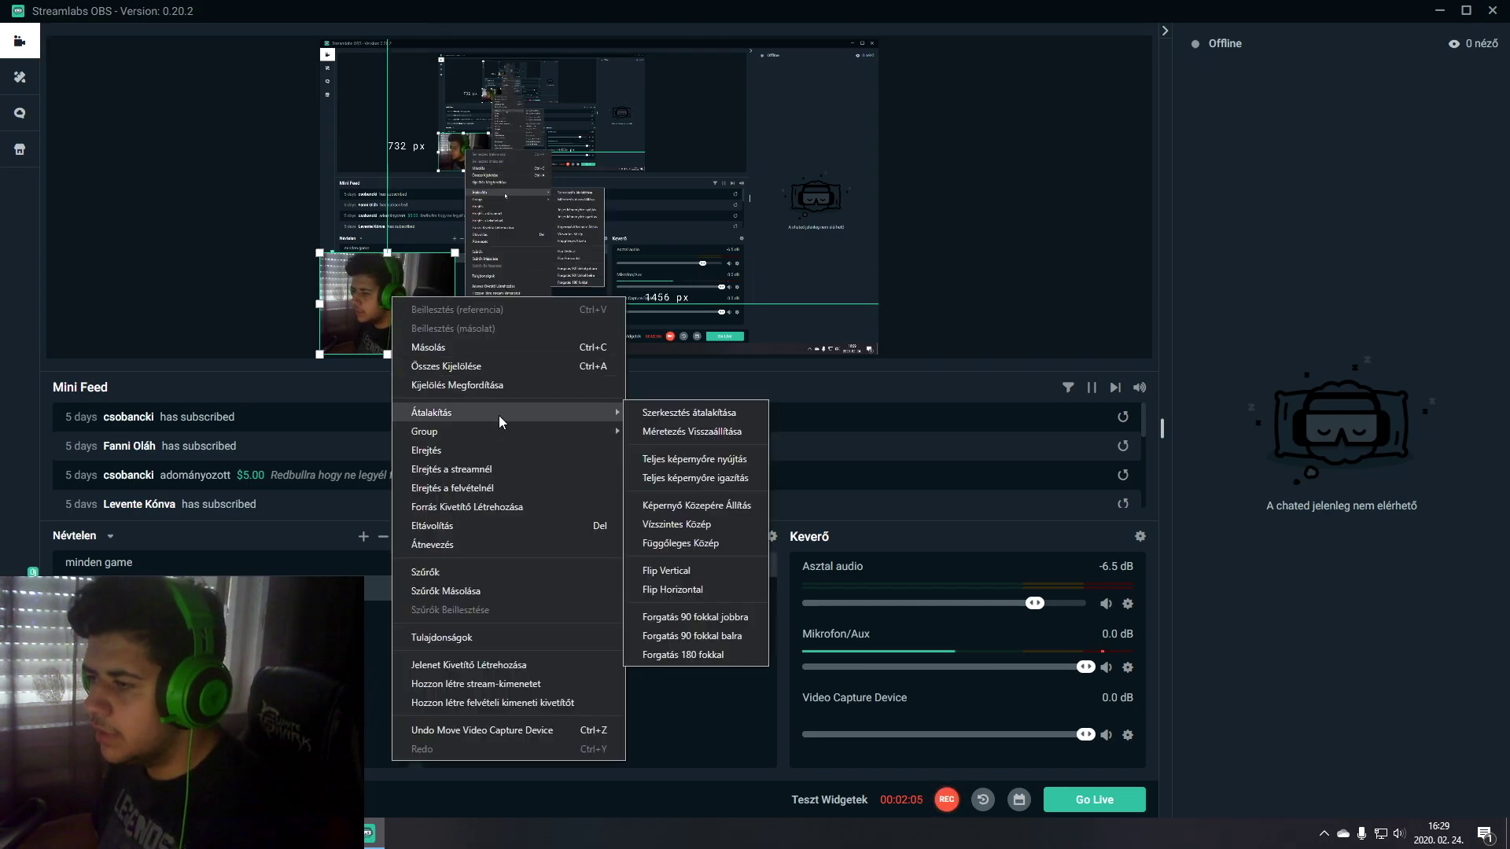
{"action": "left_click", "coordinate": [702, 590]}
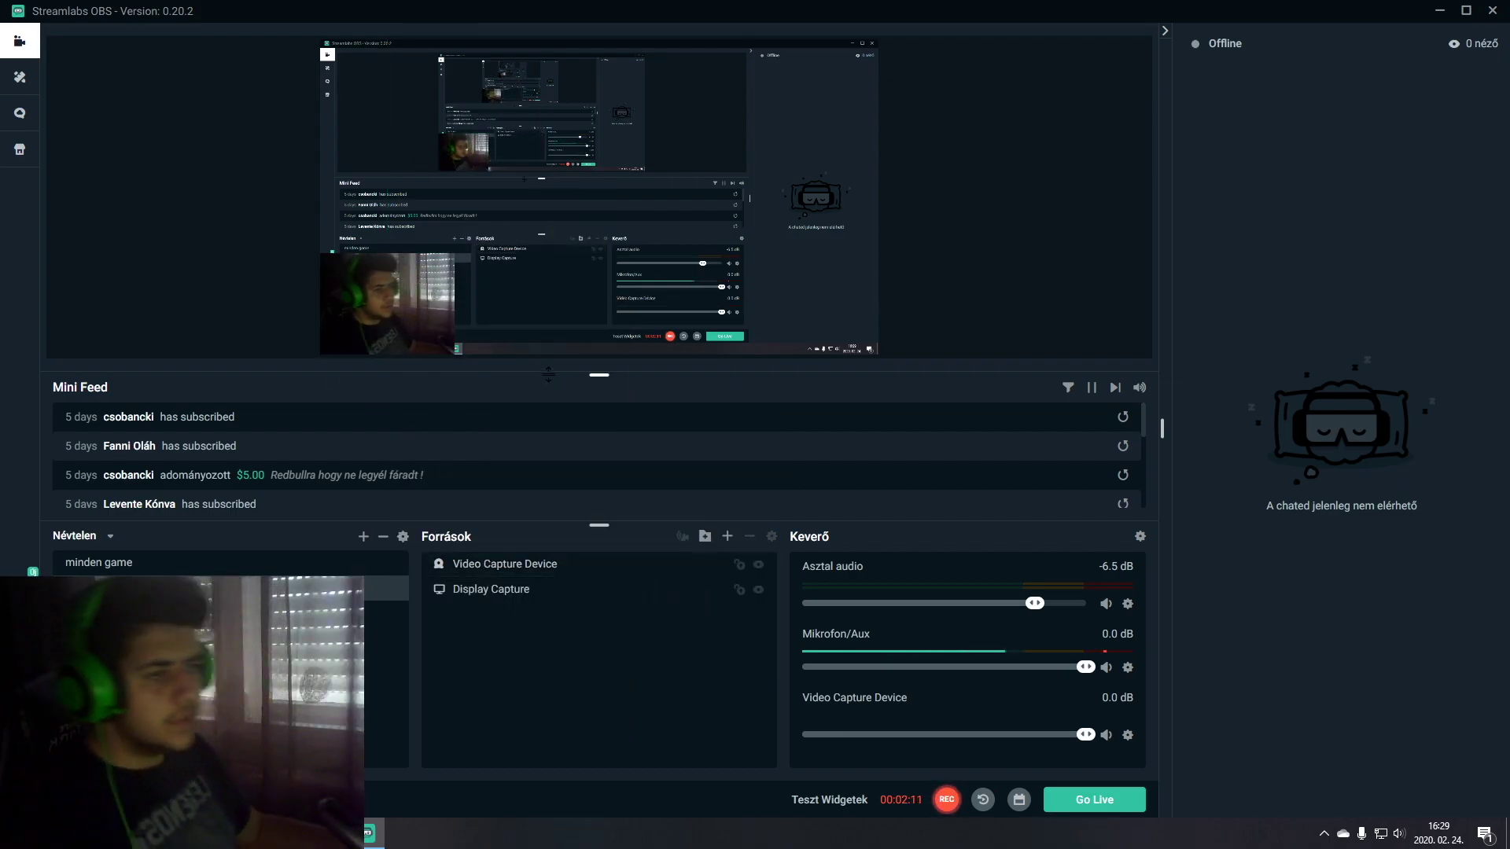
{"action": "left_click", "coordinate": [414, 292]}
{"action": "left_click", "coordinate": [1101, 228]}
{"action": "left_click", "coordinate": [1101, 222]}
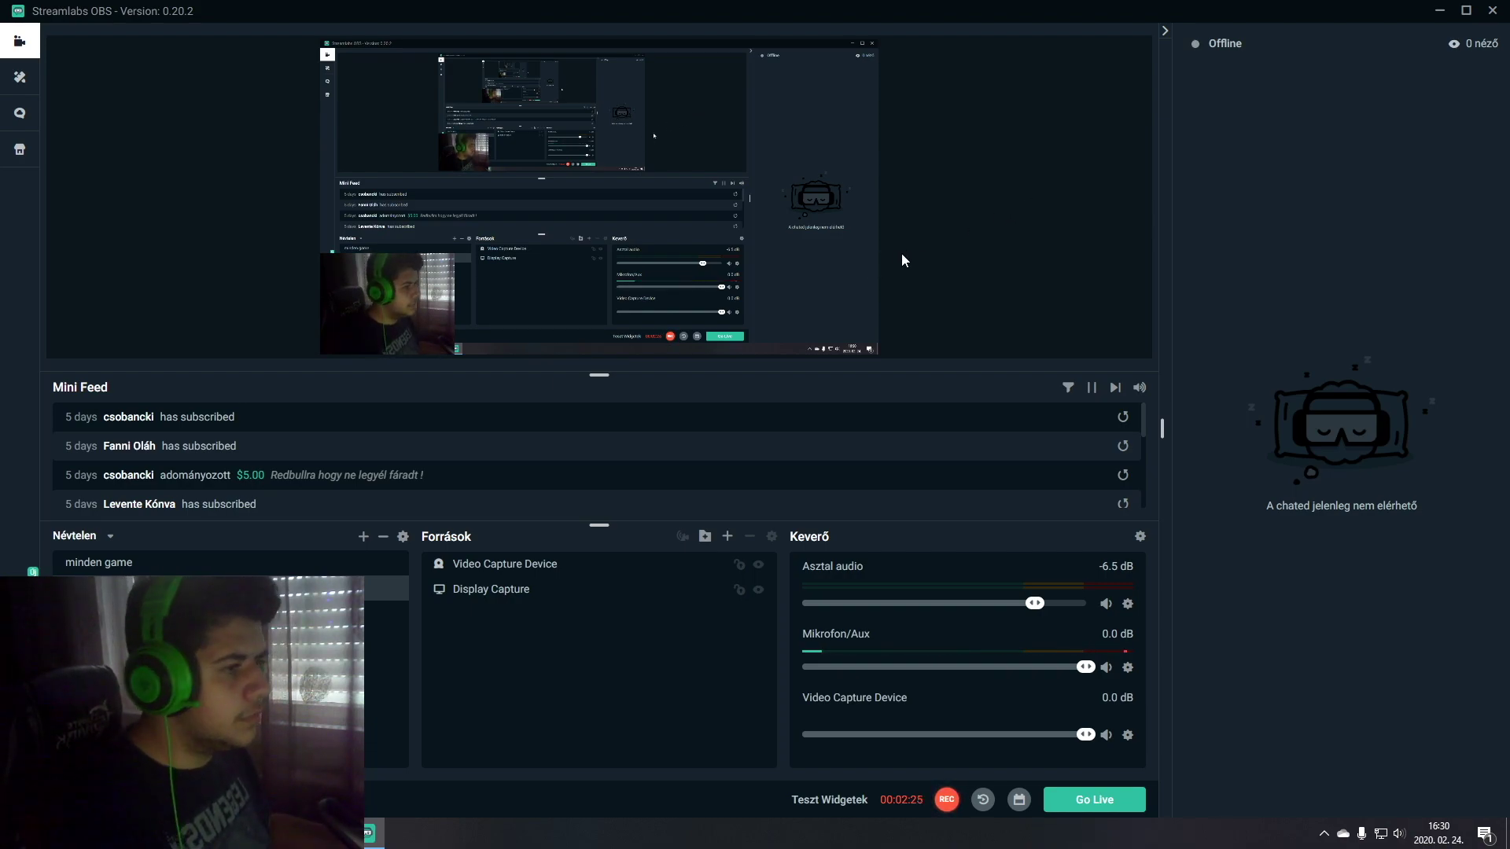
Enlarge the webcam source, return it to the lower-left corner, and scale it down to about 662 px below the canvas's upper edge
{"action": "left_click", "coordinate": [387, 303]}
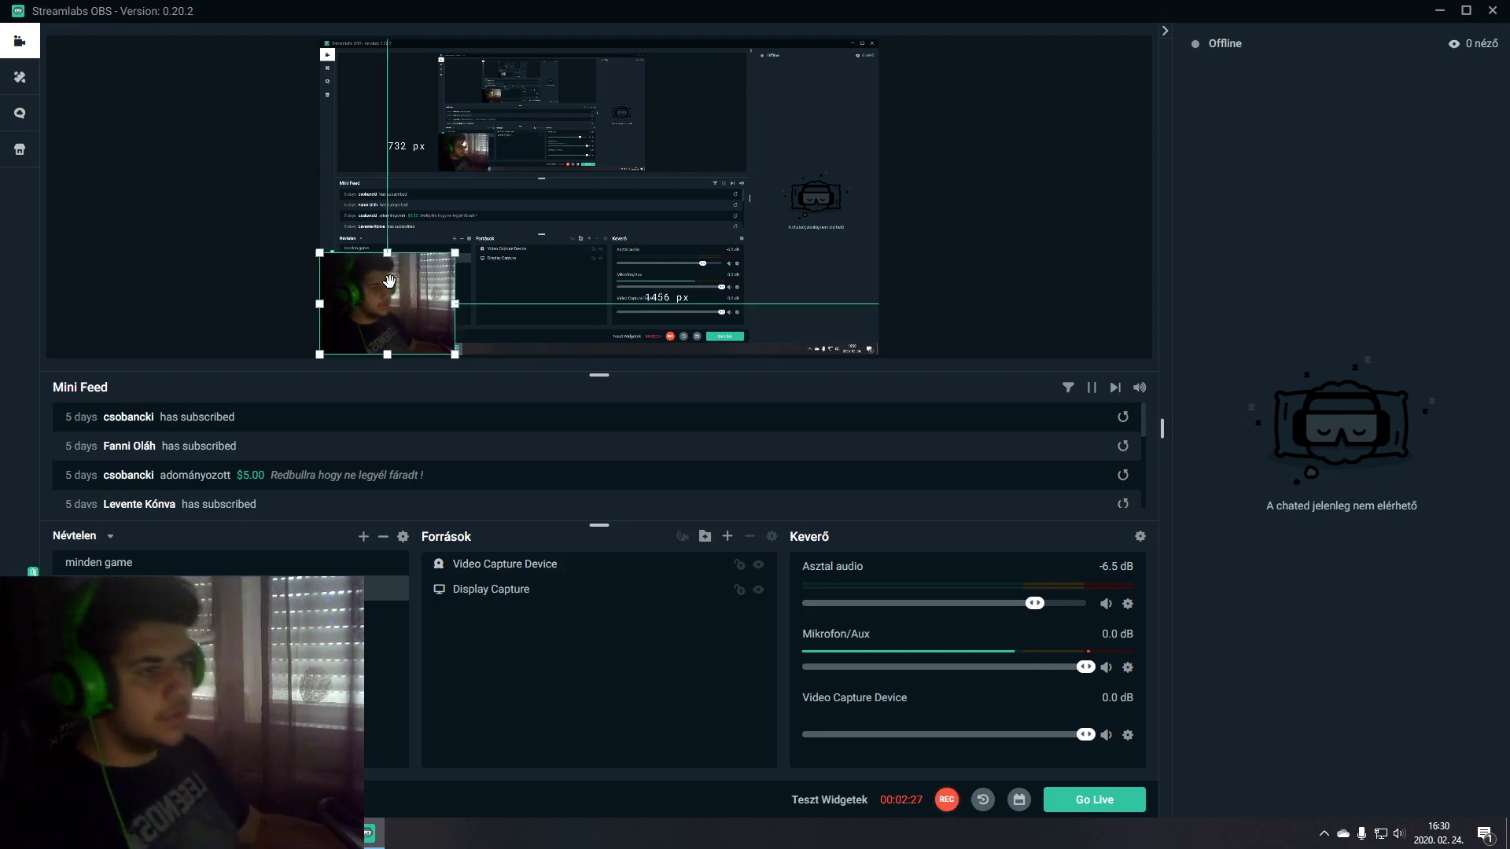
{"action": "left_click_drag", "start_coordinate": [409, 308], "coordinate": [513, 242]}
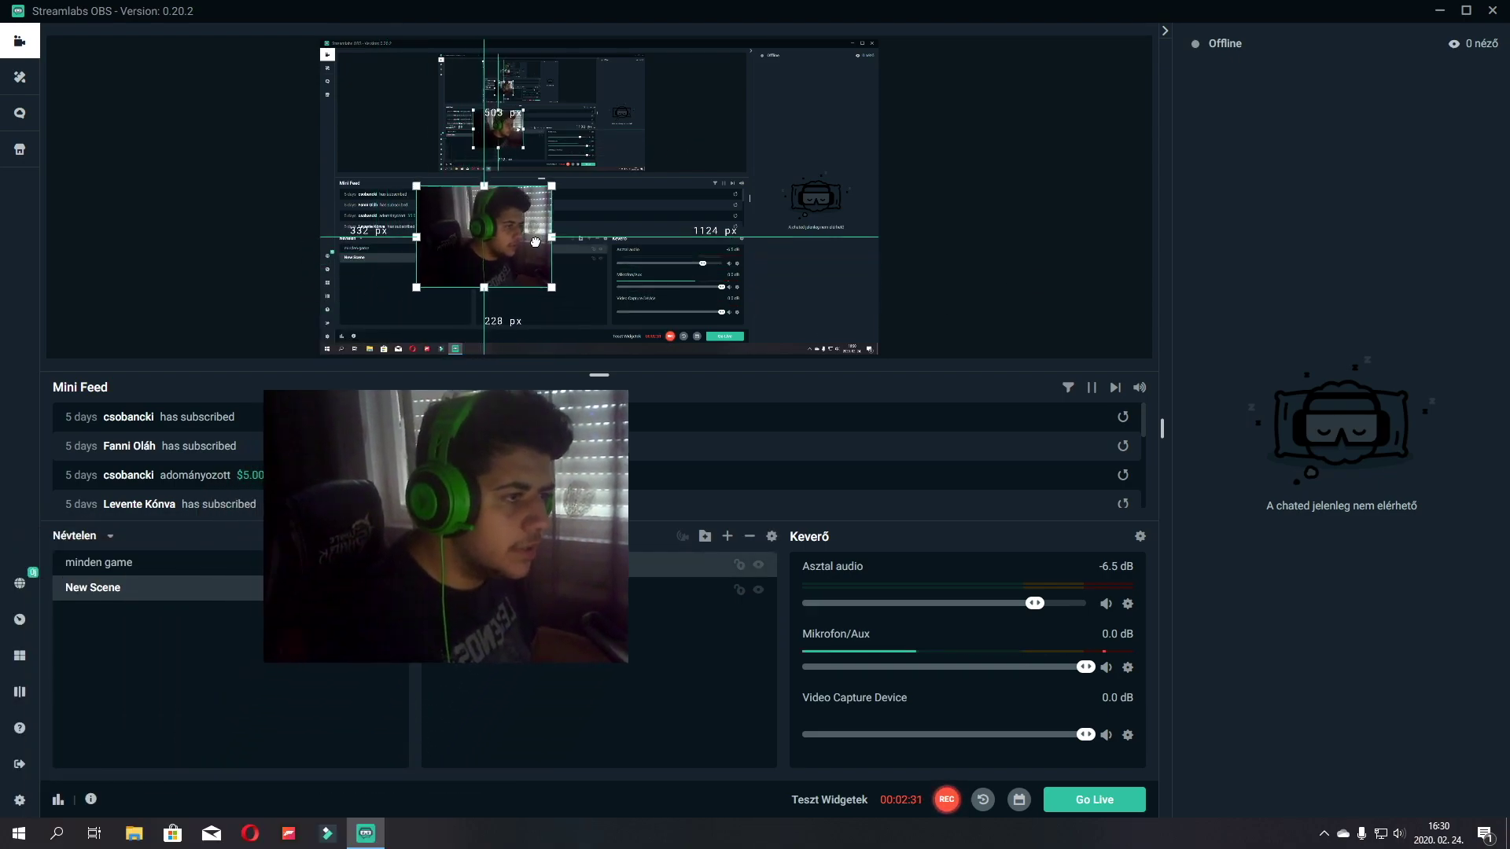
{"action": "left_click_drag", "start_coordinate": [550, 187], "coordinate": [606, 135]}
{"action": "left_click_drag", "start_coordinate": [521, 255], "coordinate": [443, 296]}
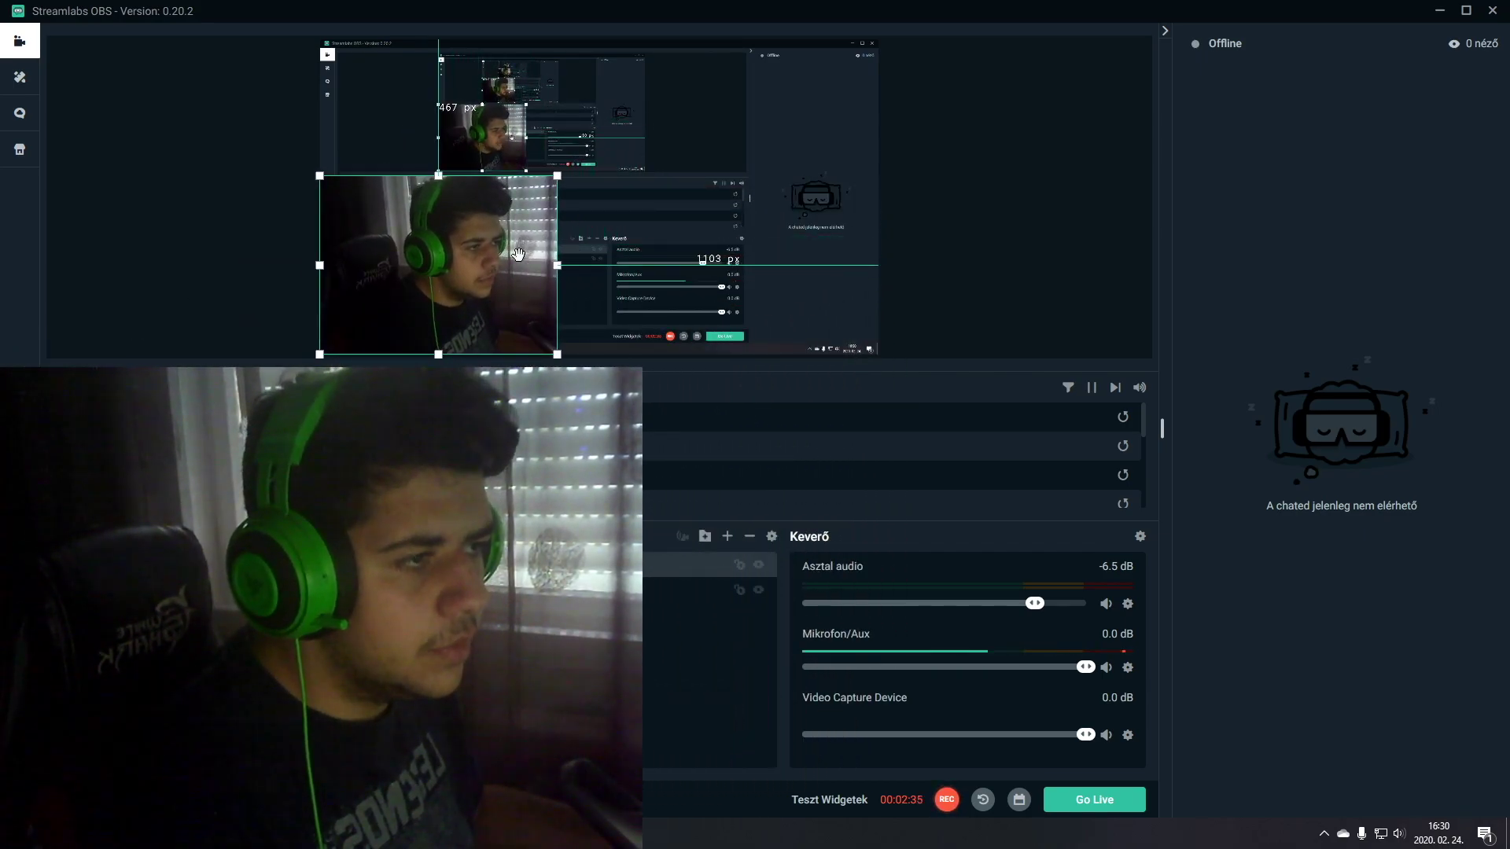
{"action": "left_click_drag", "start_coordinate": [558, 177], "coordinate": [481, 232]}
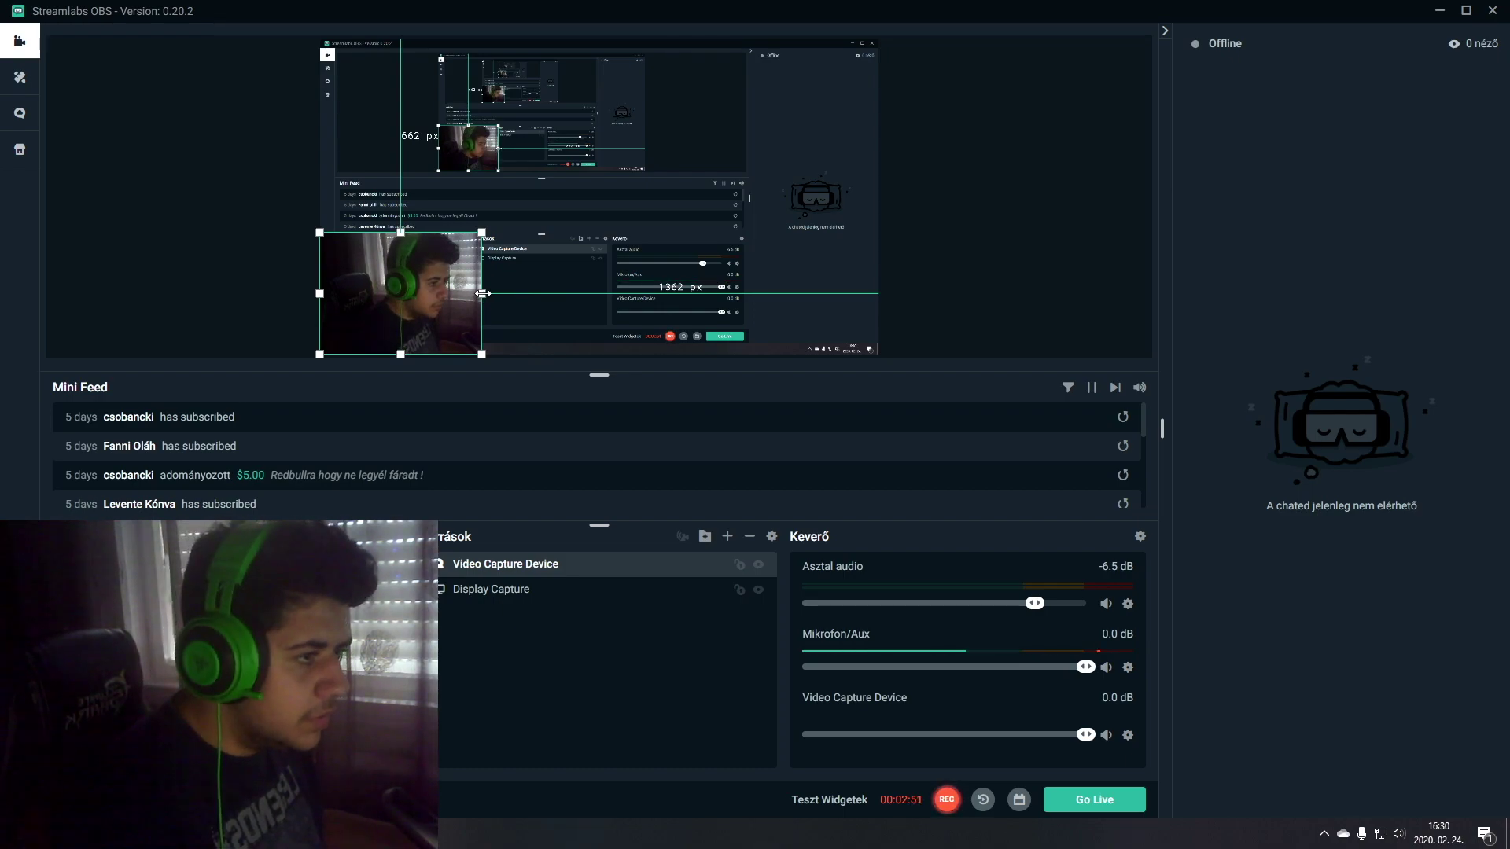
Squeeze the webcam source's width from its right side to about 1444 px from the canvas's right edge
{"action": "left_click_drag", "start_coordinate": [483, 293], "coordinate": [457, 297]}
{"action": "left_click", "coordinate": [472, 296]}
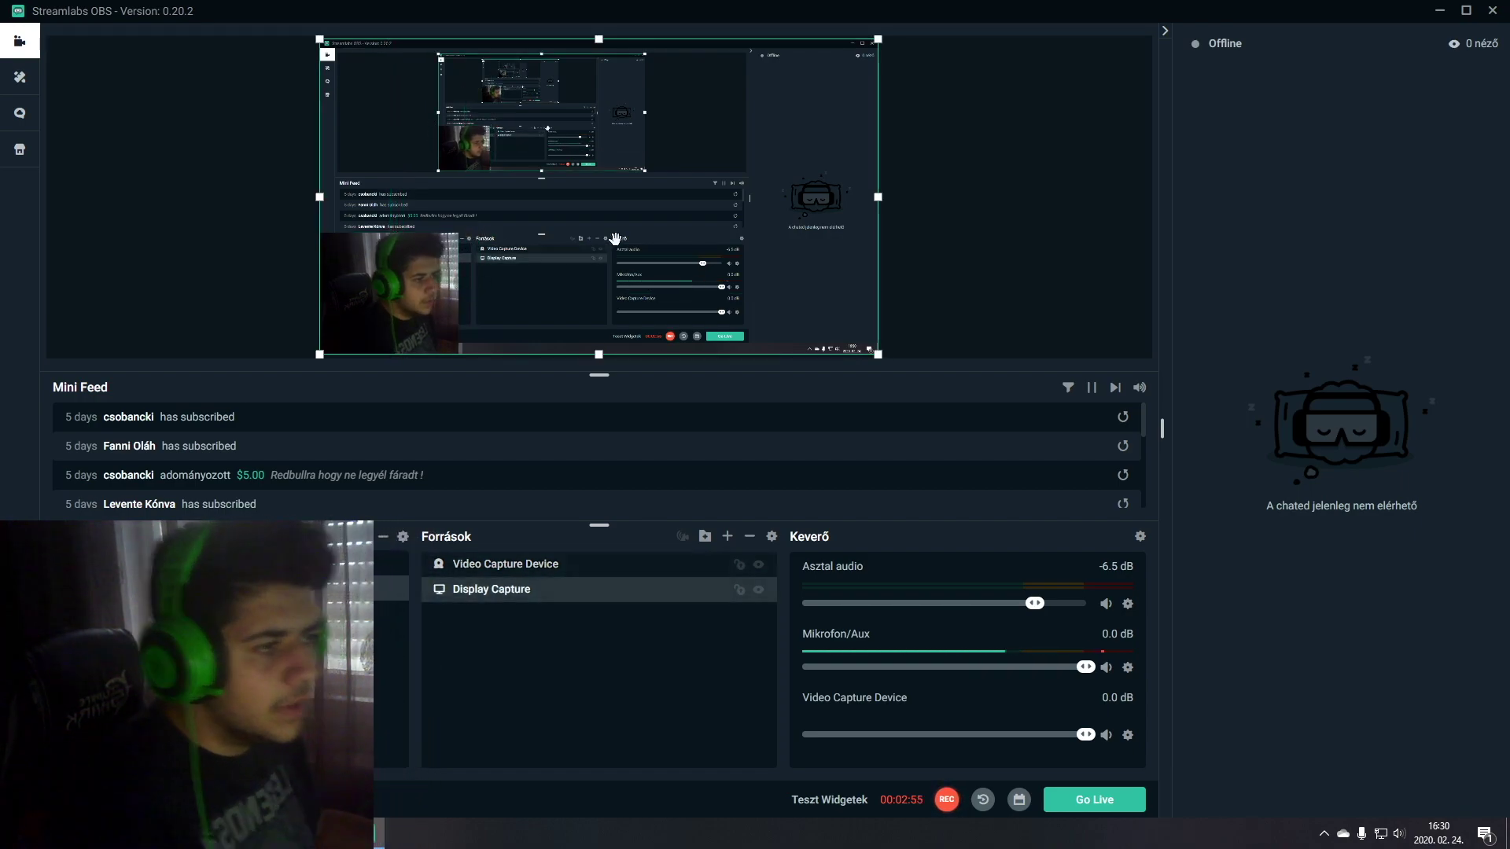
{"action": "left_click", "coordinate": [988, 262]}
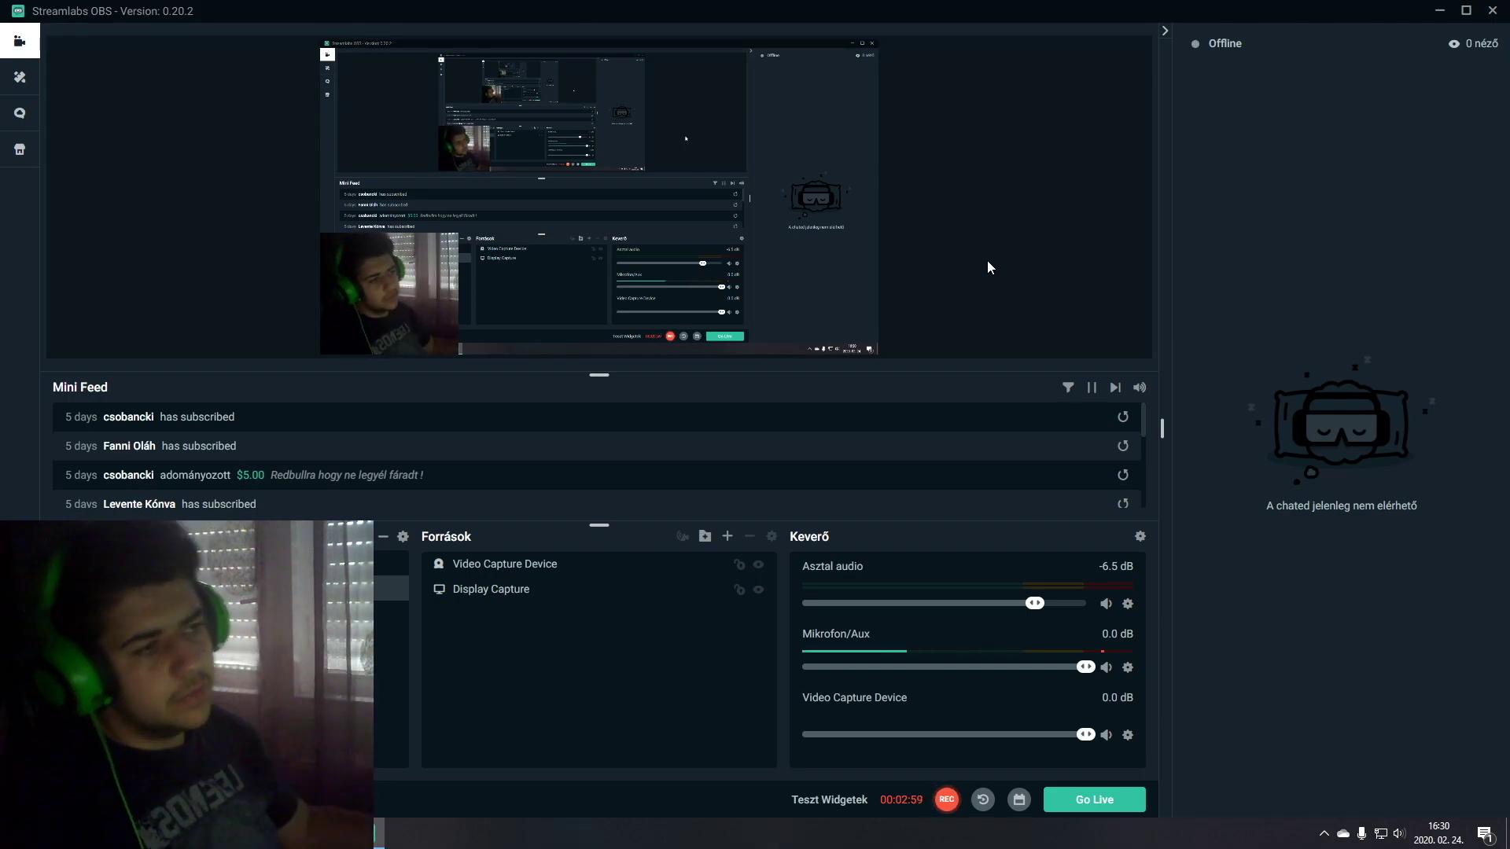
Widen the webcam source again and scale it to about 672 px from the canvas's upper edge and 1376 px from its right edge
{"action": "left_click", "coordinate": [450, 303]}
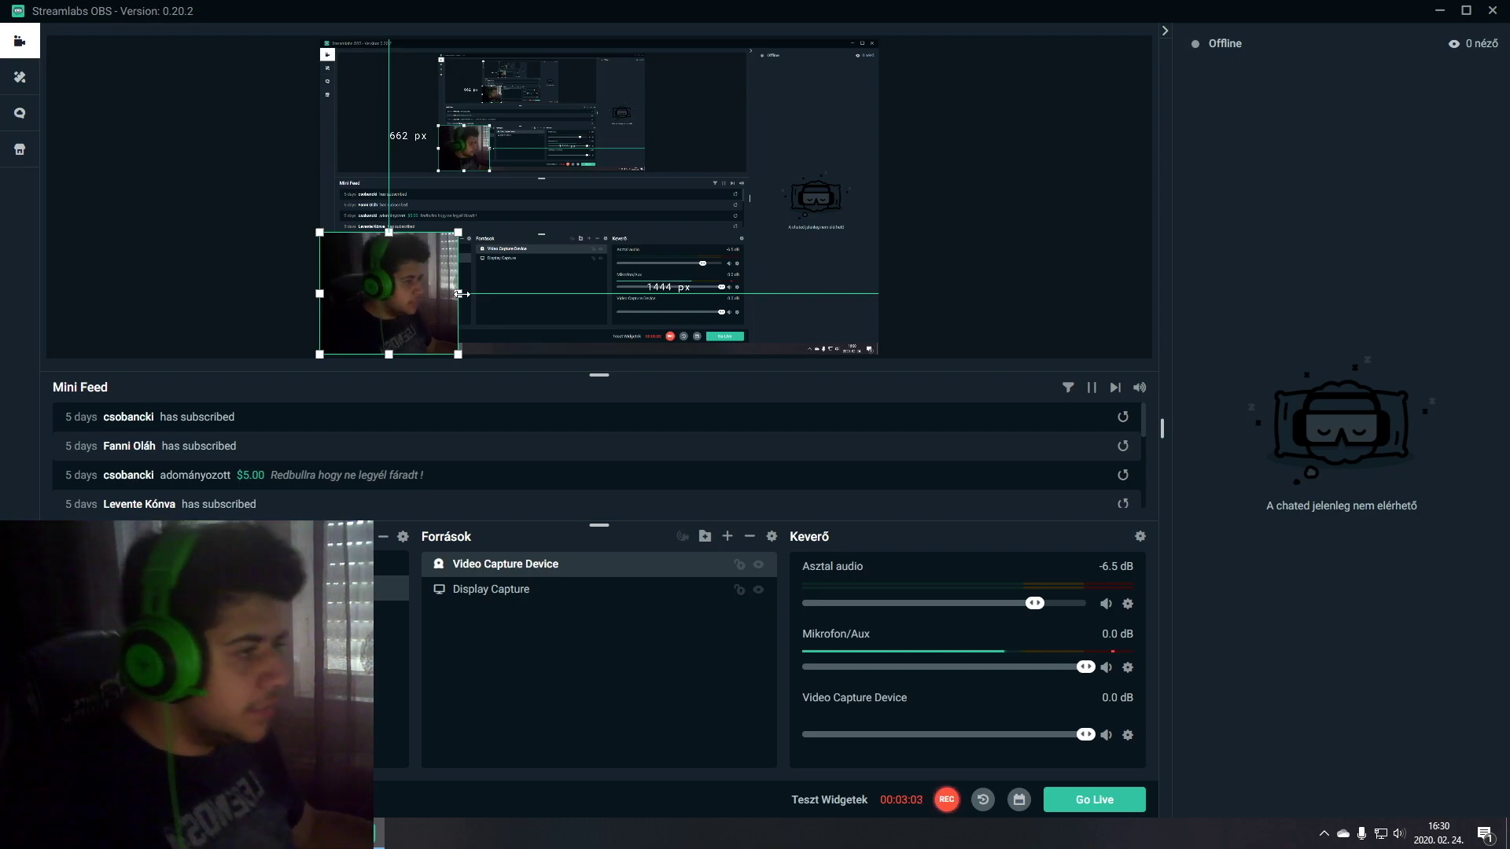
{"action": "left_click_drag", "start_coordinate": [461, 294], "coordinate": [483, 294]}
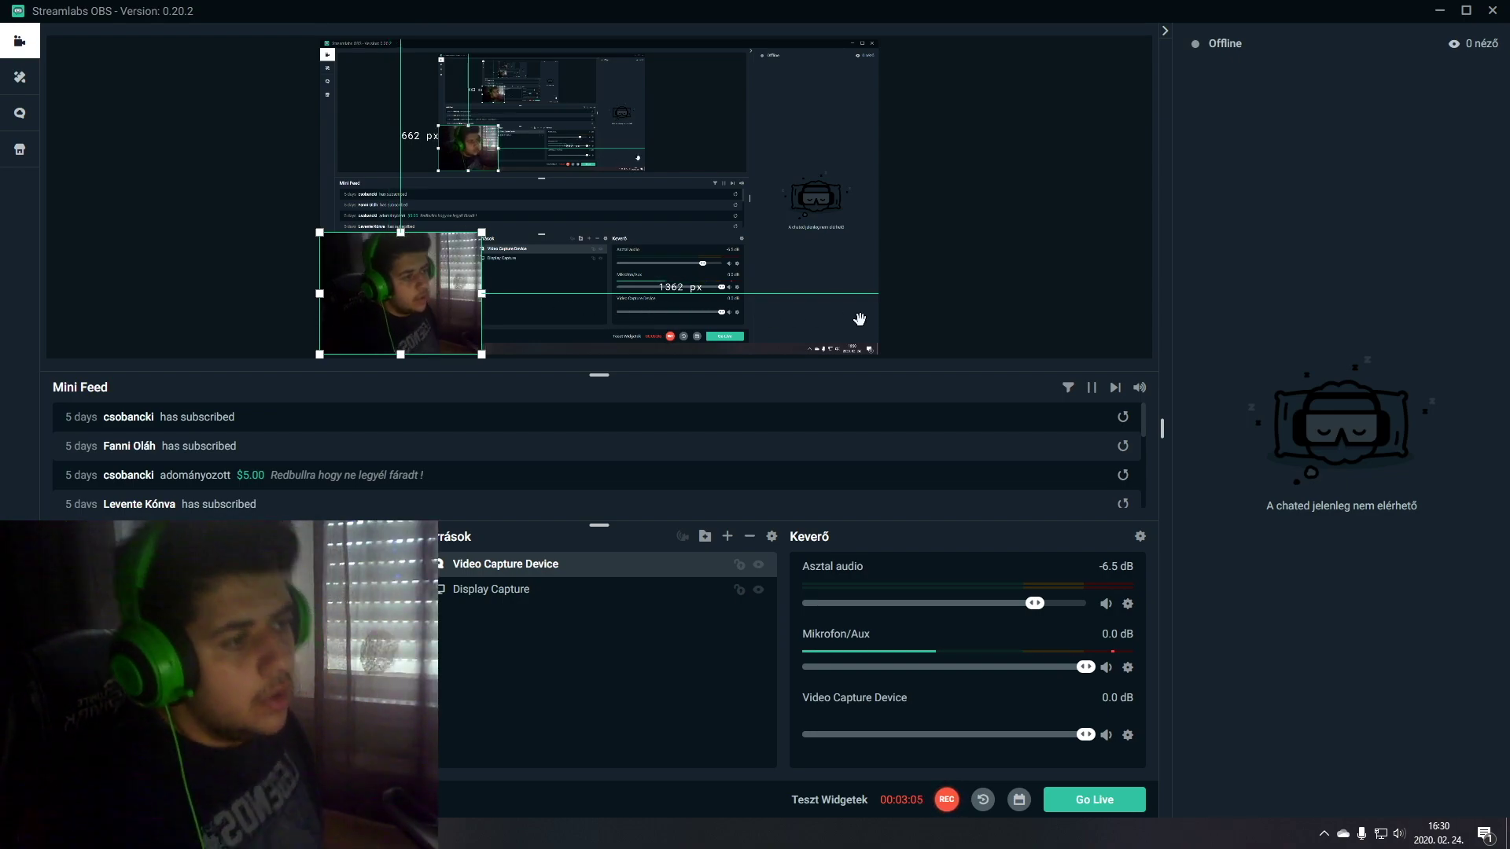
{"action": "left_click_drag", "start_coordinate": [403, 234], "coordinate": [479, 235]}
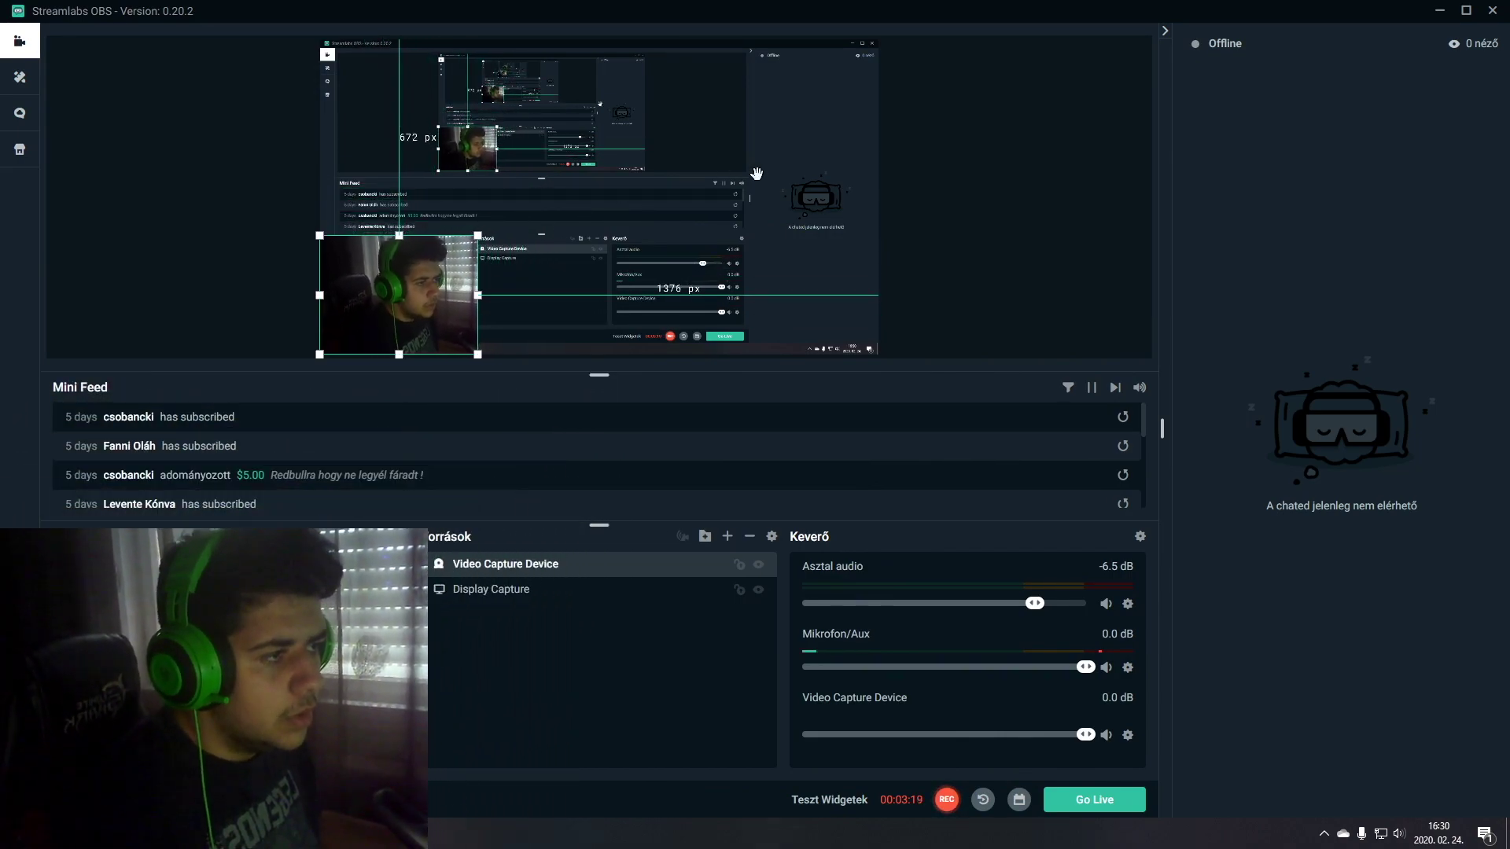
{"action": "left_click", "coordinate": [961, 179]}
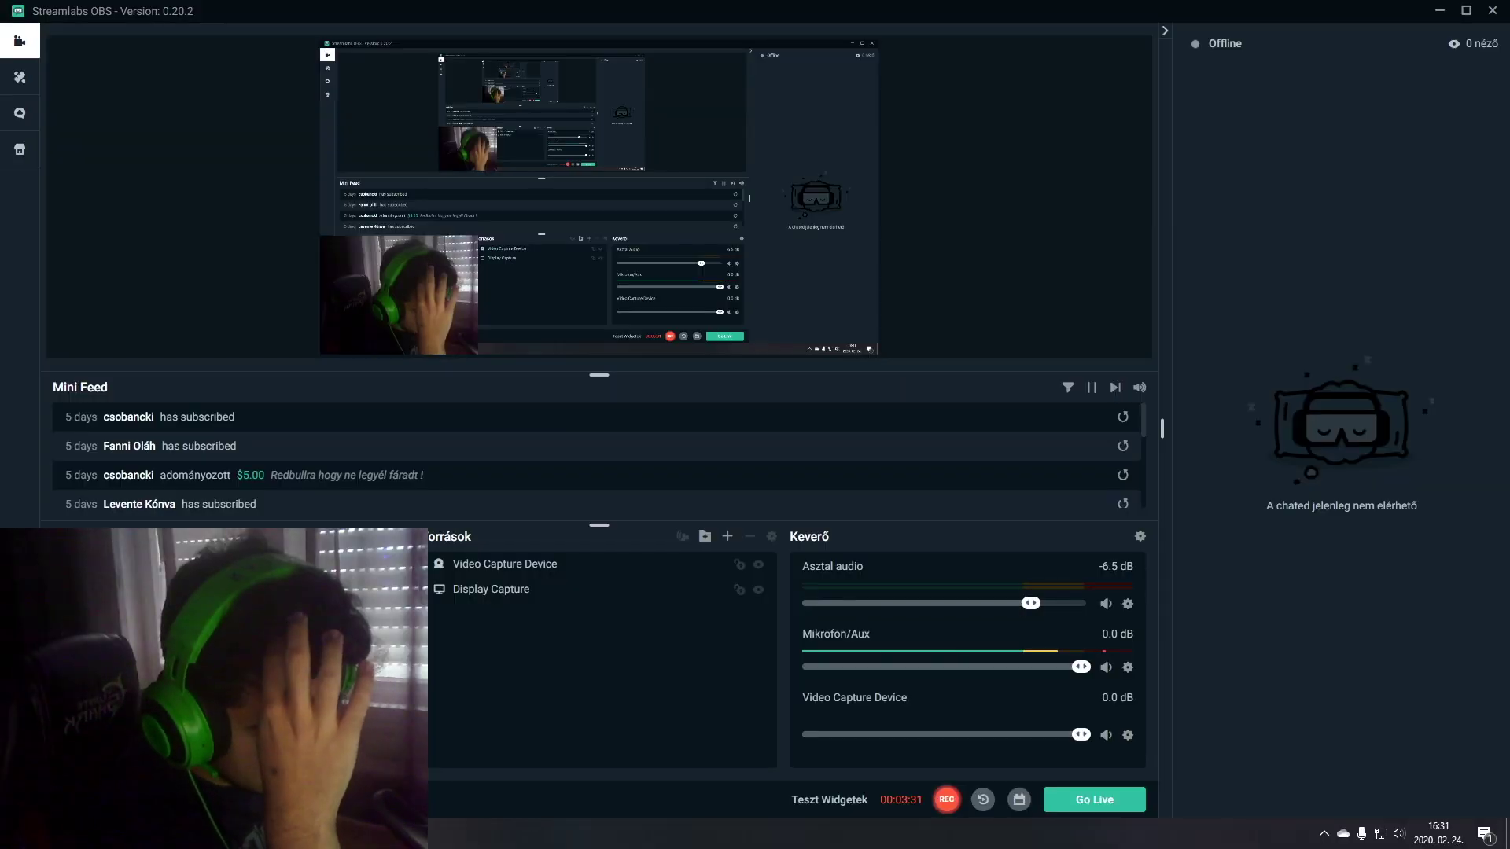
{"action": "left_click", "coordinate": [728, 536]}
{"action": "left_click", "coordinate": [424, 401]}
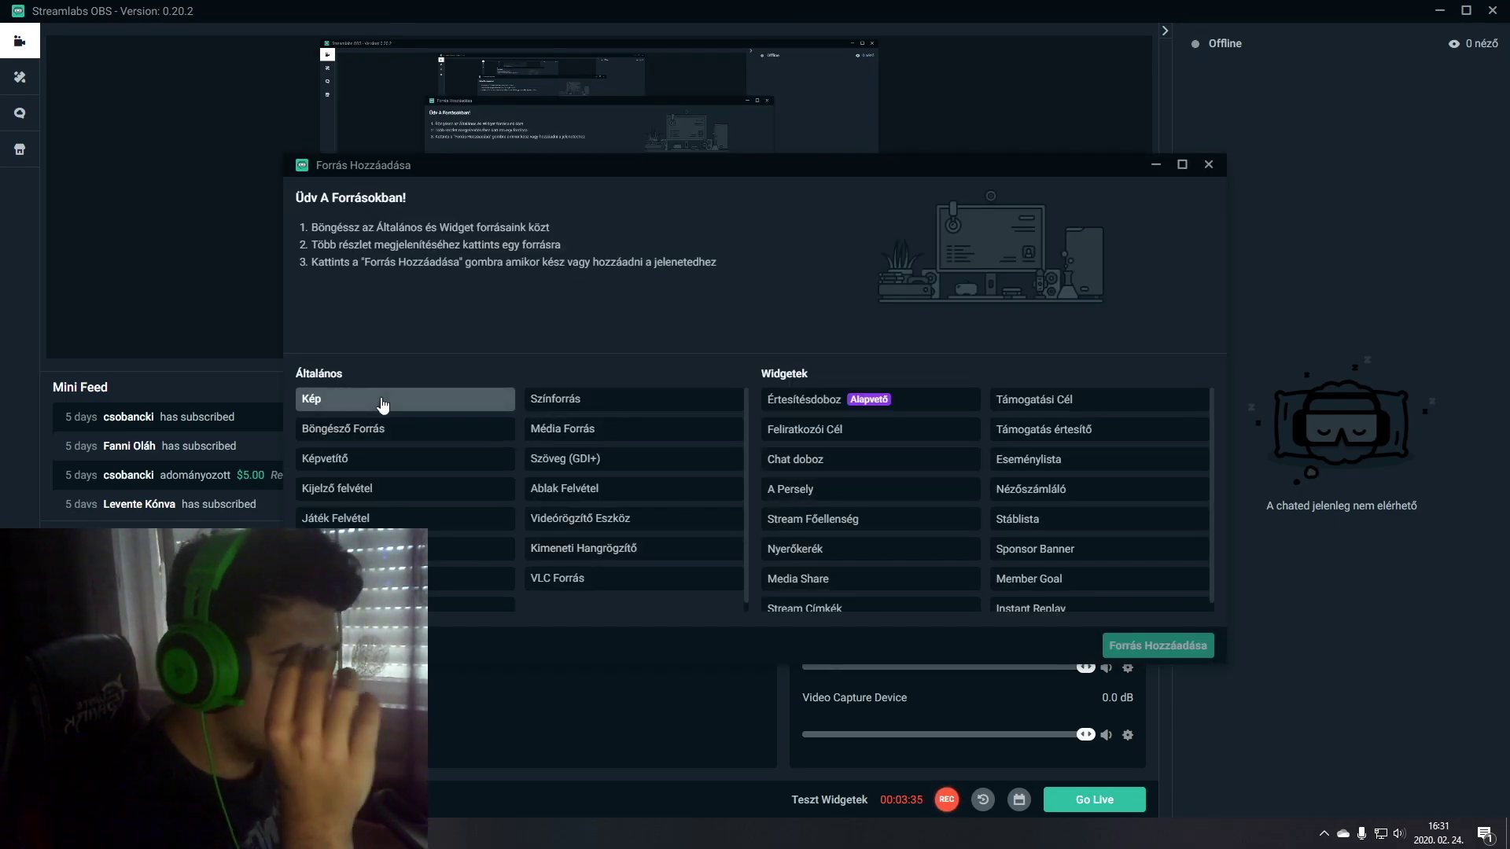
{"action": "left_click", "coordinate": [1173, 656]}
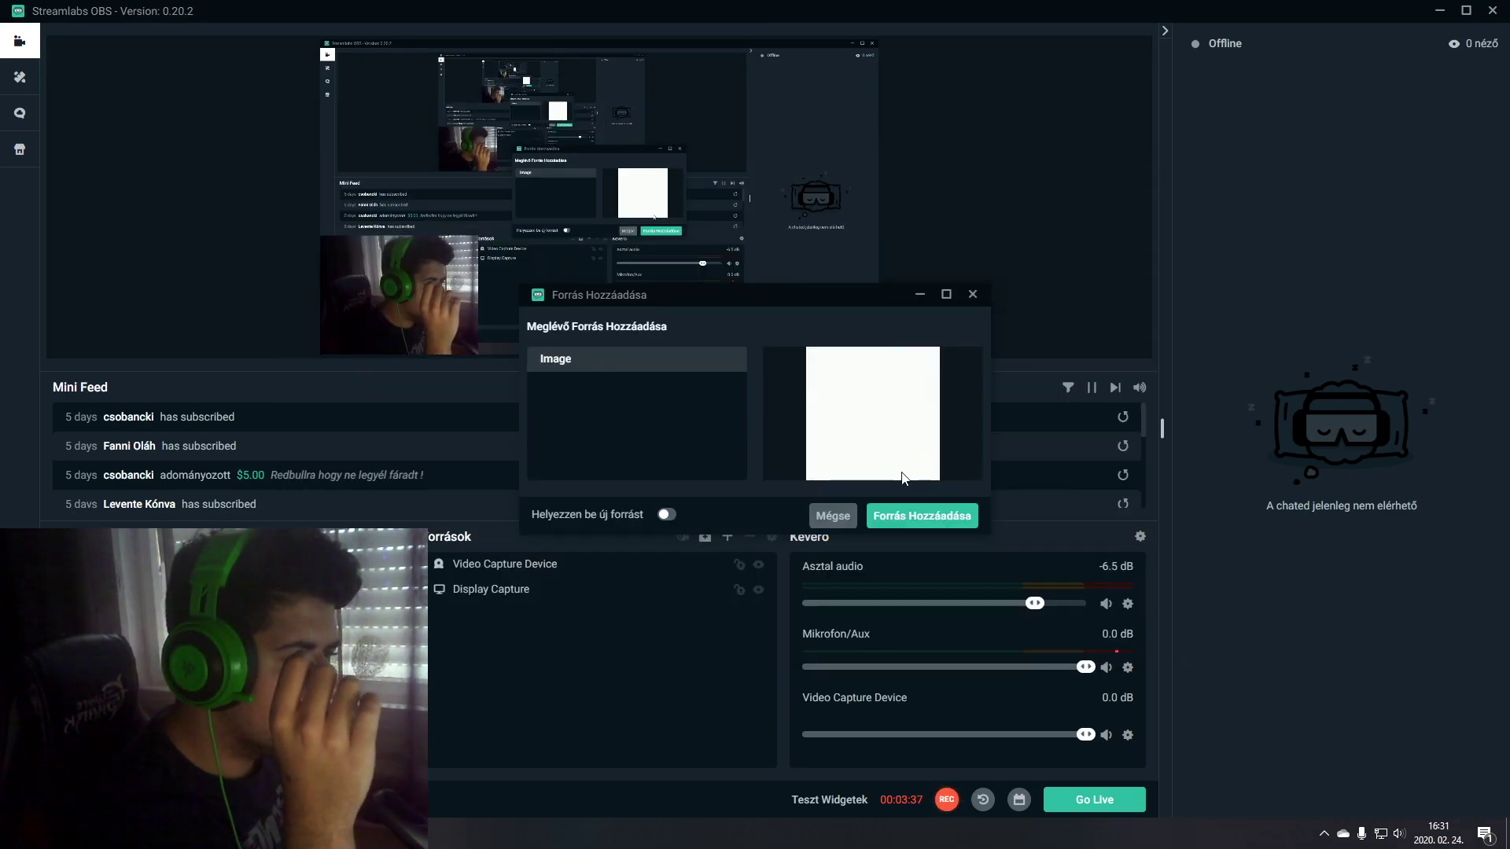
{"action": "left_click", "coordinate": [667, 515]}
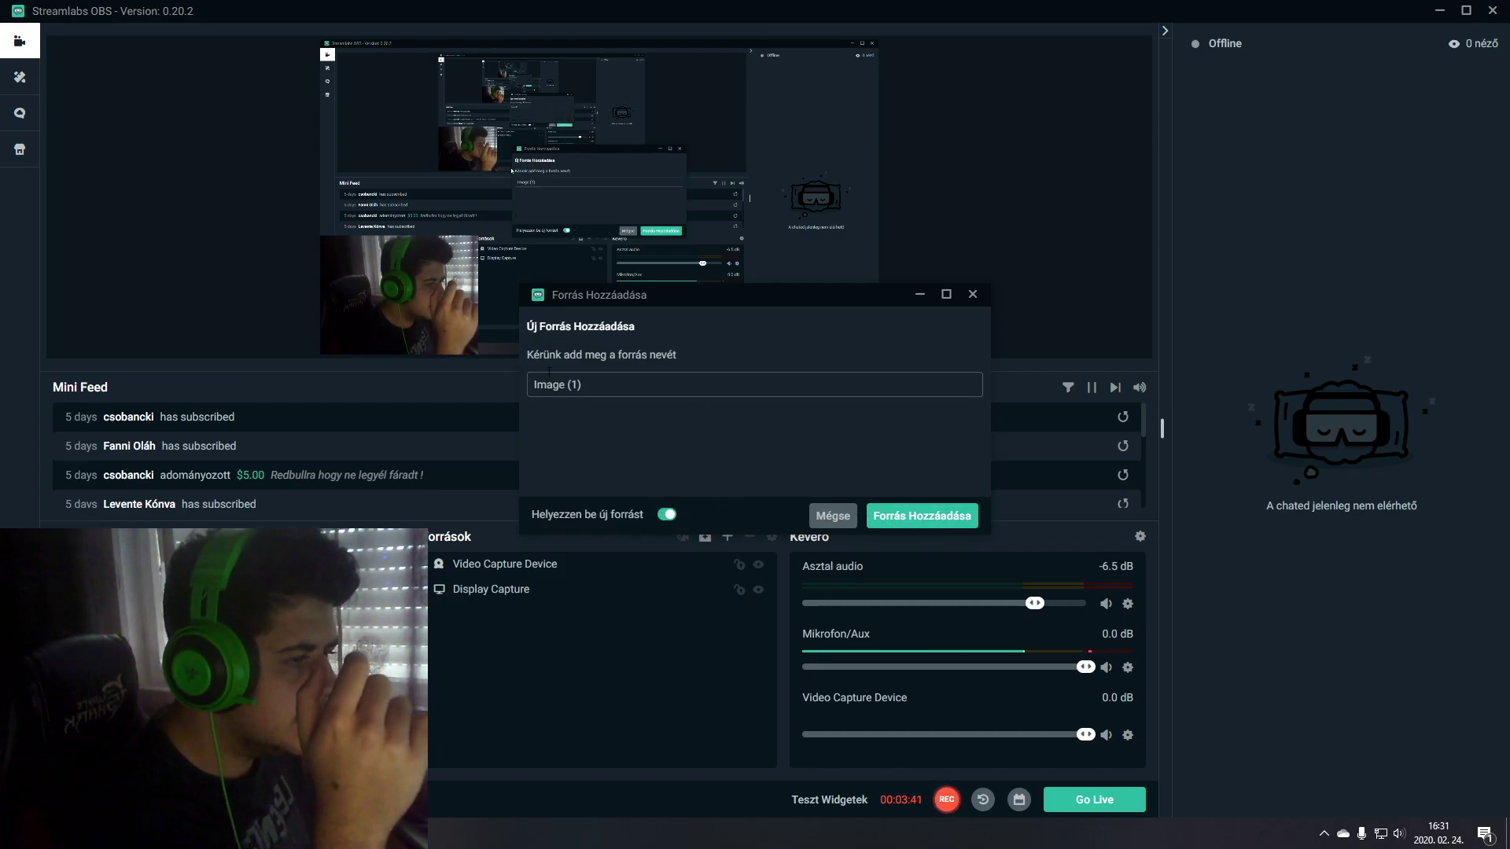
{"action": "left_click", "coordinate": [922, 515]}
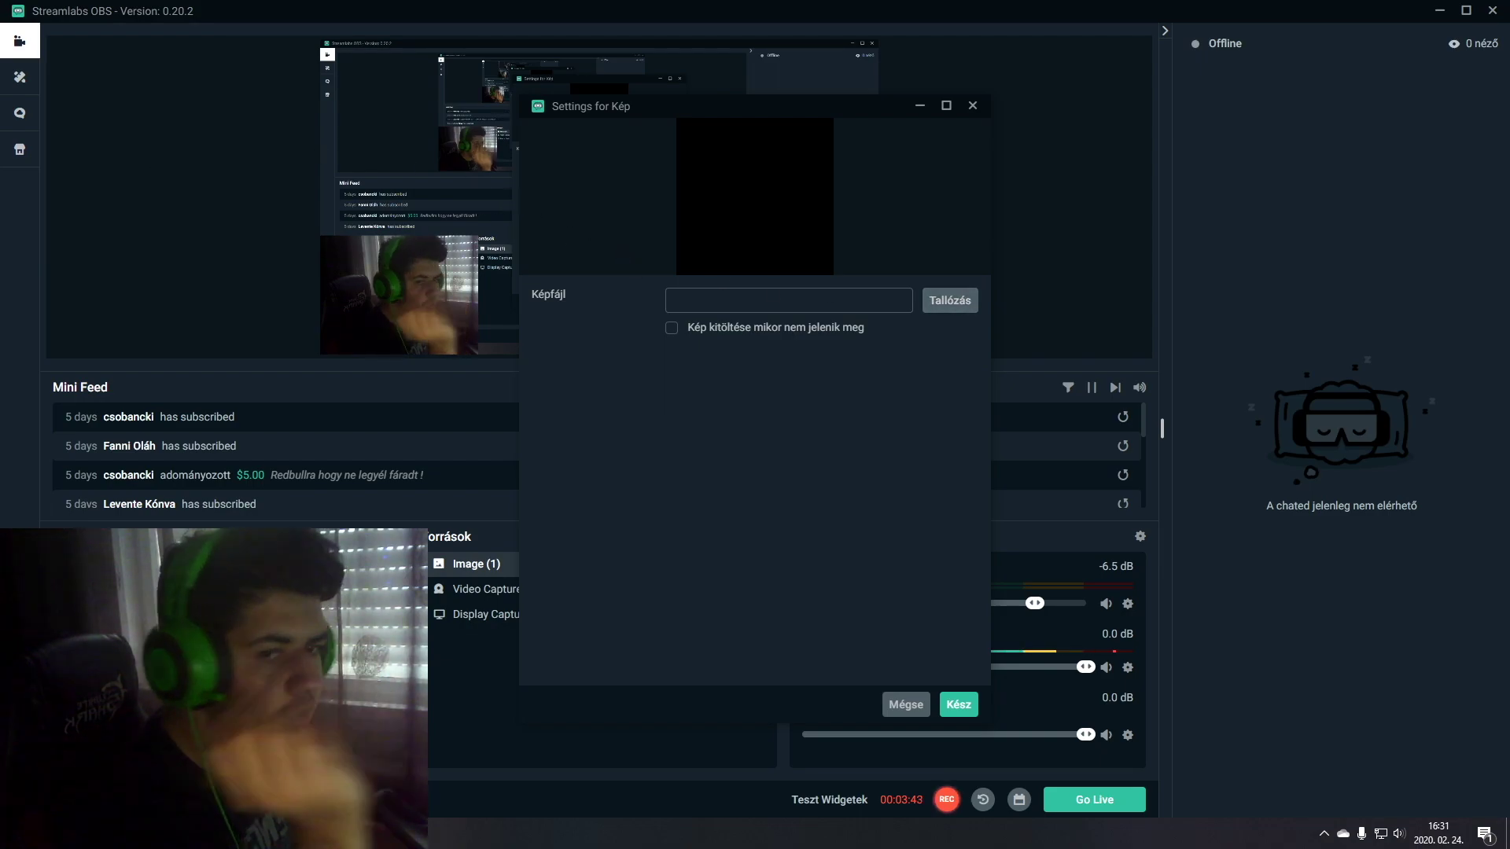
{"action": "left_click", "coordinate": [950, 300]}
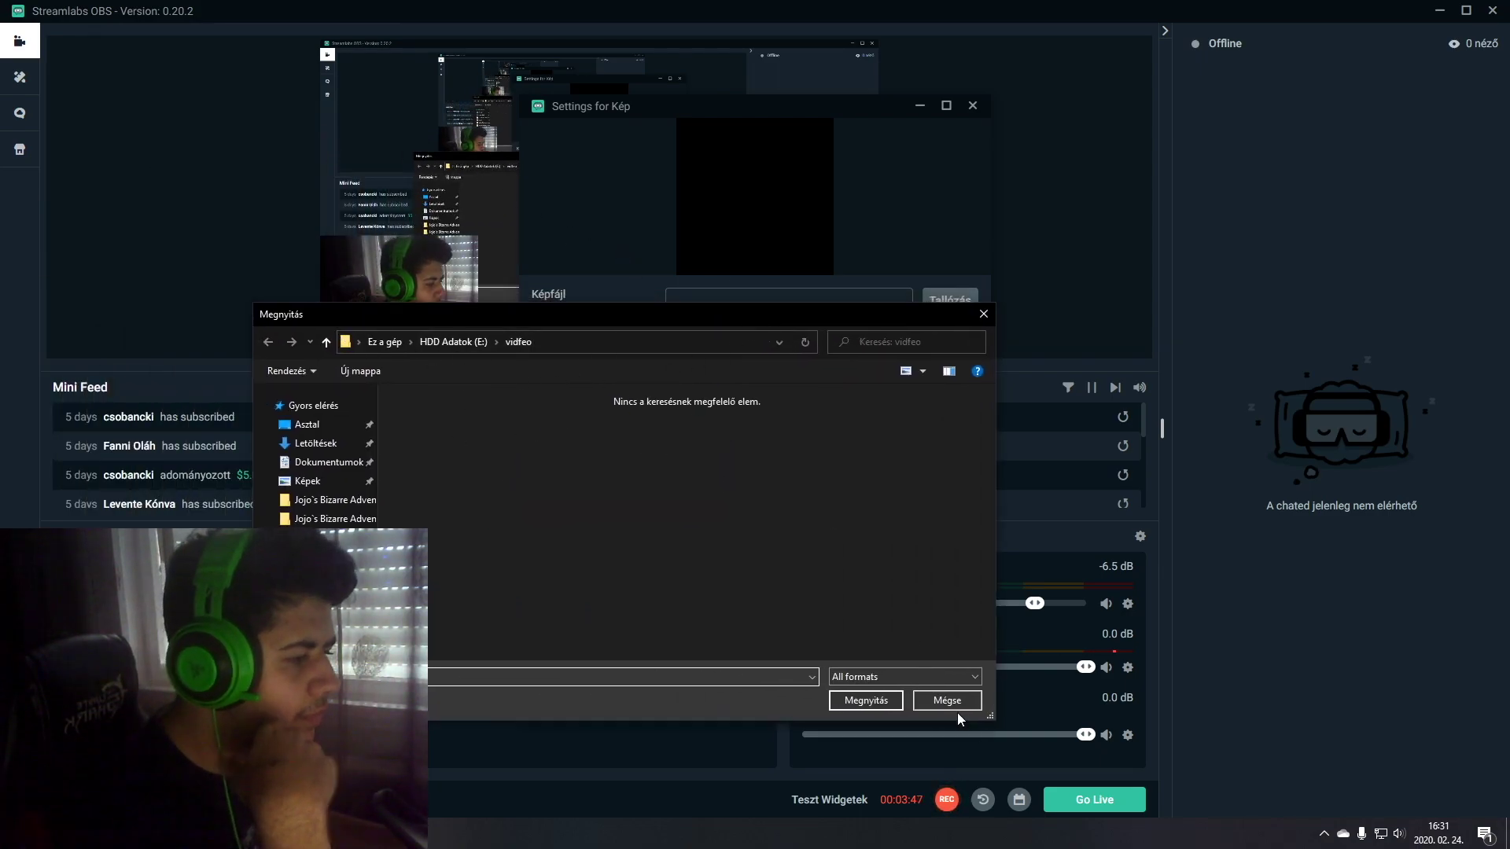
{"action": "left_click", "coordinate": [307, 425]}
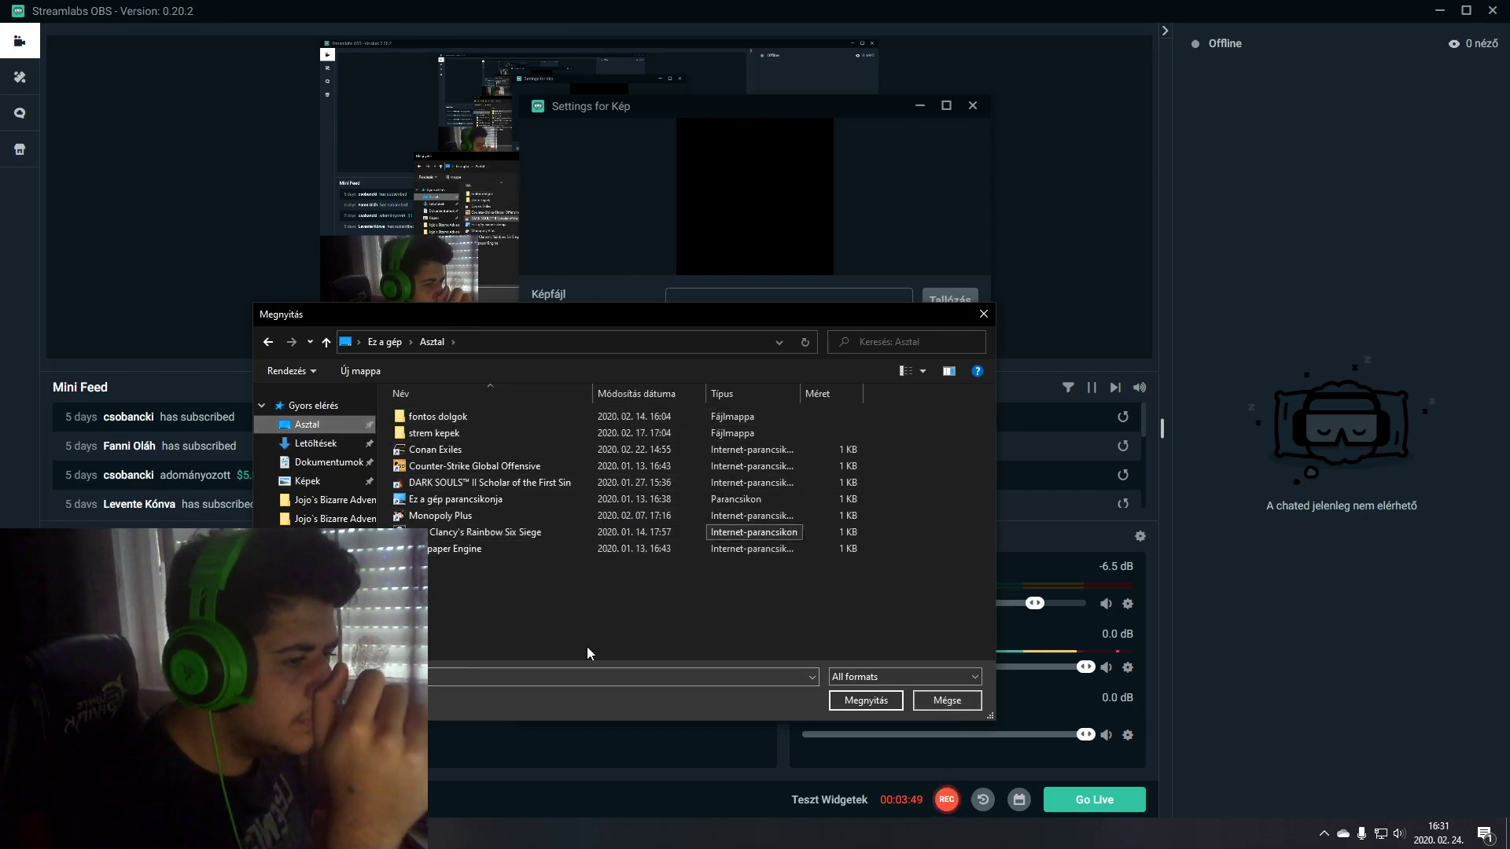
{"action": "left_click", "coordinate": [918, 700]}
{"action": "left_click", "coordinate": [916, 700]}
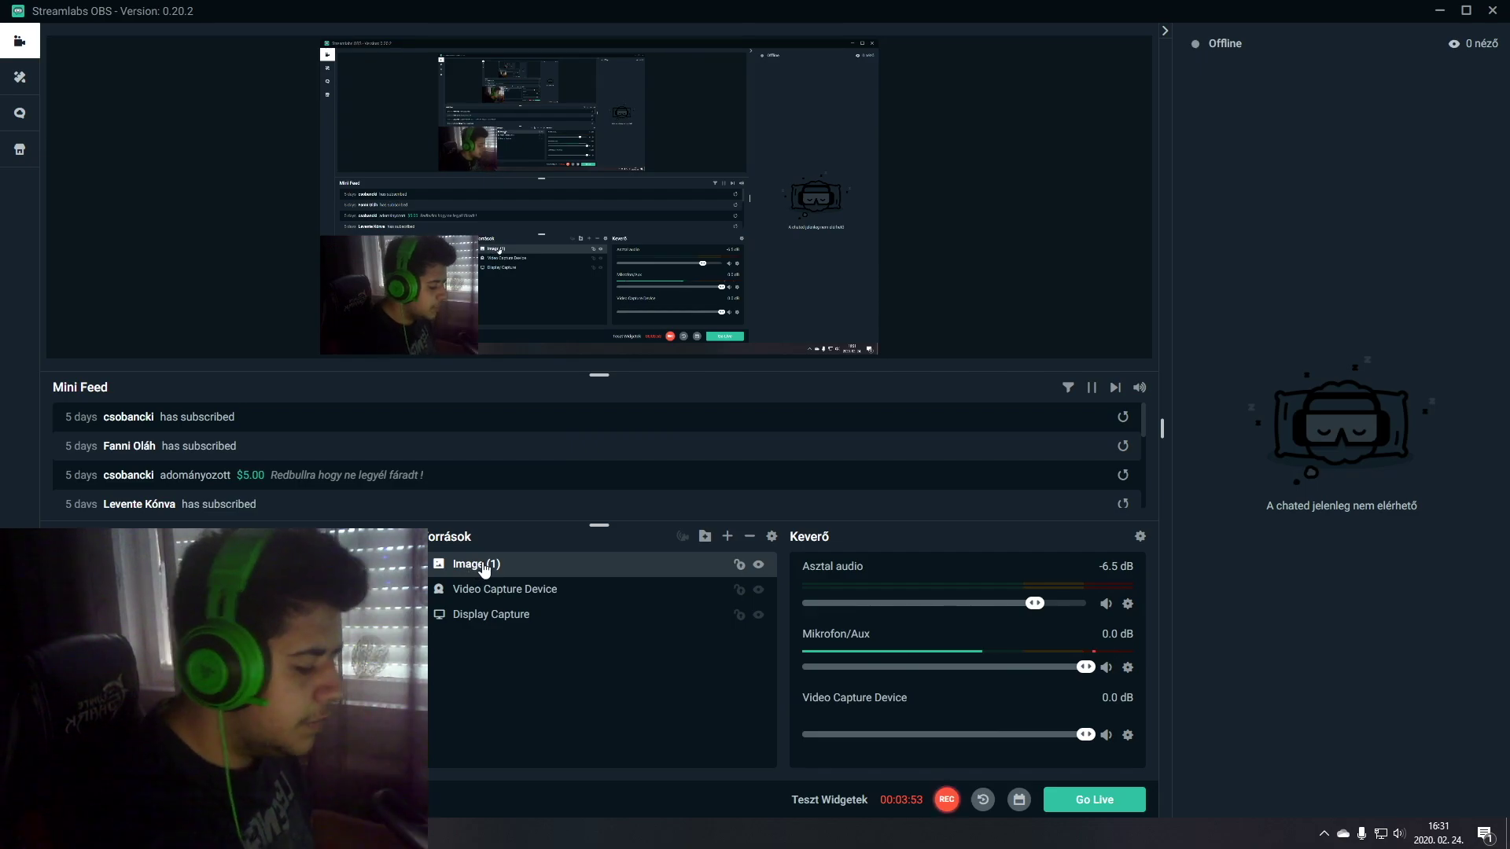
{"action": "key", "text": "Delete"}
{"action": "left_click", "coordinate": [859, 436]}
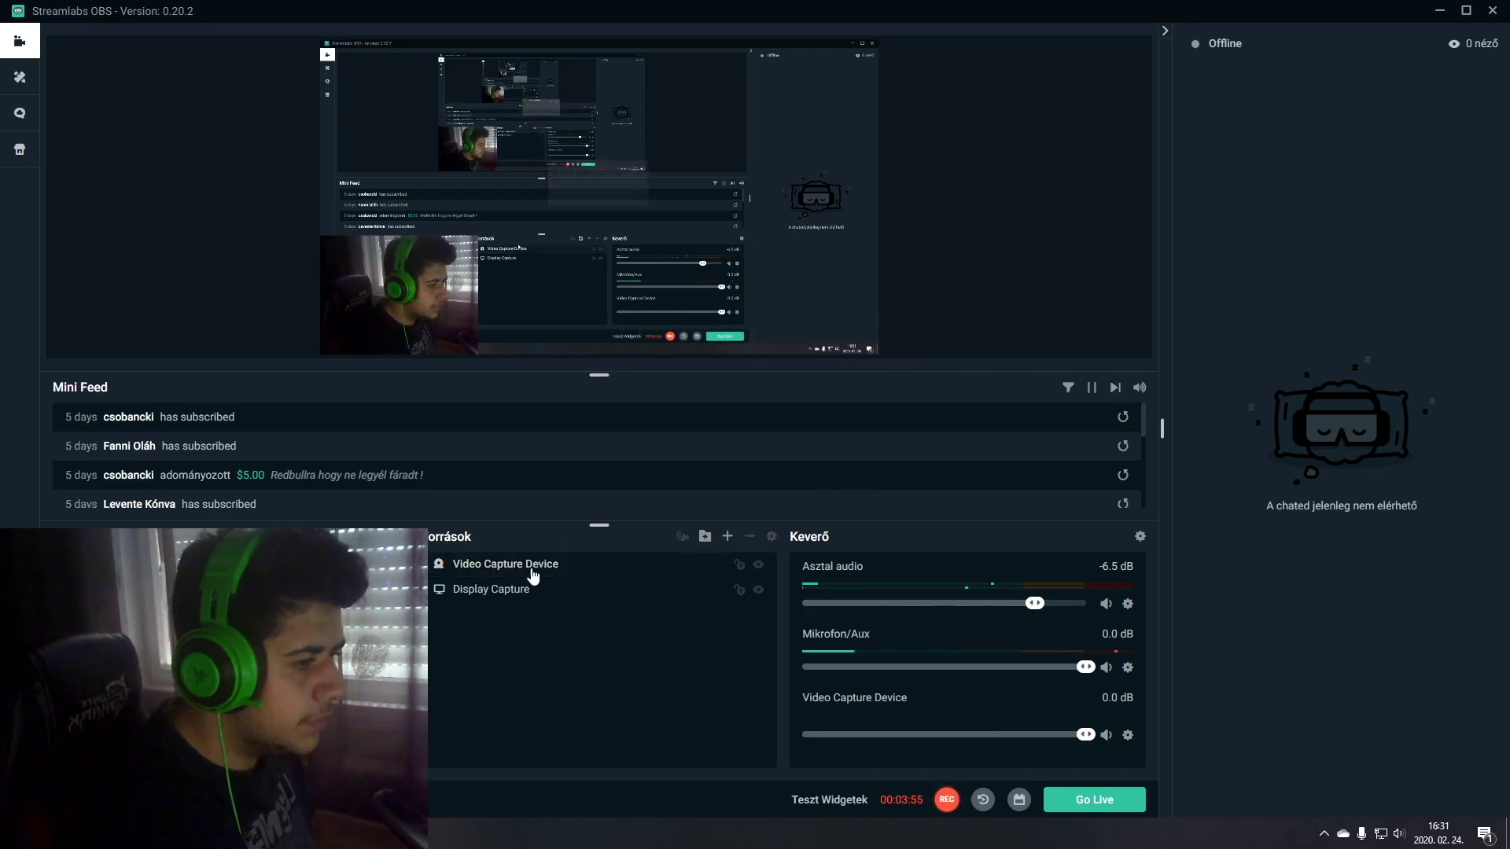
Add the existing Image source to the scene
{"action": "left_click", "coordinate": [726, 536]}
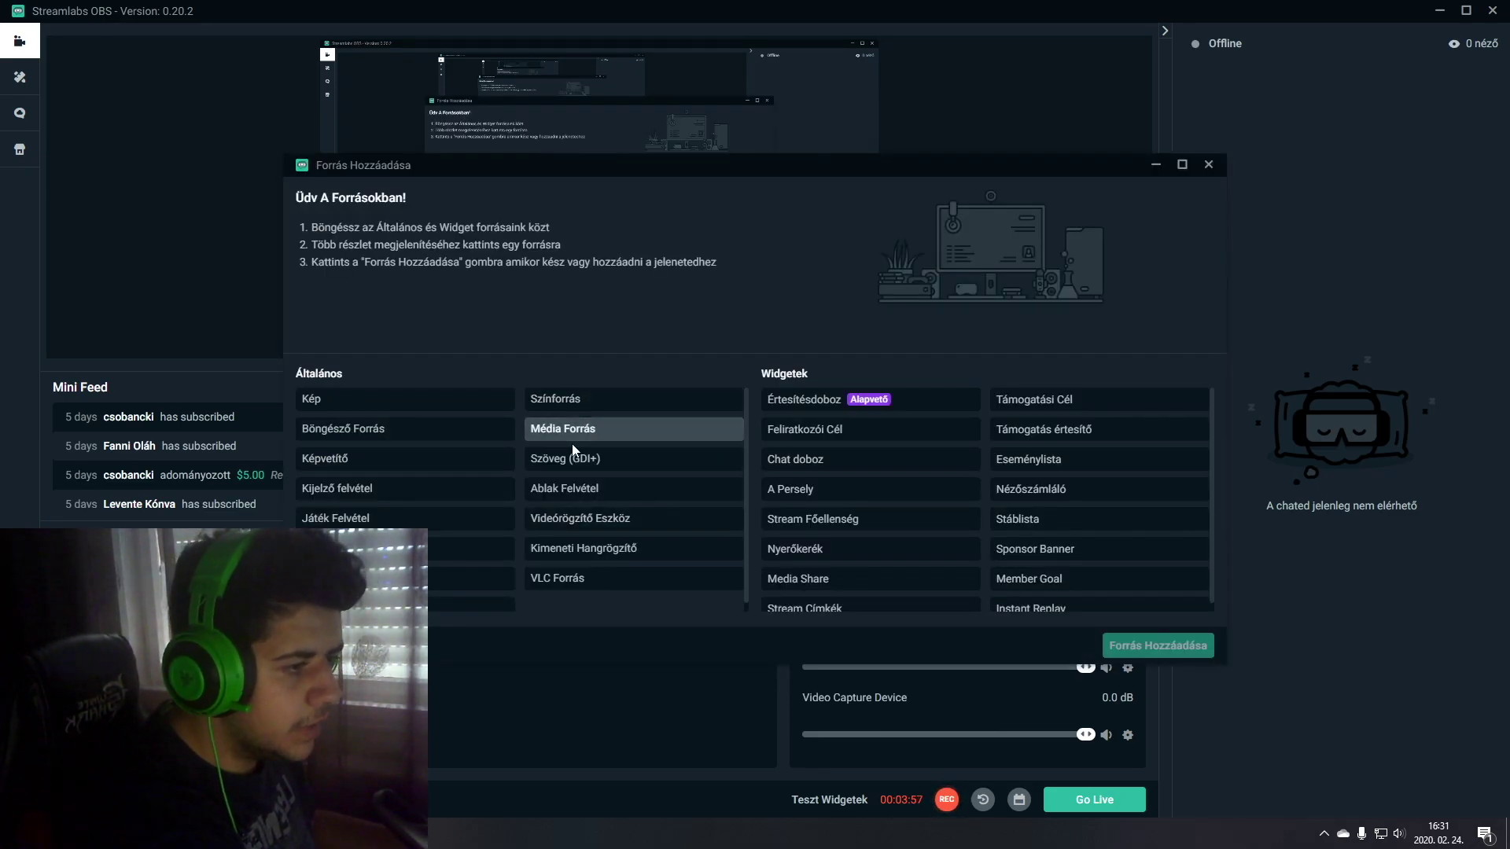
{"action": "left_click", "coordinate": [361, 402]}
{"action": "left_click", "coordinate": [1156, 646]}
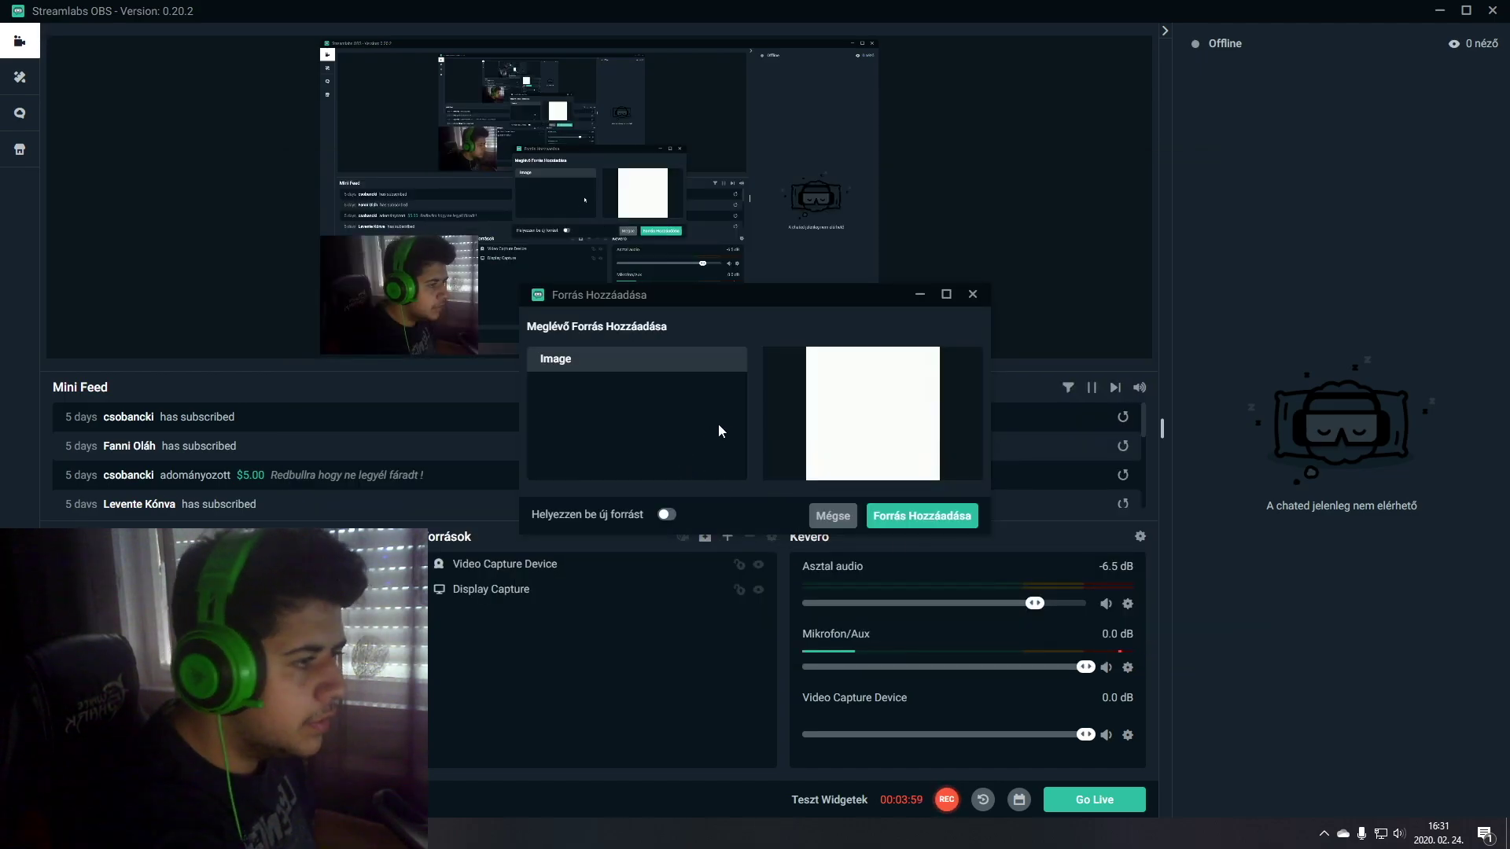
{"action": "left_click", "coordinate": [943, 523]}
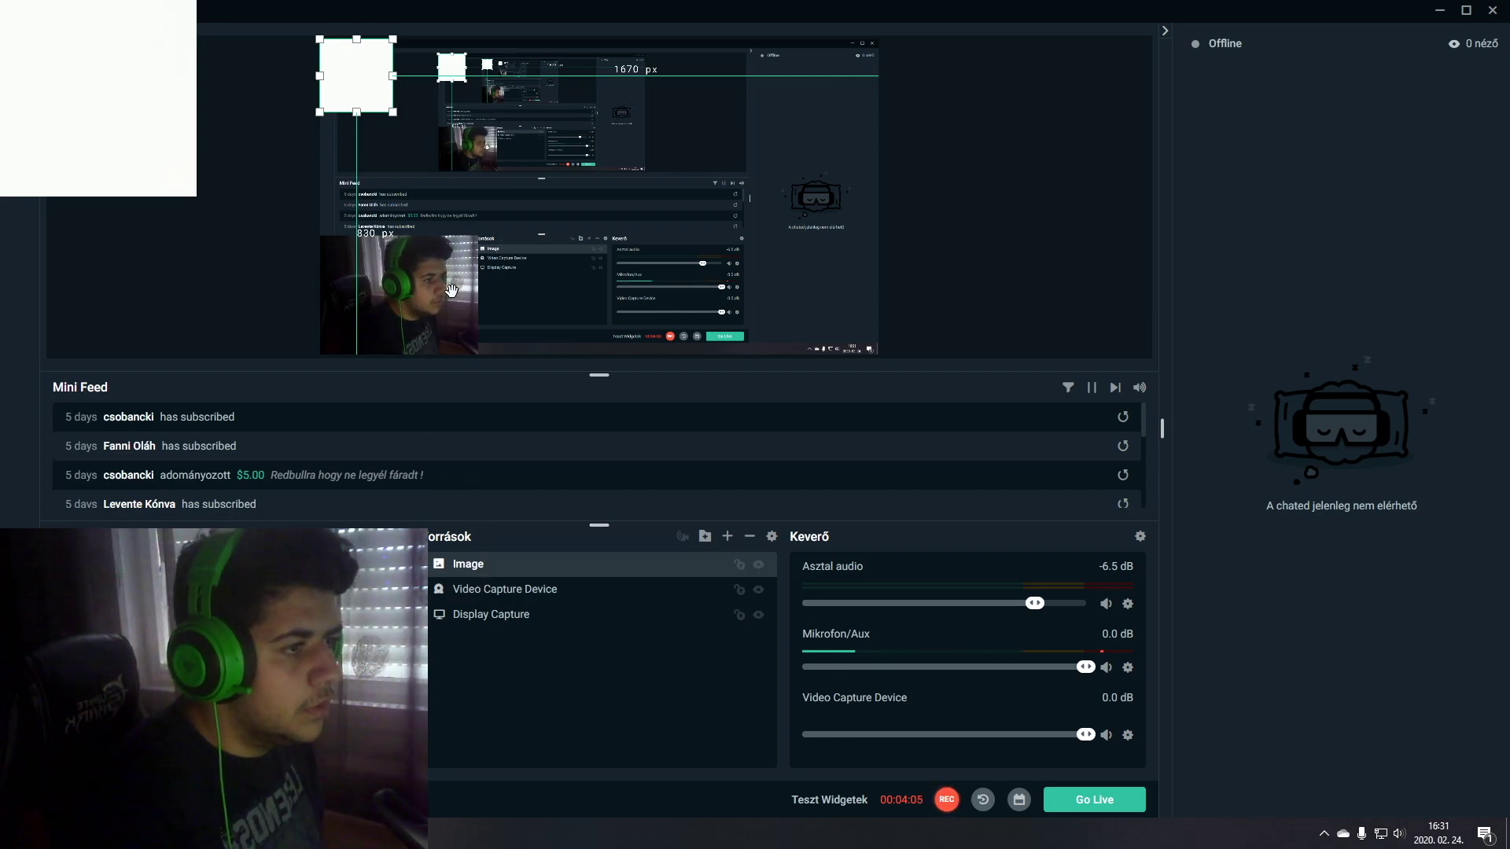
Order Image beneath Video Capture Device and enlarge it behind the webcam to about 651 px from the canvas's upper edge and 1344 px from its right edge
{"action": "left_click_drag", "start_coordinate": [361, 83], "coordinate": [410, 299]}
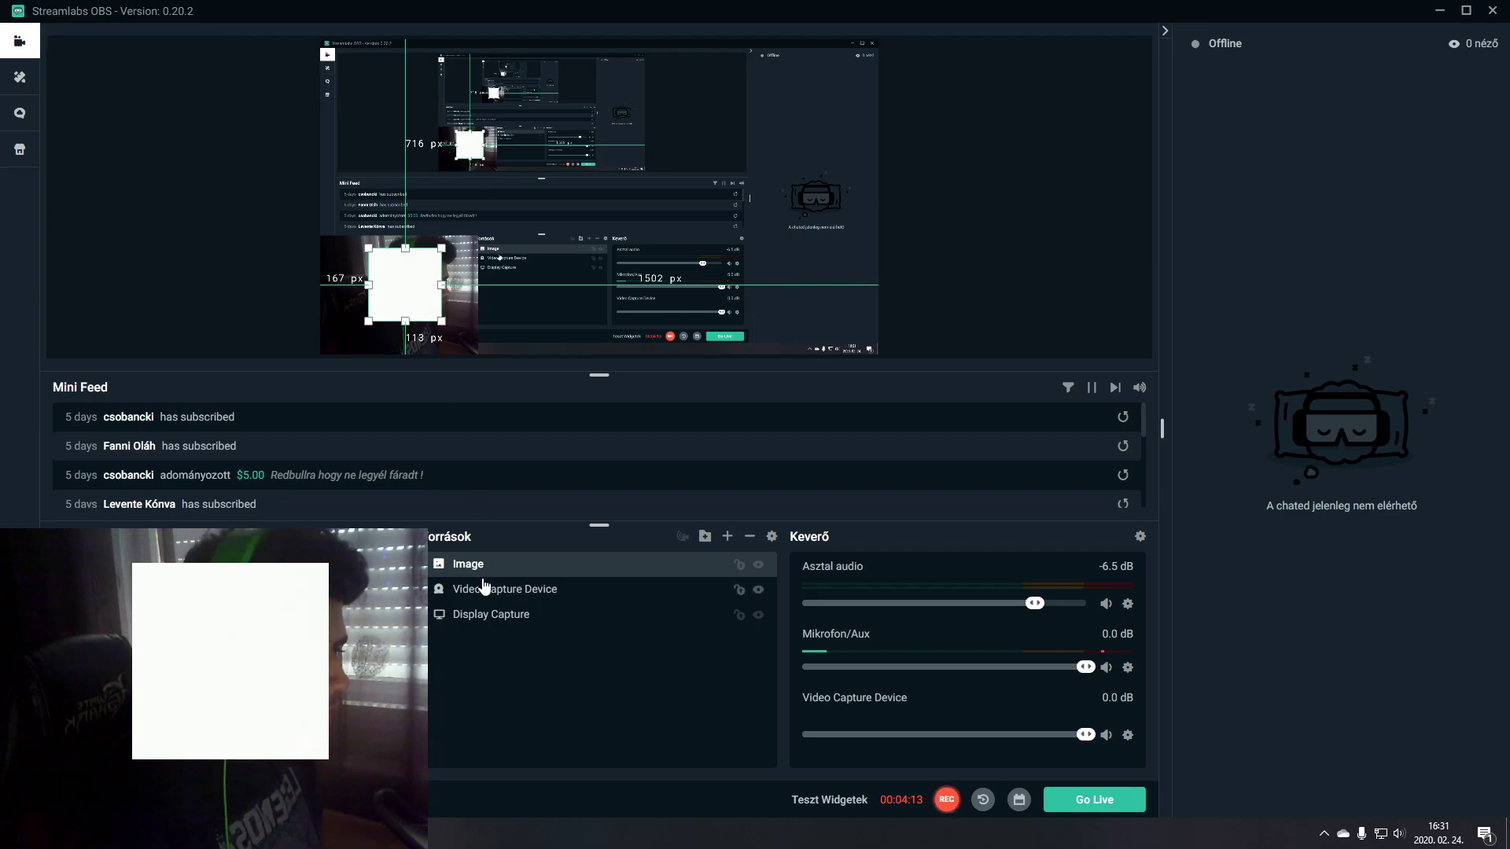
{"action": "left_click_drag", "start_coordinate": [468, 570], "coordinate": [465, 606]}
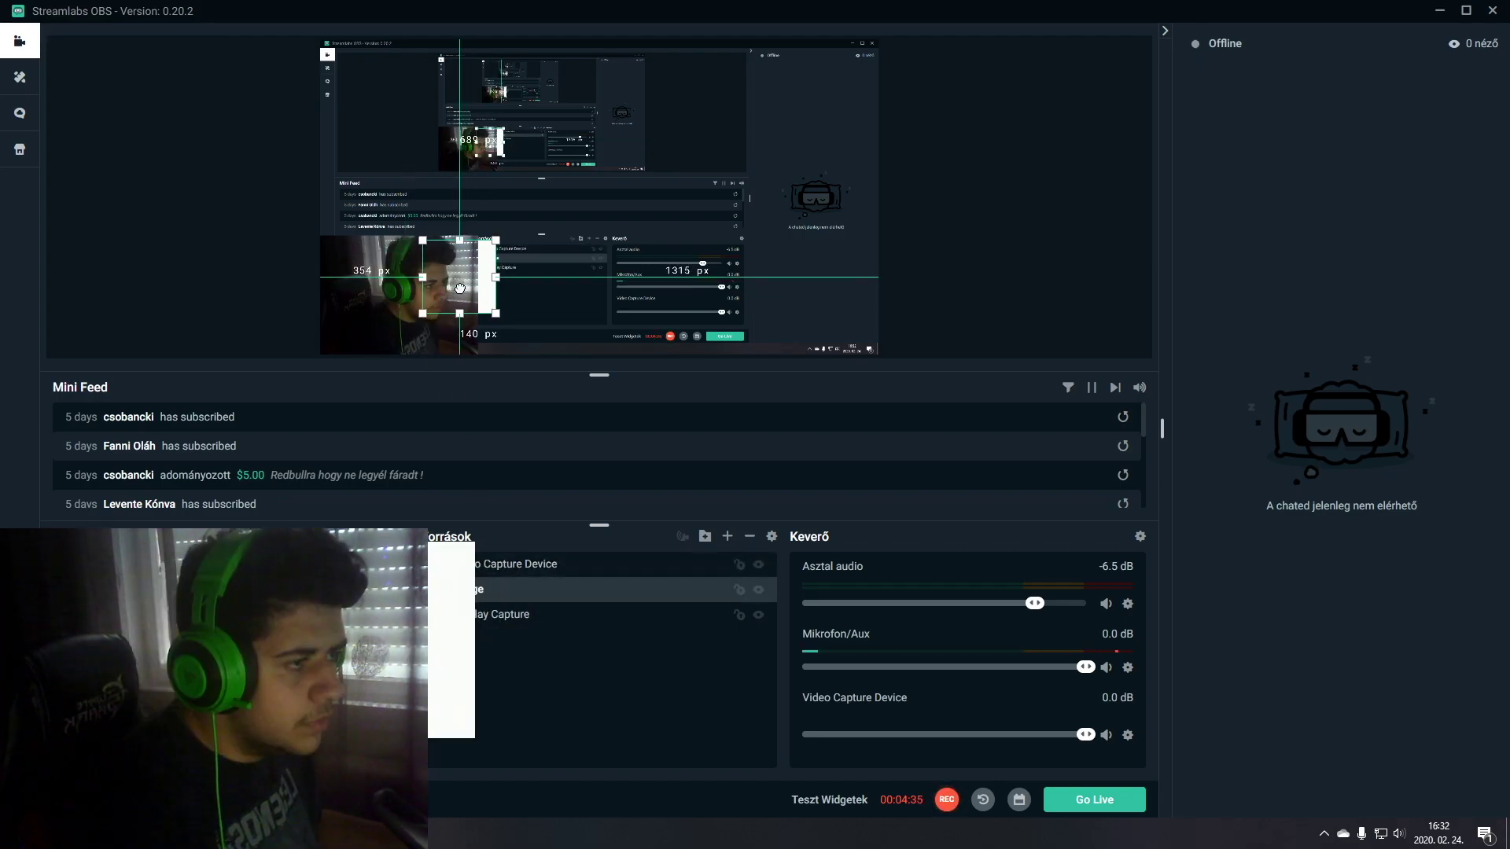
{"action": "left_click_drag", "start_coordinate": [453, 283], "coordinate": [482, 357]}
{"action": "left_click_drag", "start_coordinate": [570, 507], "coordinate": [601, 439]}
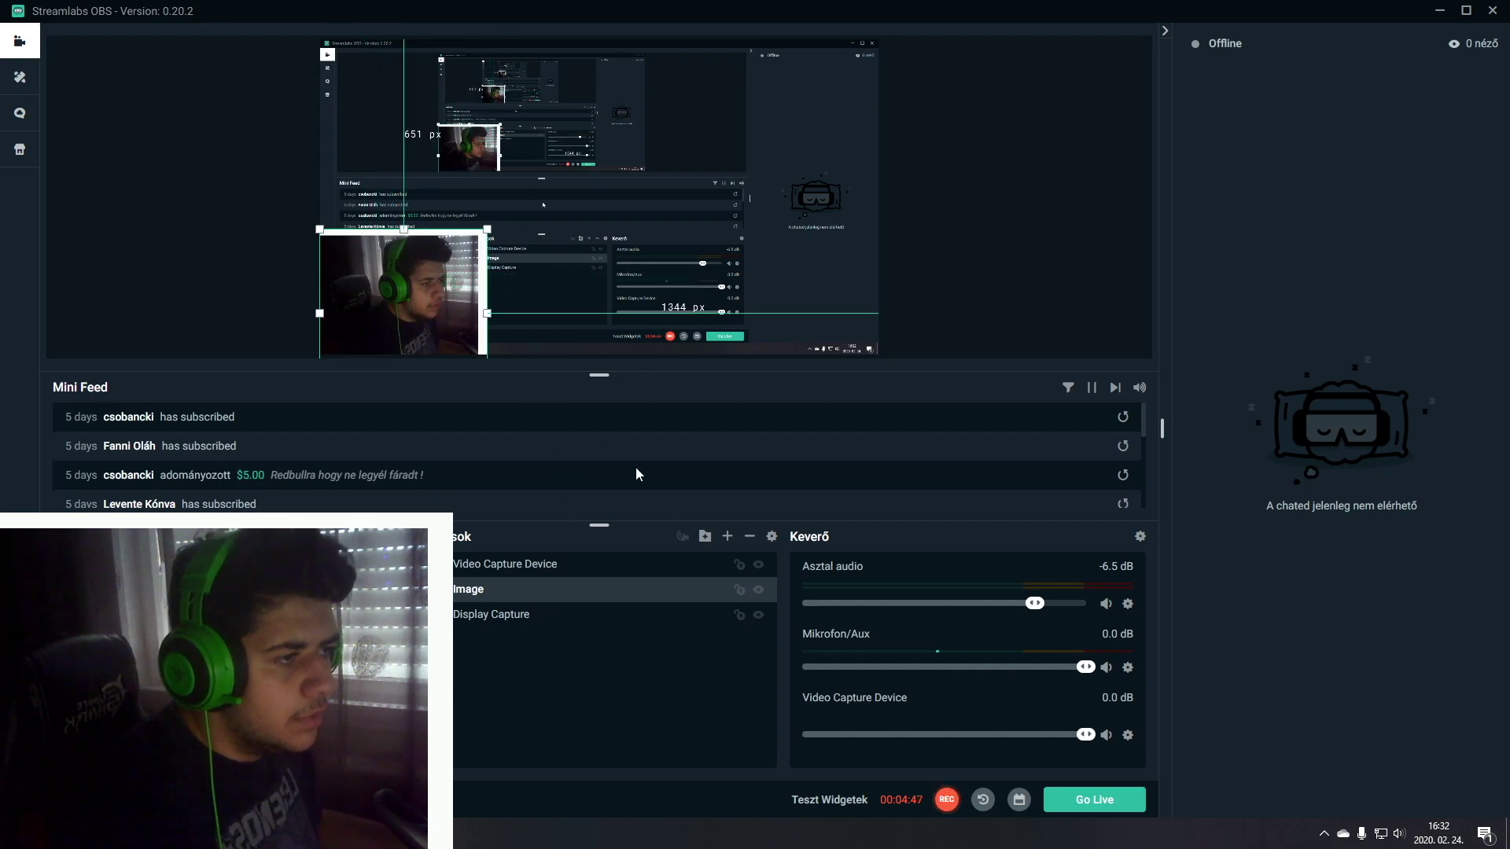
Resize the white image to about 657 px from the canvas's upper edge and 1367 px from its right edge, and deselect it
{"action": "left_click_drag", "start_coordinate": [482, 244], "coordinate": [486, 239]}
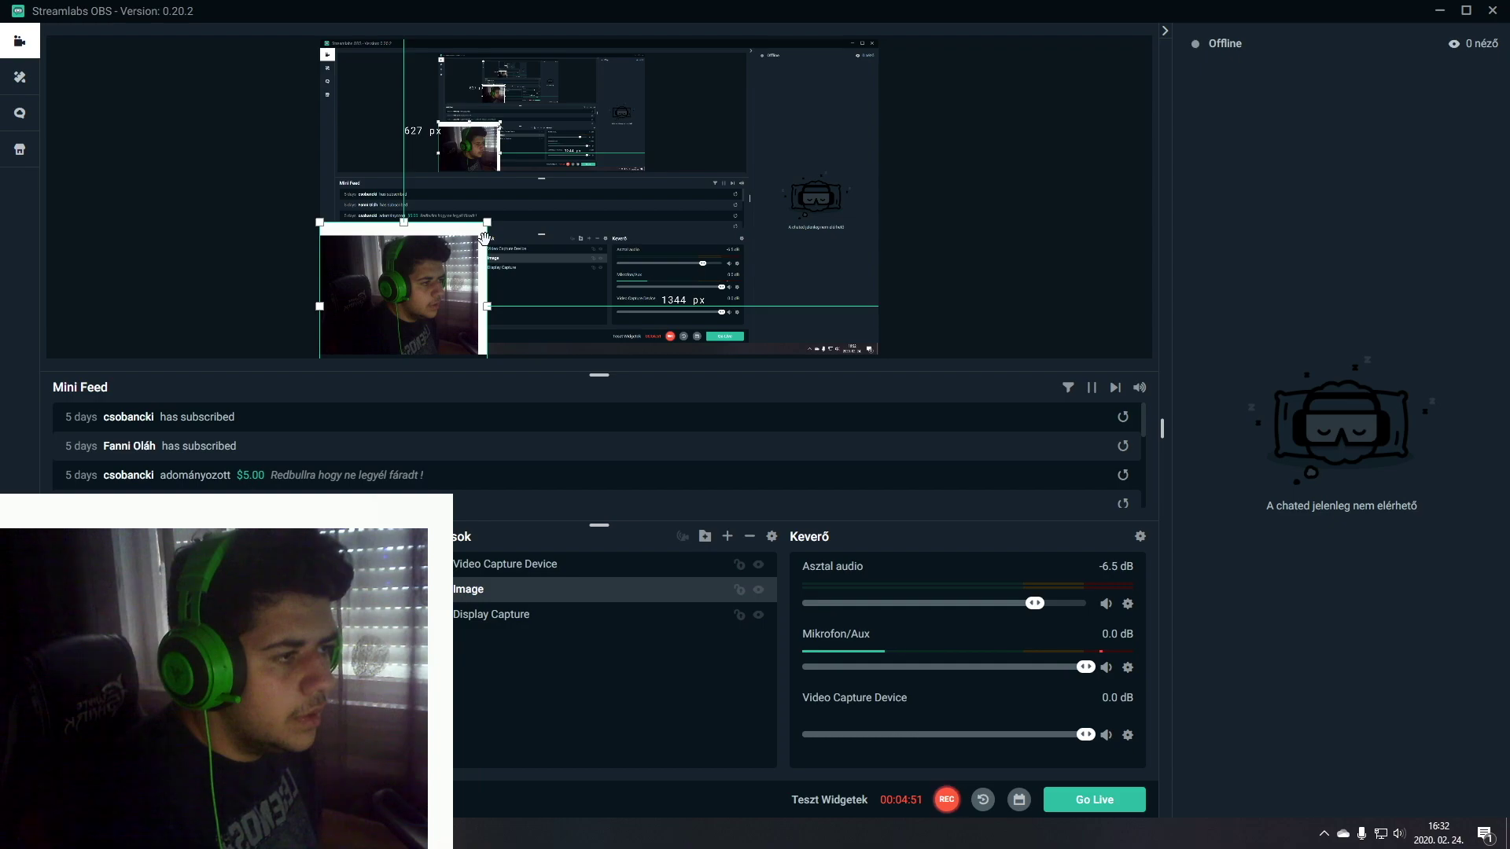
{"action": "left_click_drag", "start_coordinate": [488, 307], "coordinate": [480, 309]}
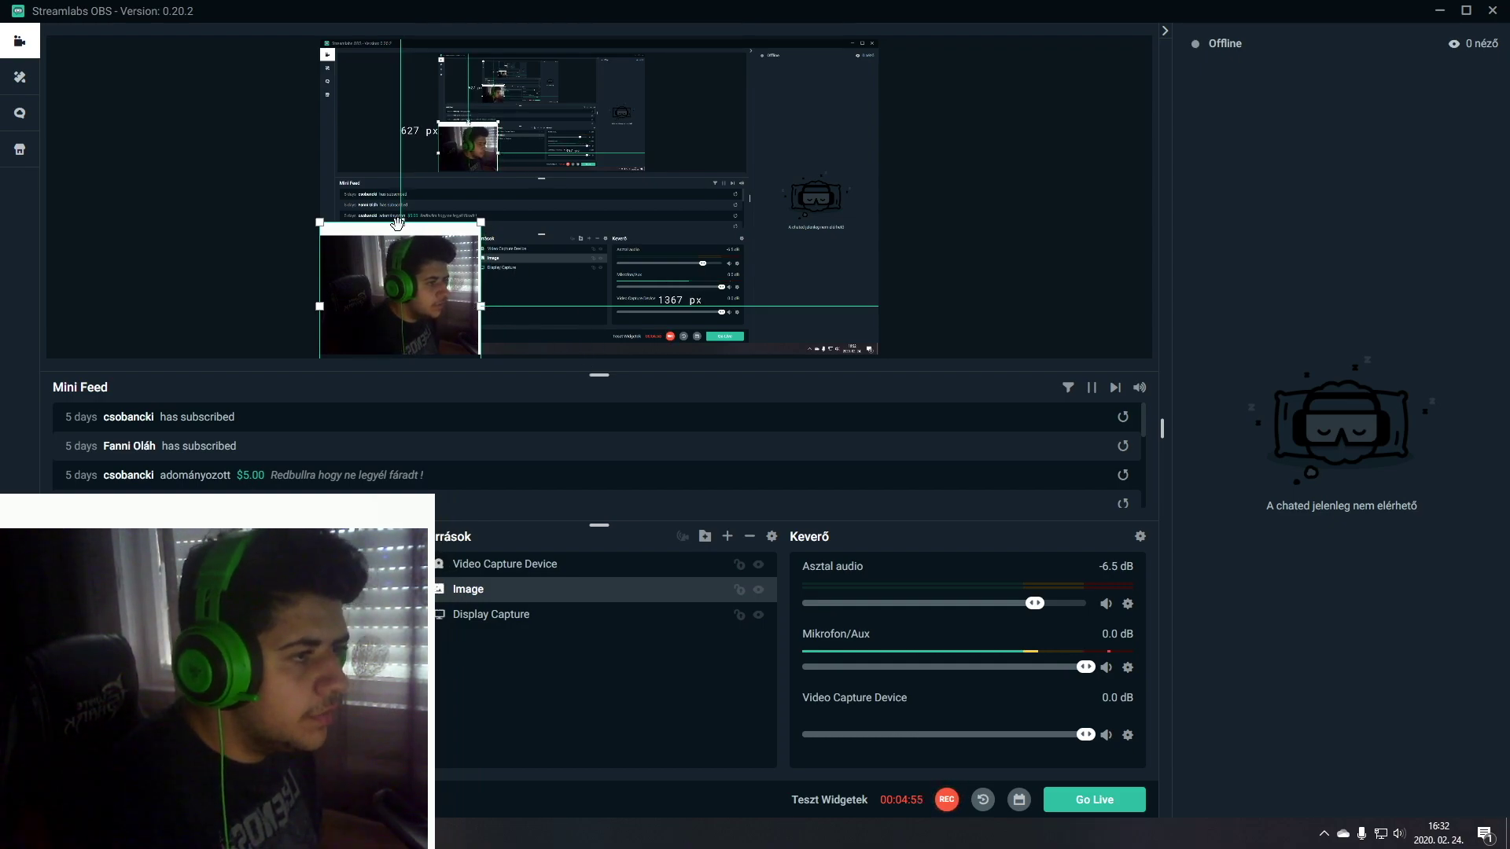
{"action": "left_click_drag", "start_coordinate": [402, 224], "coordinate": [402, 233]}
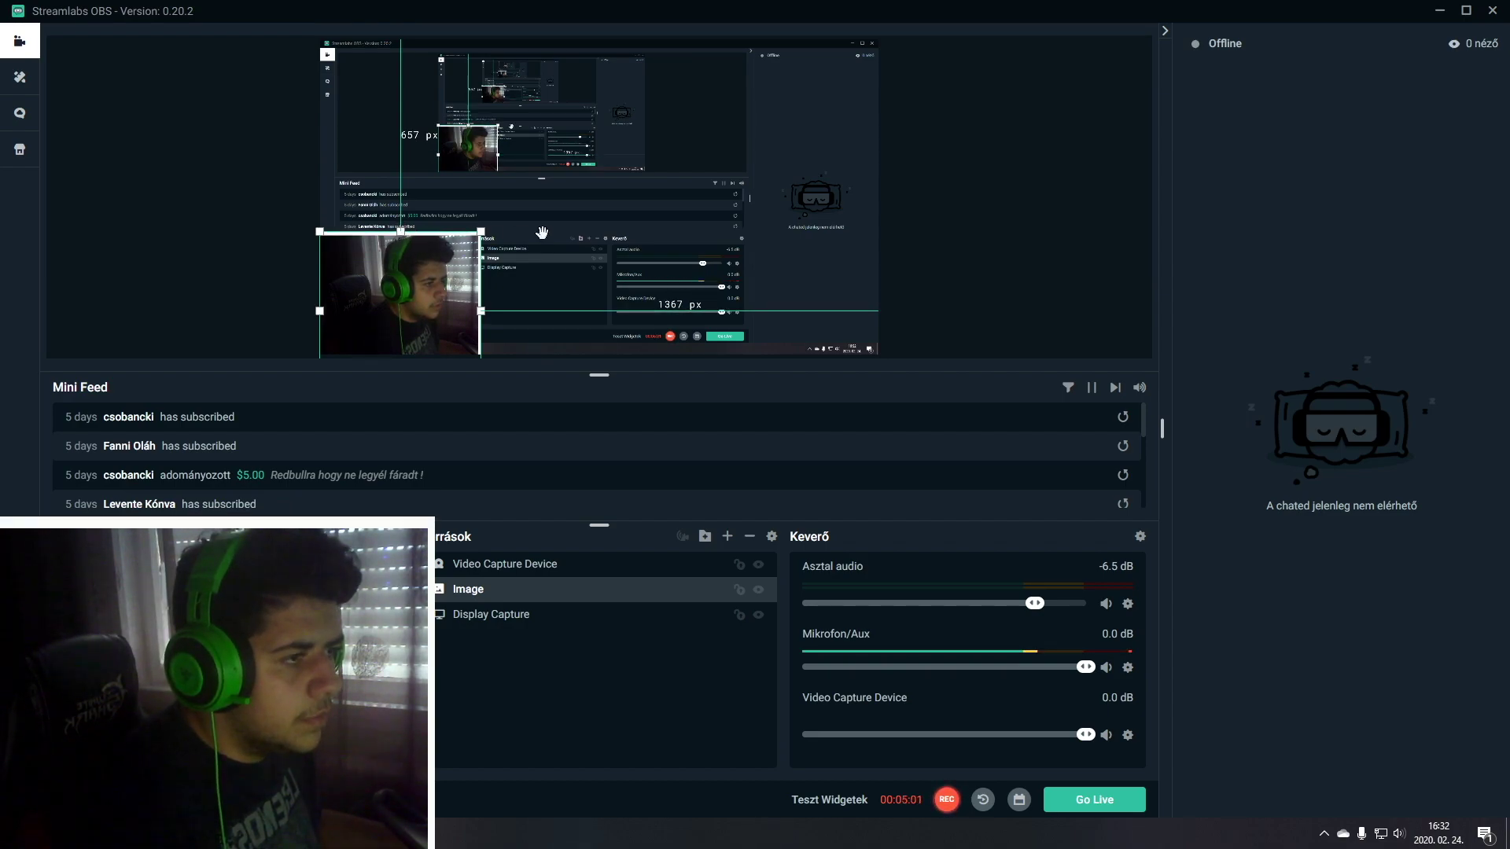
{"action": "left_click", "coordinate": [786, 236]}
{"action": "left_click", "coordinate": [959, 234]}
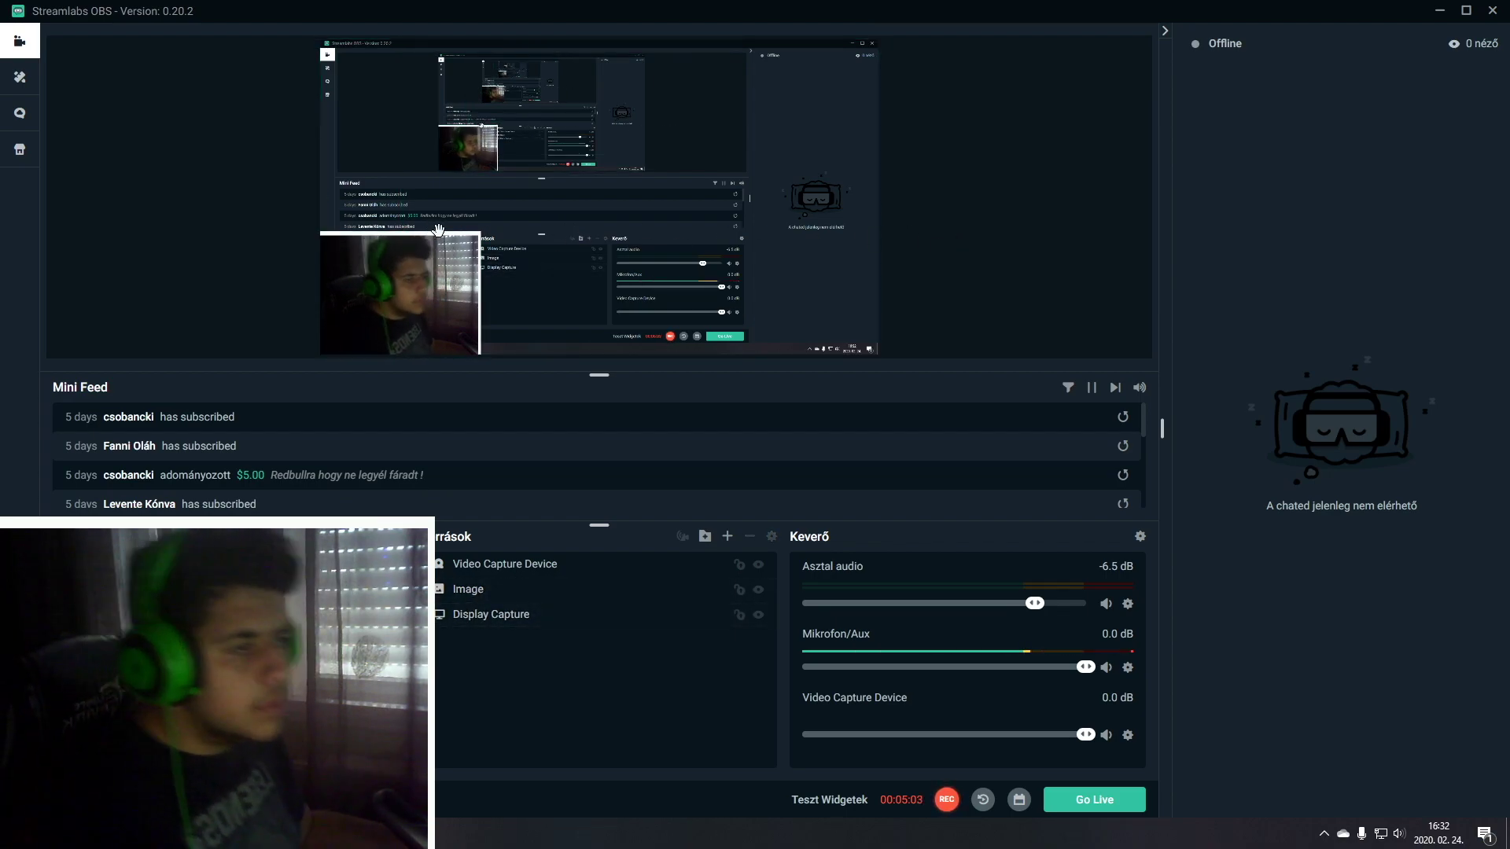
Lower the white image's upper edge to about 664 px from the canvas's upper edge and deselect it
{"action": "left_click", "coordinate": [478, 594]}
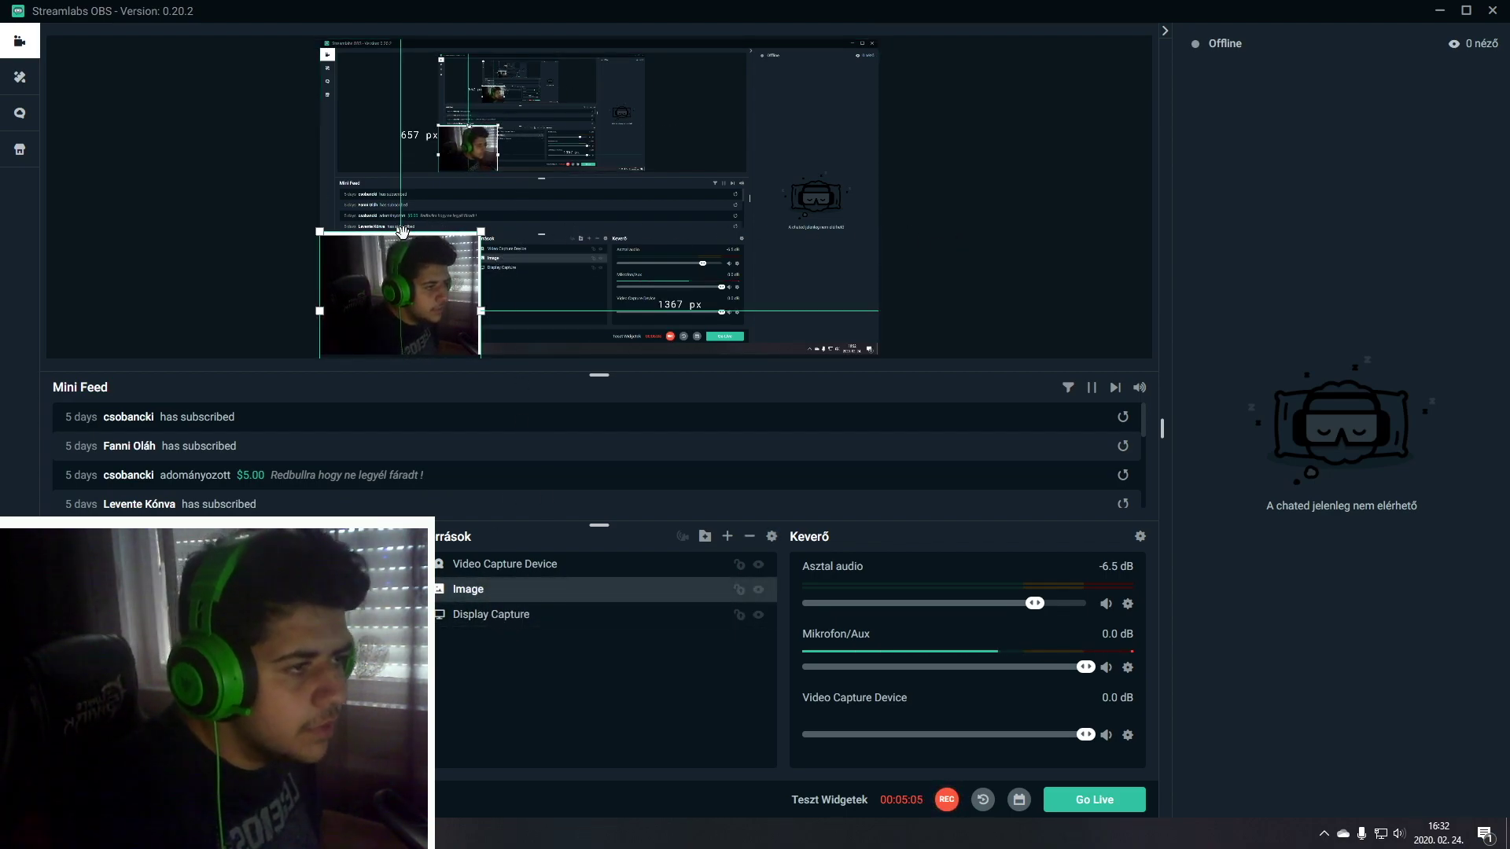
{"action": "left_click_drag", "start_coordinate": [402, 234], "coordinate": [402, 235]}
{"action": "left_click", "coordinate": [564, 229]}
{"action": "left_click", "coordinate": [998, 217]}
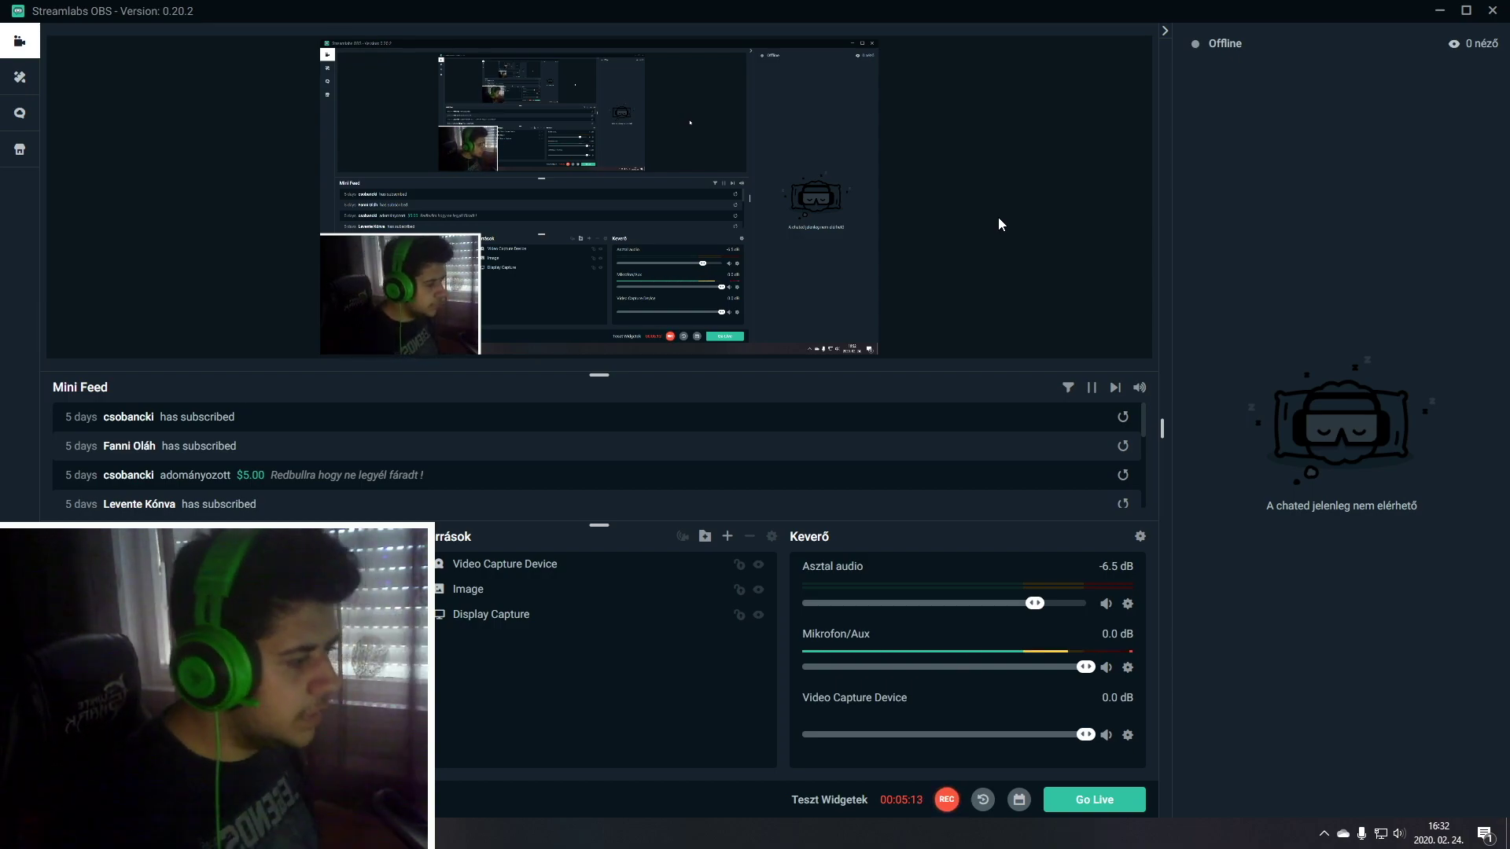
Scale the webcam down and fit the white image around it, about 737 px from the canvas's upper edge and 1470 px from its right edge
{"action": "mouse_move", "coordinate": [432, 280]}
{"action": "left_mouse_down"}
{"action": "mouse_move", "coordinate": [478, 238]}
{"action": "mouse_move", "coordinate": [448, 258]}
{"action": "left_mouse_up"}
{"action": "left_click", "coordinate": [465, 240]}
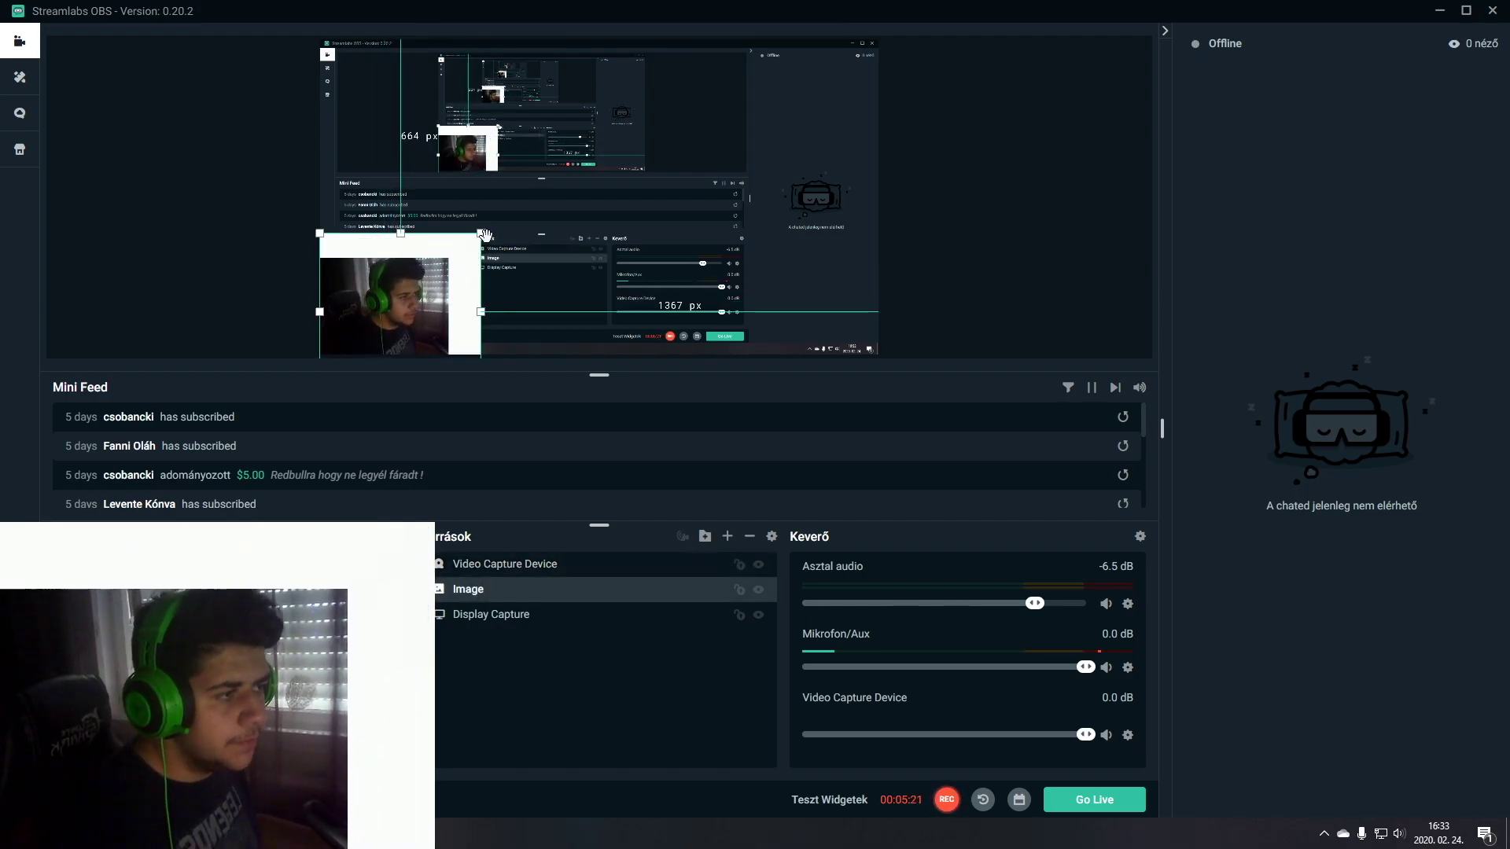
{"action": "left_click_drag", "start_coordinate": [481, 233], "coordinate": [442, 255]}
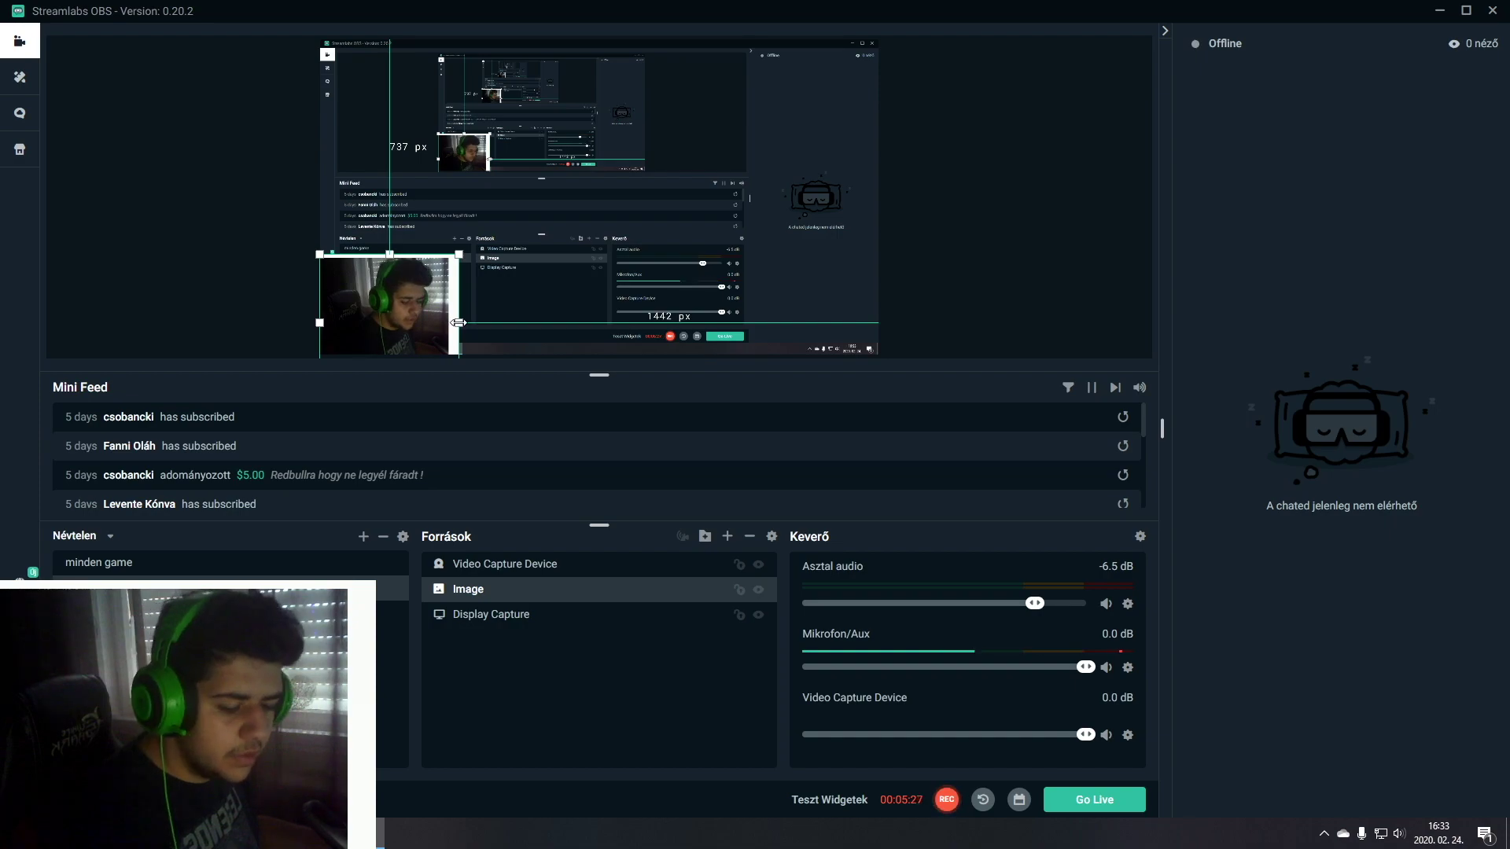
{"action": "left_click_drag", "start_coordinate": [459, 322], "coordinate": [449, 323]}
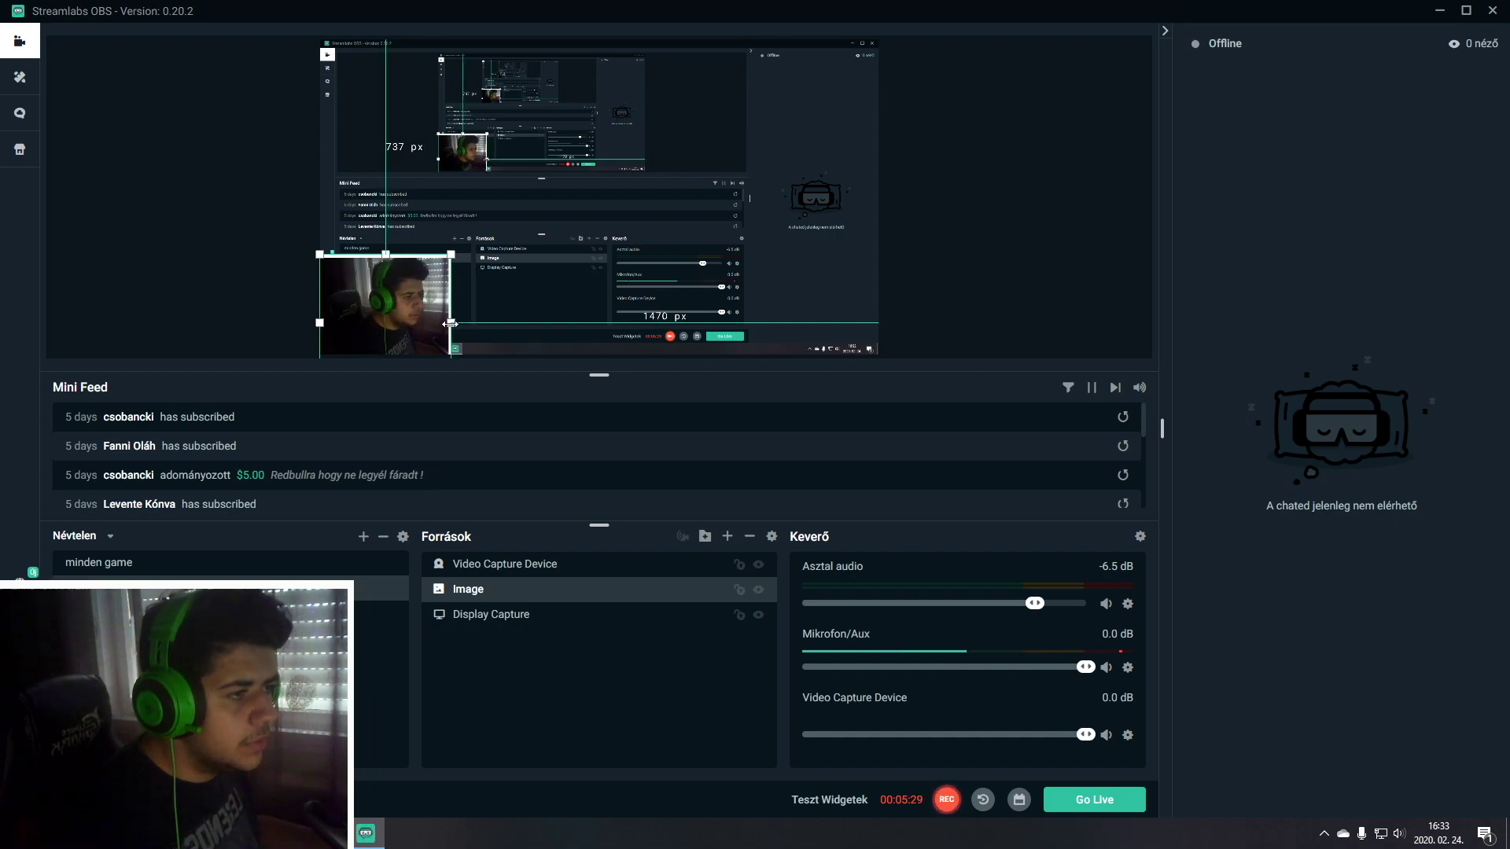
{"action": "left_click", "coordinate": [700, 271]}
{"action": "left_click", "coordinate": [950, 218]}
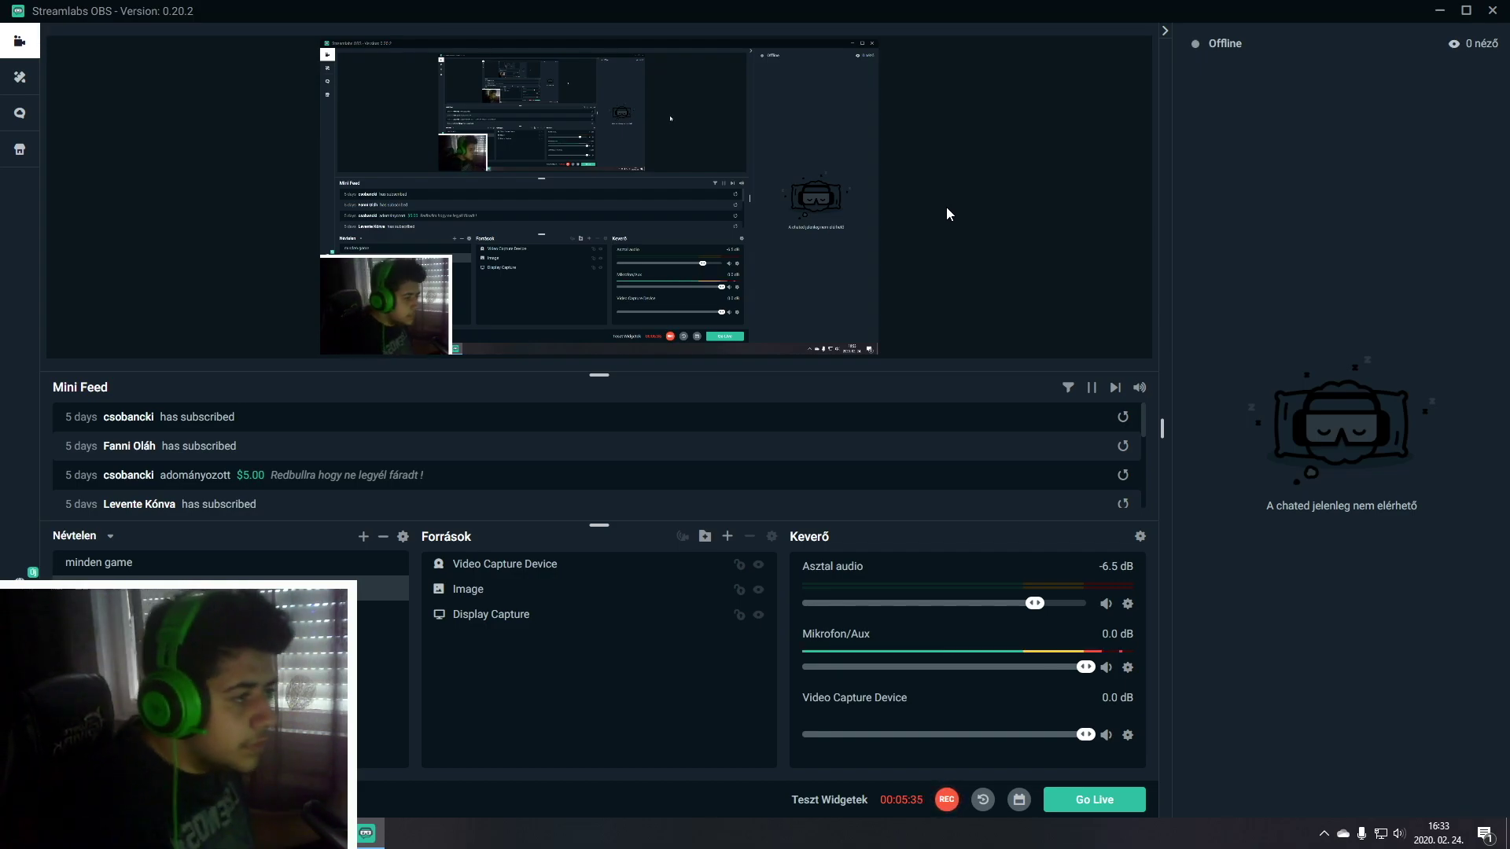
View the minden game scene and return to the scene with the framed webcam
{"action": "left_click", "coordinate": [1022, 163]}
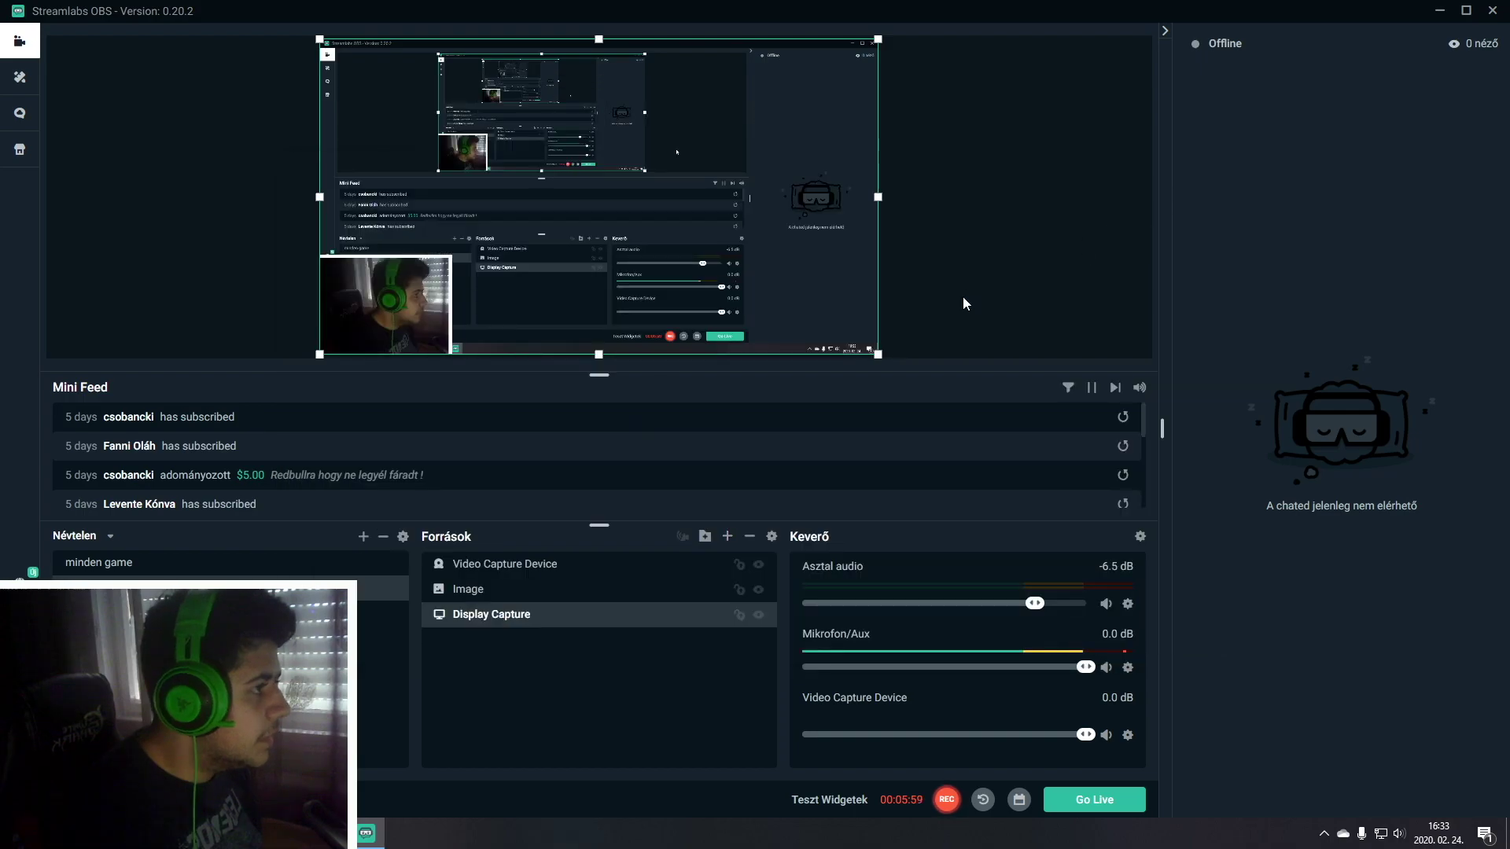
{"action": "left_click", "coordinate": [963, 295]}
{"action": "left_click", "coordinate": [124, 566]}
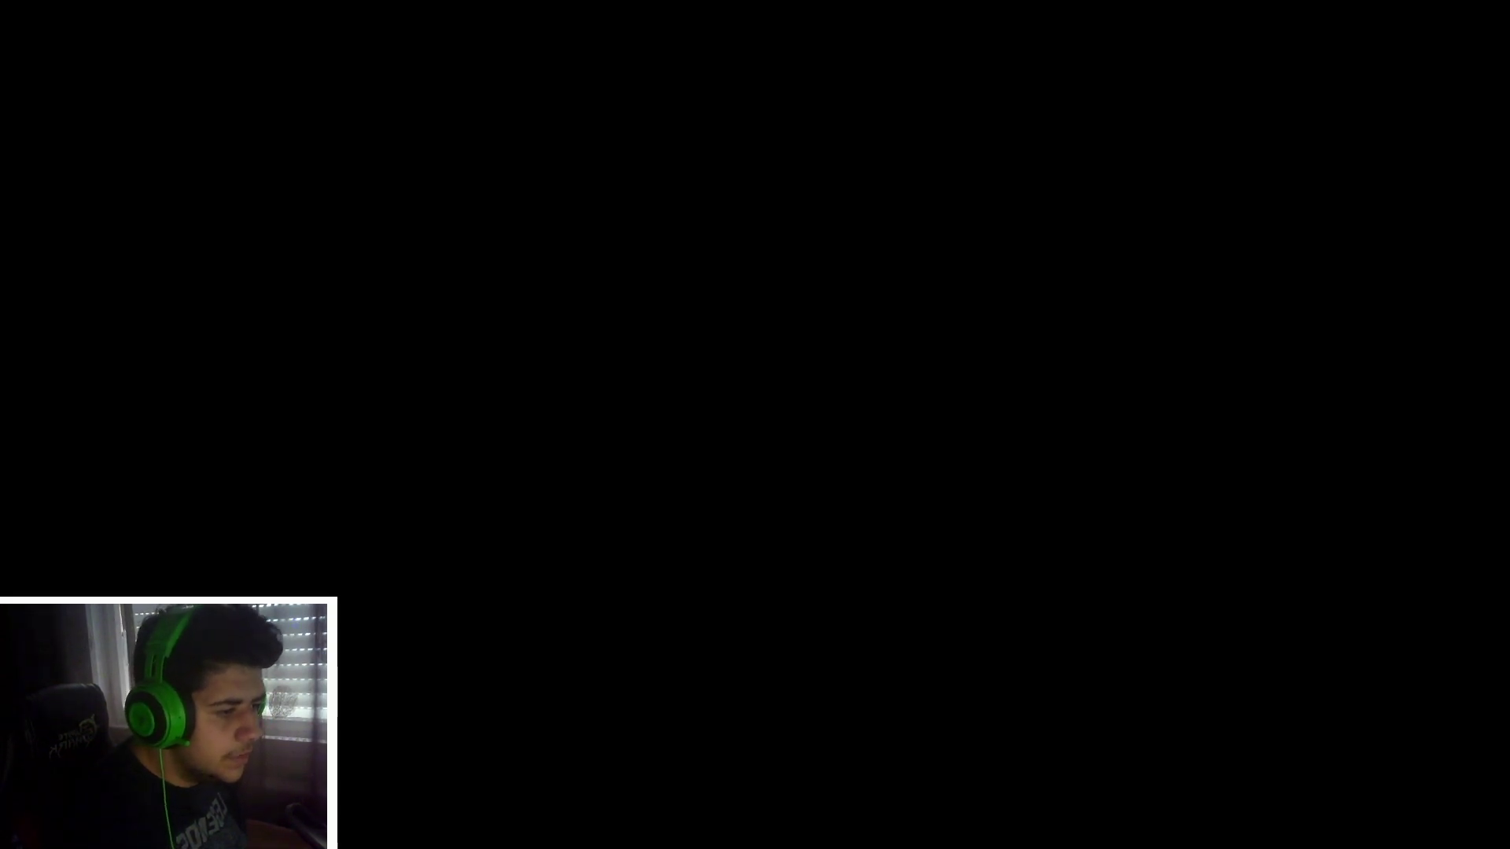
{"action": "left_click", "coordinate": [123, 588]}
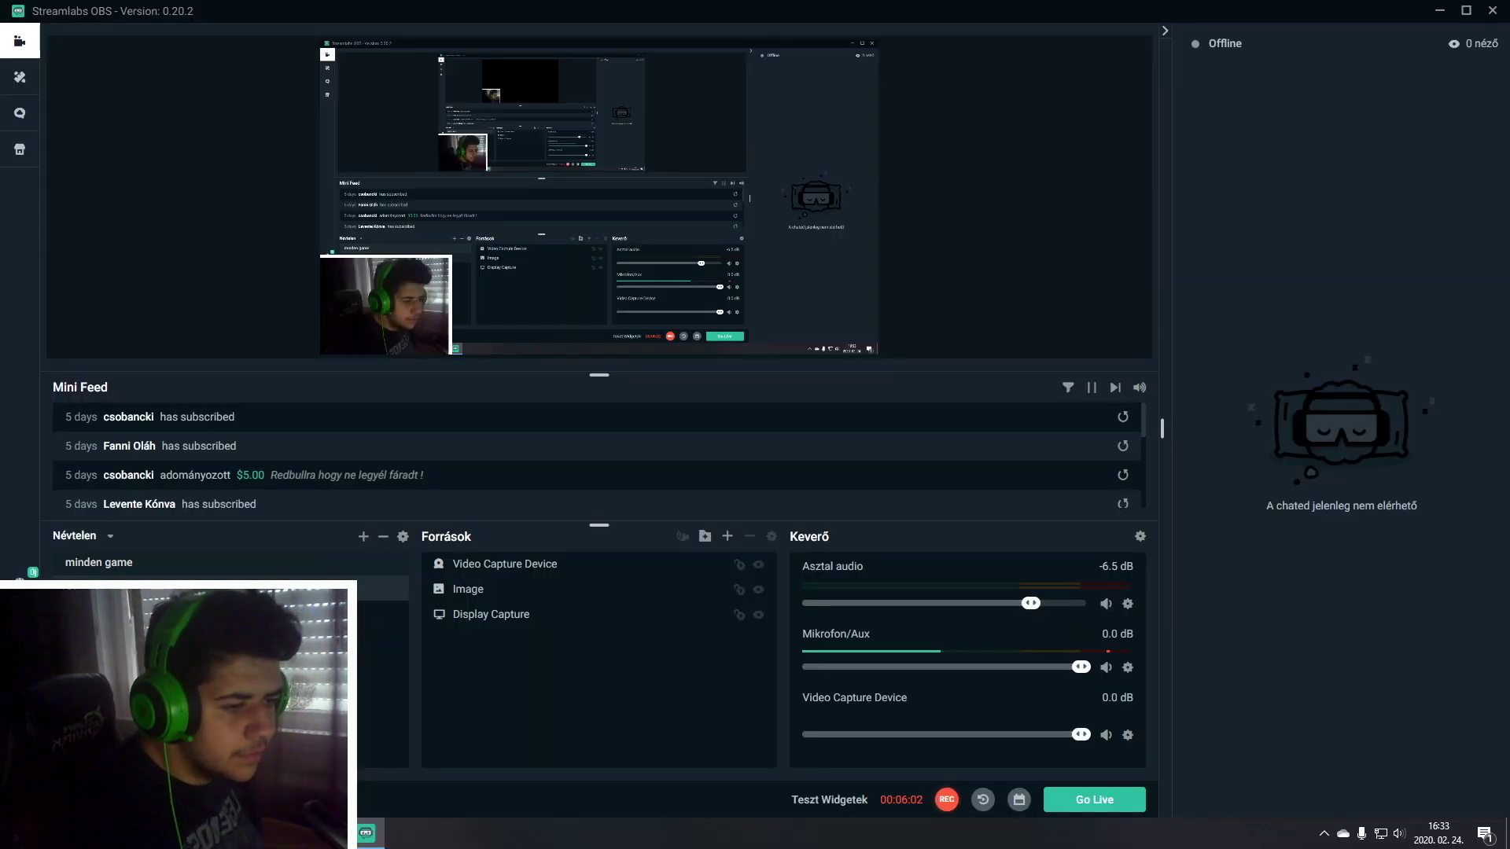
{"action": "left_click", "coordinate": [730, 537]}
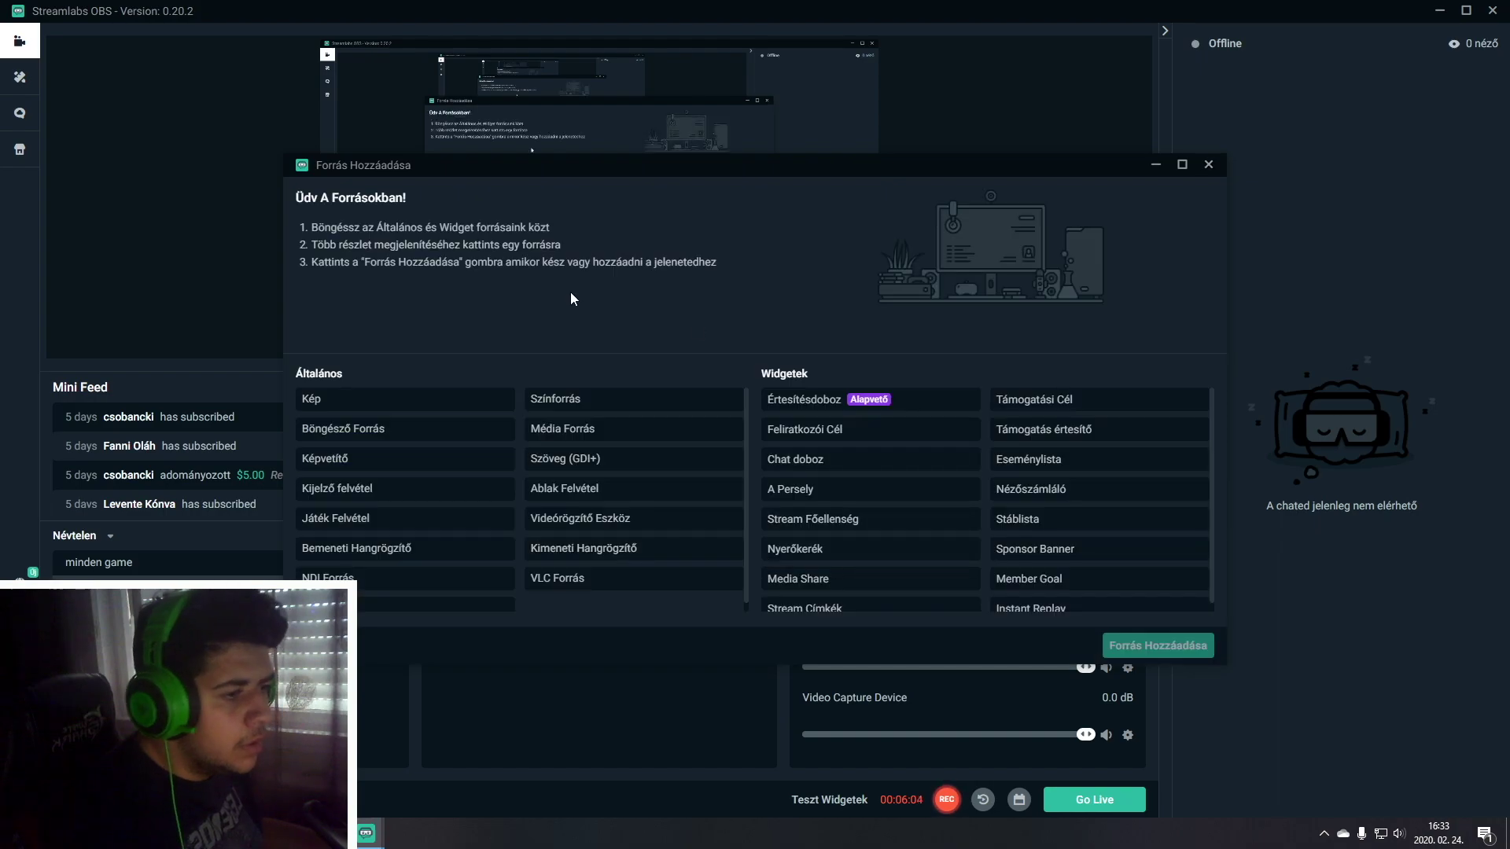
{"action": "left_click", "coordinate": [384, 513]}
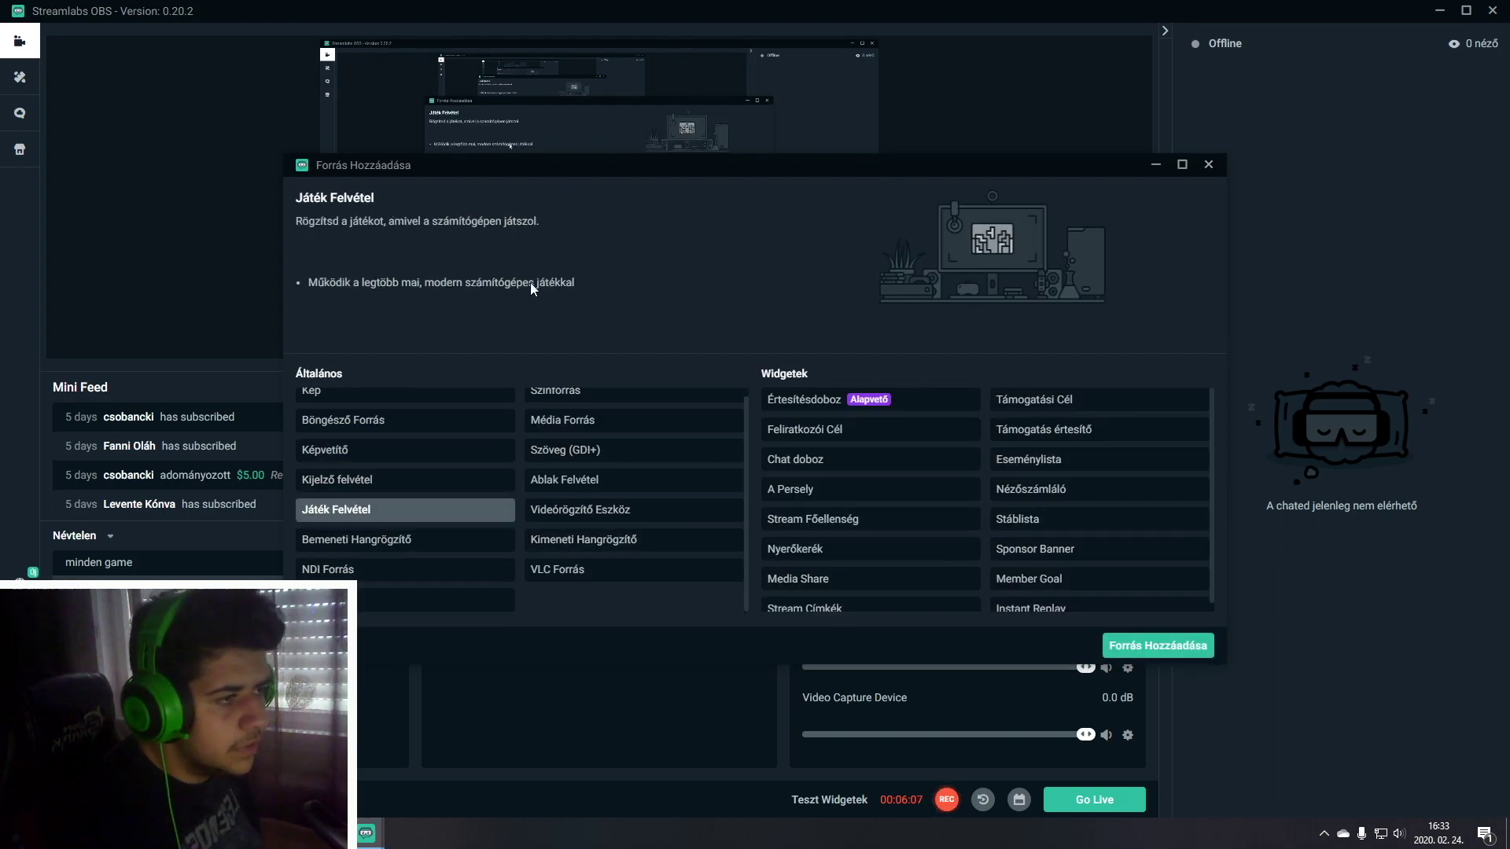
{"action": "left_click", "coordinate": [1159, 645]}
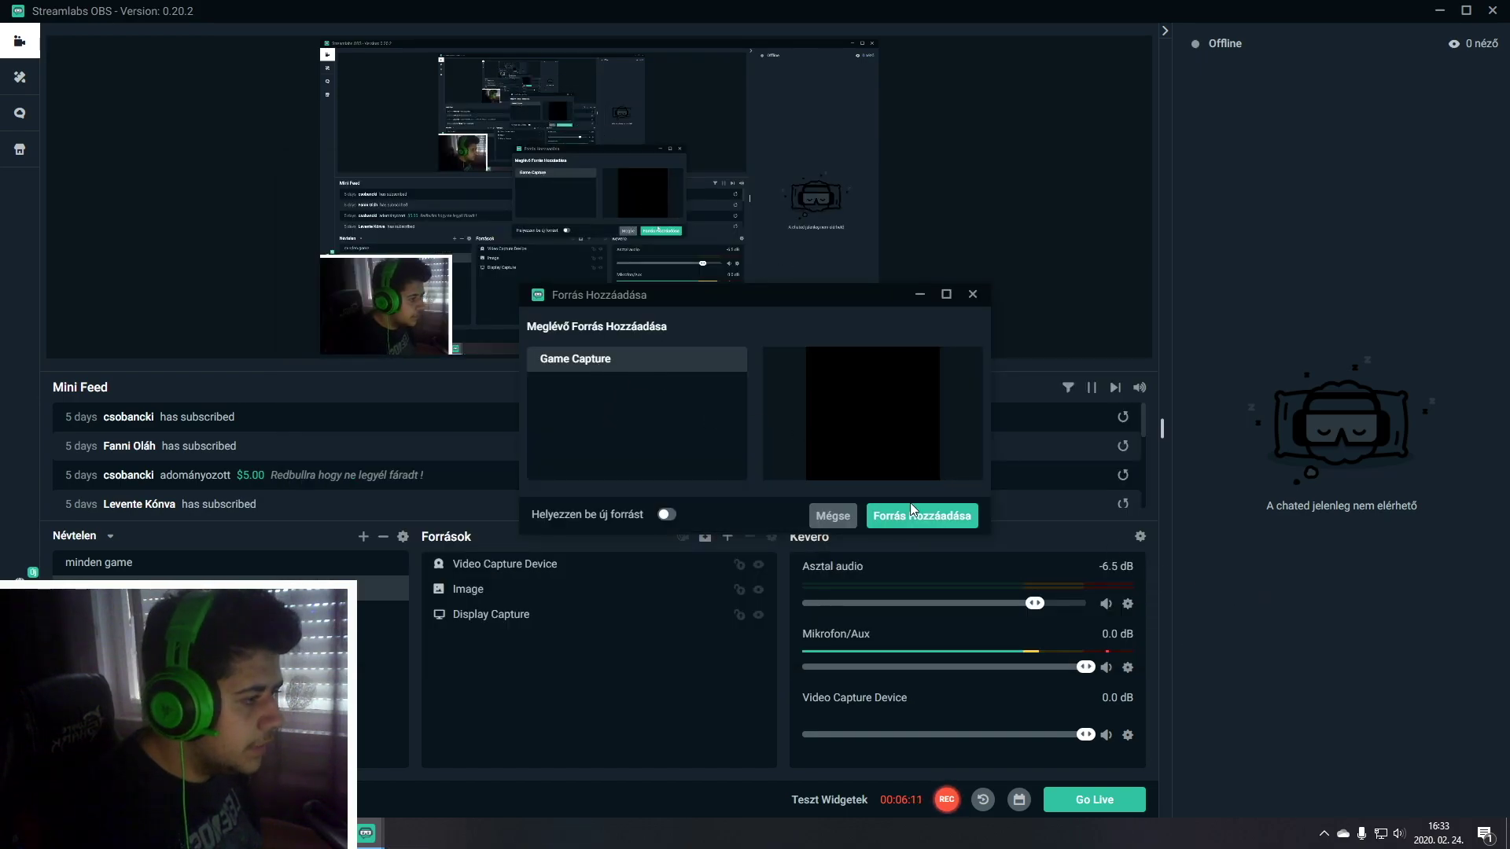
{"action": "left_click", "coordinate": [930, 516]}
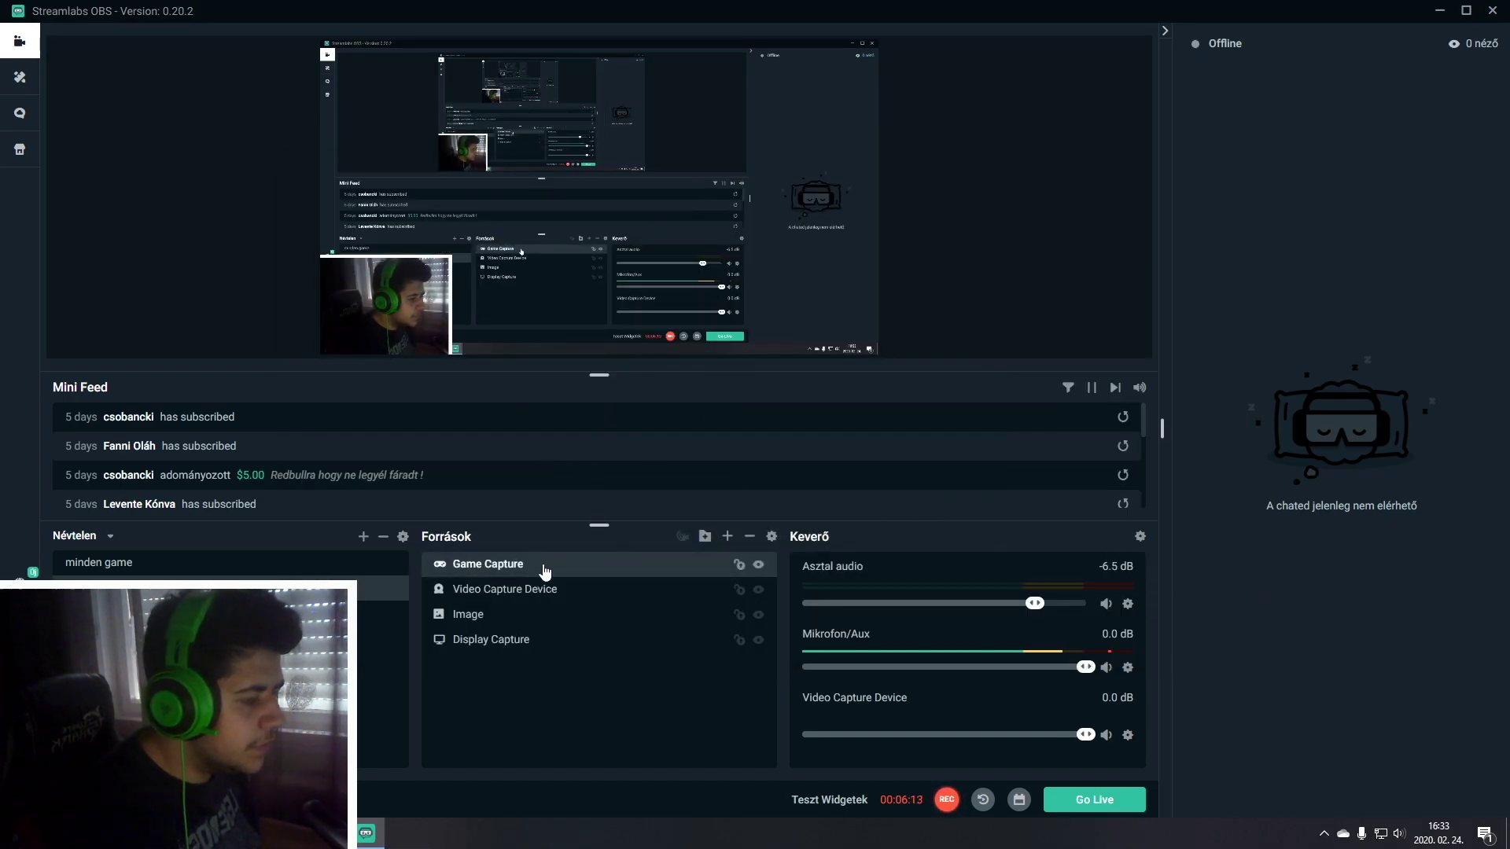
{"action": "key", "text": "Delete"}
{"action": "left_click", "coordinate": [863, 437]}
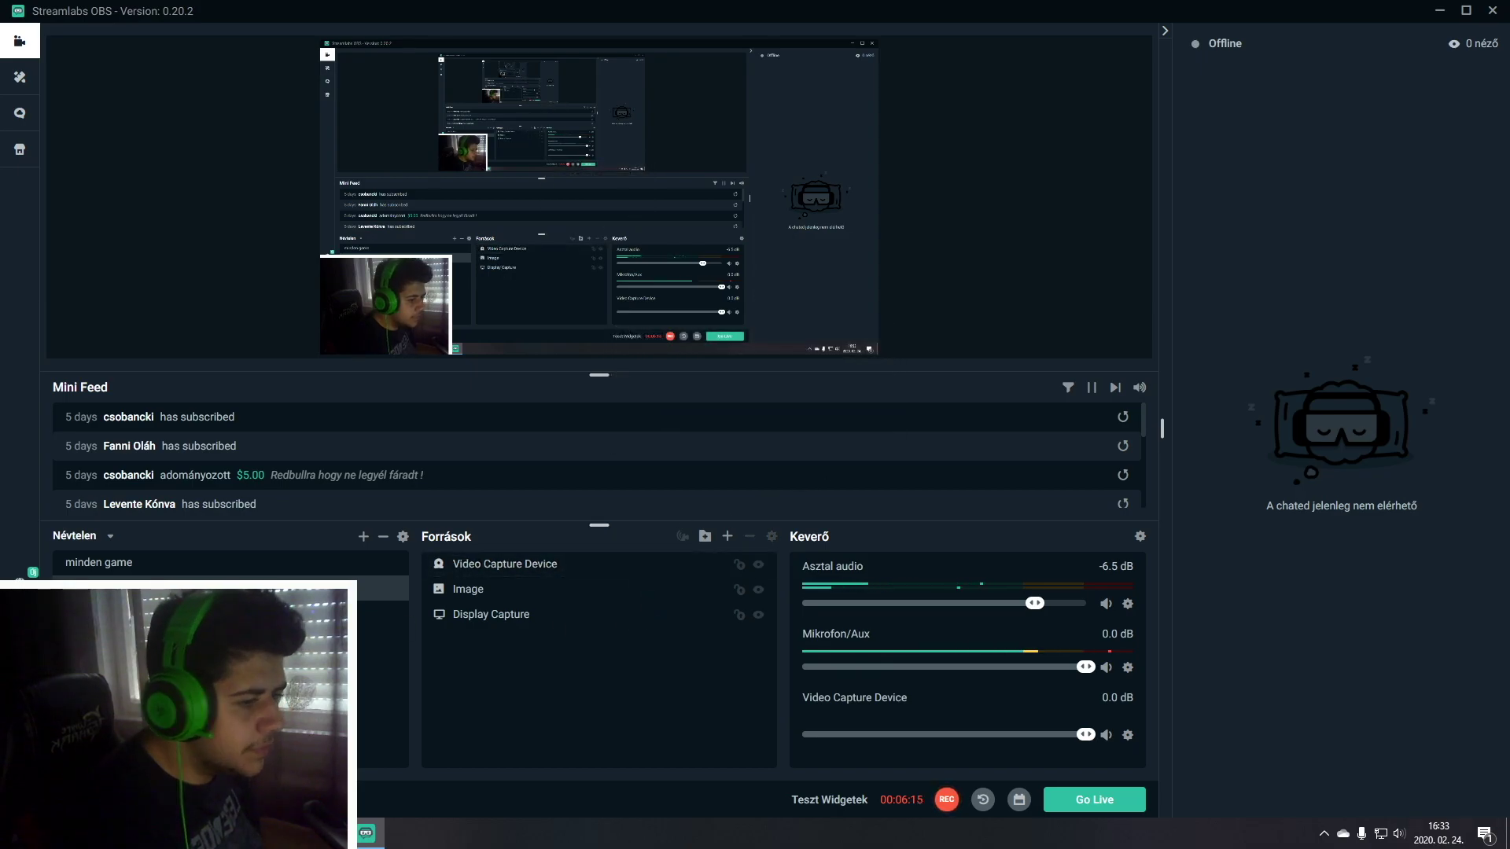
Add a new Játék Felvétel (game capture) source to the scene and set its mode to Teljes képernyős alkalmazás felvétele
{"action": "left_click", "coordinate": [728, 536]}
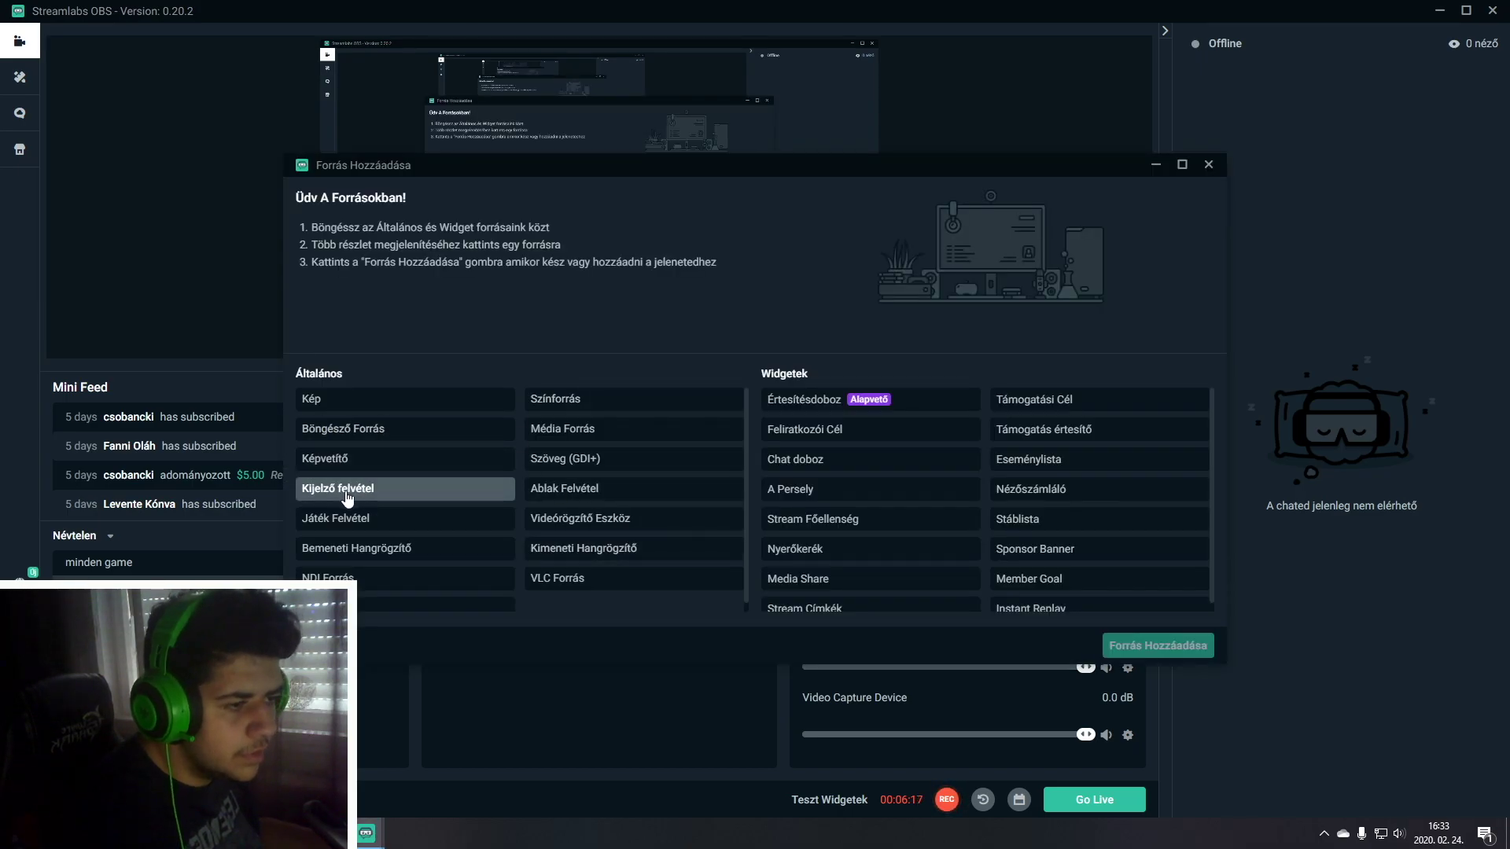
{"action": "left_click", "coordinate": [346, 518]}
{"action": "left_click", "coordinate": [1133, 646]}
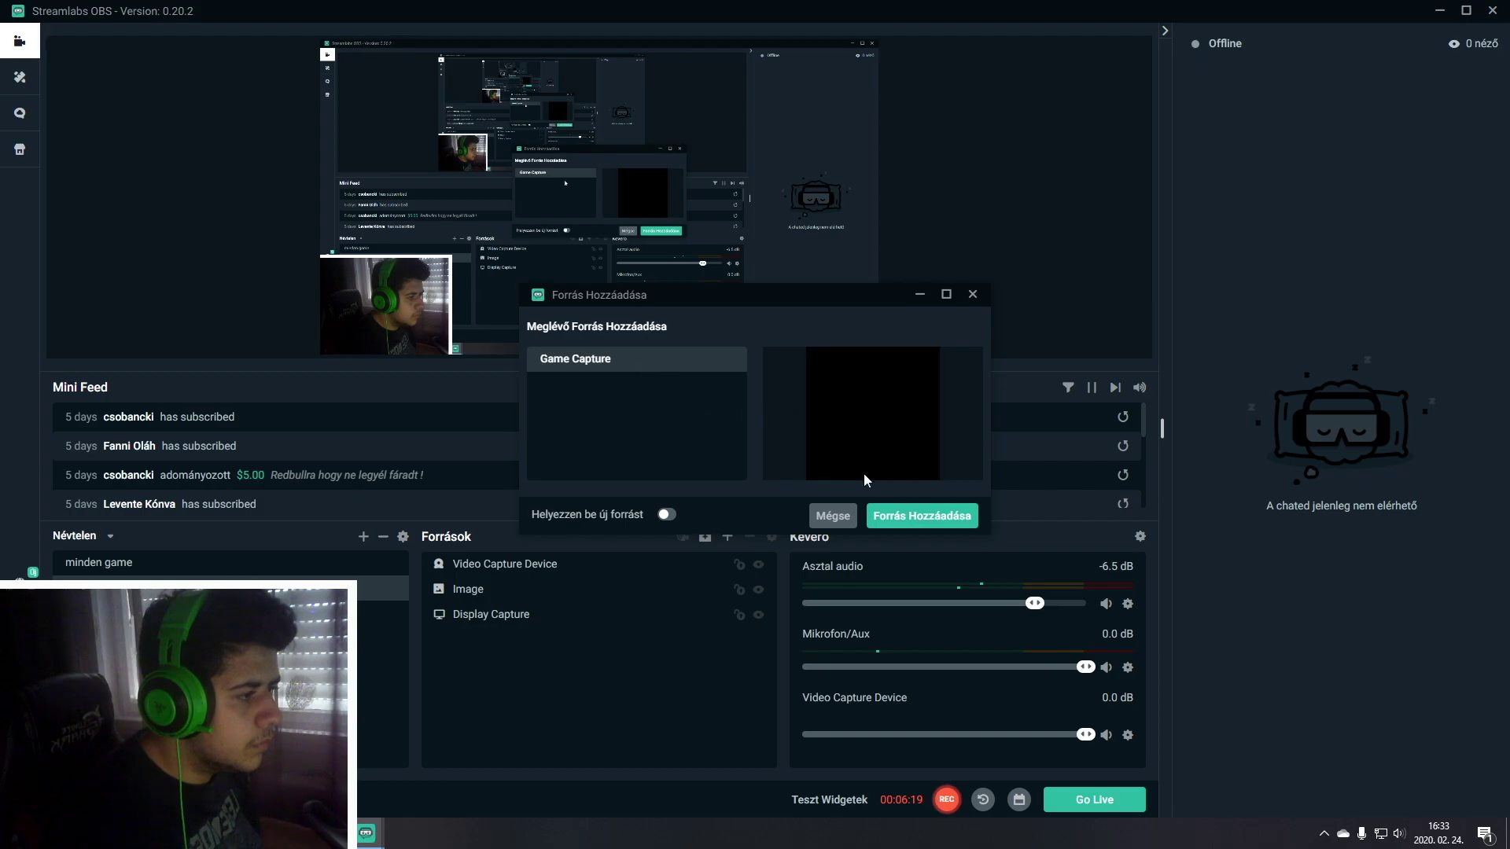
{"action": "left_click", "coordinate": [667, 515]}
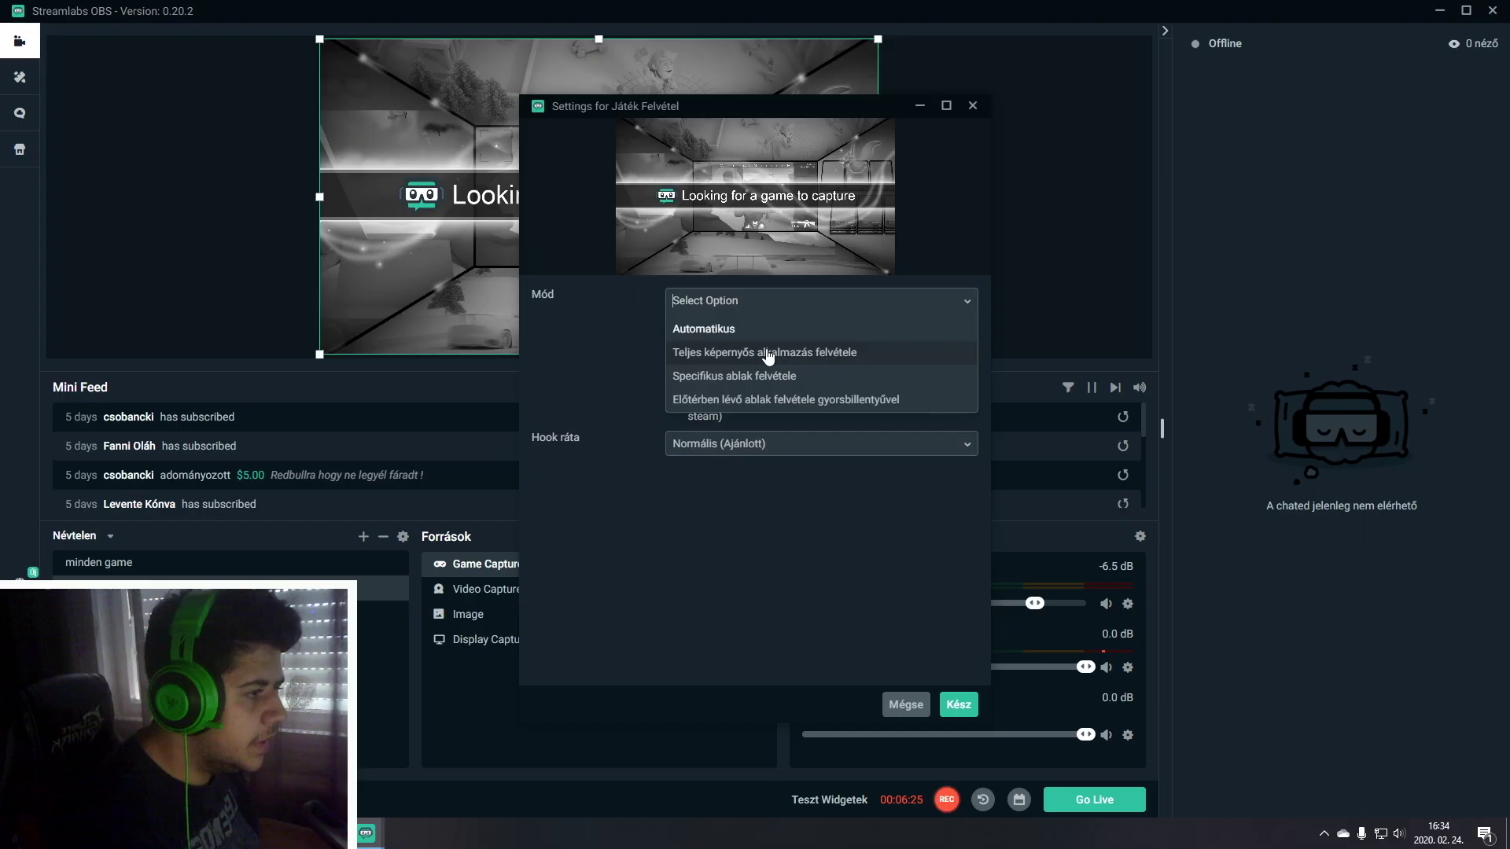
{"action": "left_click", "coordinate": [771, 348]}
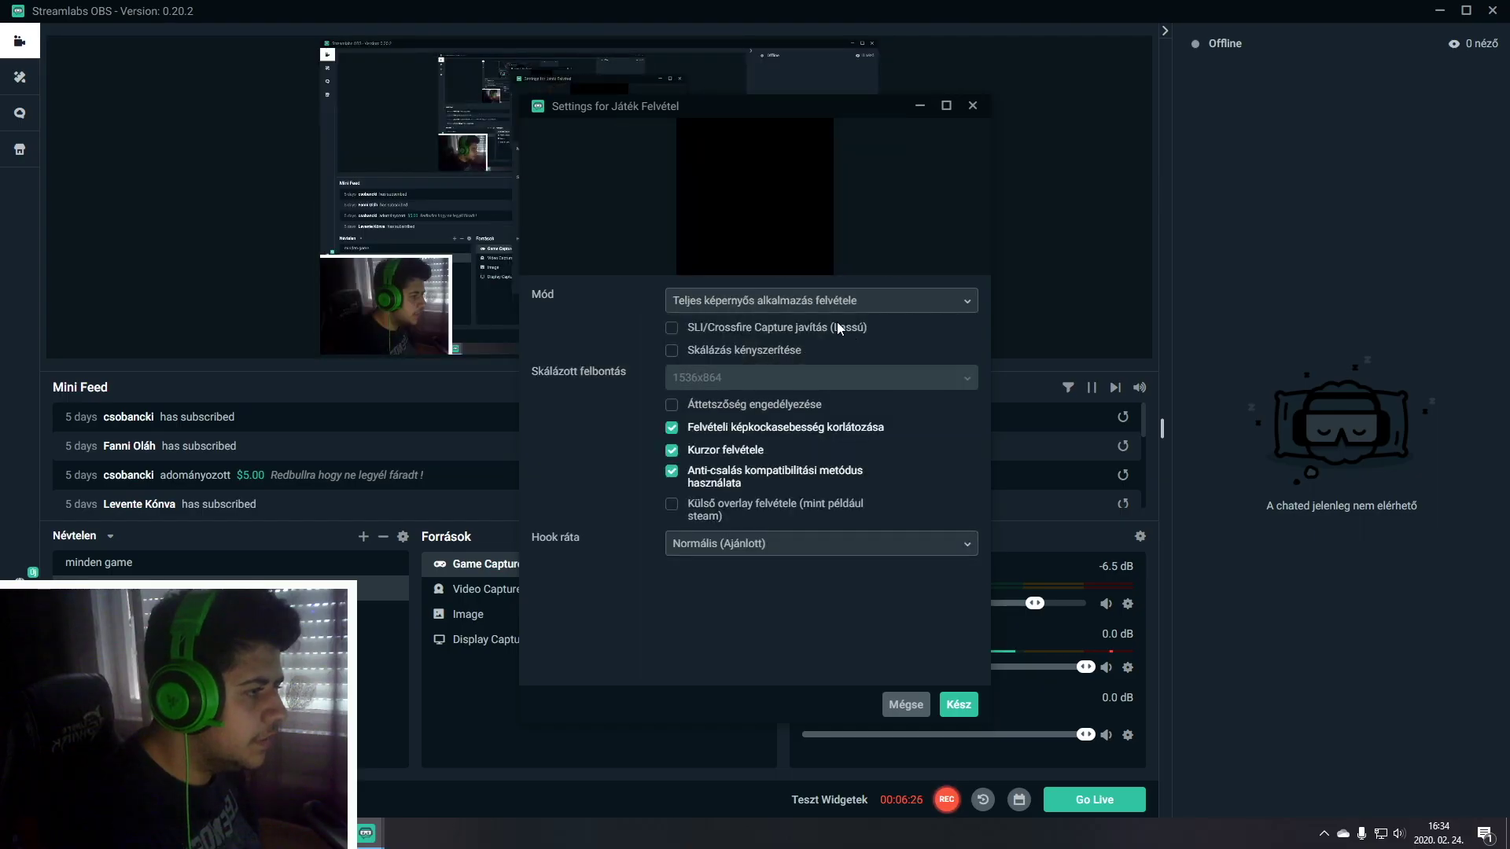
Try Specifikus ablak felvétele mode with the Start menü window, and return the game capture to Teljes képernyős alkalmazás felvétele
{"action": "left_click", "coordinate": [789, 307]}
{"action": "left_click", "coordinate": [755, 377]}
{"action": "left_click", "coordinate": [712, 333]}
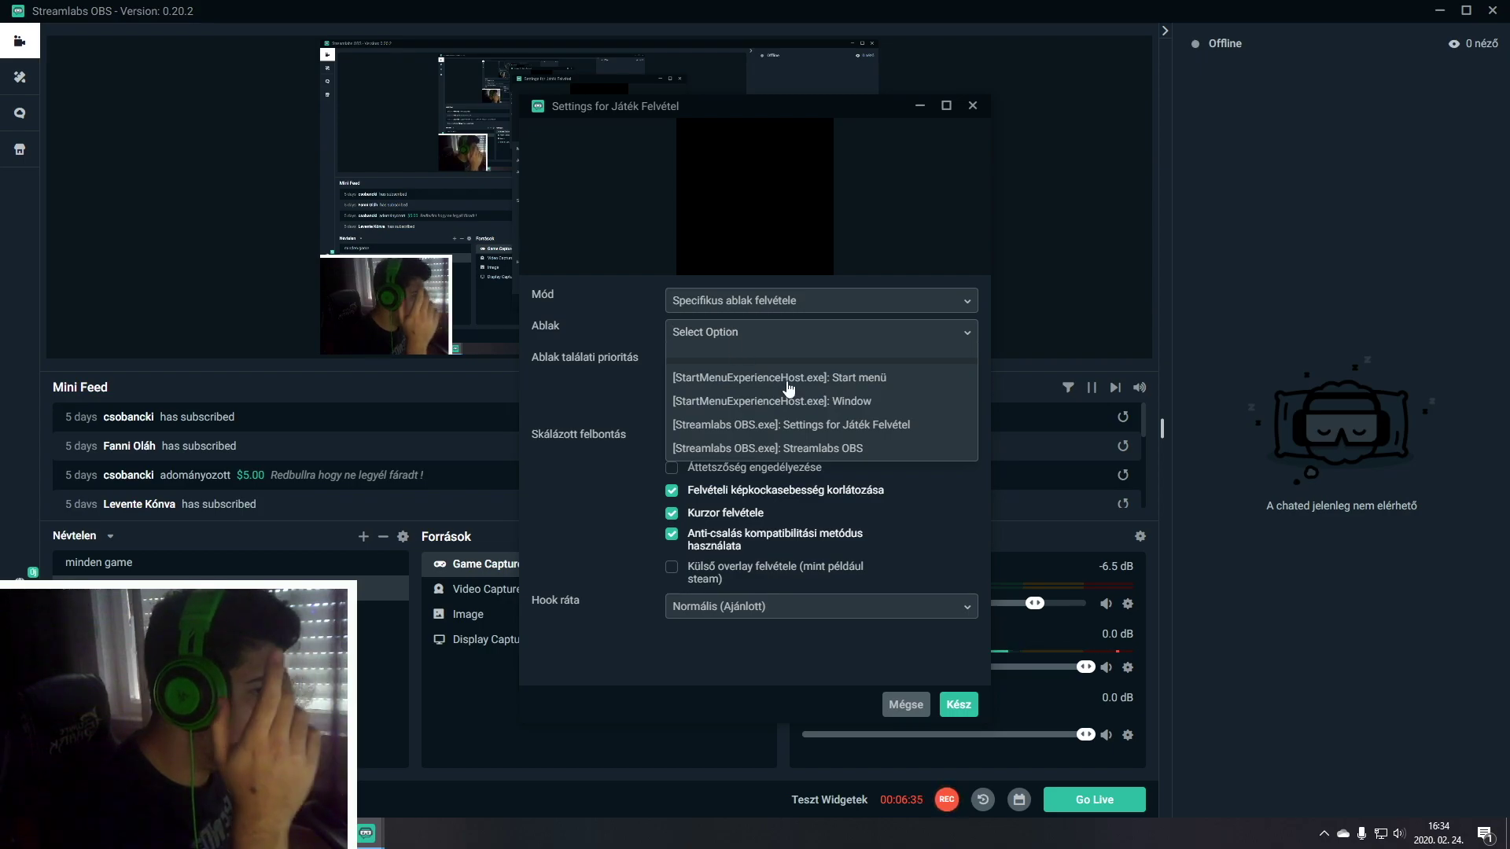
{"action": "left_click", "coordinate": [879, 381]}
{"action": "left_click", "coordinate": [818, 301]}
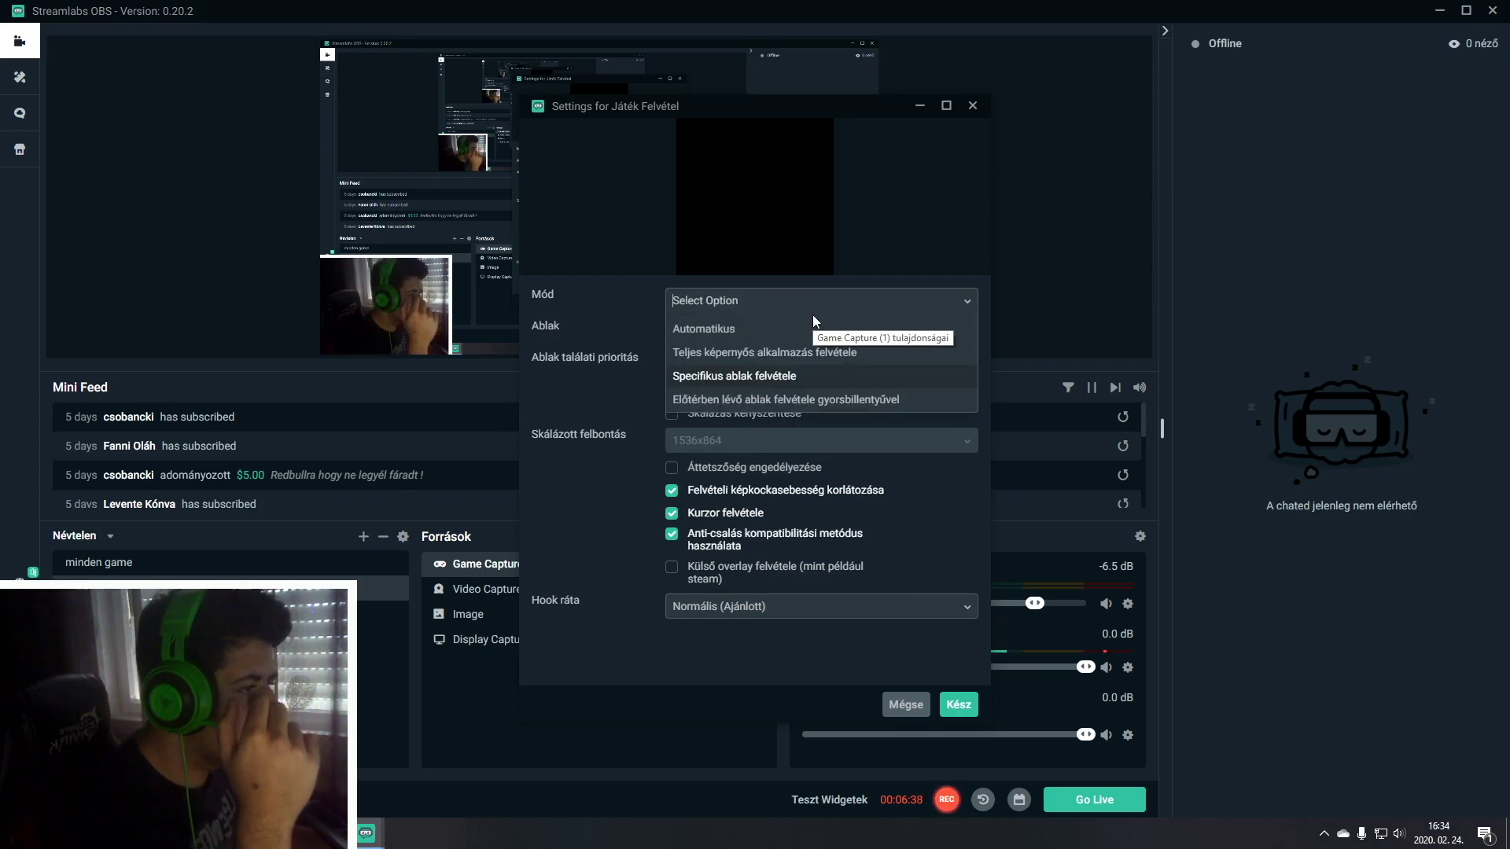
{"action": "left_click", "coordinate": [762, 347]}
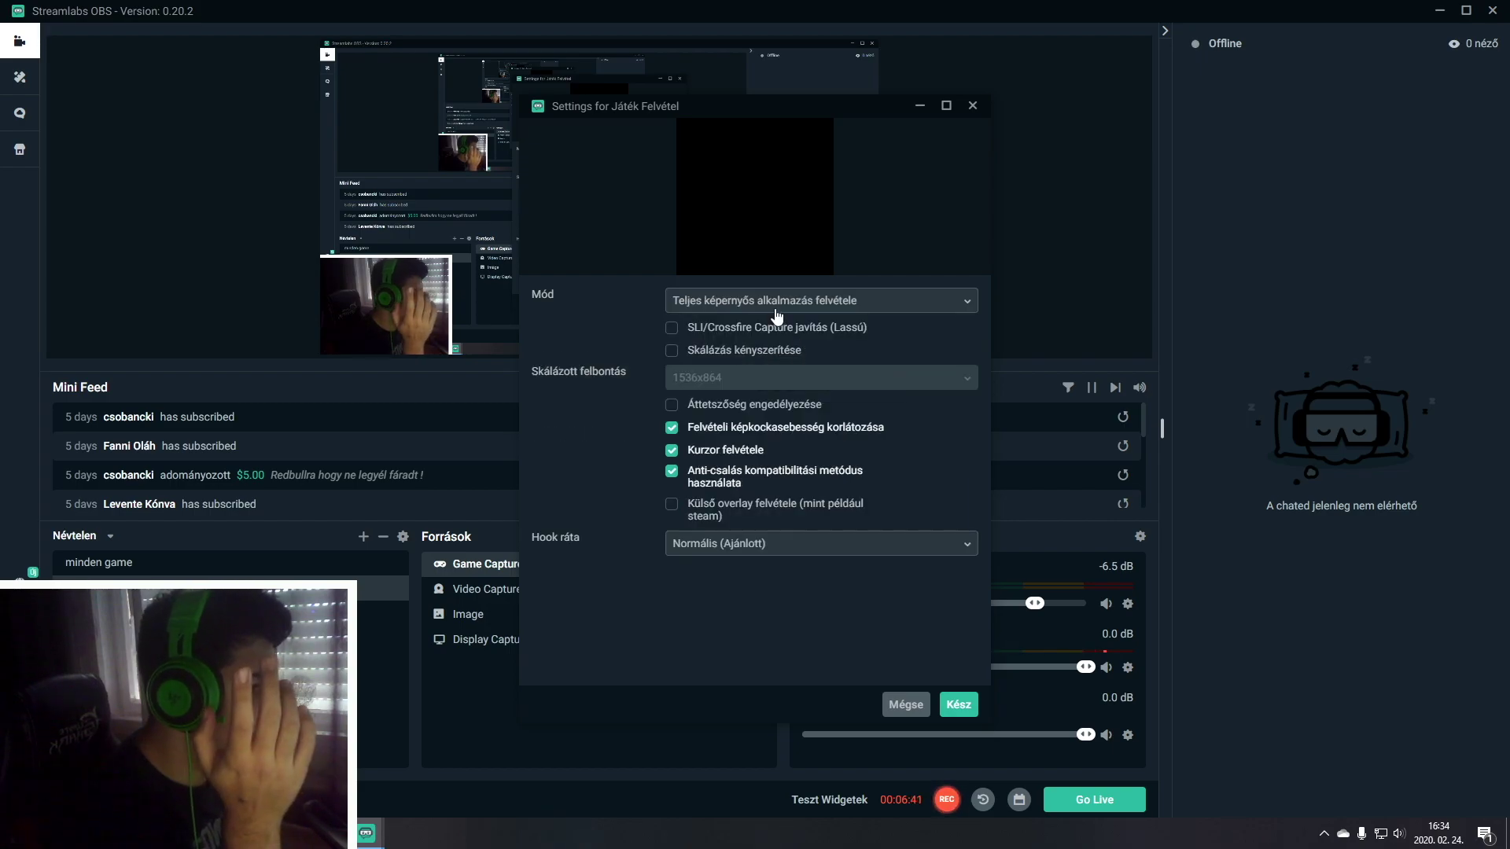
{"action": "left_click", "coordinate": [776, 308]}
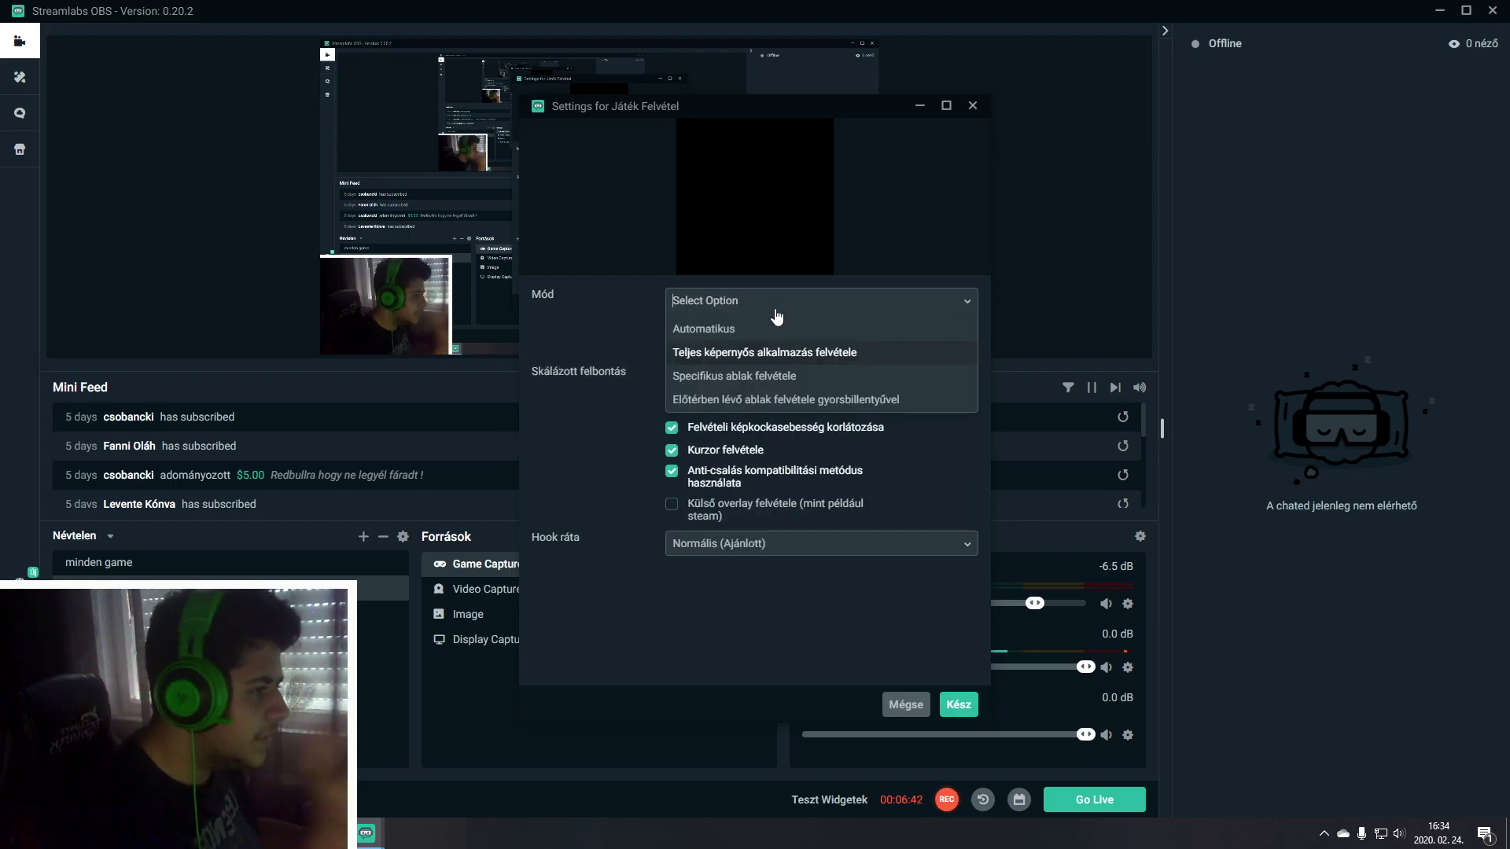
{"action": "left_click", "coordinate": [728, 352]}
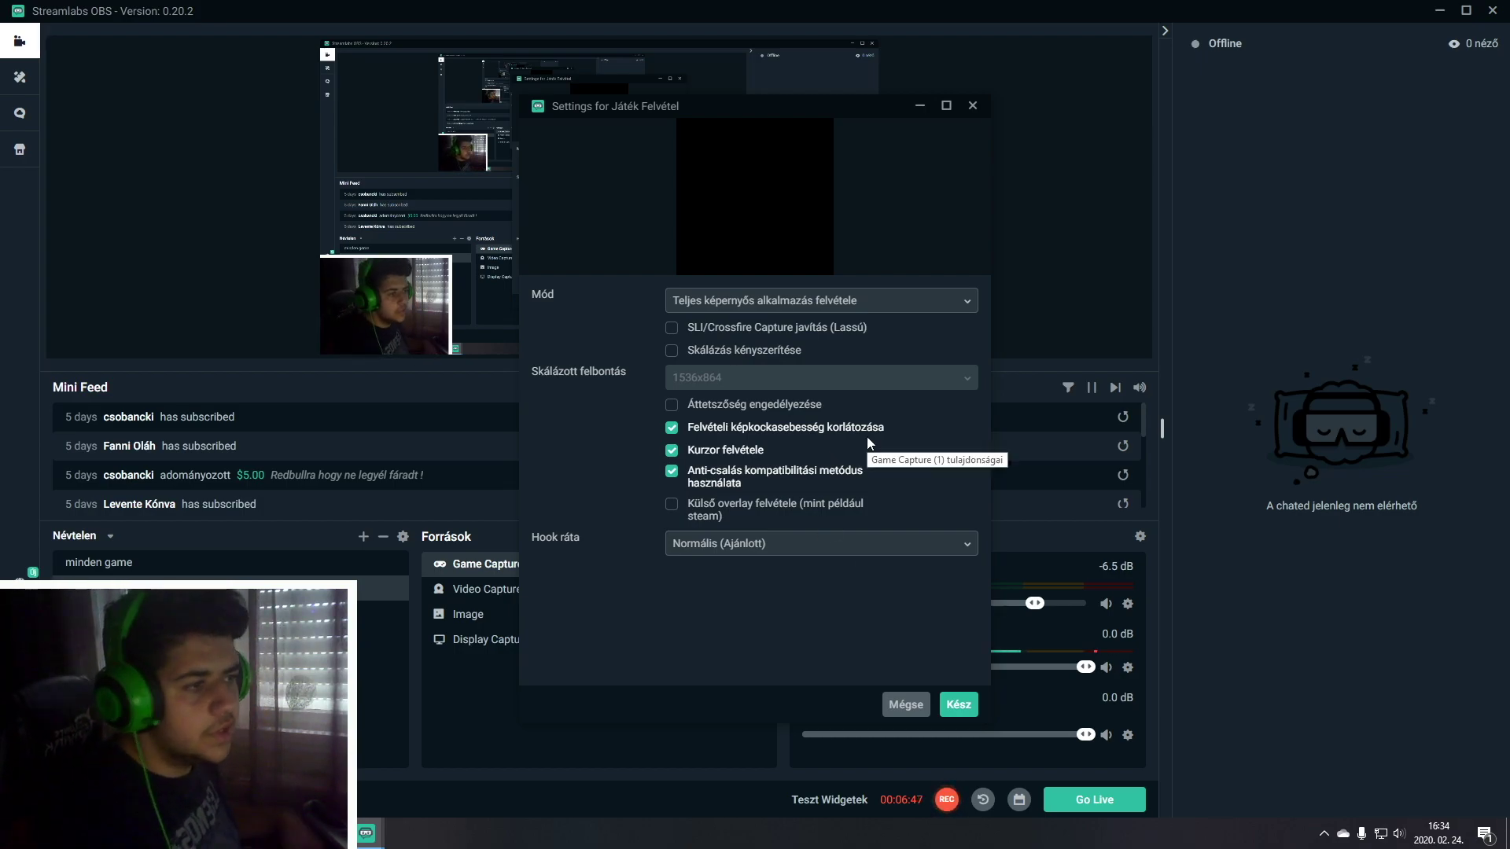
{"action": "left_click", "coordinate": [777, 307]}
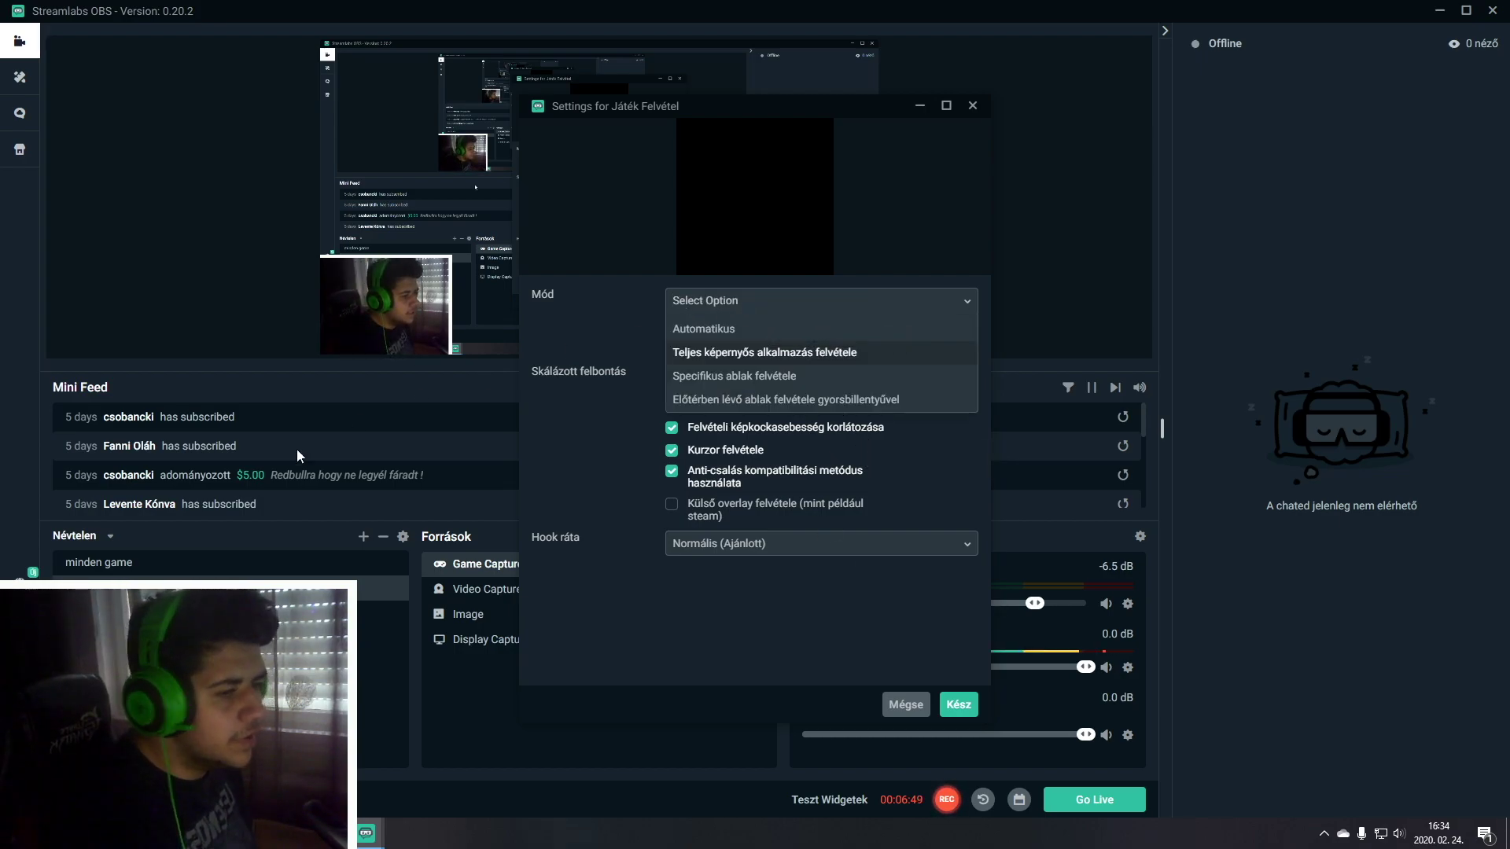
{"action": "key", "text": "Escape"}
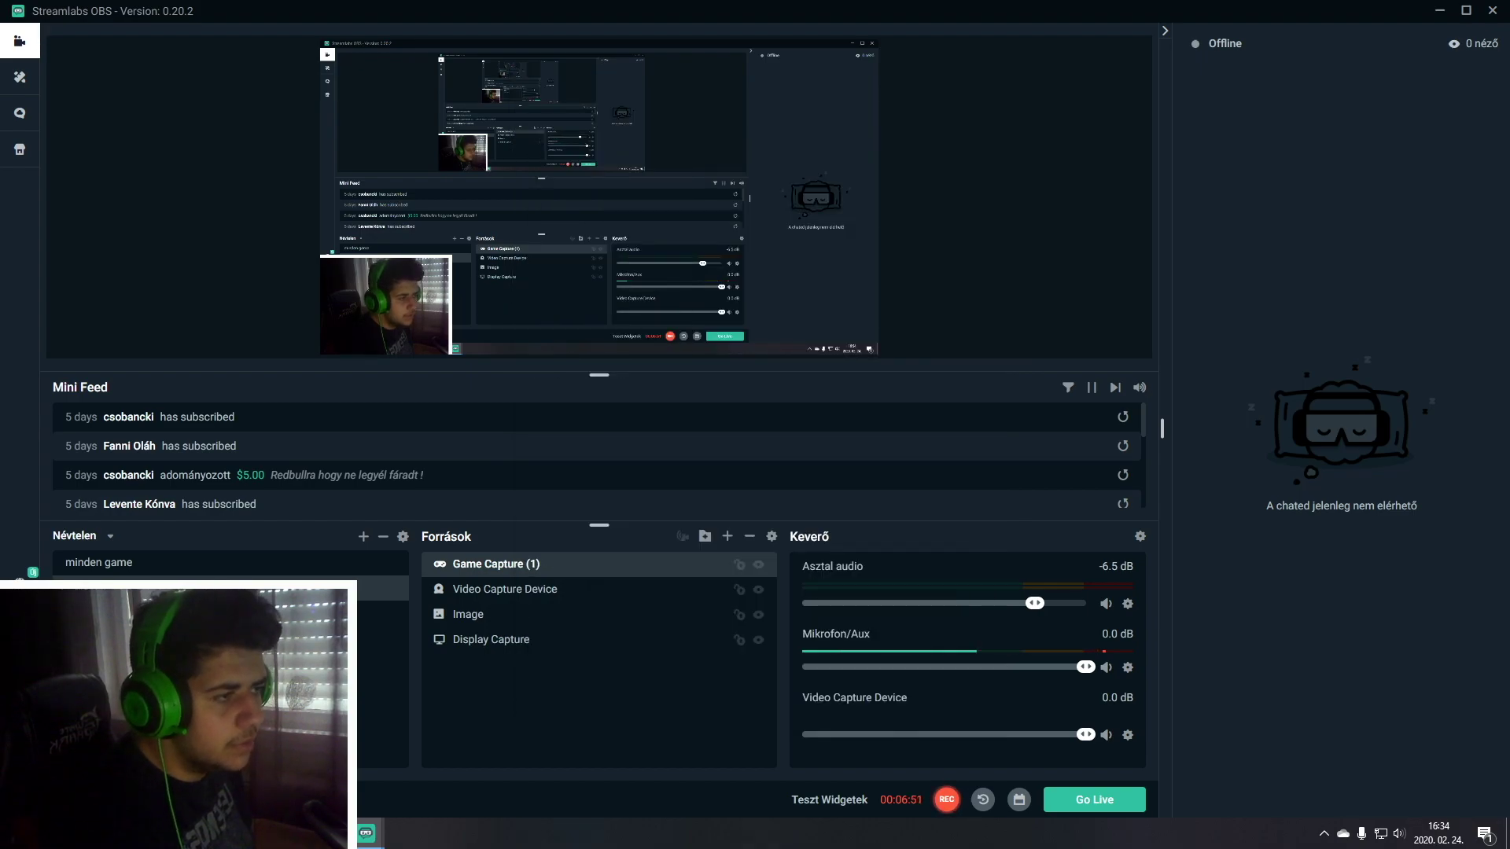
Try moving the webcam and its white image across the canvas, and undo both moves
{"action": "left_click_drag", "start_coordinate": [385, 314], "coordinate": [687, 318]}
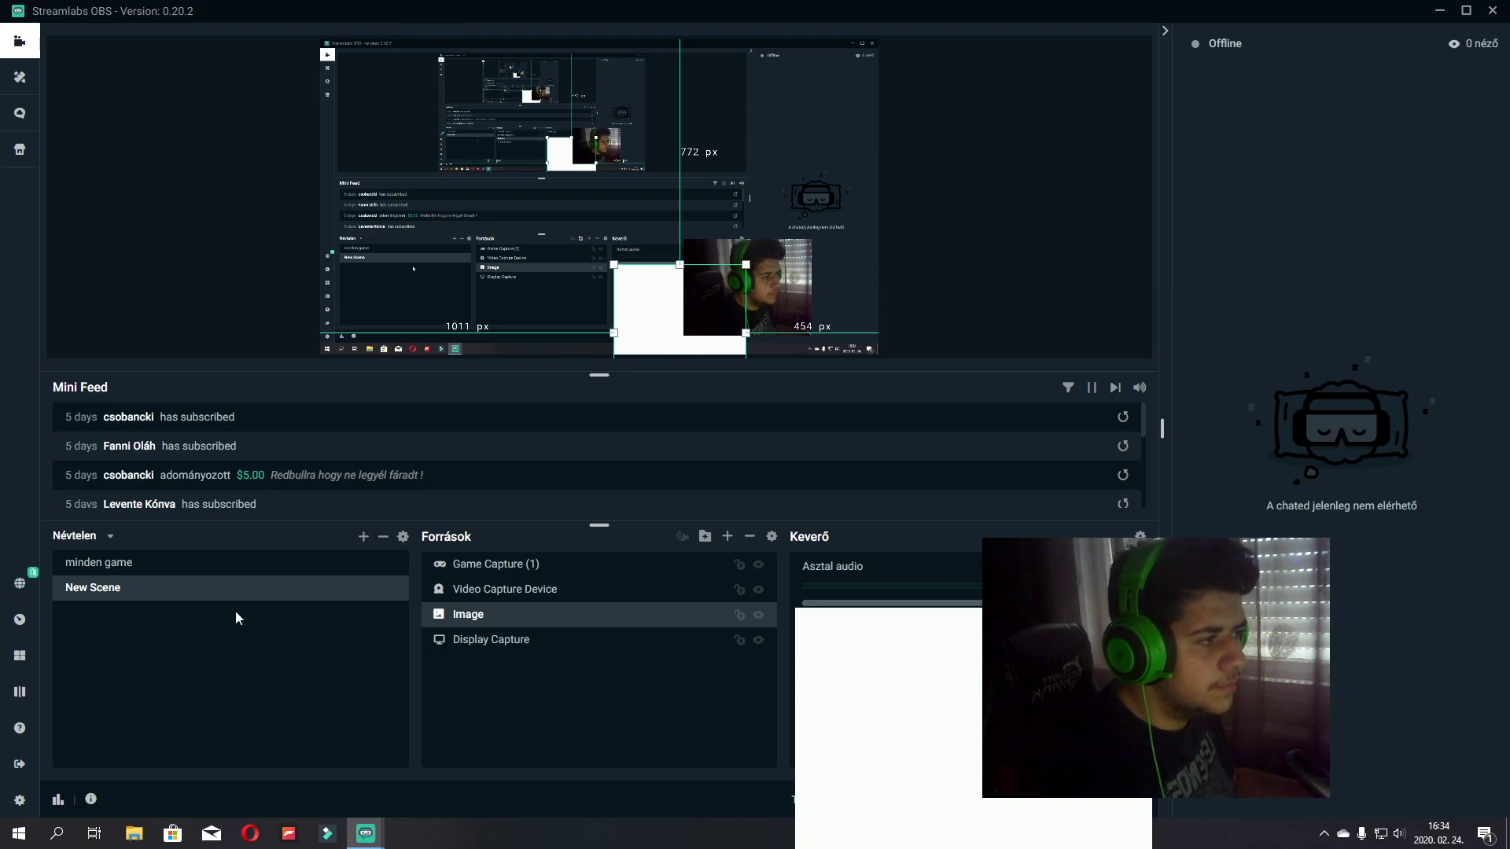
{"action": "right_click", "coordinate": [147, 644]}
{"action": "left_click", "coordinate": [190, 698]}
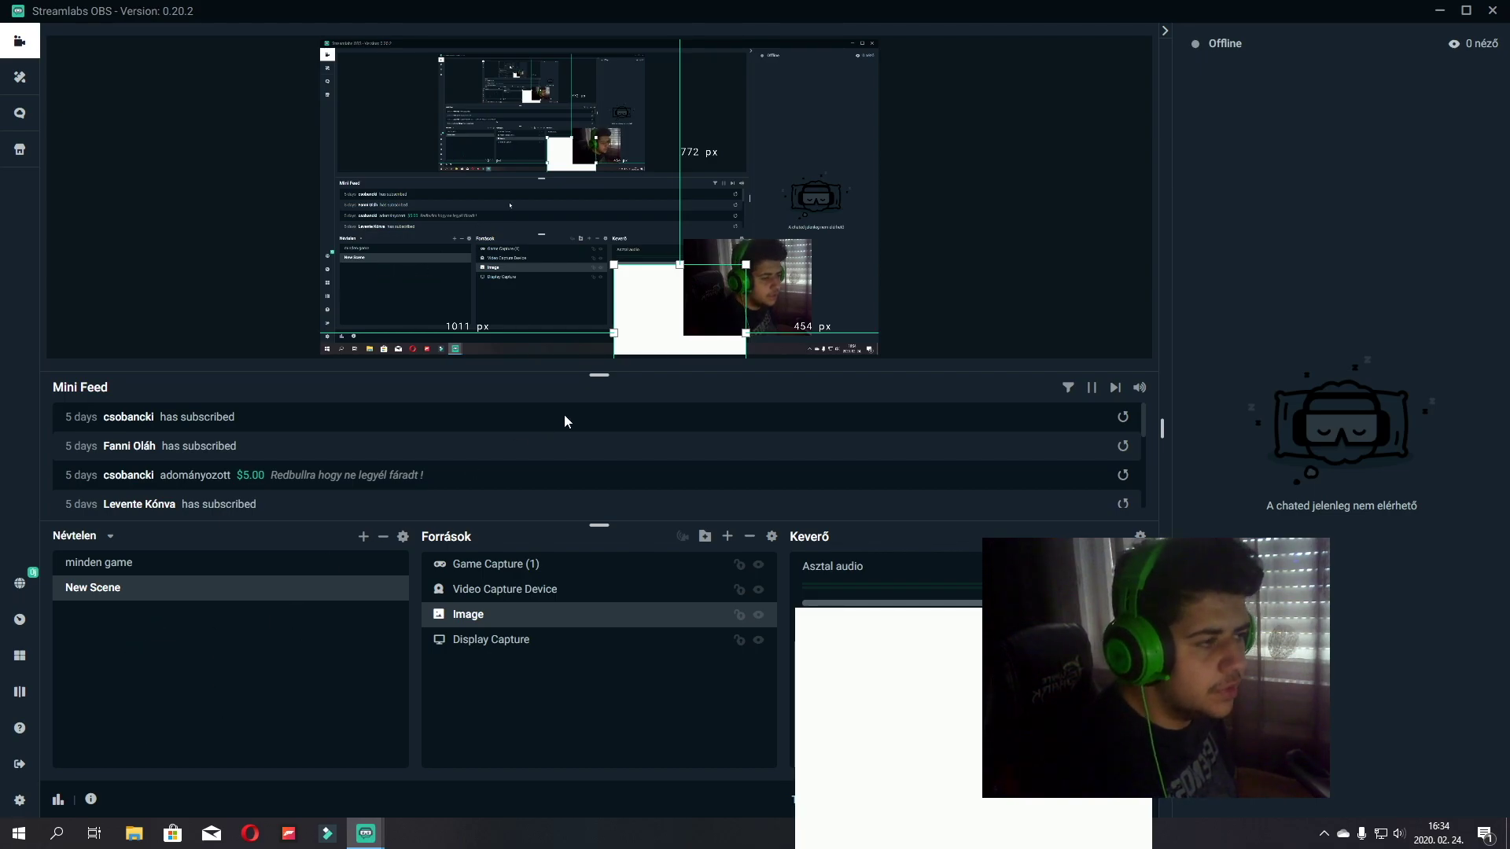
{"action": "key", "text": "ctrl+z"}
{"action": "key", "text": "ctrl+z"}
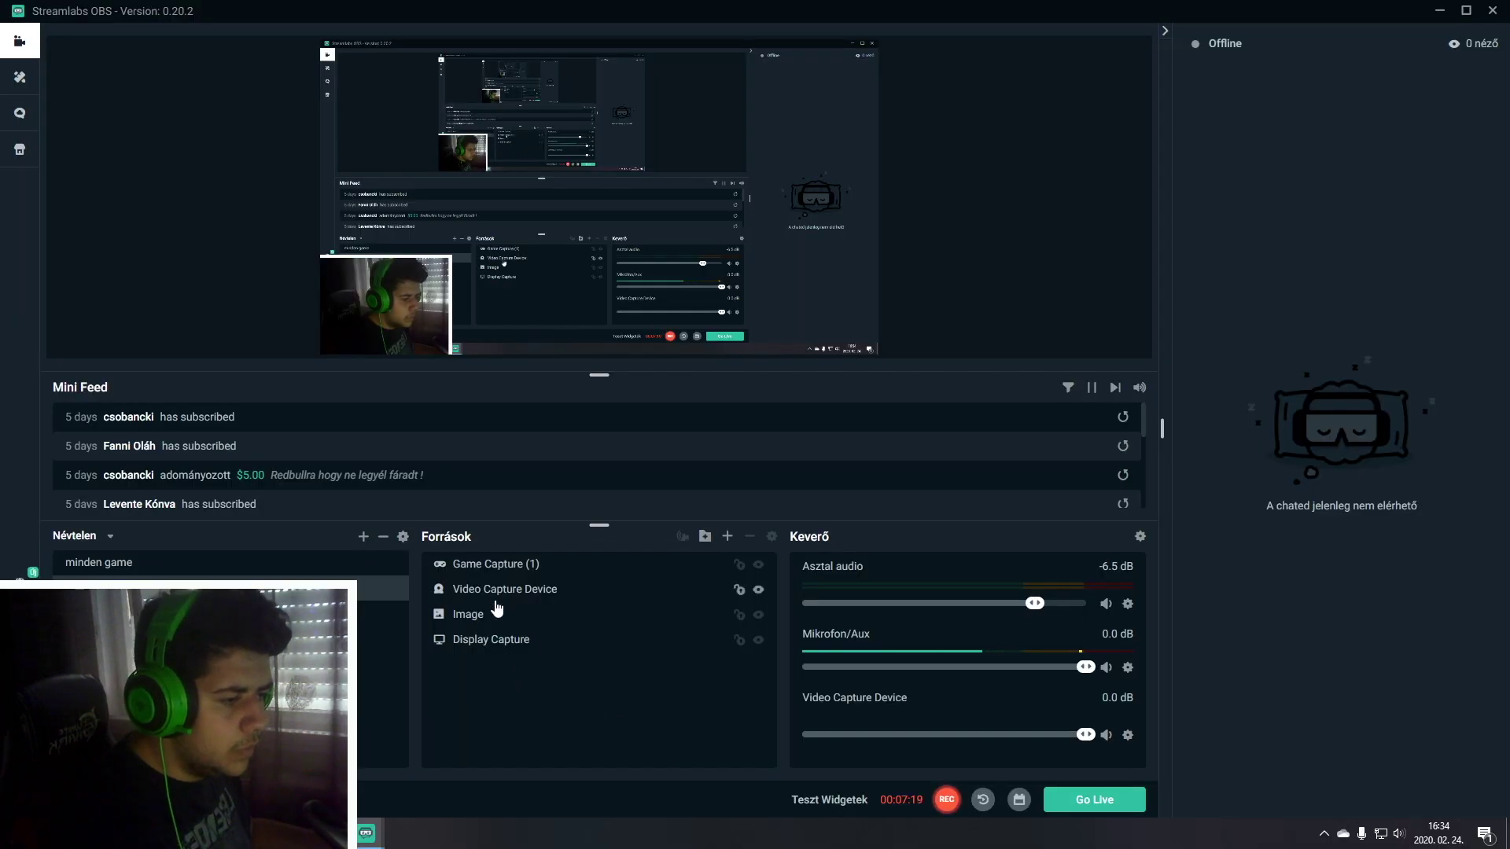
Select the display capture and webcam sources in turn, and try shifting the display capture on the canvas
{"action": "left_click", "coordinate": [482, 641]}
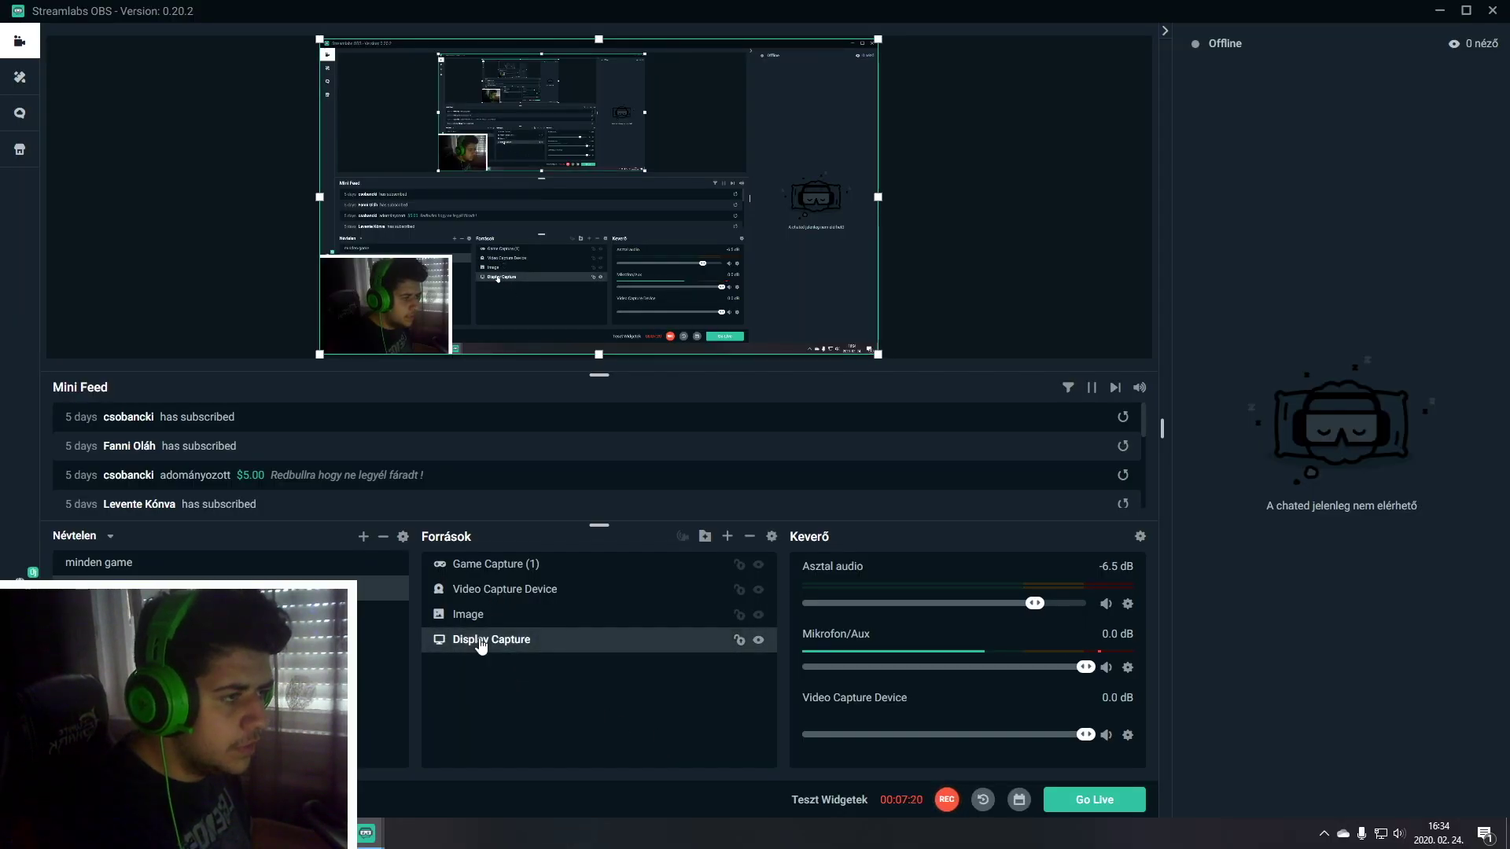
{"action": "left_click", "coordinate": [501, 586]}
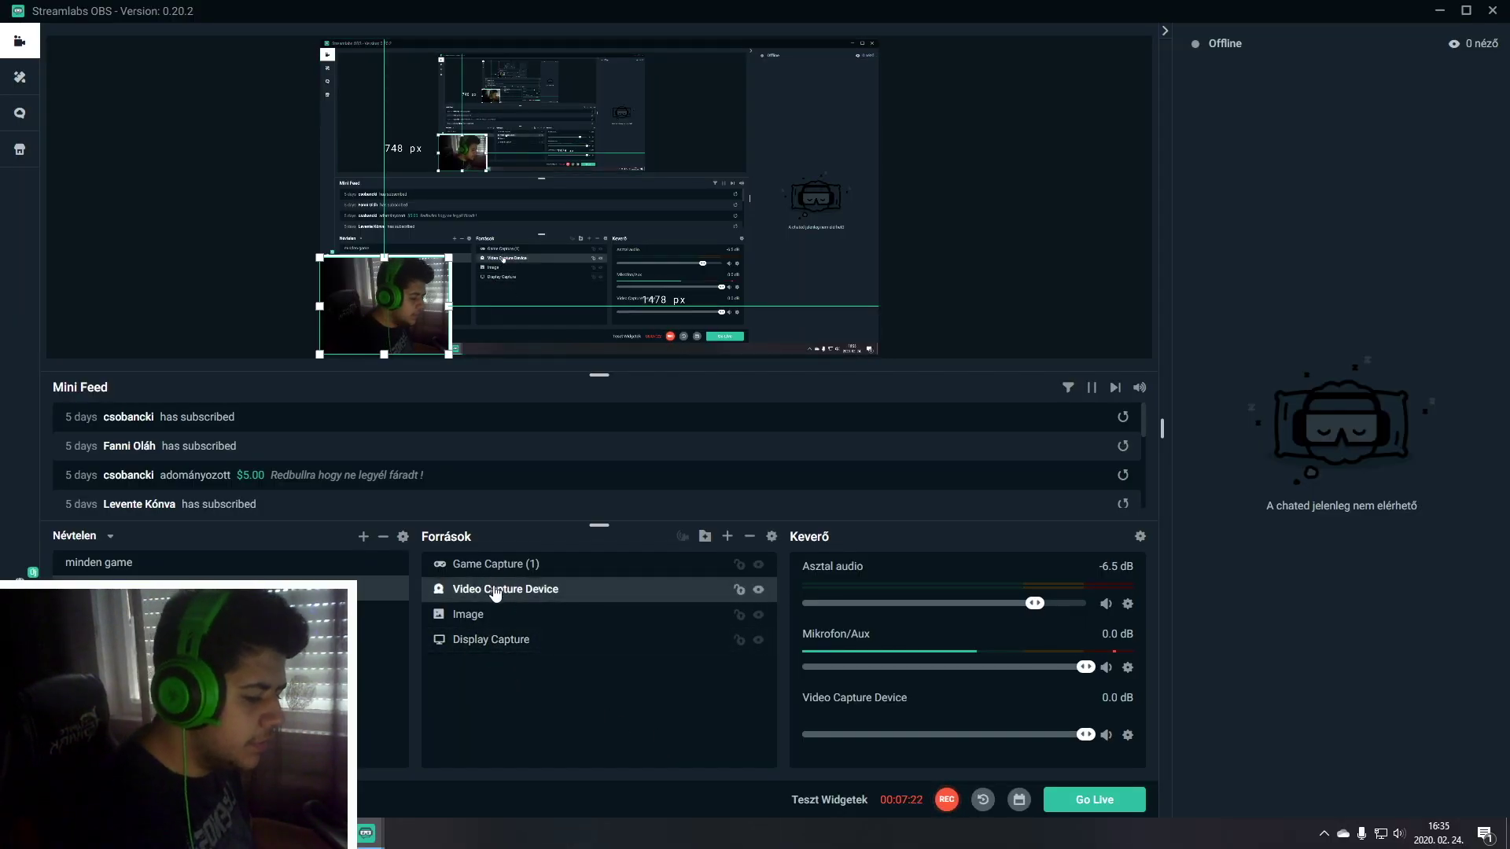
{"action": "mouse_move", "coordinate": [714, 289]}
{"action": "left_mouse_down"}
{"action": "mouse_move", "coordinate": [551, 291]}
{"action": "mouse_move", "coordinate": [713, 291]}
{"action": "left_mouse_up"}
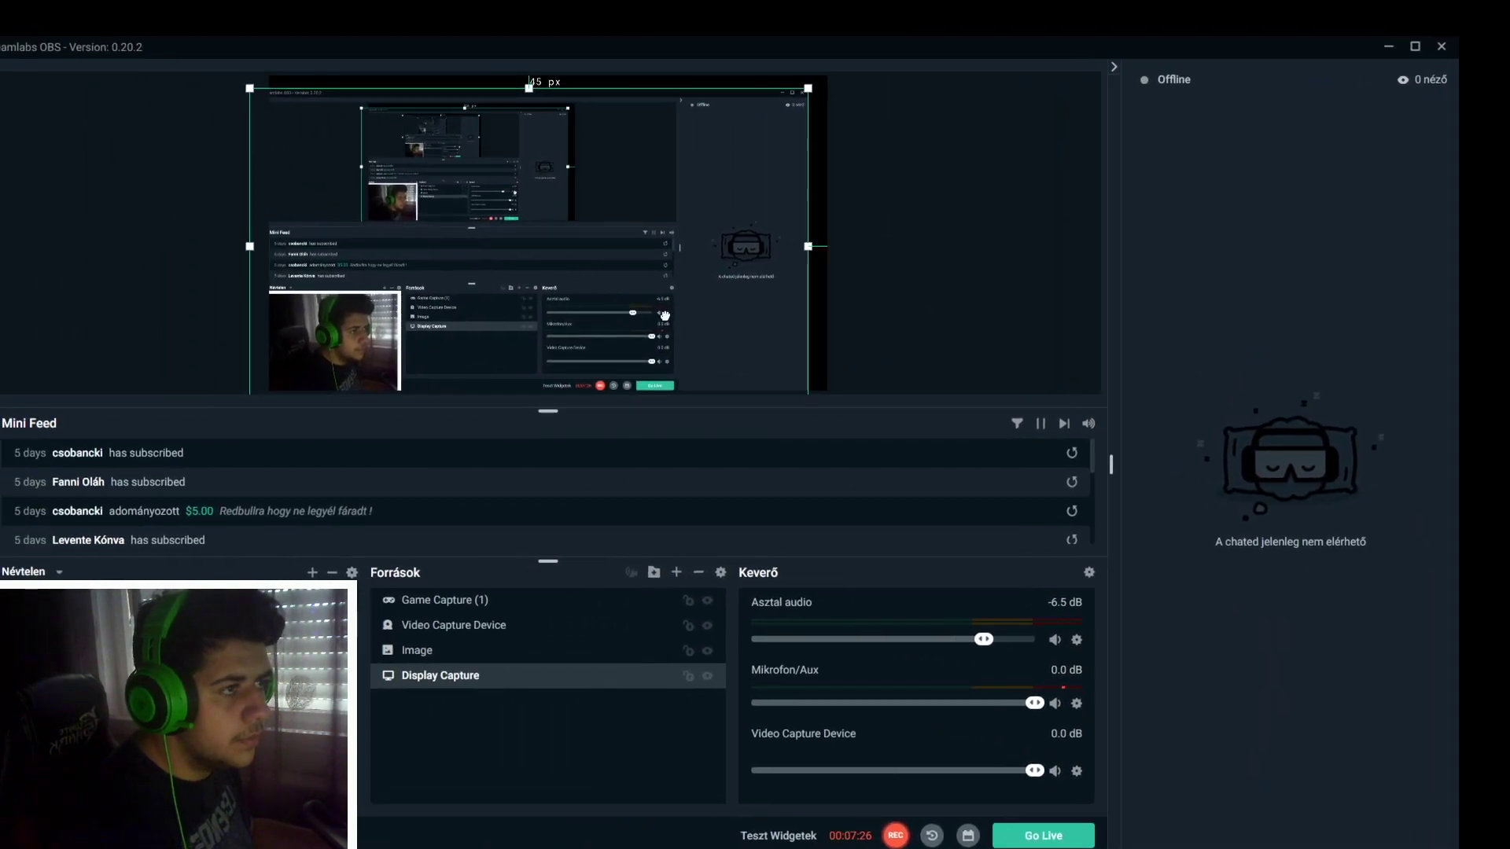
{"action": "left_click_drag", "start_coordinate": [1282, 11], "coordinate": [4, 109]}
{"action": "left_click", "coordinate": [114, 100]}
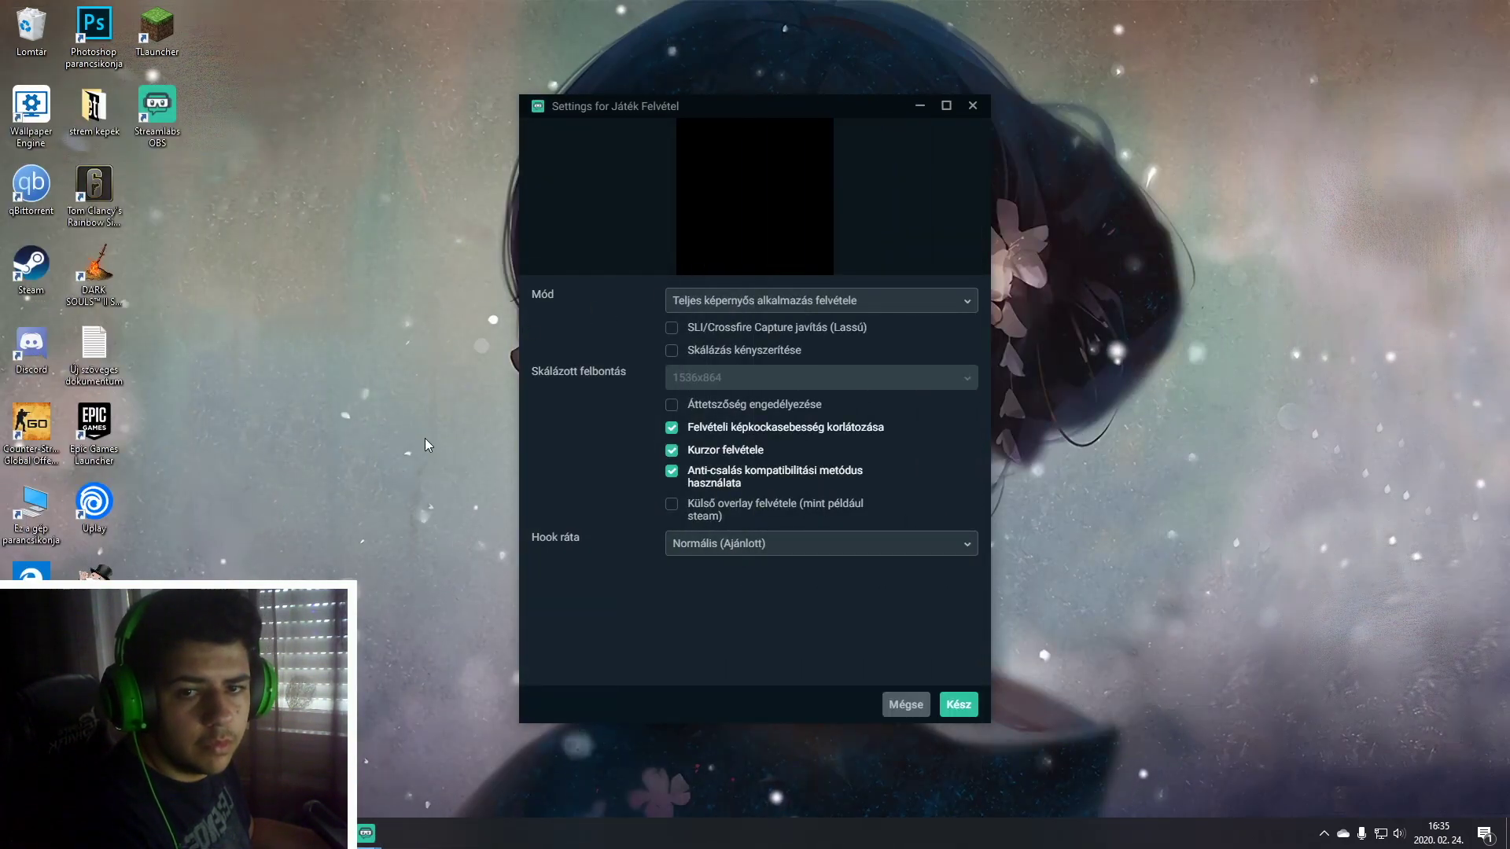
Confirm the game capture settings and launch TLauncher from the desktop
{"action": "left_click", "coordinate": [959, 705]}
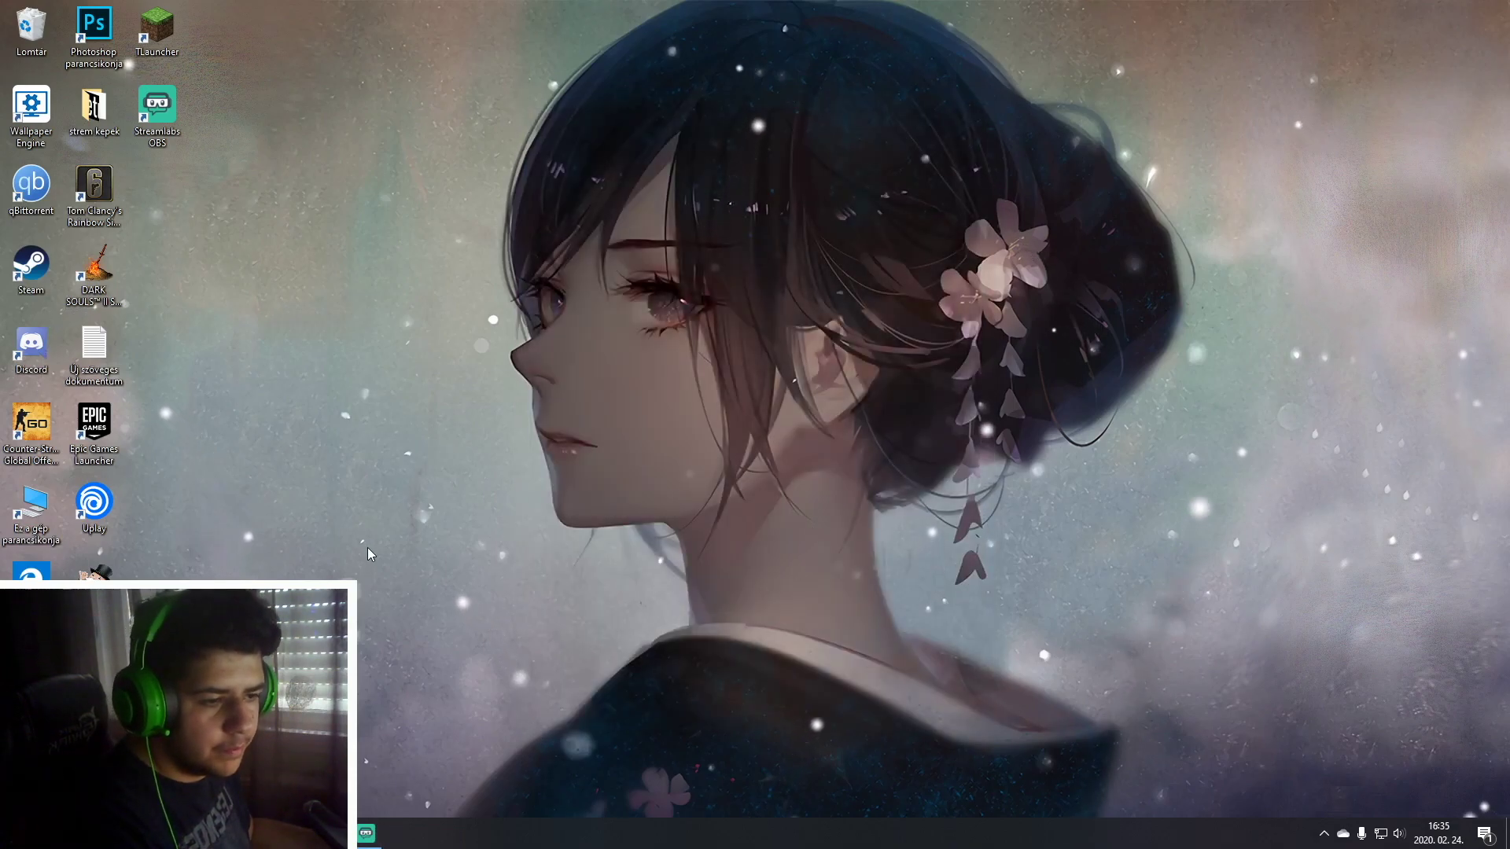
{"action": "double_click", "coordinate": [158, 29]}
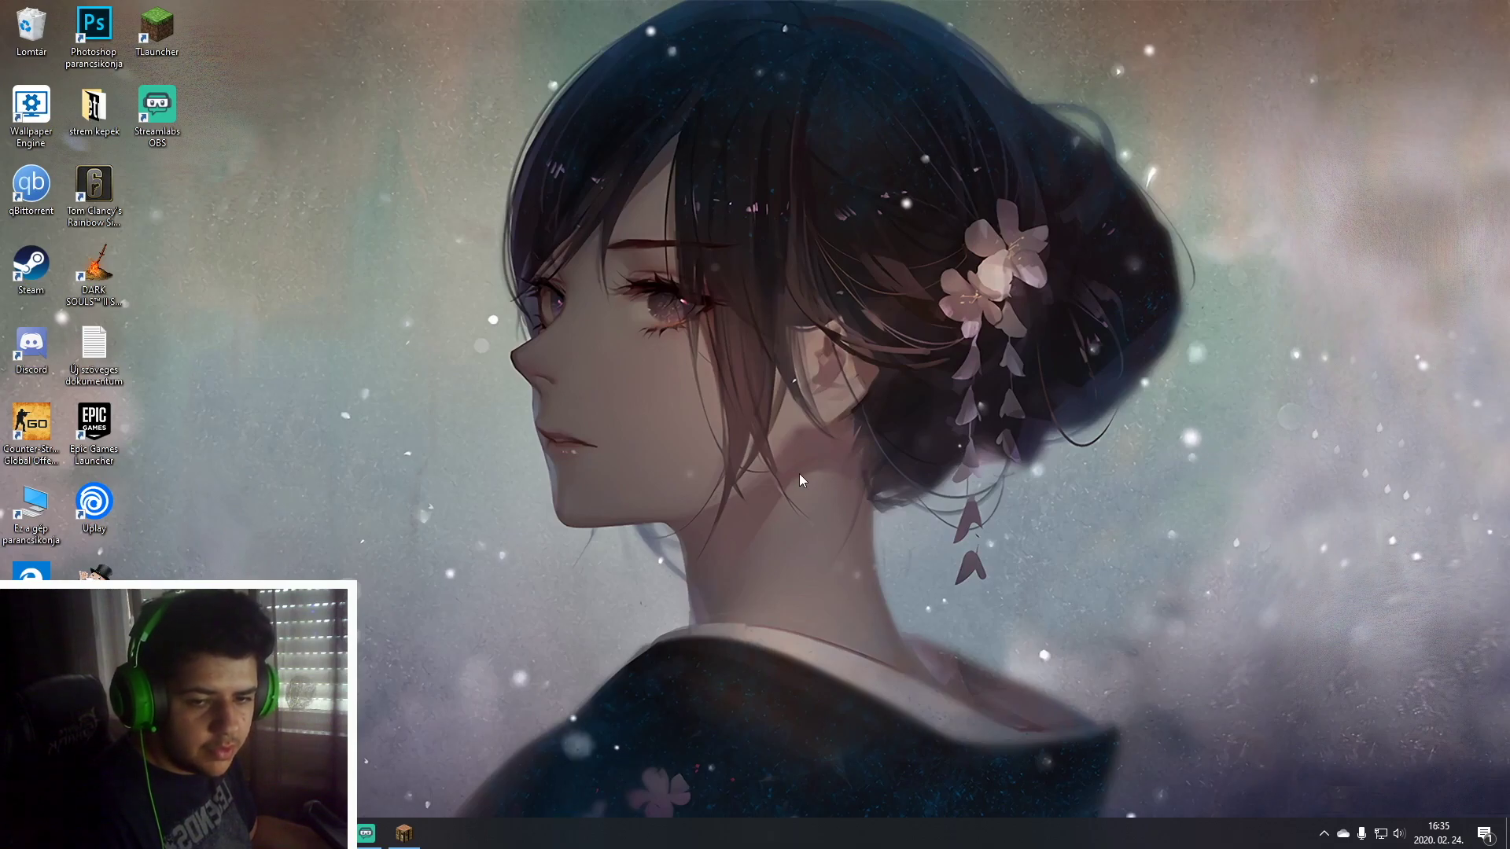
{"action": "left_click_drag", "start_coordinate": [834, 399], "coordinate": [574, 618]}
{"action": "left_click_drag", "start_coordinate": [650, 403], "coordinate": [618, 299]}
{"action": "right_click", "coordinate": [665, 305]}
{"action": "left_click", "coordinate": [761, 371]}
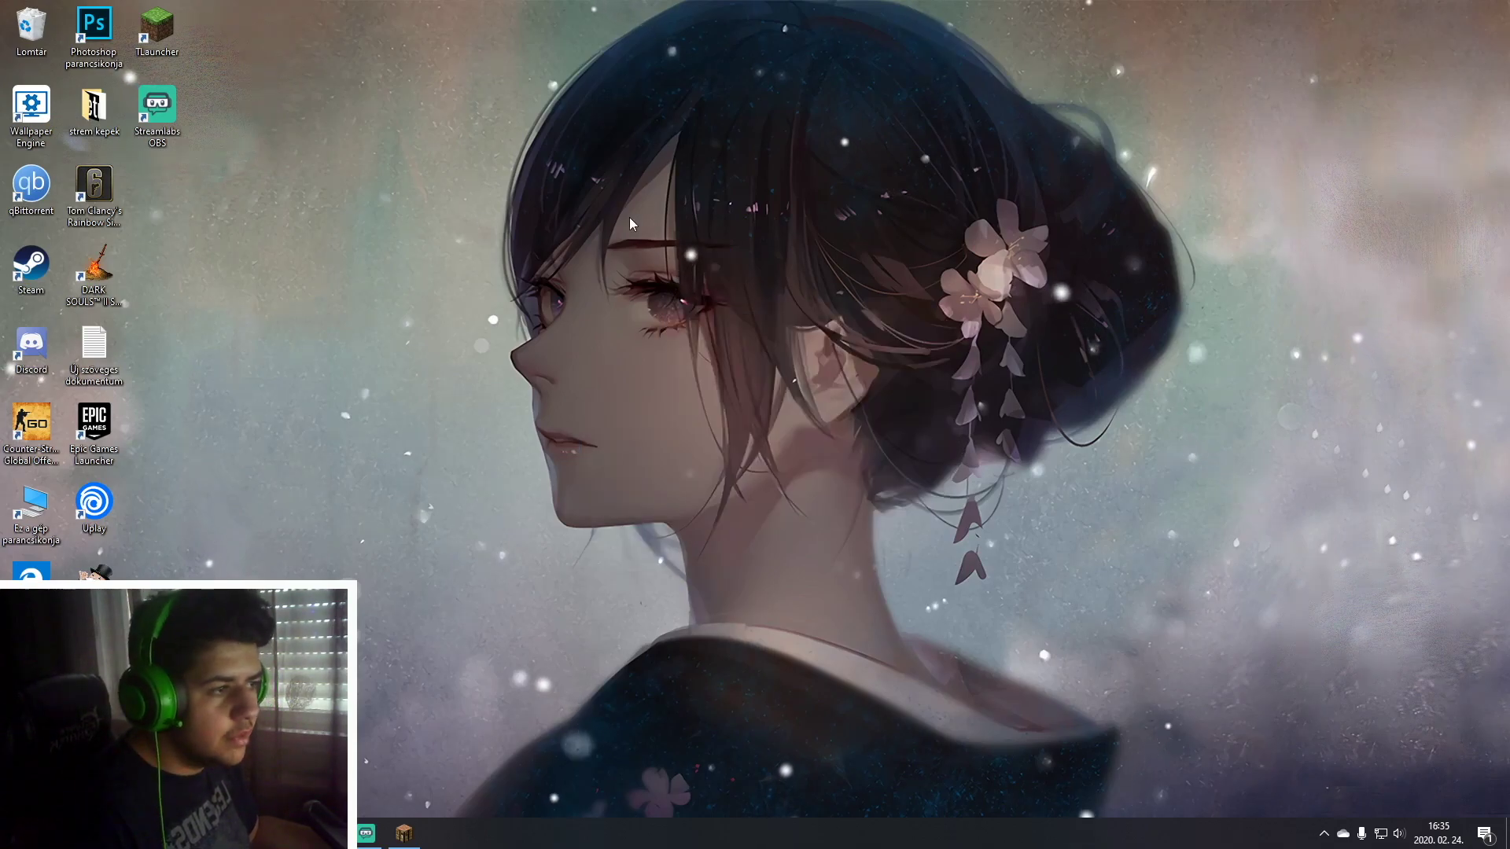
Switch to the running TLauncher, start Minecraft and load the singleplayer world New Worldasdasd
{"action": "left_click", "coordinate": [405, 833]}
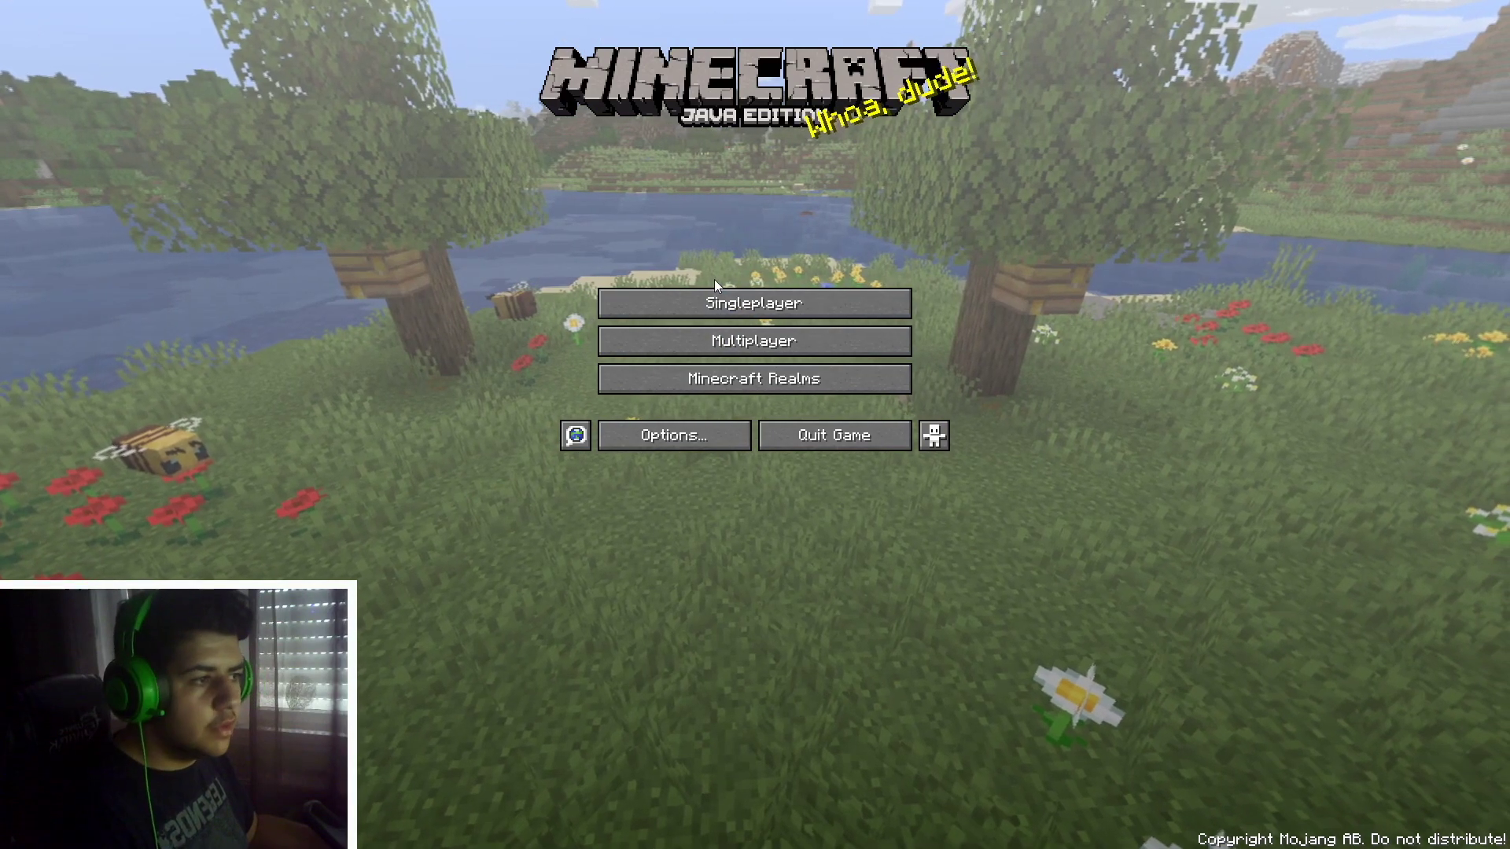
{"action": "left_click", "coordinate": [707, 304]}
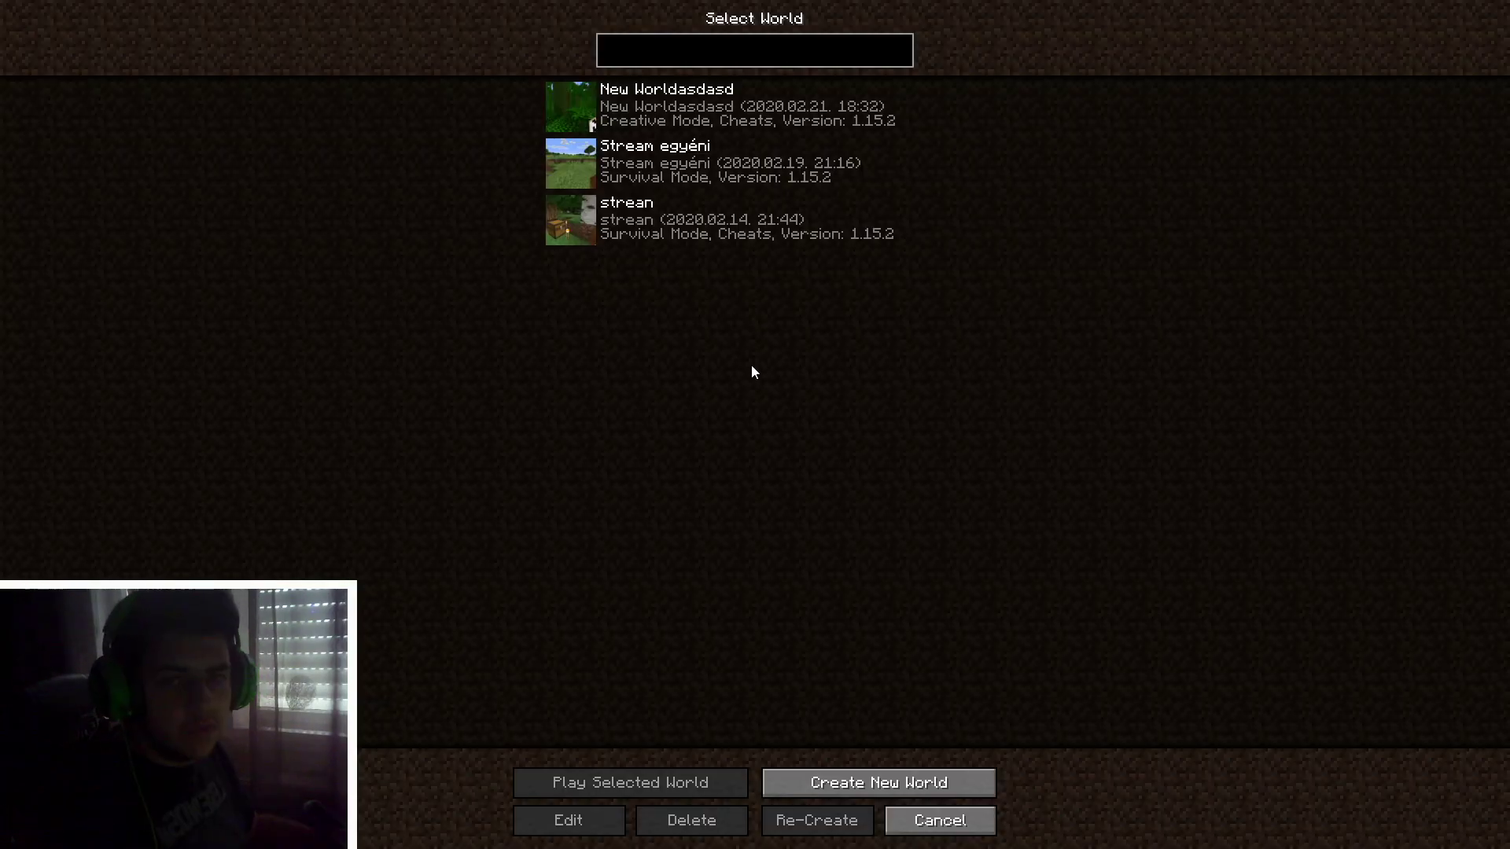
{"action": "left_click", "coordinate": [662, 119]}
{"action": "left_click", "coordinate": [668, 783]}
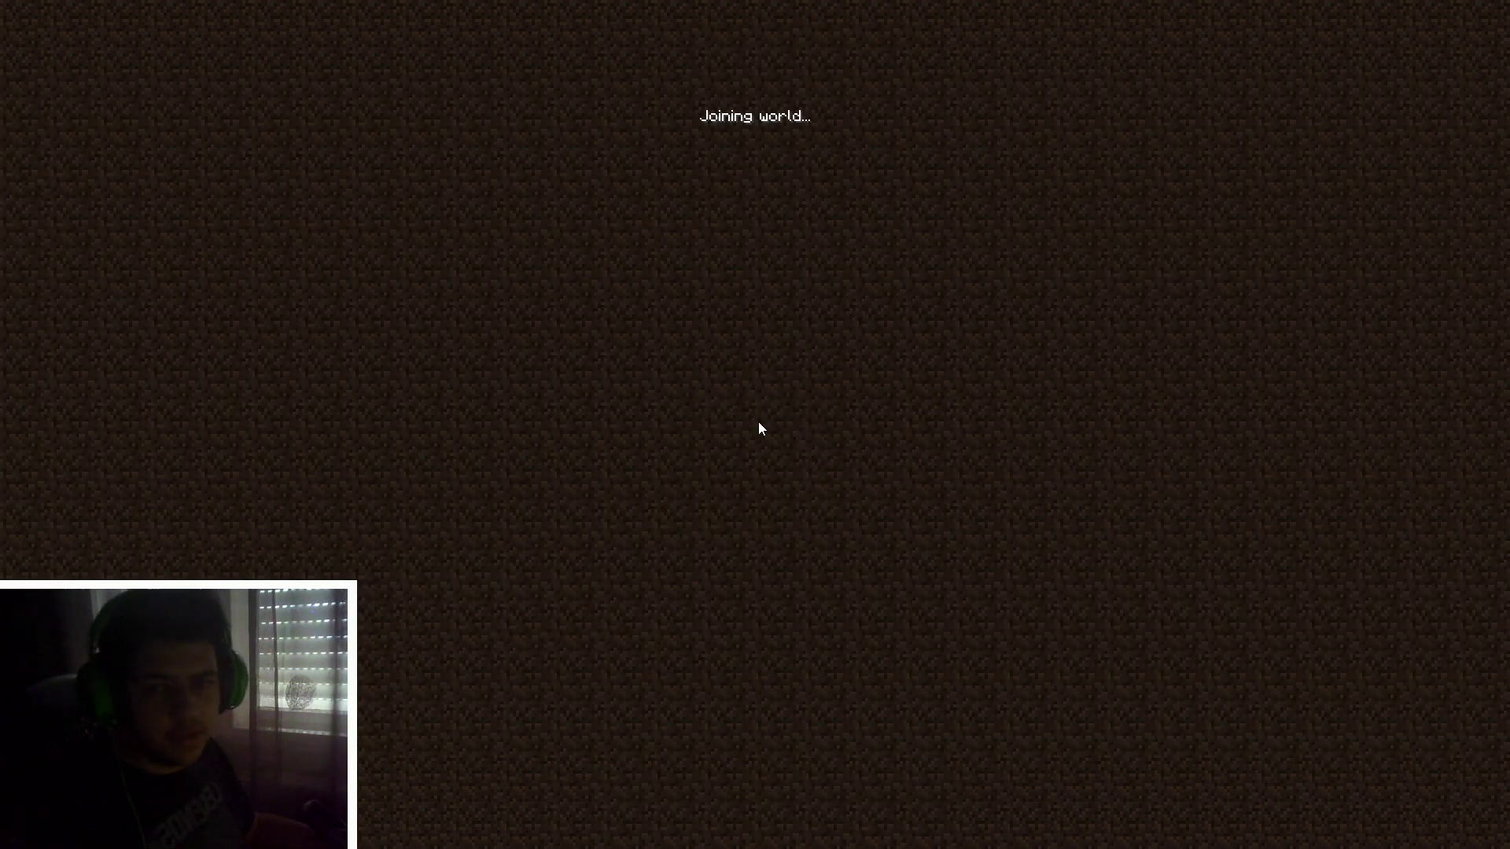
Walk out of the stone tunnel and across the grassland to check the game picture behind the framed webcam
{"action": "key", "text": "w"}
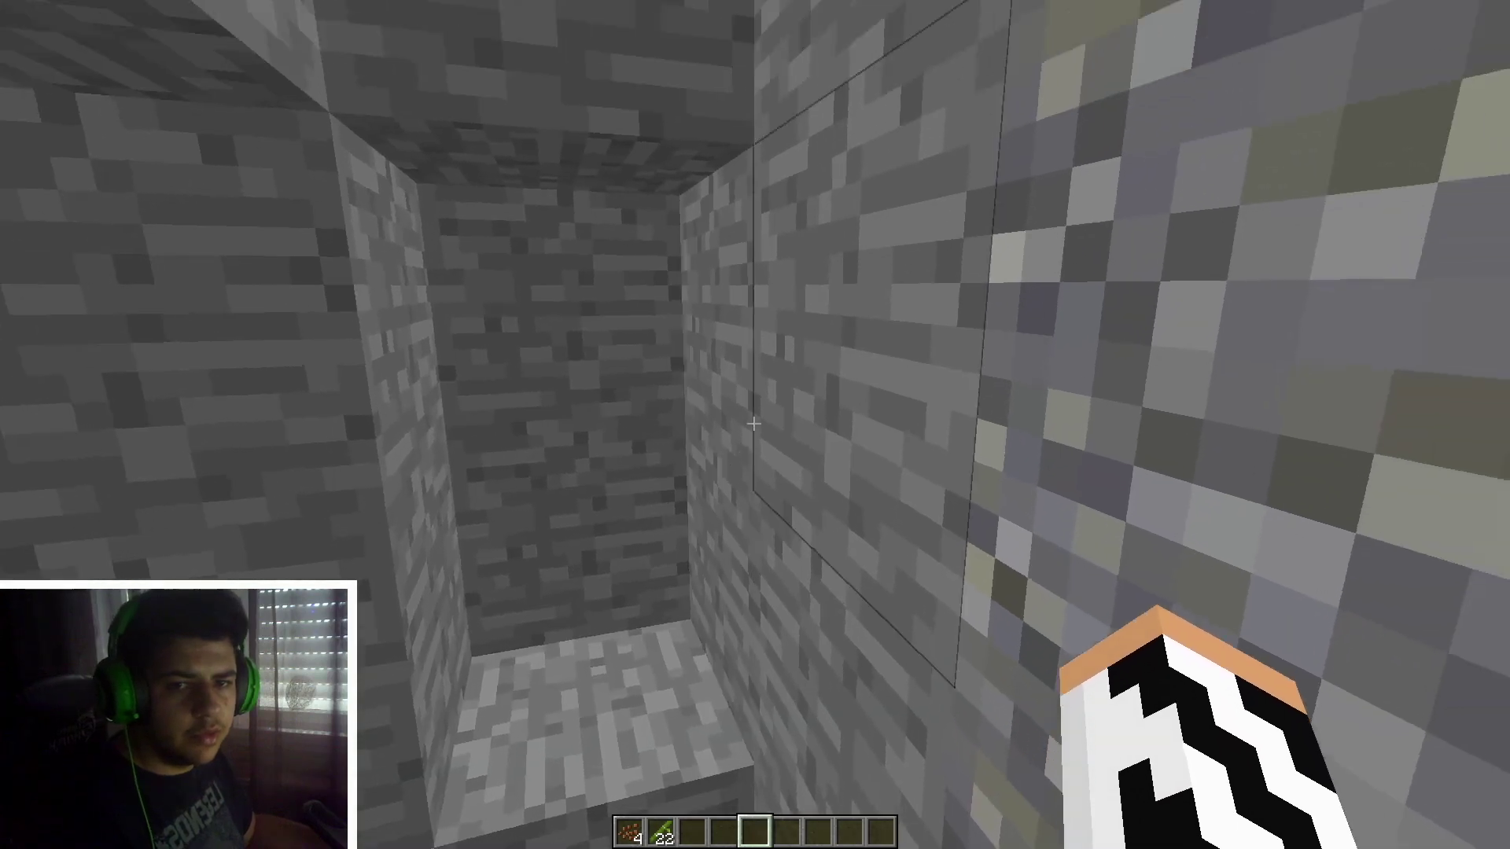
{"action": "key", "text": "w"}
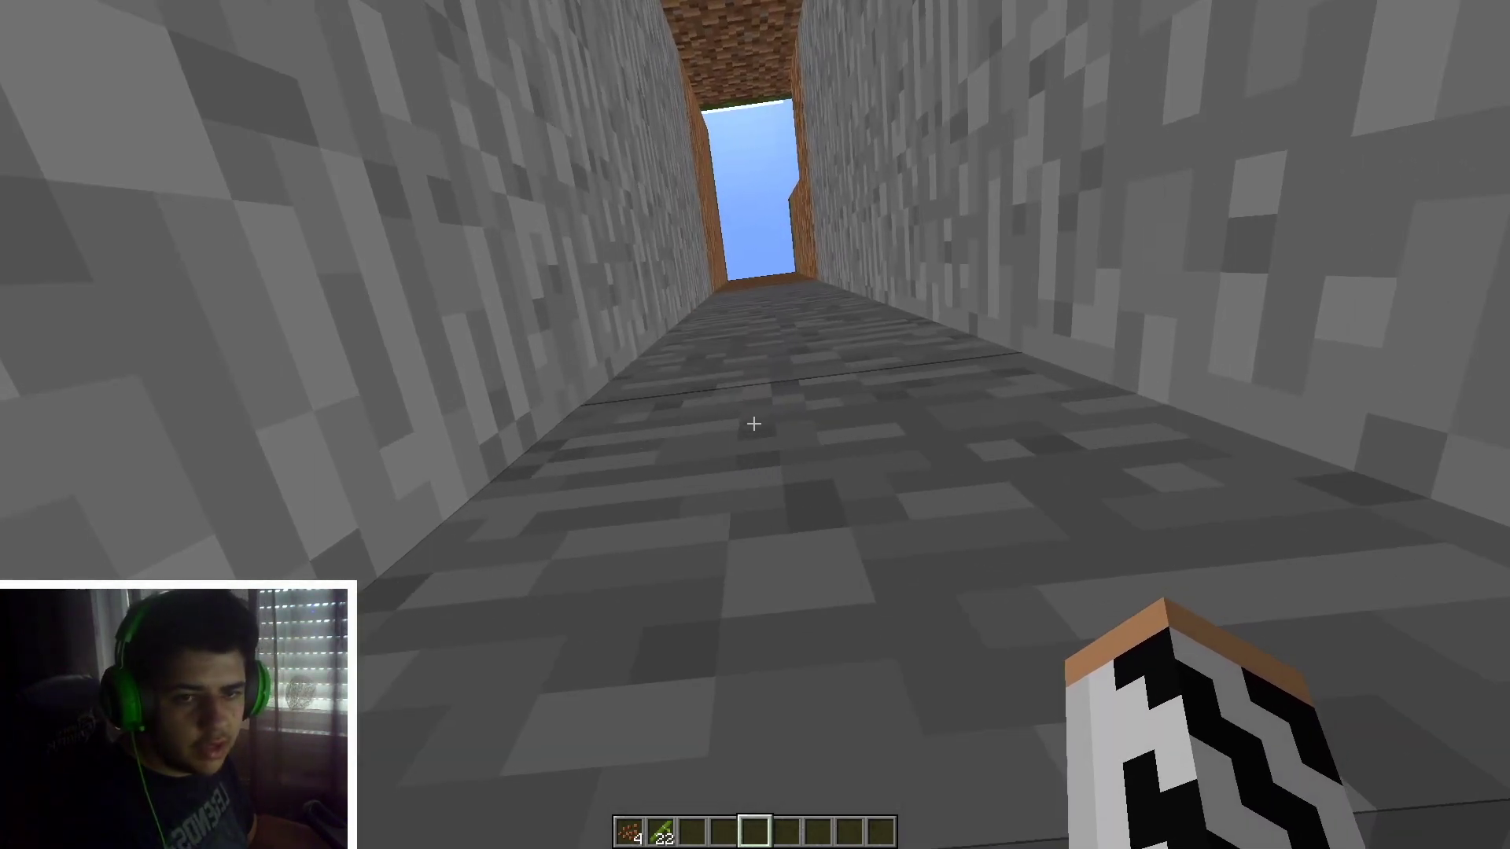
{"action": "key", "text": "space"}
{"action": "key", "text": "w"}
{"action": "key", "text": "w"}
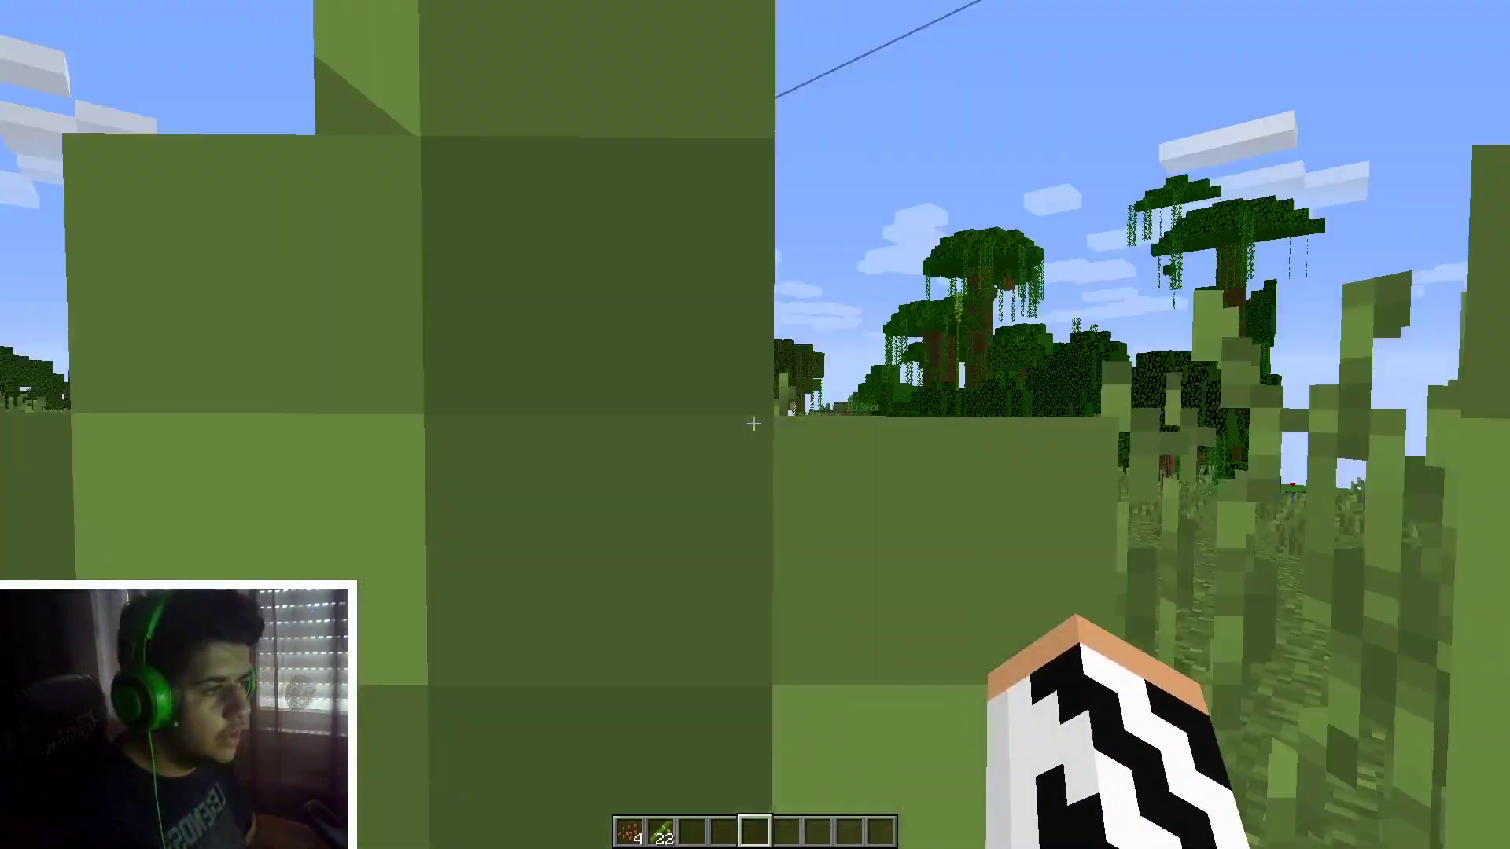
{"action": "key", "text": "w"}
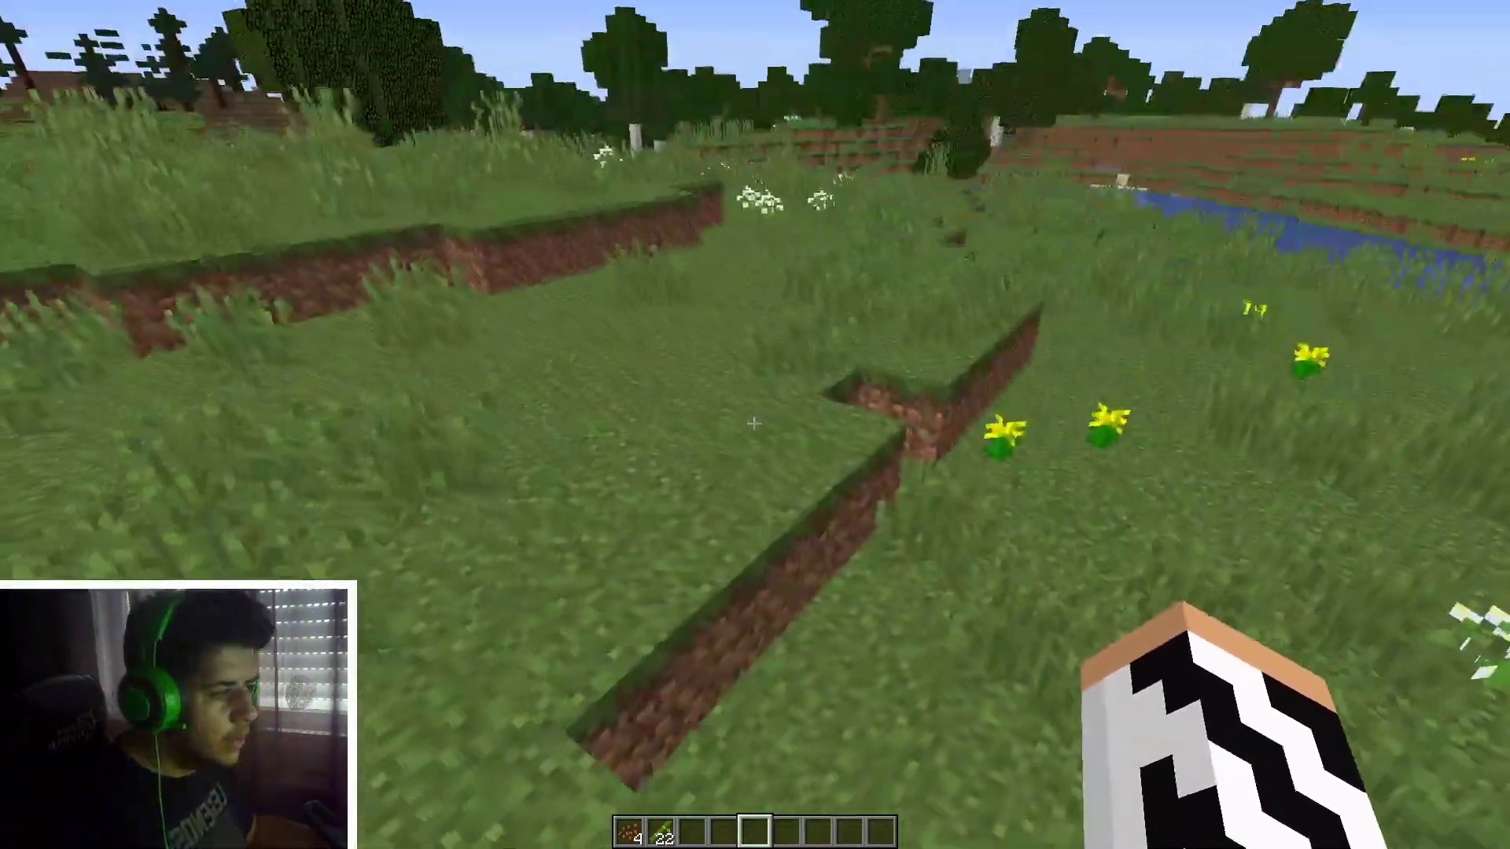
{"action": "key", "text": "w"}
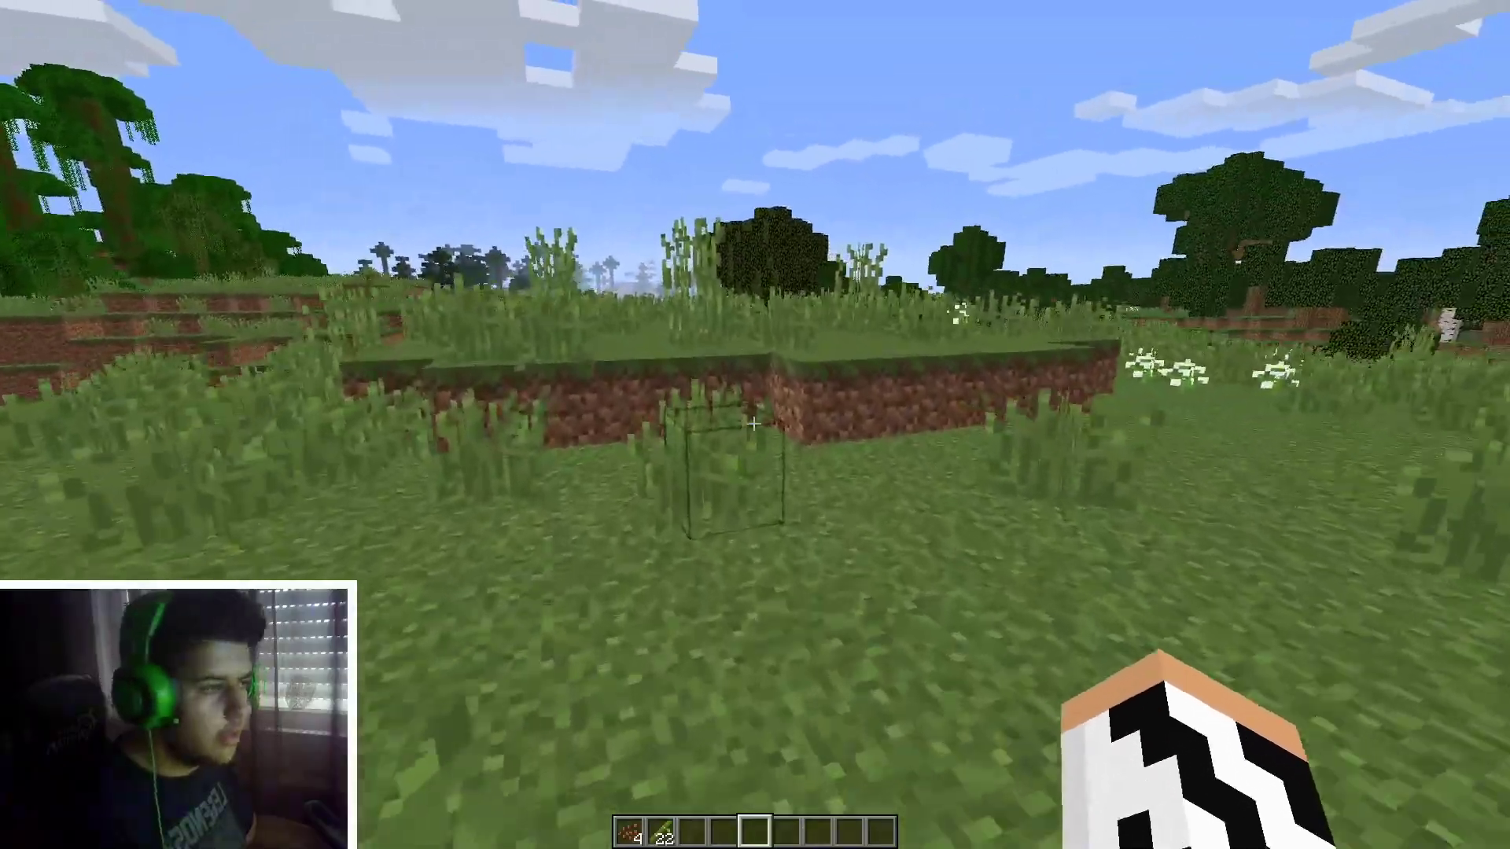
{"action": "key", "text": "w"}
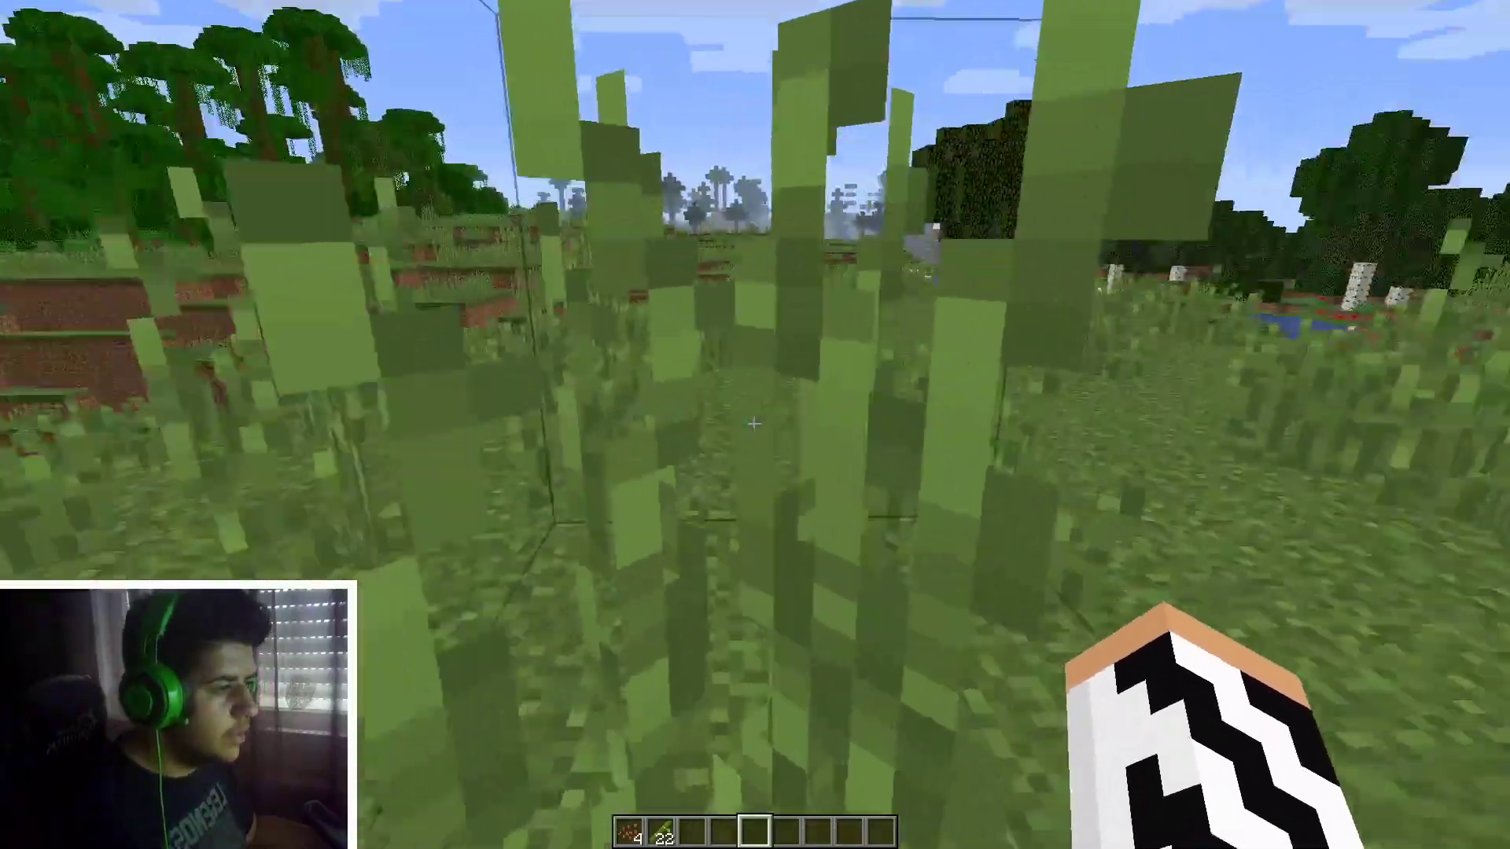
{"action": "key", "text": "w"}
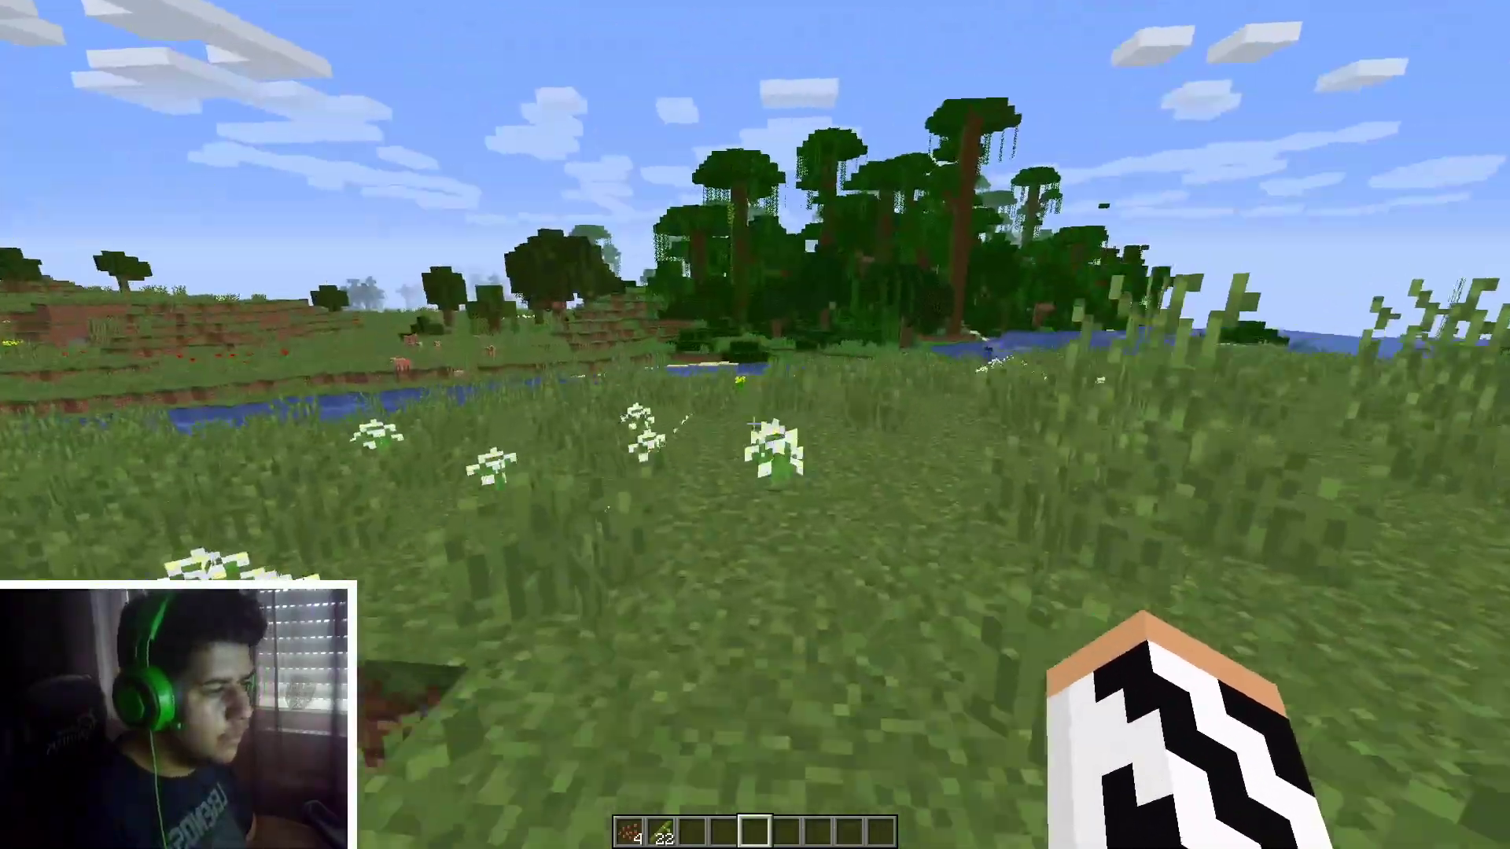
{"action": "key", "text": "w"}
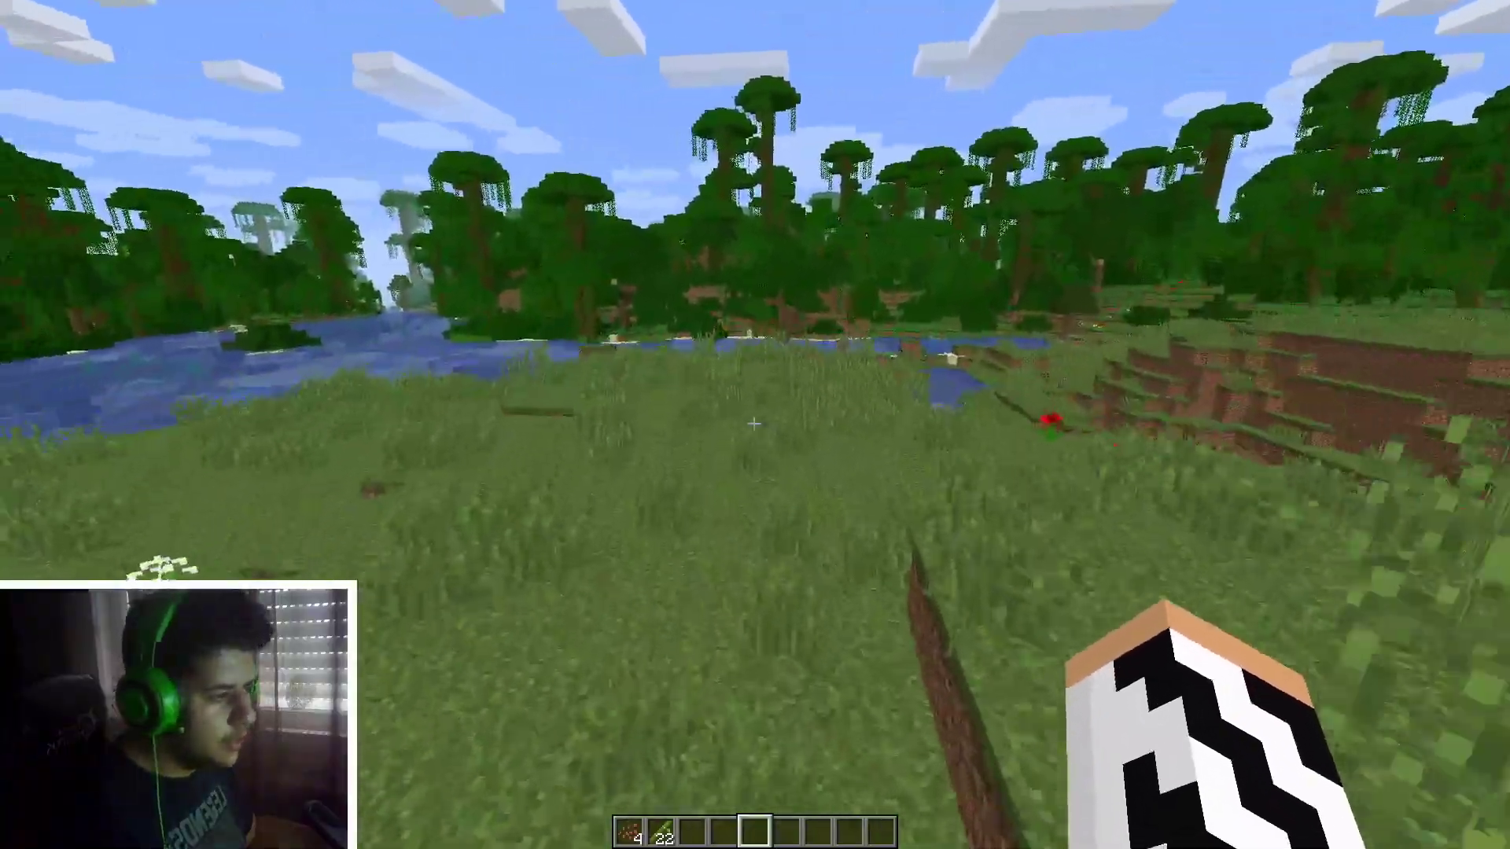
{"action": "key", "text": "w"}
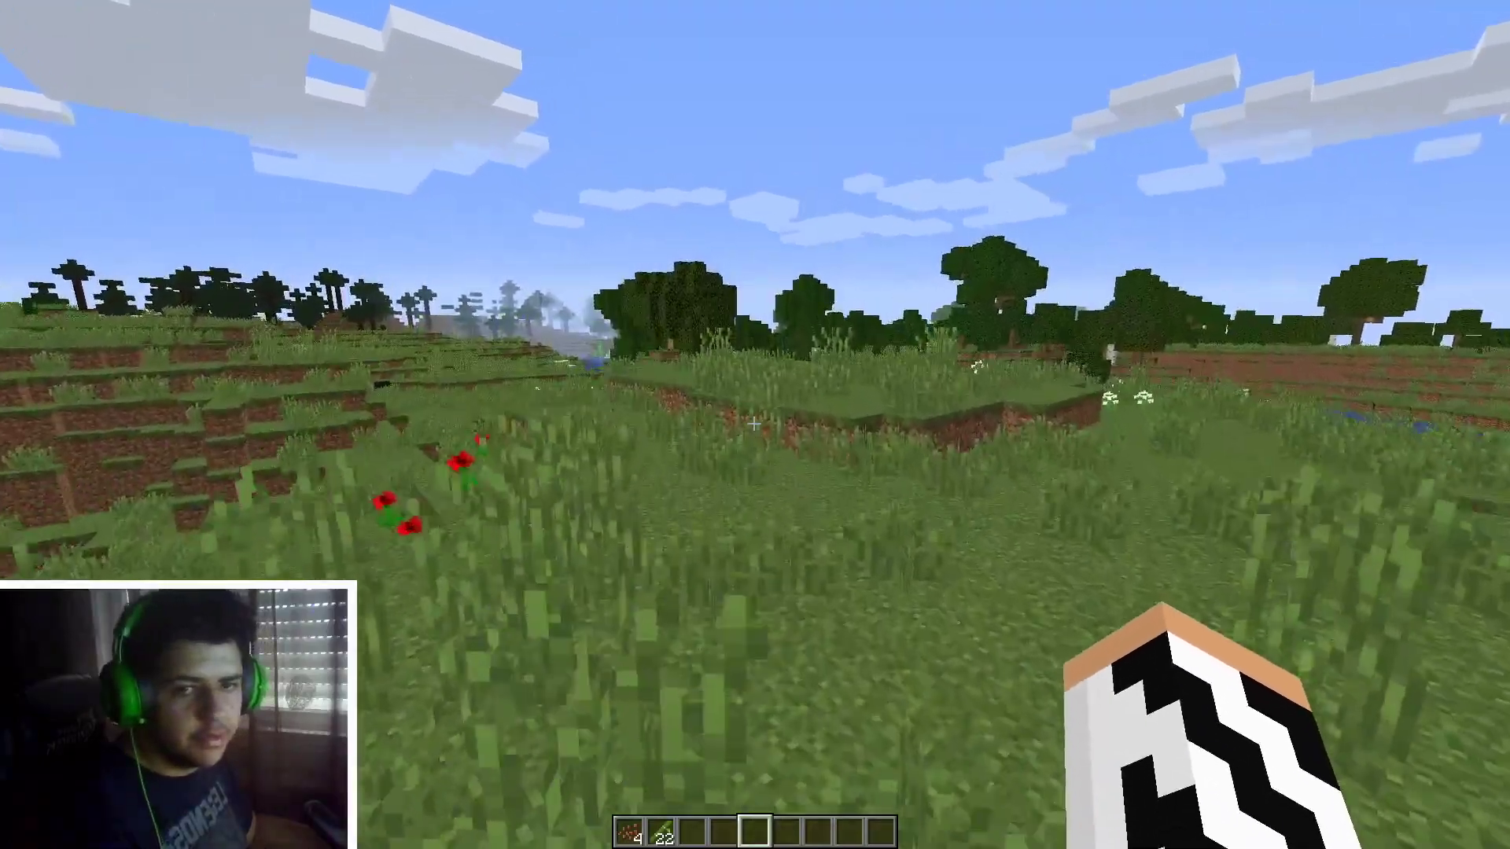
Leave the world to the title screen and quit Minecraft
{"action": "key", "text": "Escape"}
{"action": "left_click", "coordinate": [754, 396]}
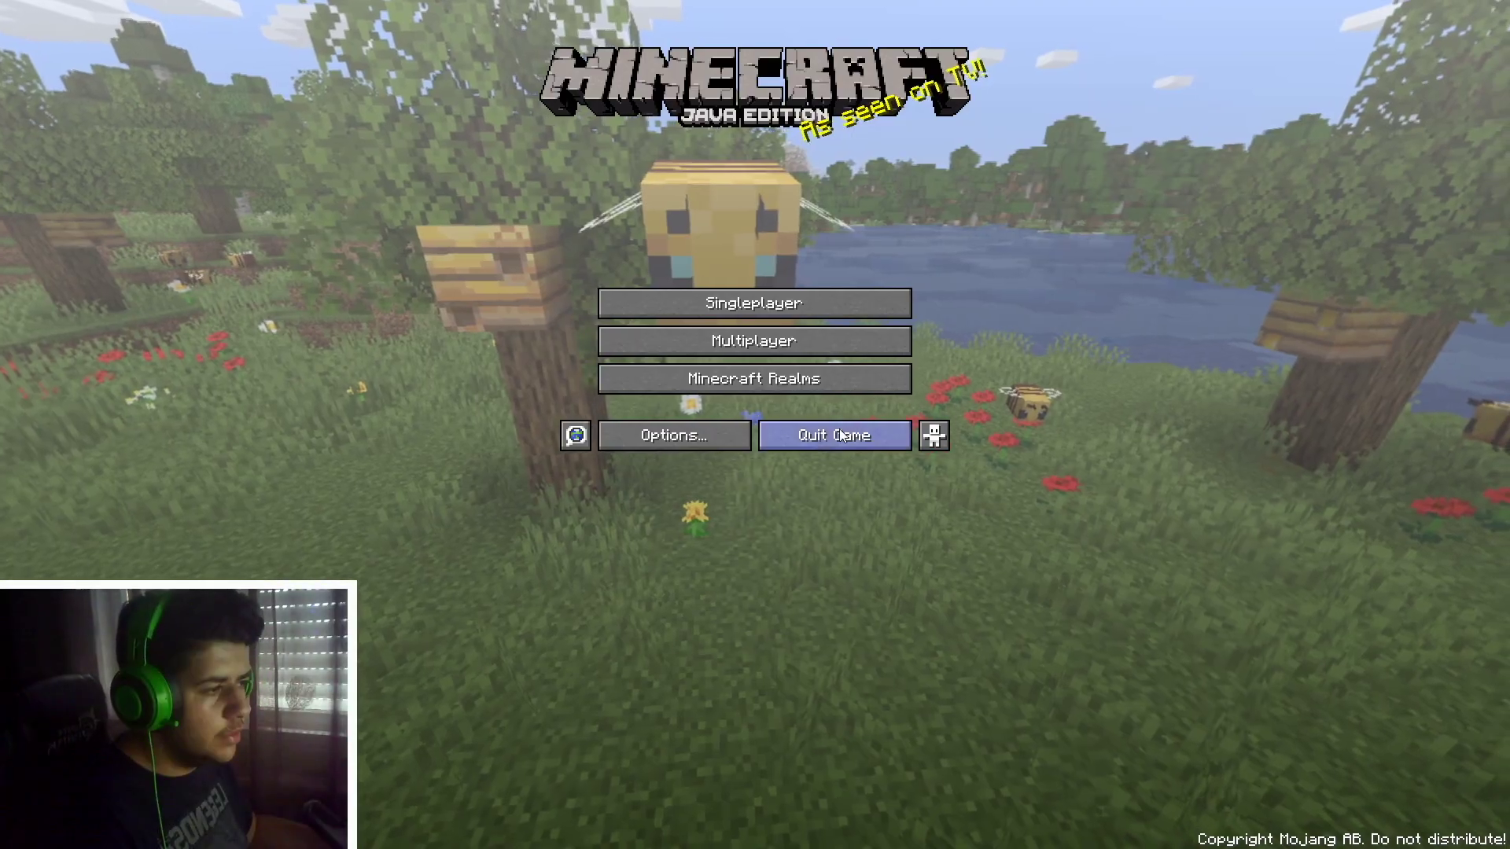
{"action": "left_click", "coordinate": [833, 431]}
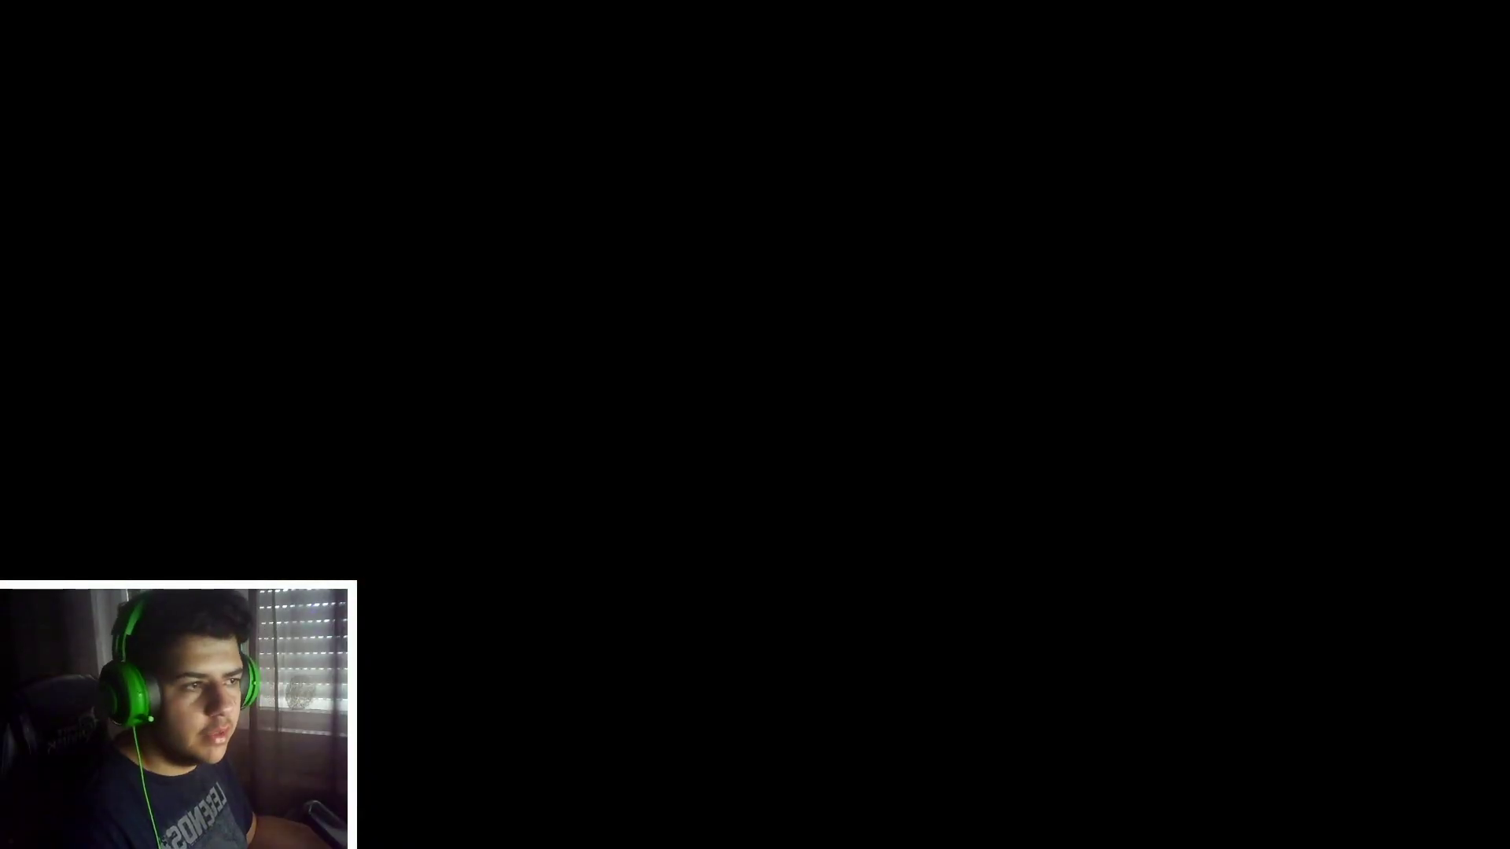
Switch back to Streamlabs OBS and go over the Display Capture and Game Capture sources of the scene
{"action": "key", "text": "alt+Tab"}
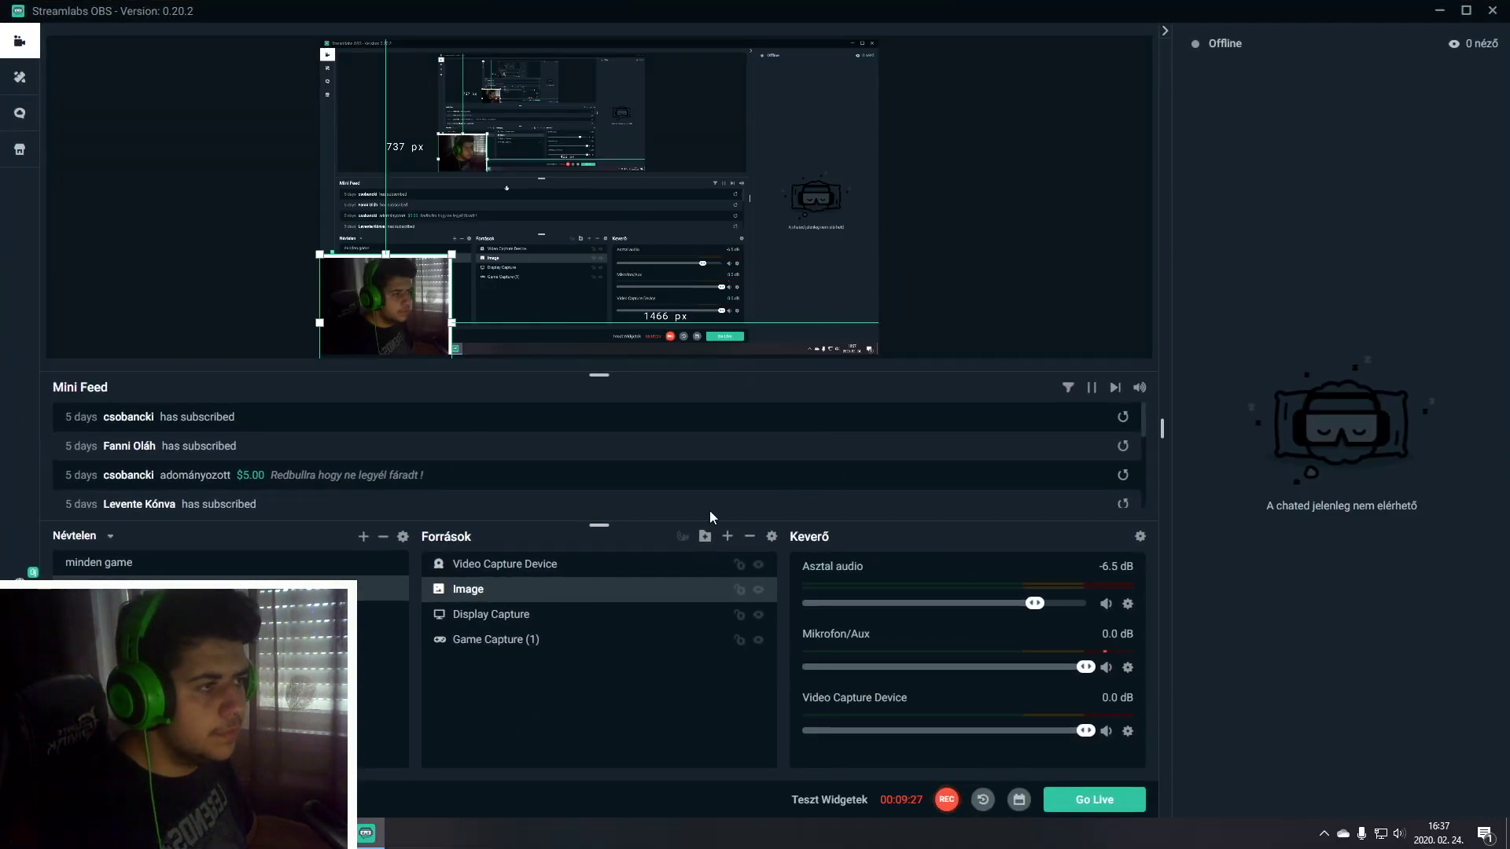
{"action": "left_click", "coordinate": [263, 314]}
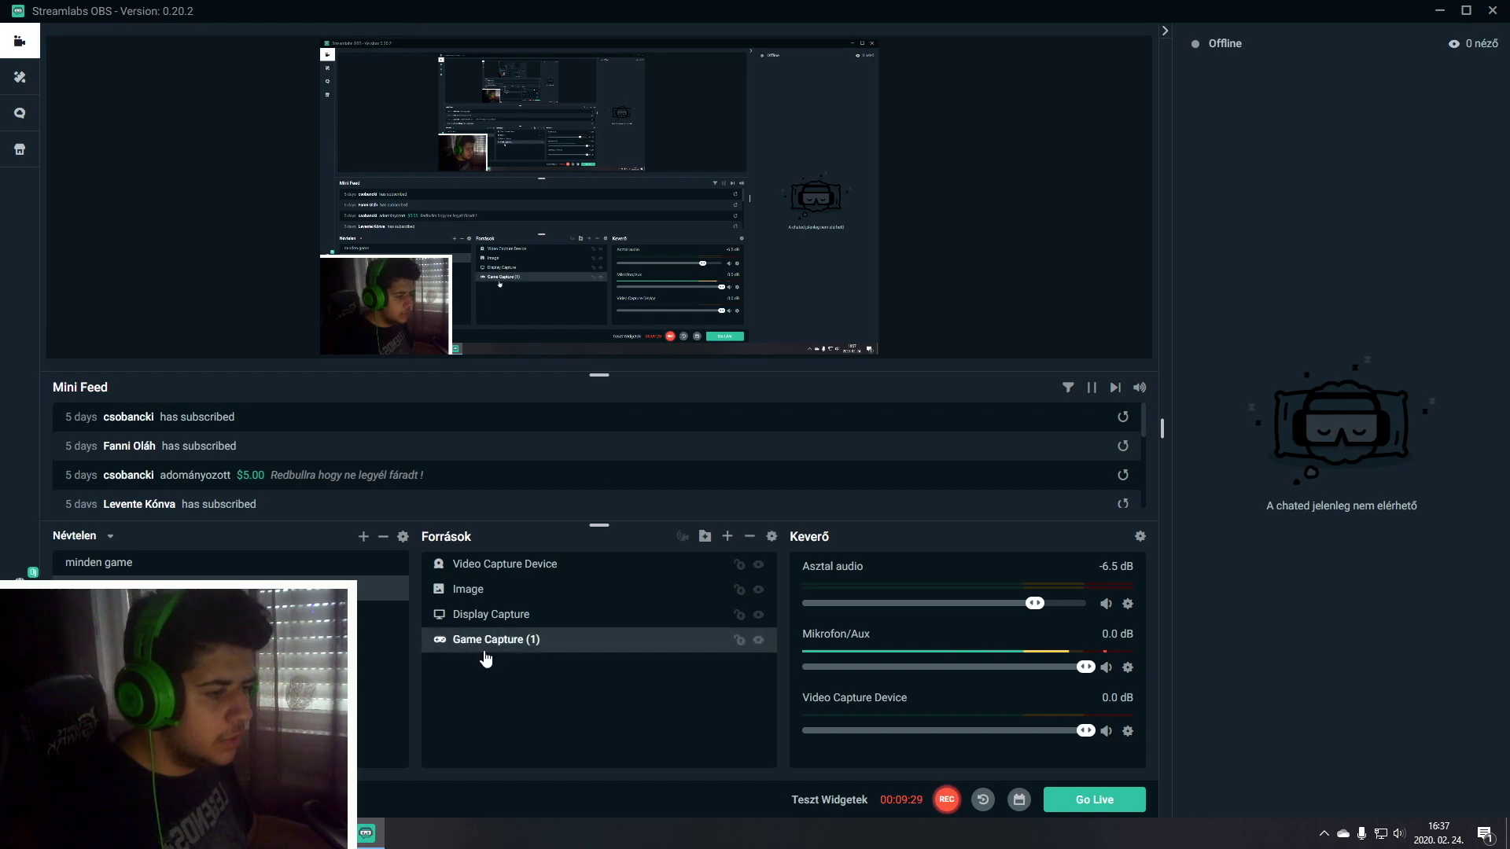
{"action": "left_click", "coordinate": [483, 616]}
{"action": "left_click", "coordinate": [510, 681]}
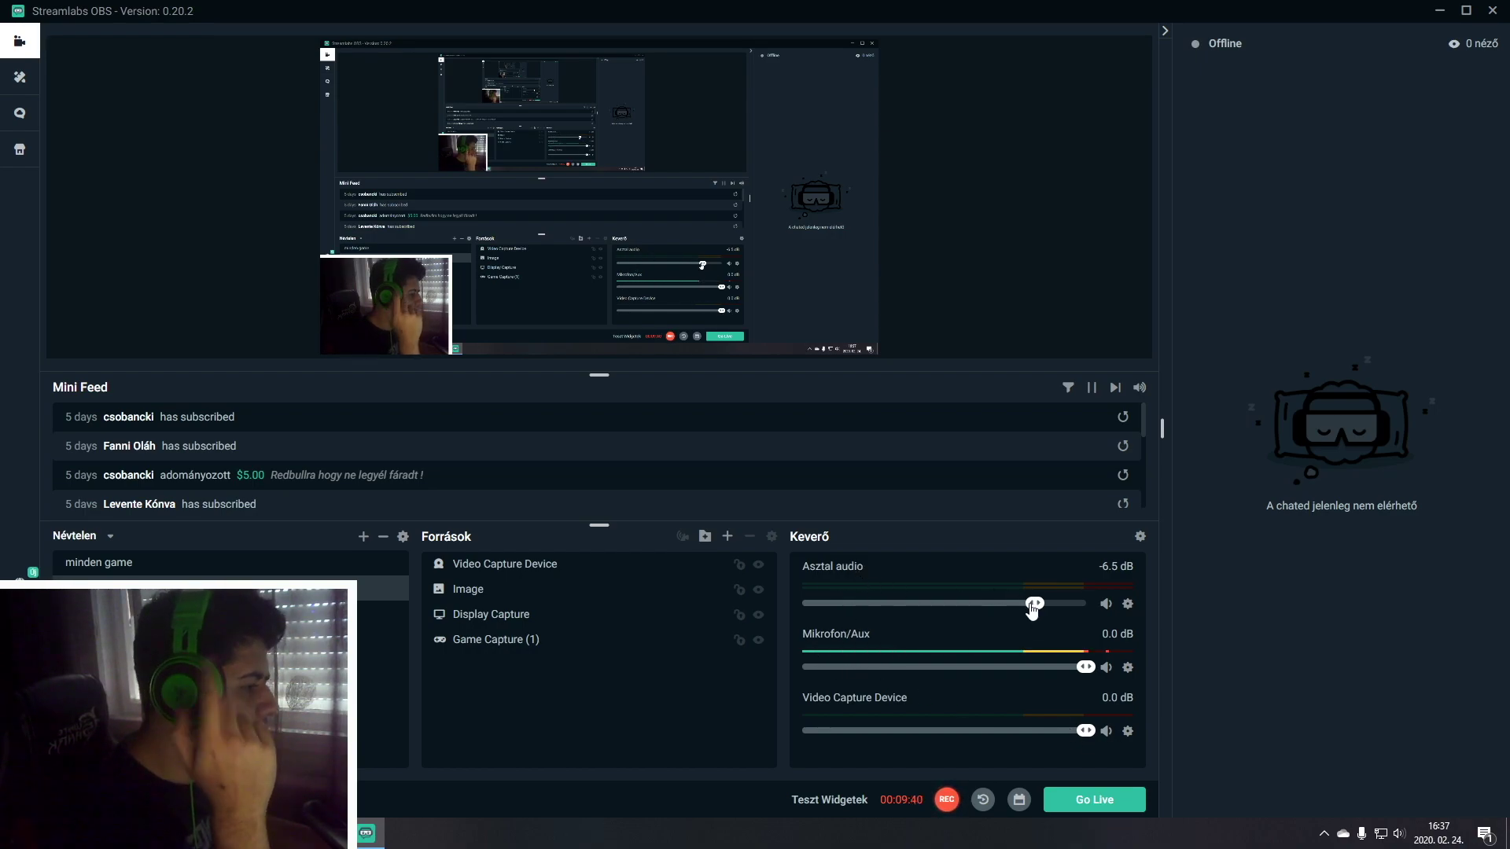
Try the Asztal audio volume at 0.0 dB, return it to -6.5 dB, and try lowering the Mikrofon/Aux volume
{"action": "left_click_drag", "start_coordinate": [1029, 616], "coordinate": [1033, 617]}
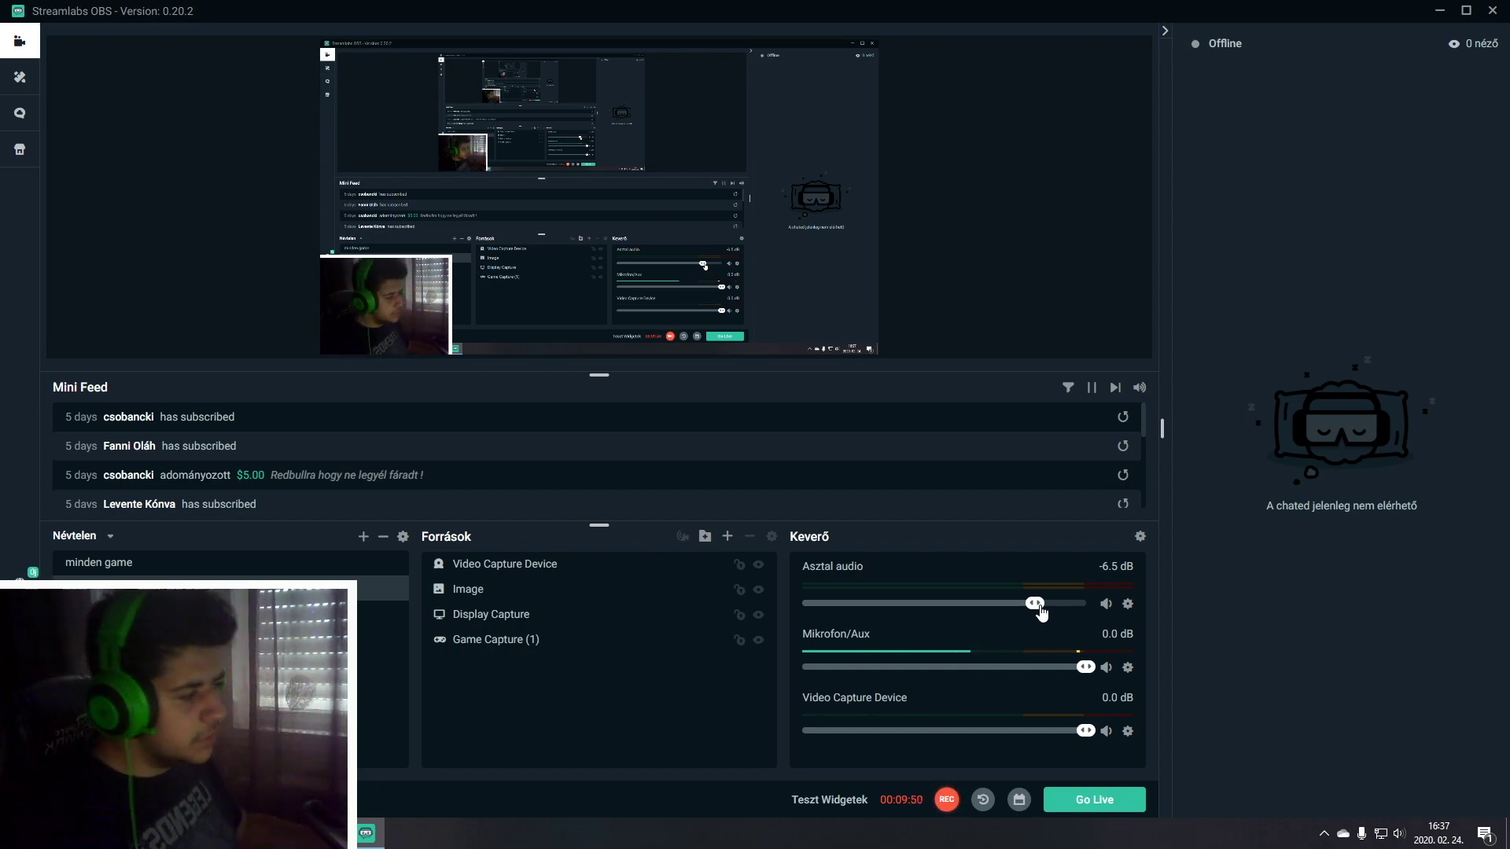
{"action": "left_click_drag", "start_coordinate": [1040, 612], "coordinate": [1169, 612]}
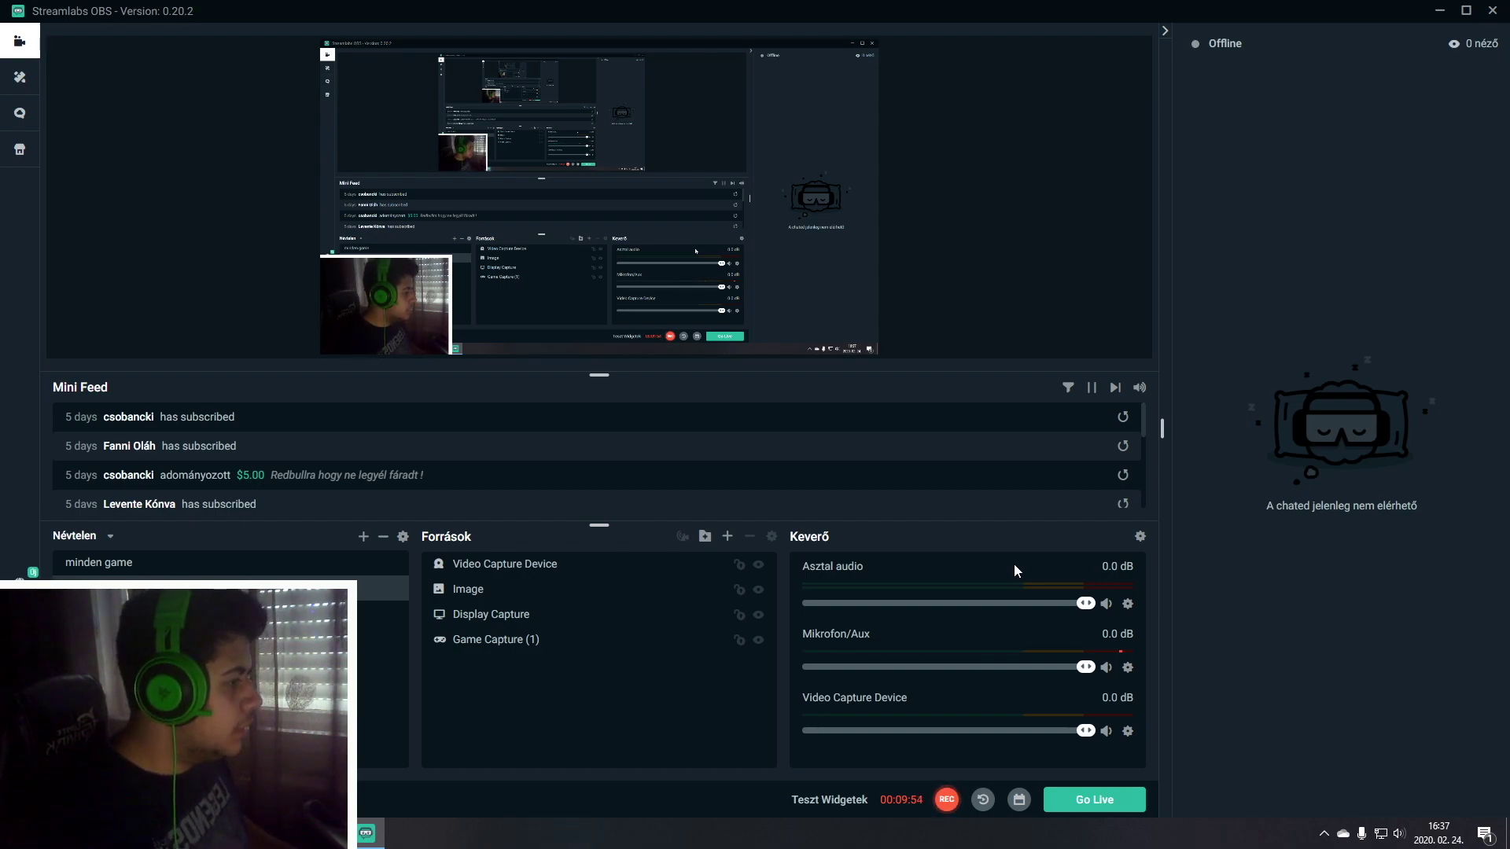
{"action": "left_click", "coordinate": [1062, 604]}
{"action": "left_click_drag", "start_coordinate": [1050, 607], "coordinate": [1039, 611]}
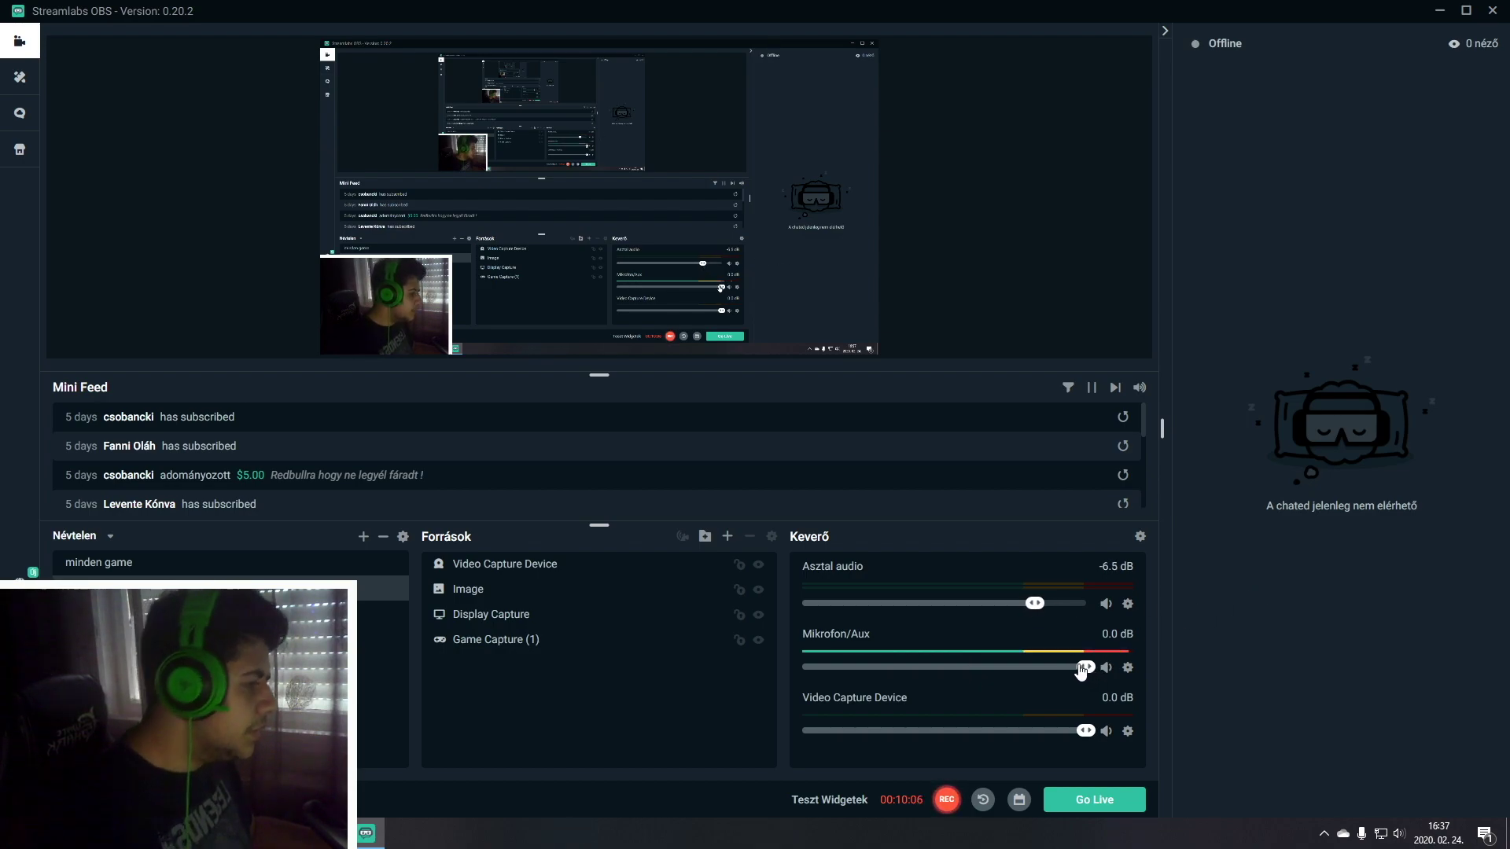
{"action": "left_click_drag", "start_coordinate": [1085, 669], "coordinate": [832, 673]}
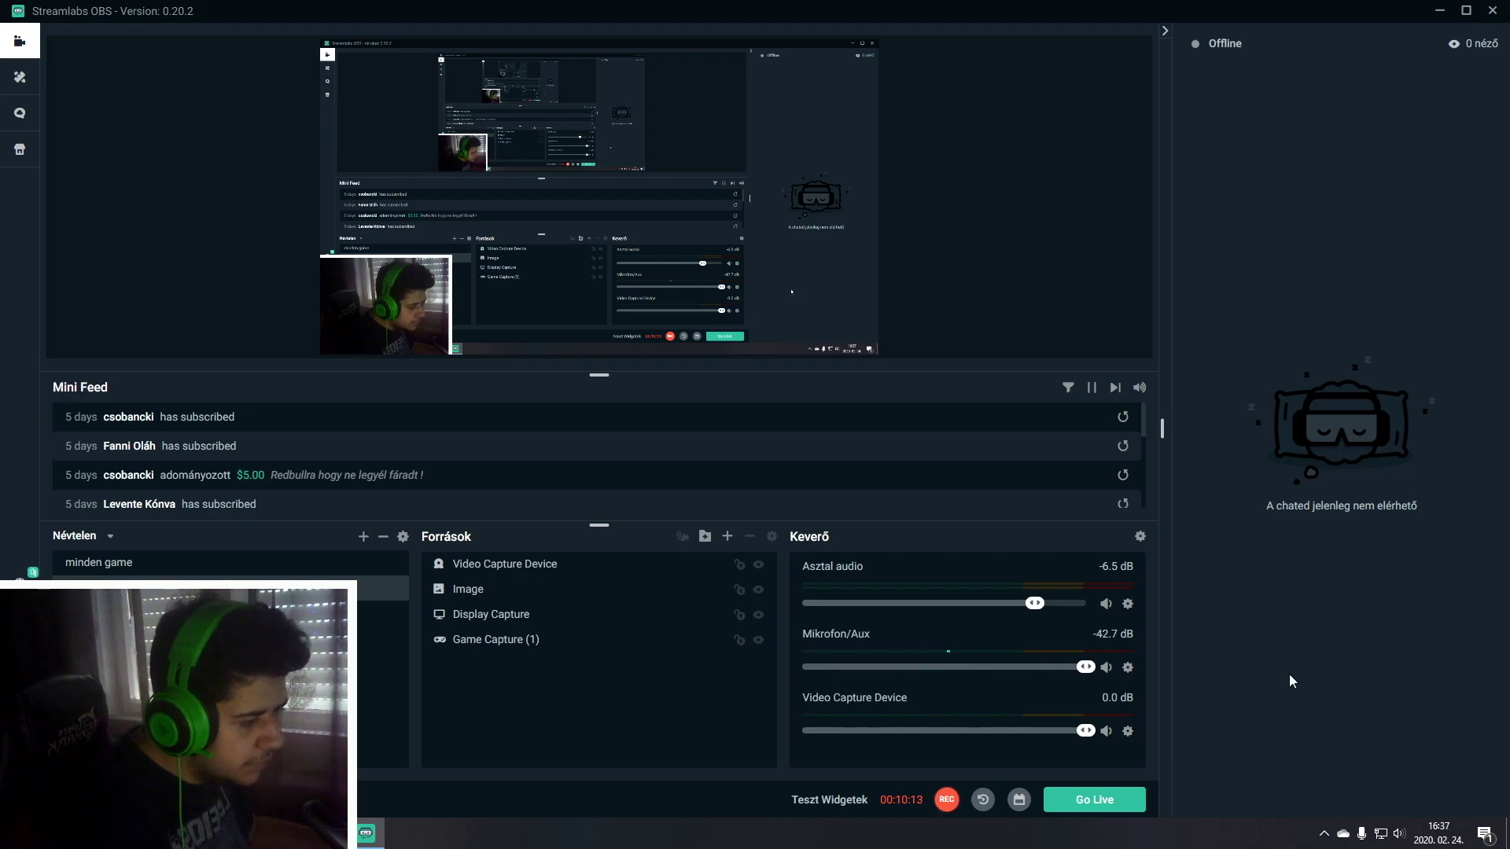
Open the Mikrofon/Aux filters, review the noise suppression, noise gate, compressor and gain settings, and close the filter window
{"action": "left_click", "coordinate": [1128, 670]}
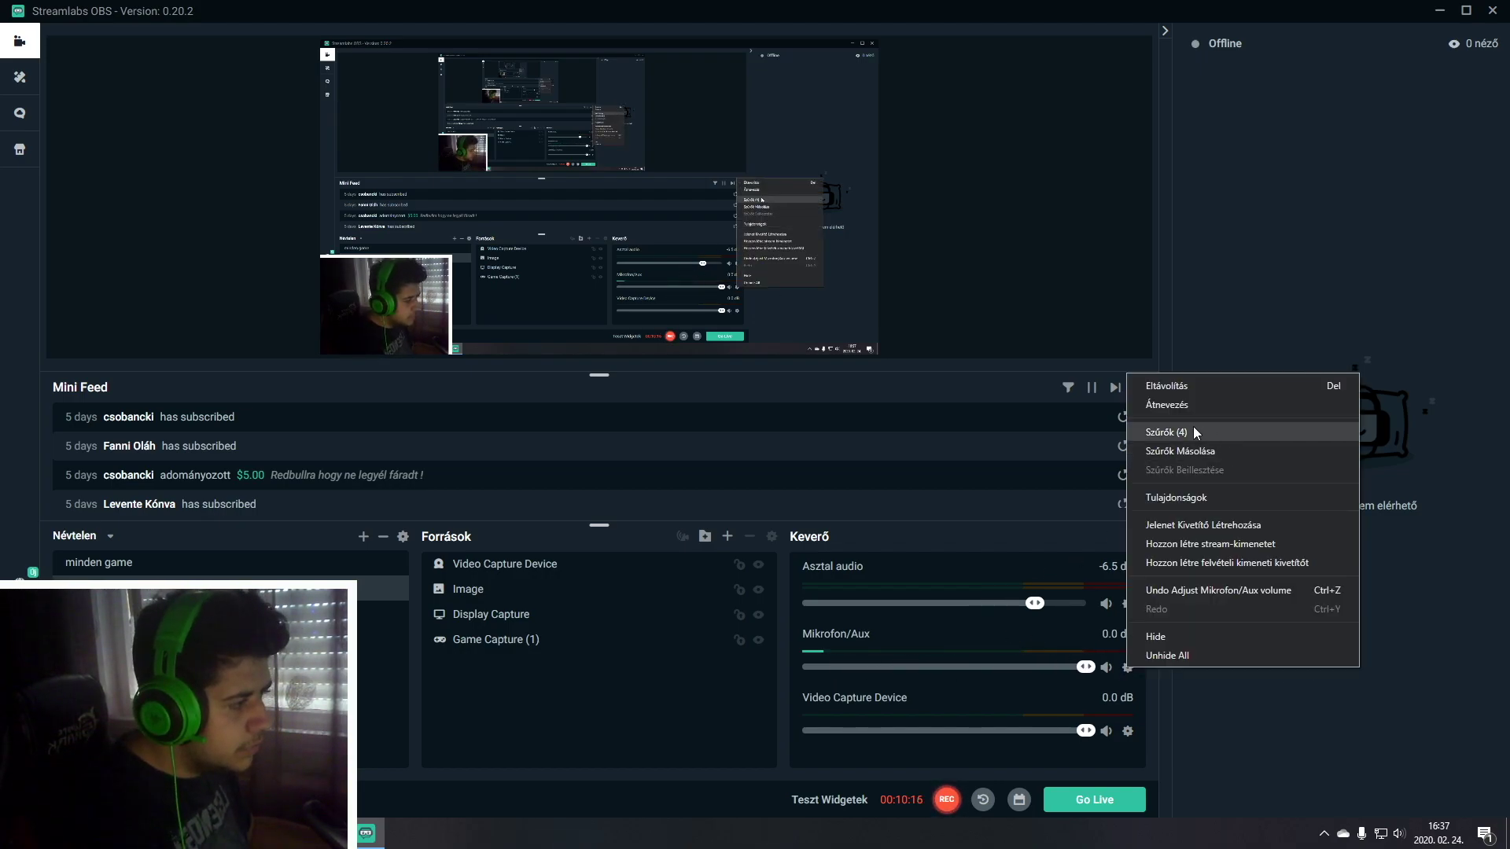
{"action": "left_click", "coordinate": [942, 474]}
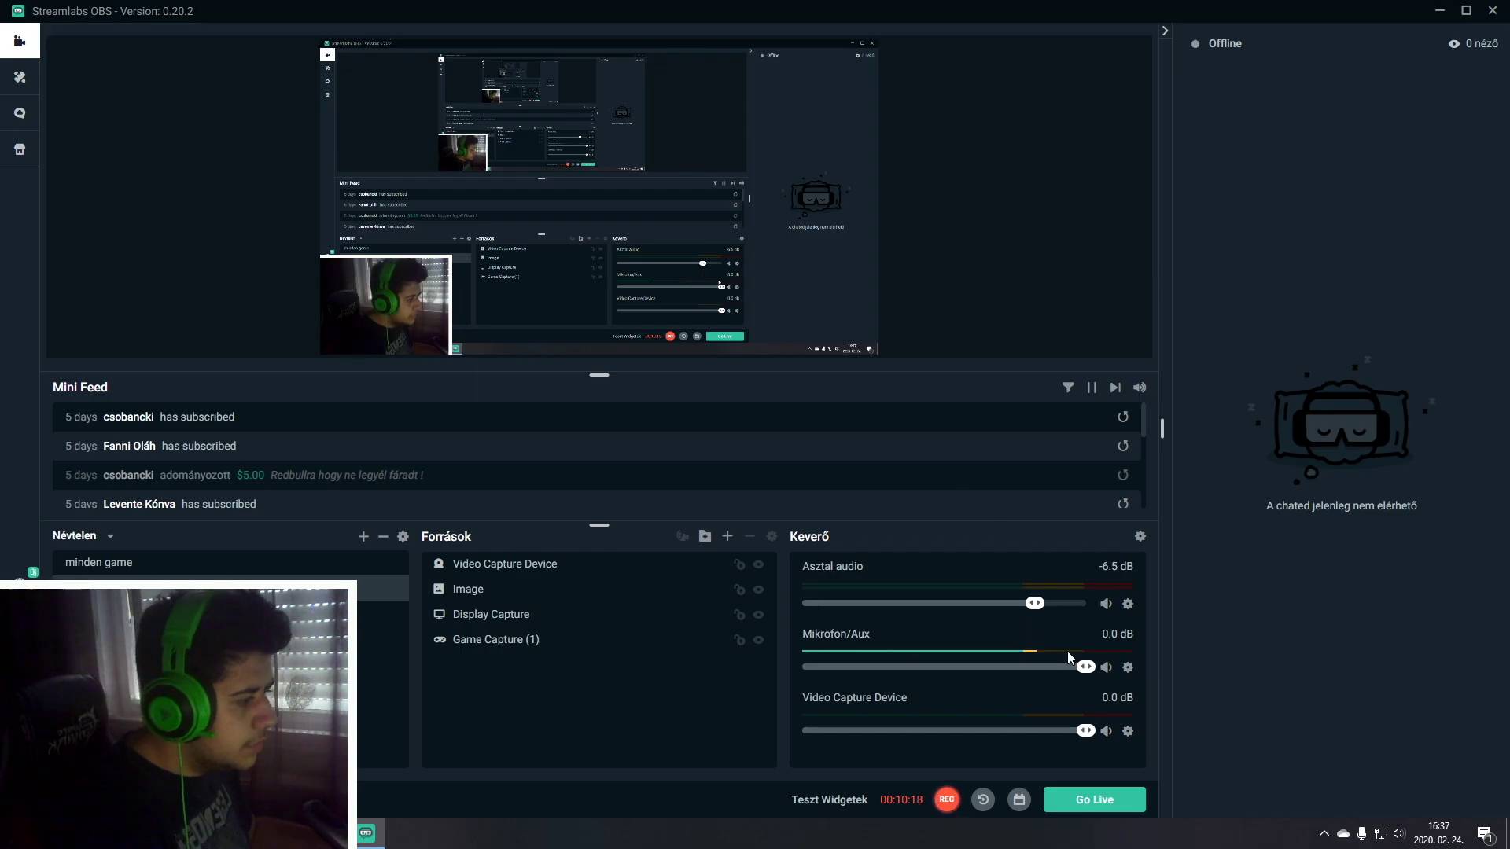
{"action": "left_click", "coordinate": [1128, 671]}
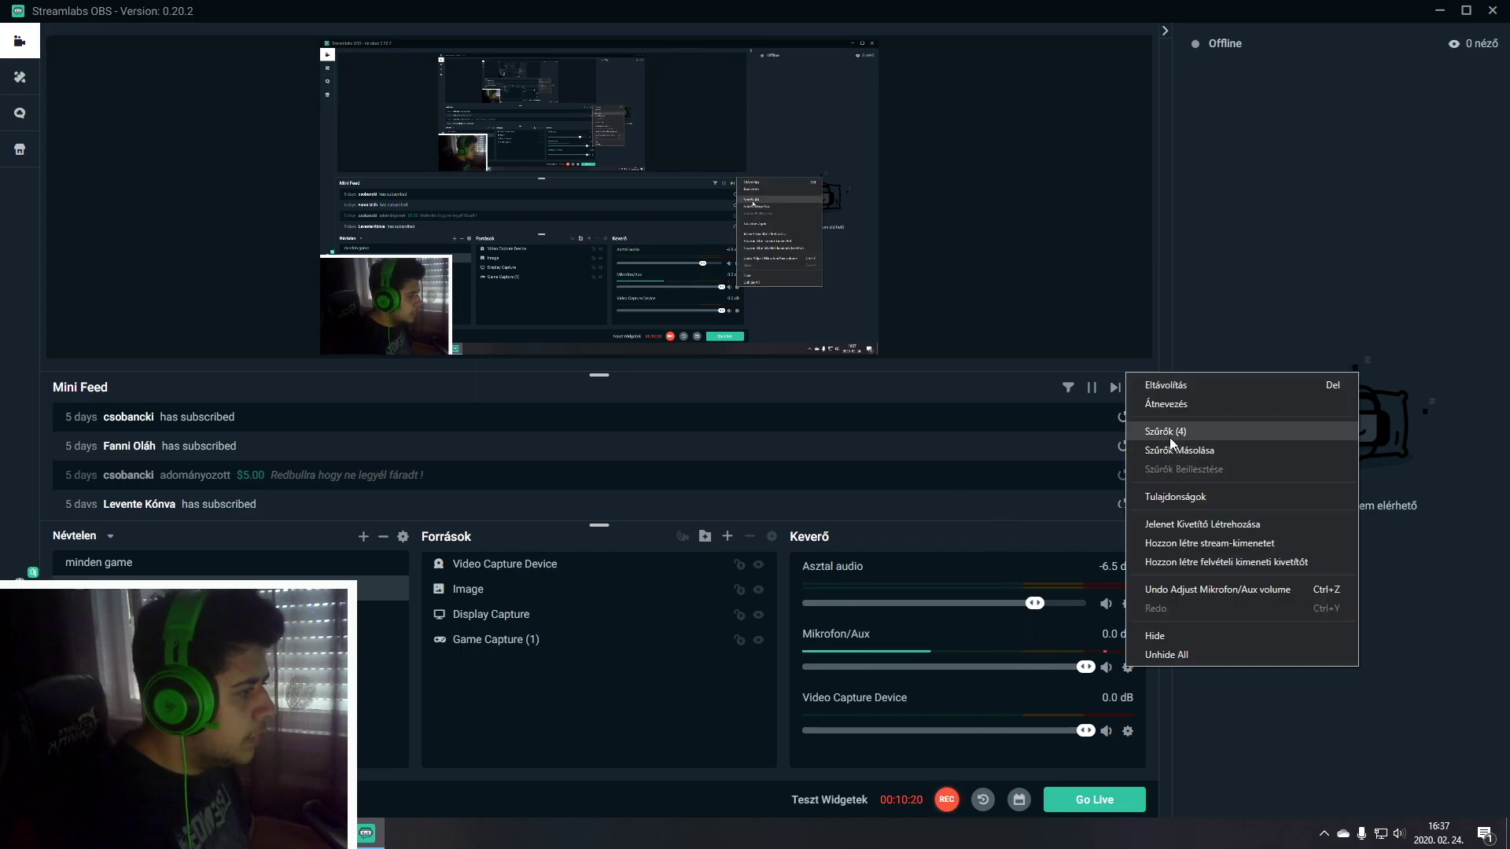
{"action": "left_click", "coordinate": [1169, 437]}
{"action": "left_click", "coordinate": [522, 406]}
{"action": "left_click", "coordinate": [497, 432]}
{"action": "left_click", "coordinate": [507, 457]}
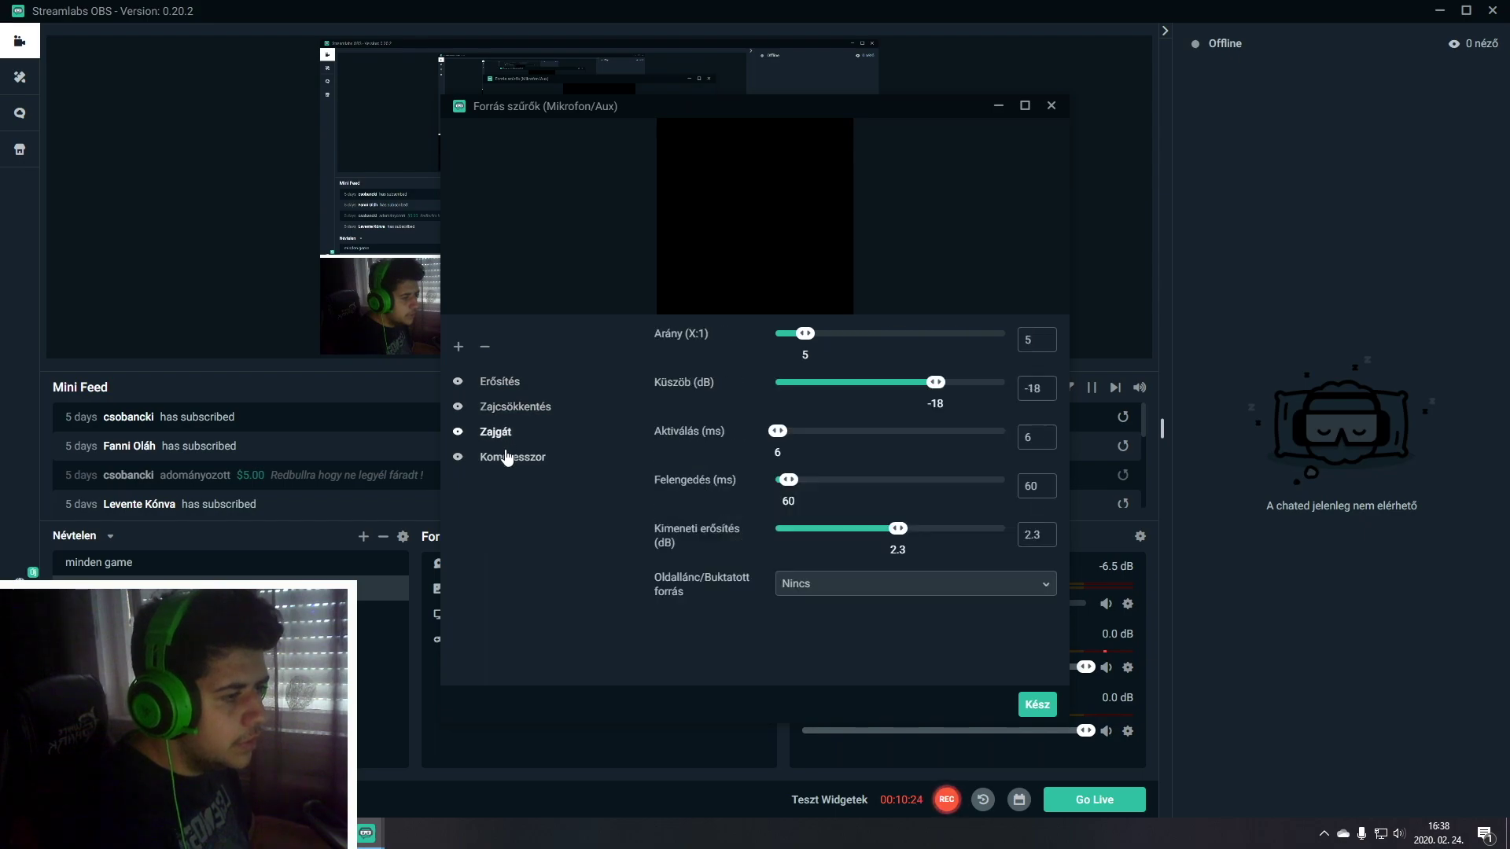
{"action": "left_click", "coordinate": [494, 390]}
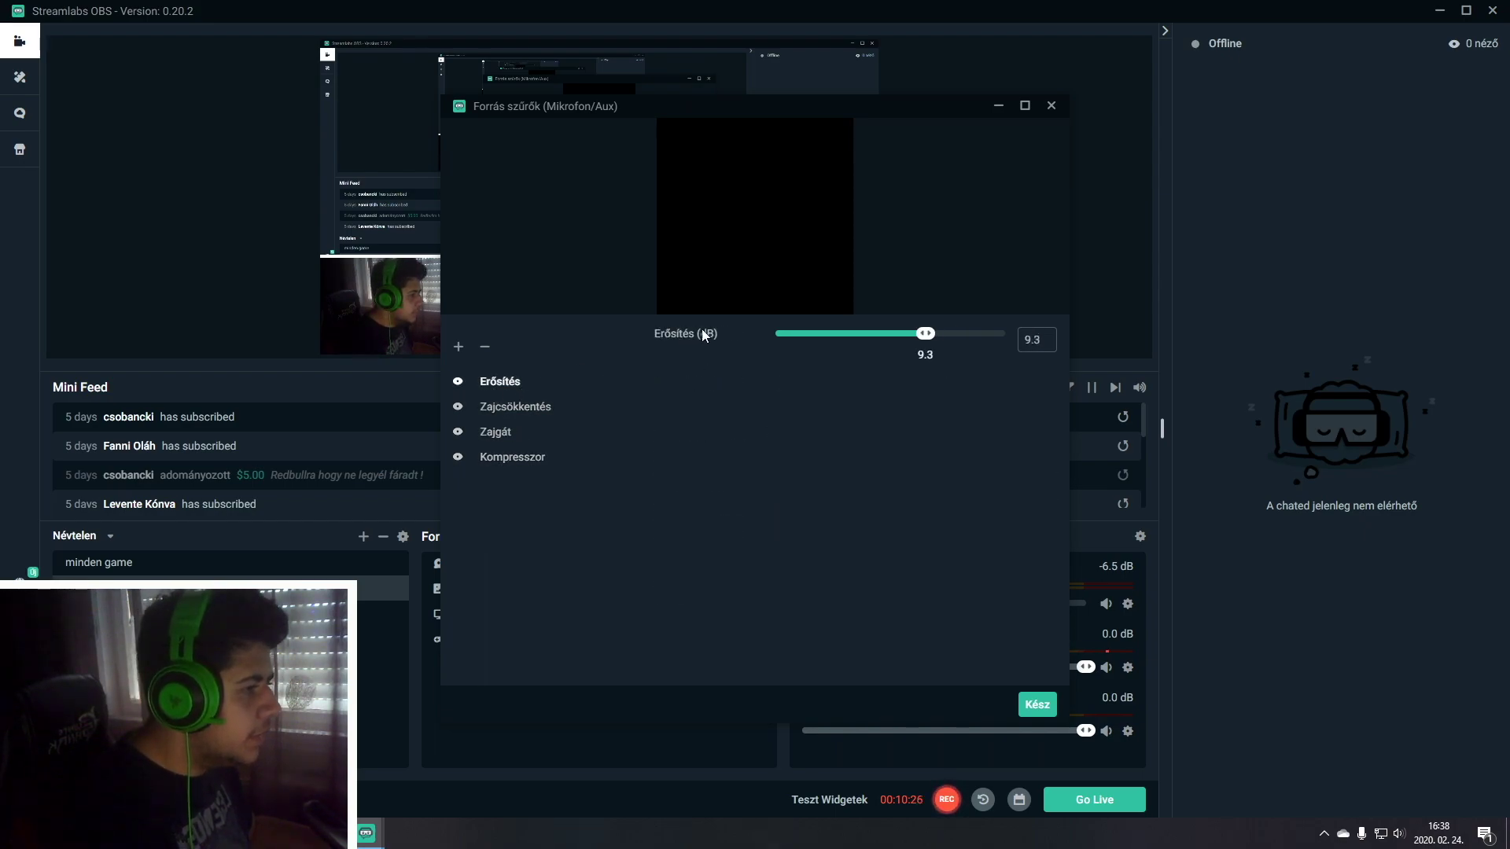
{"action": "left_click", "coordinate": [1047, 706]}
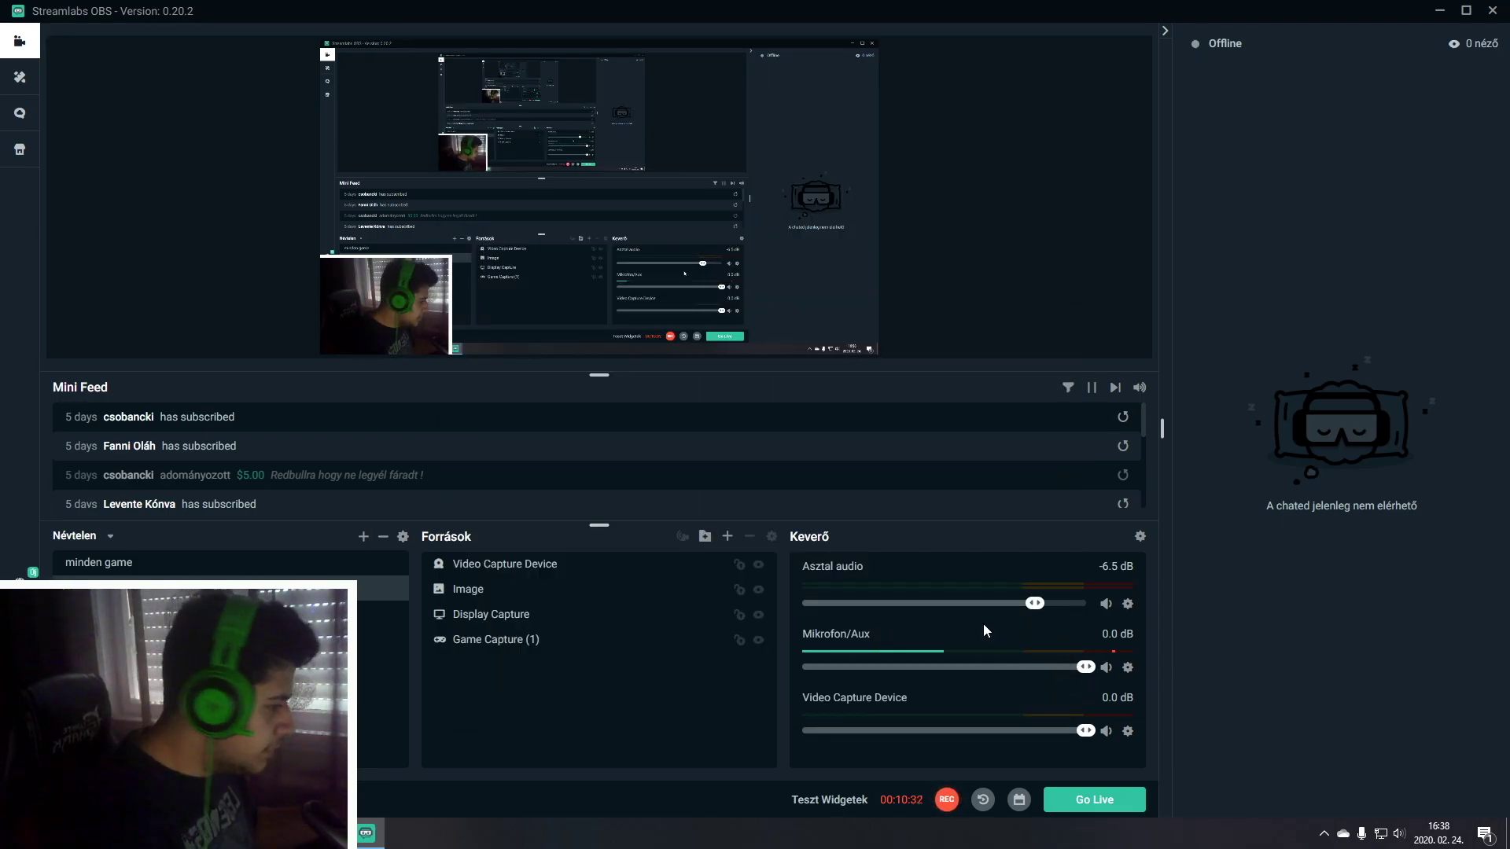
{"action": "left_click", "coordinate": [1128, 669]}
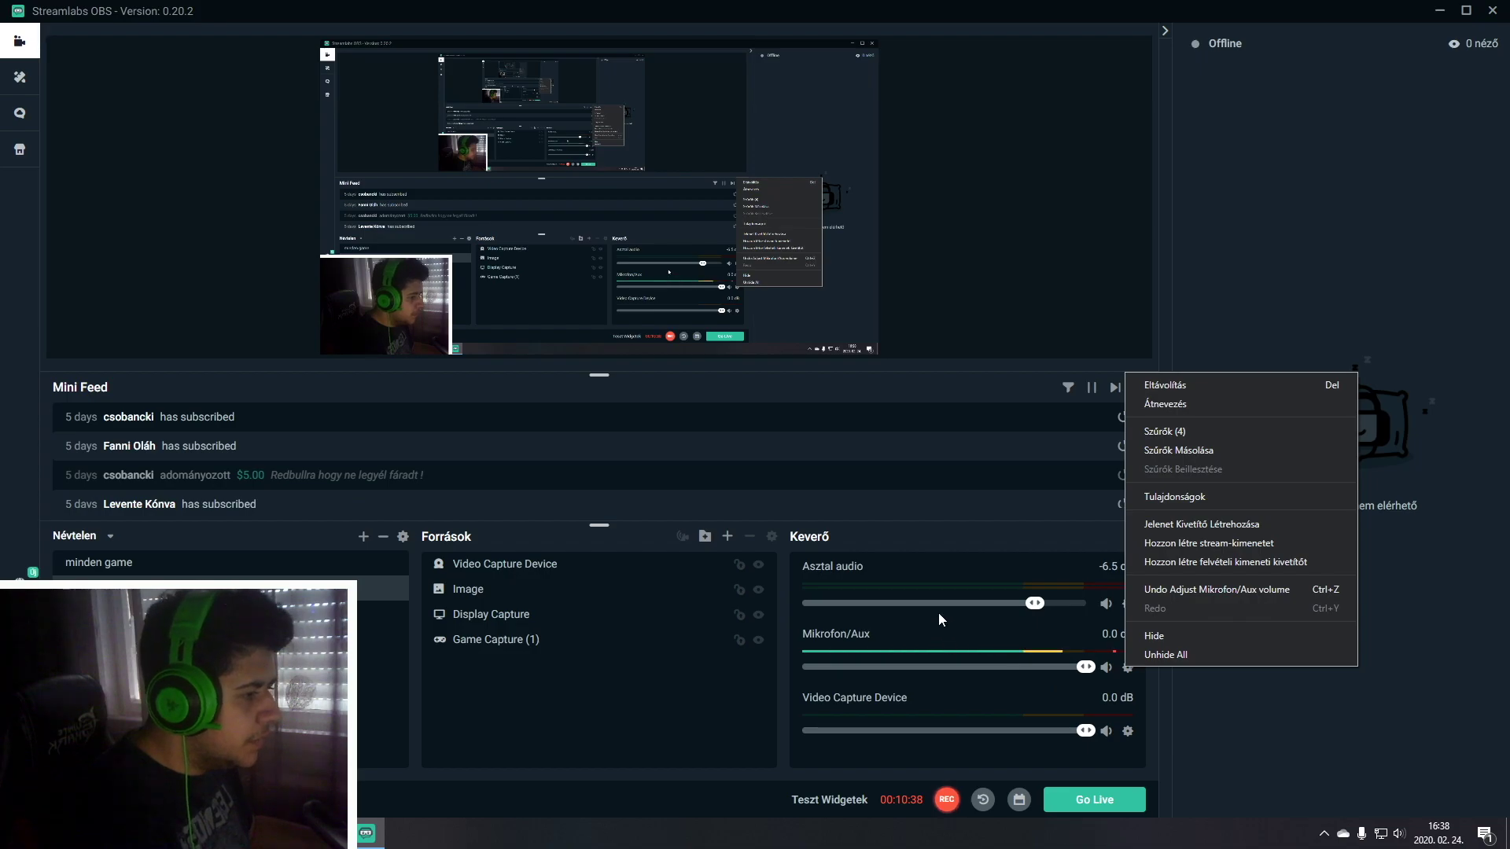
{"action": "left_click", "coordinate": [910, 563]}
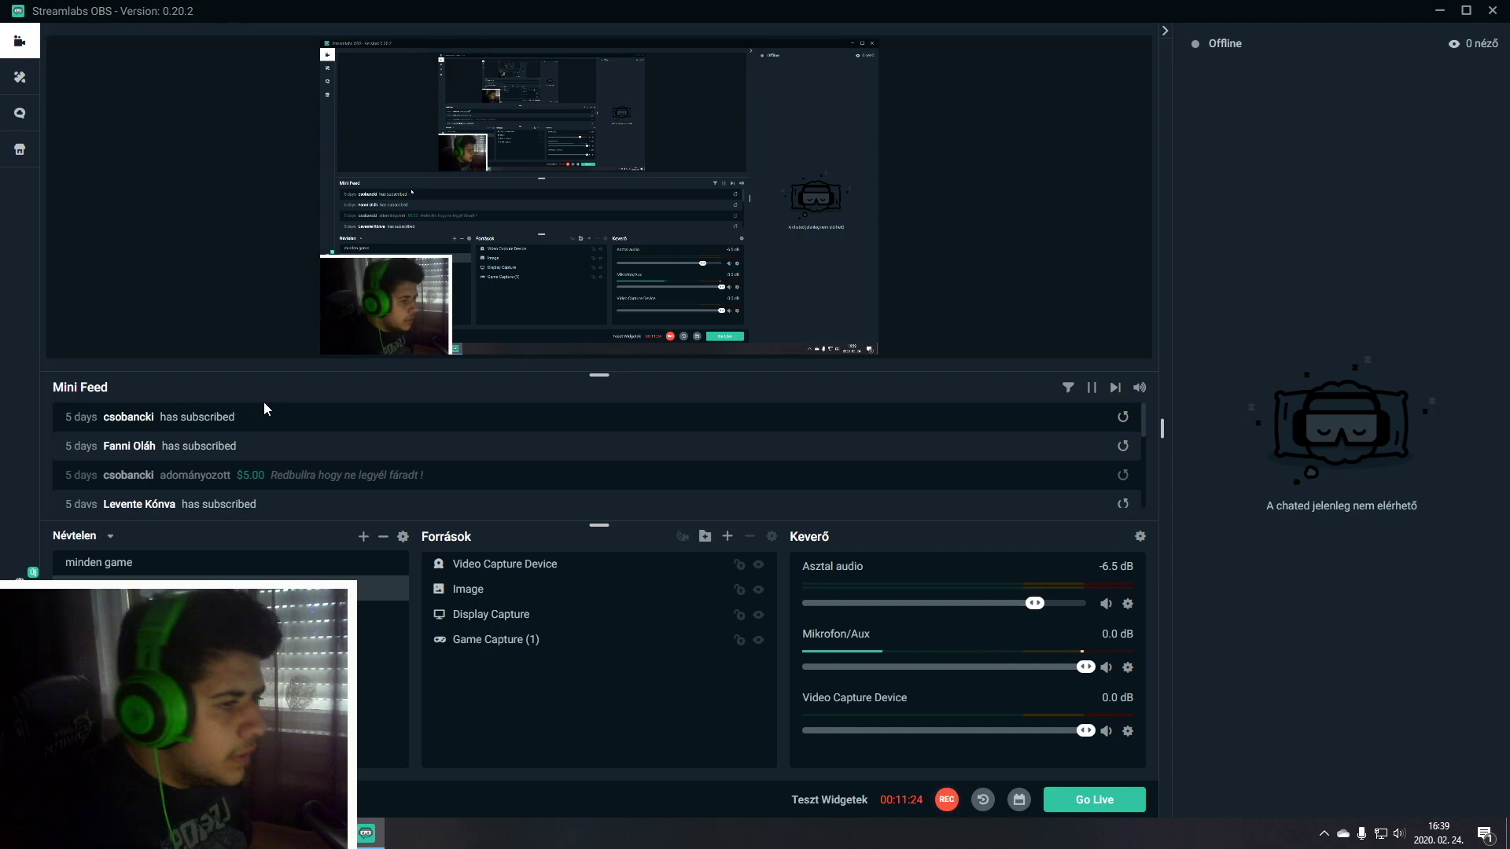
Look through the recent subscriber and donation events in the Mini Feed and return to the newest entries
{"action": "scroll", "coordinate": [312, 458], "scroll_direction": "down", "scroll_amount": 1}
{"action": "scroll", "coordinate": [239, 428], "scroll_direction": "up", "scroll_amount": 1}
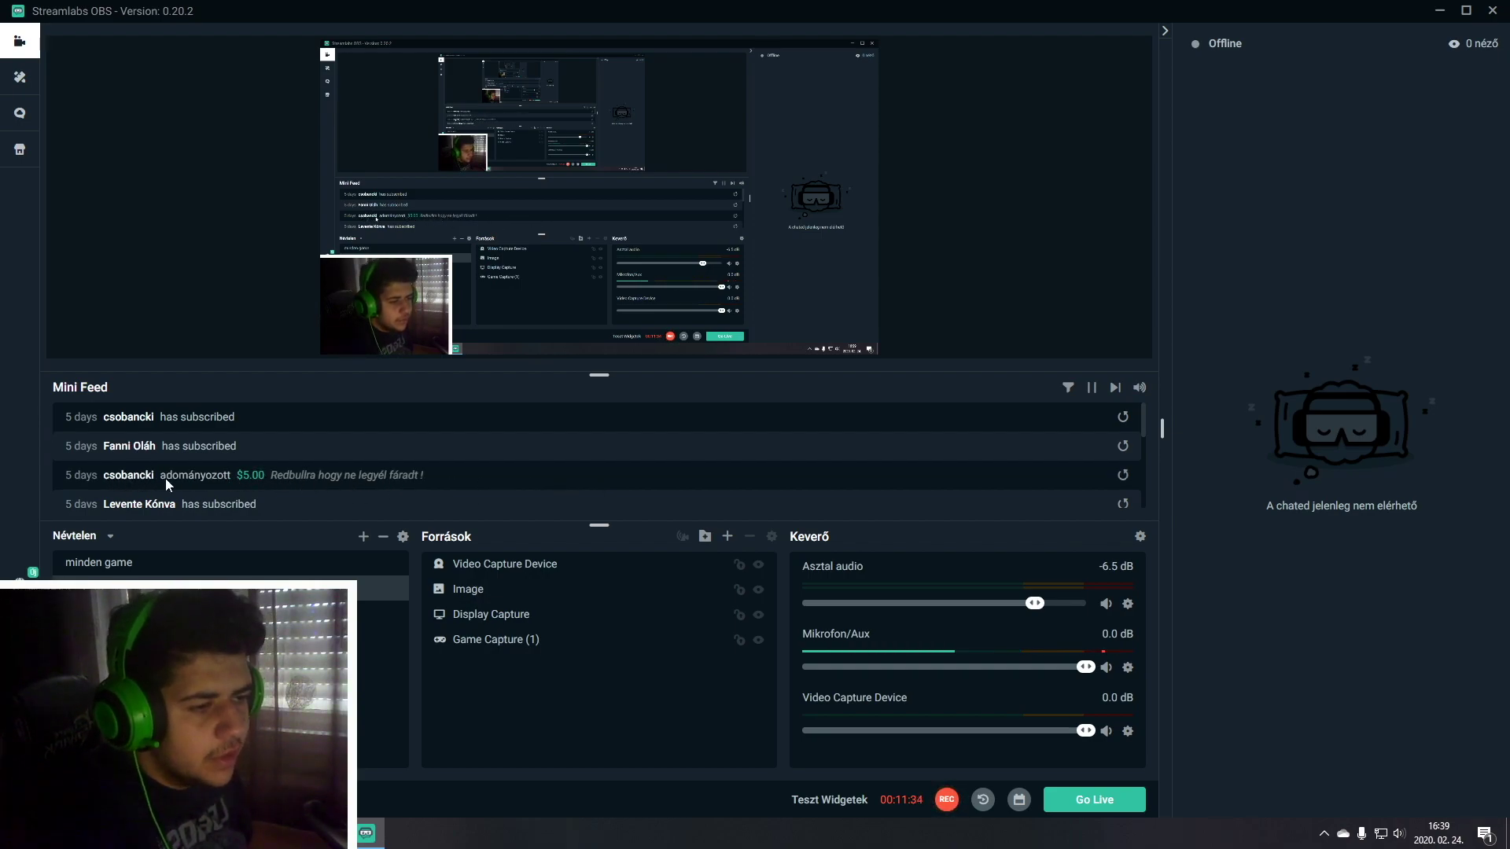
{"action": "left_click", "coordinate": [101, 448]}
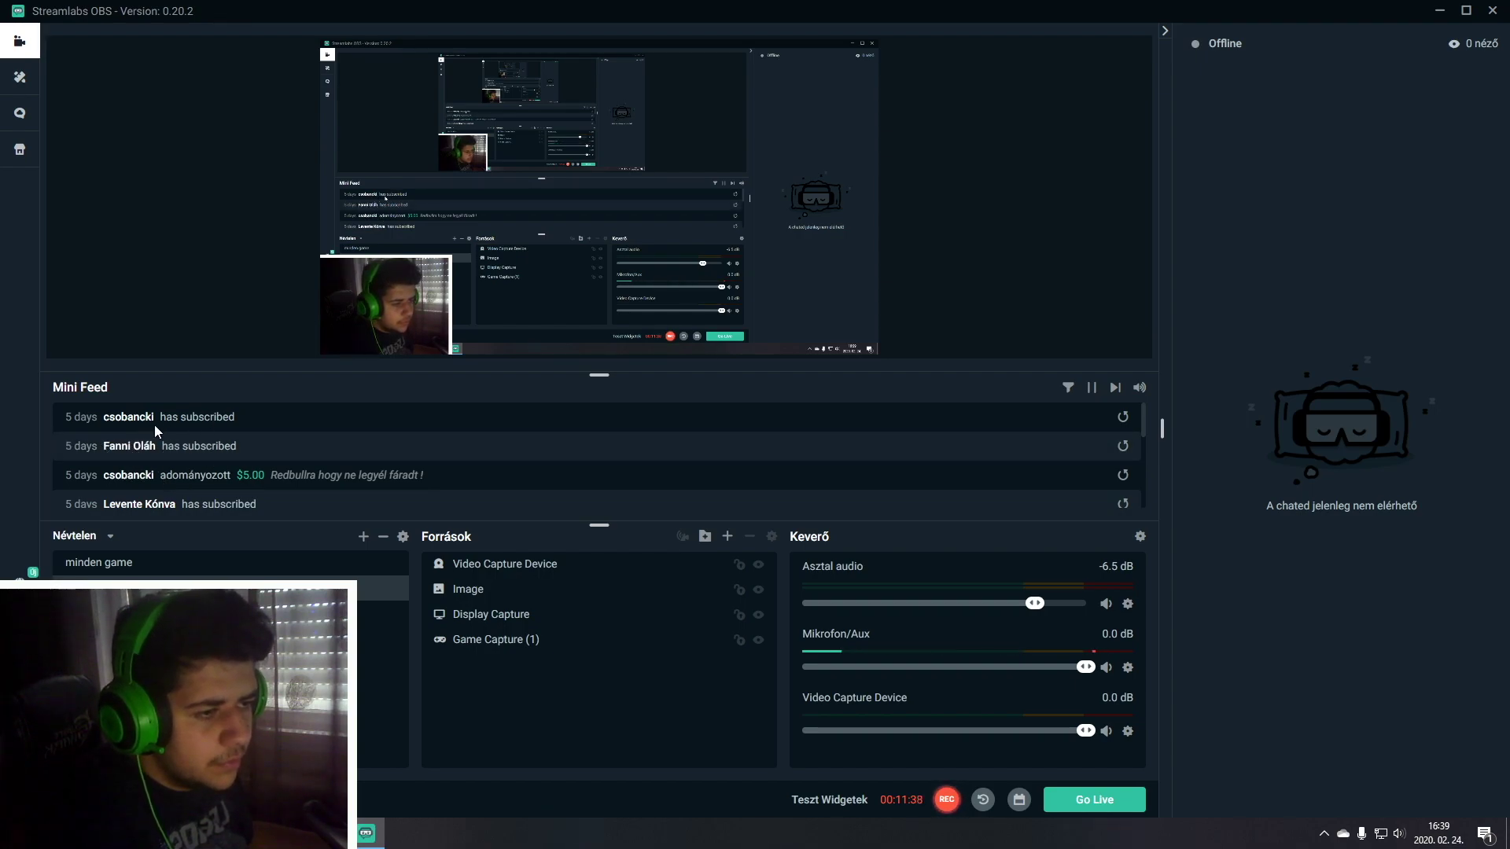
{"action": "scroll", "coordinate": [163, 423], "scroll_direction": "down", "scroll_amount": 1}
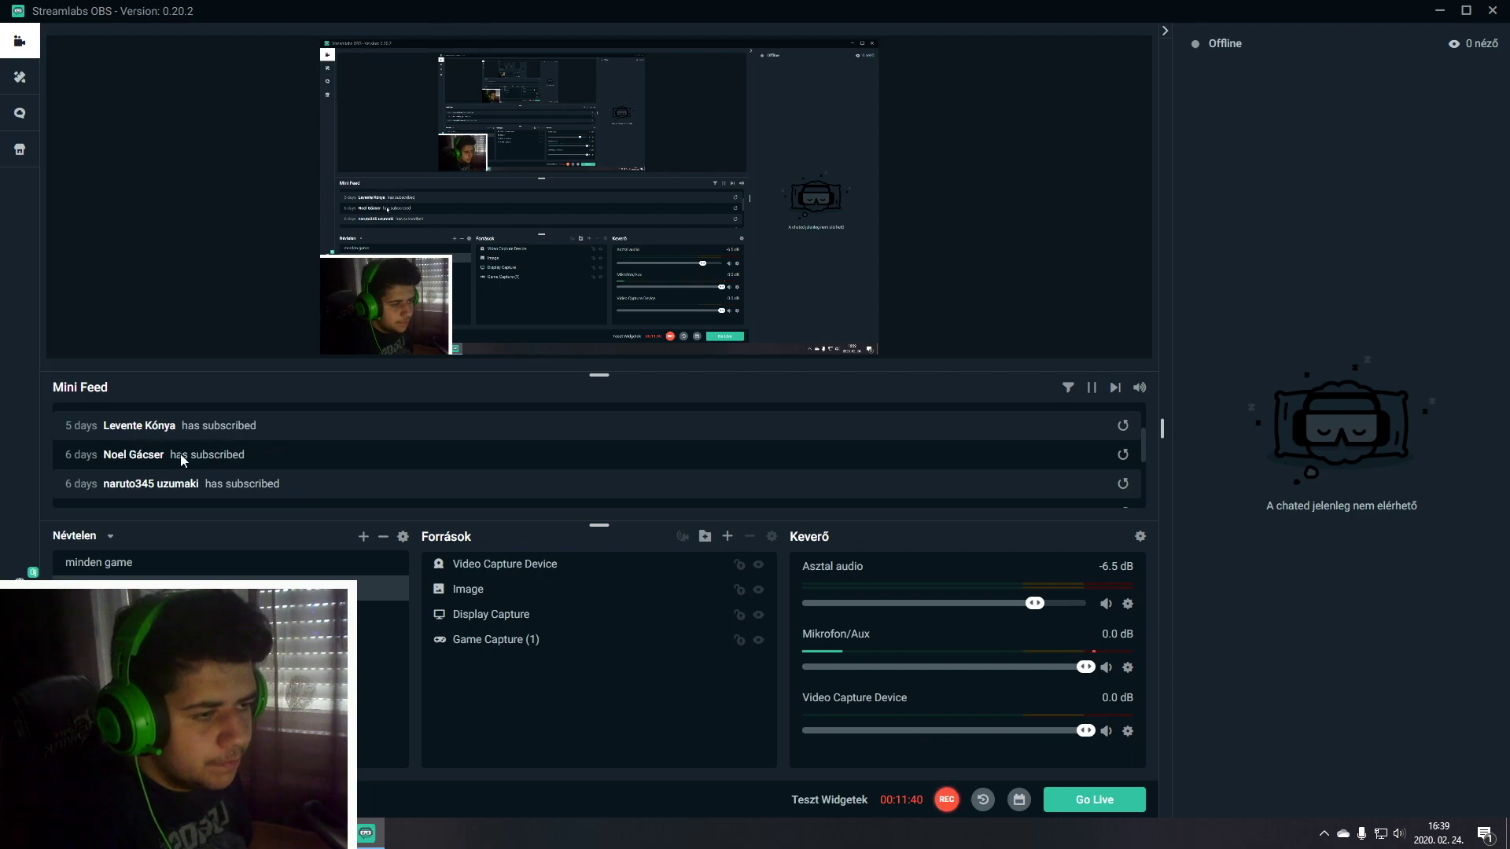
{"action": "scroll", "coordinate": [189, 457], "scroll_direction": "down", "scroll_amount": 1}
{"action": "scroll", "coordinate": [202, 466], "scroll_direction": "up", "scroll_amount": 3}
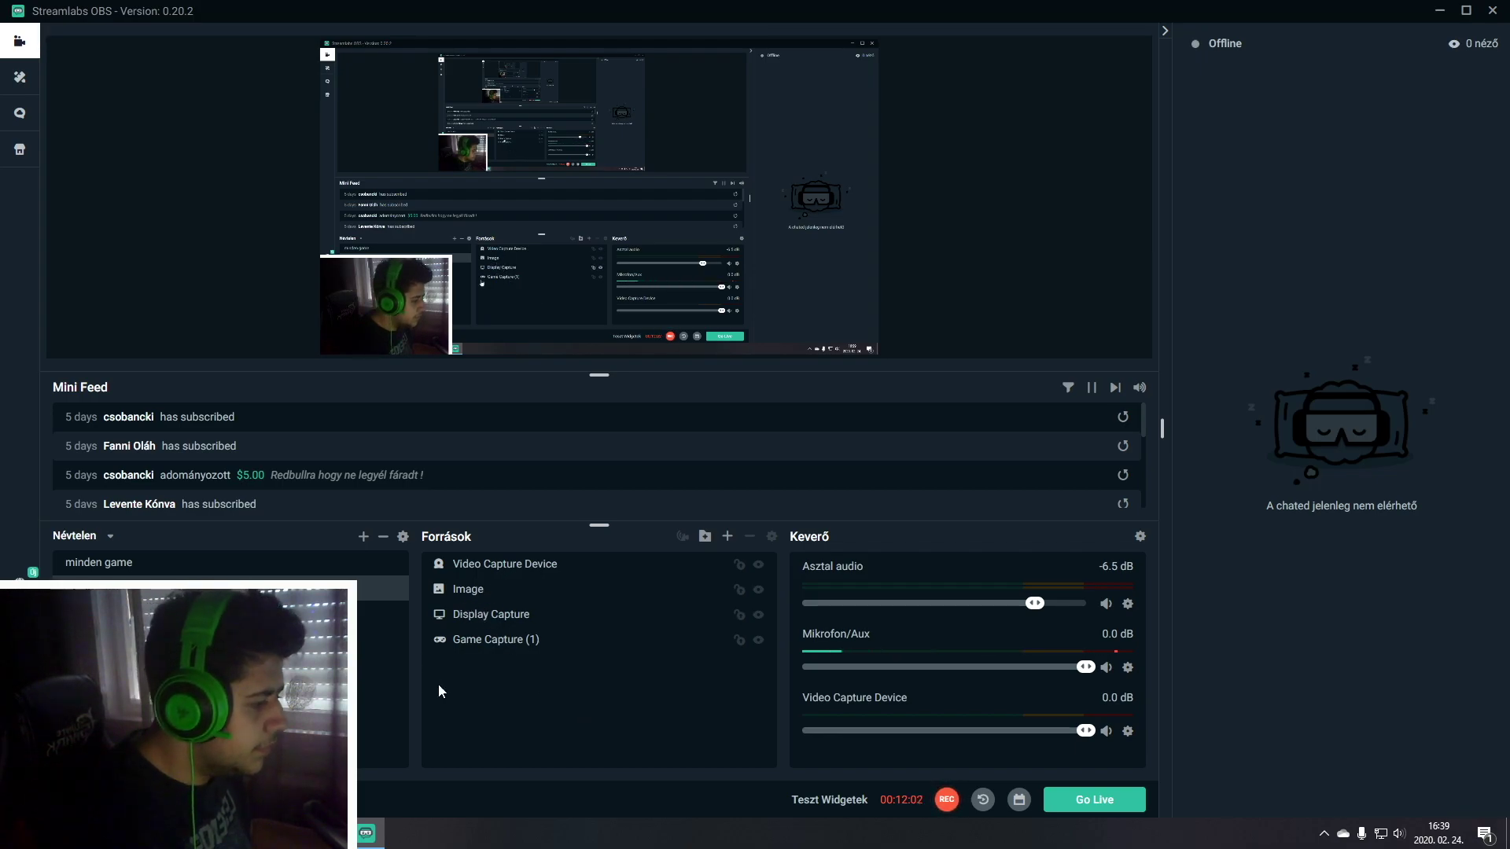
Add an Értesítésdoboz (Alert Box) widget source and shrink it to about the webcam's width in the canvas's upper-left corner
{"action": "left_click", "coordinate": [728, 538]}
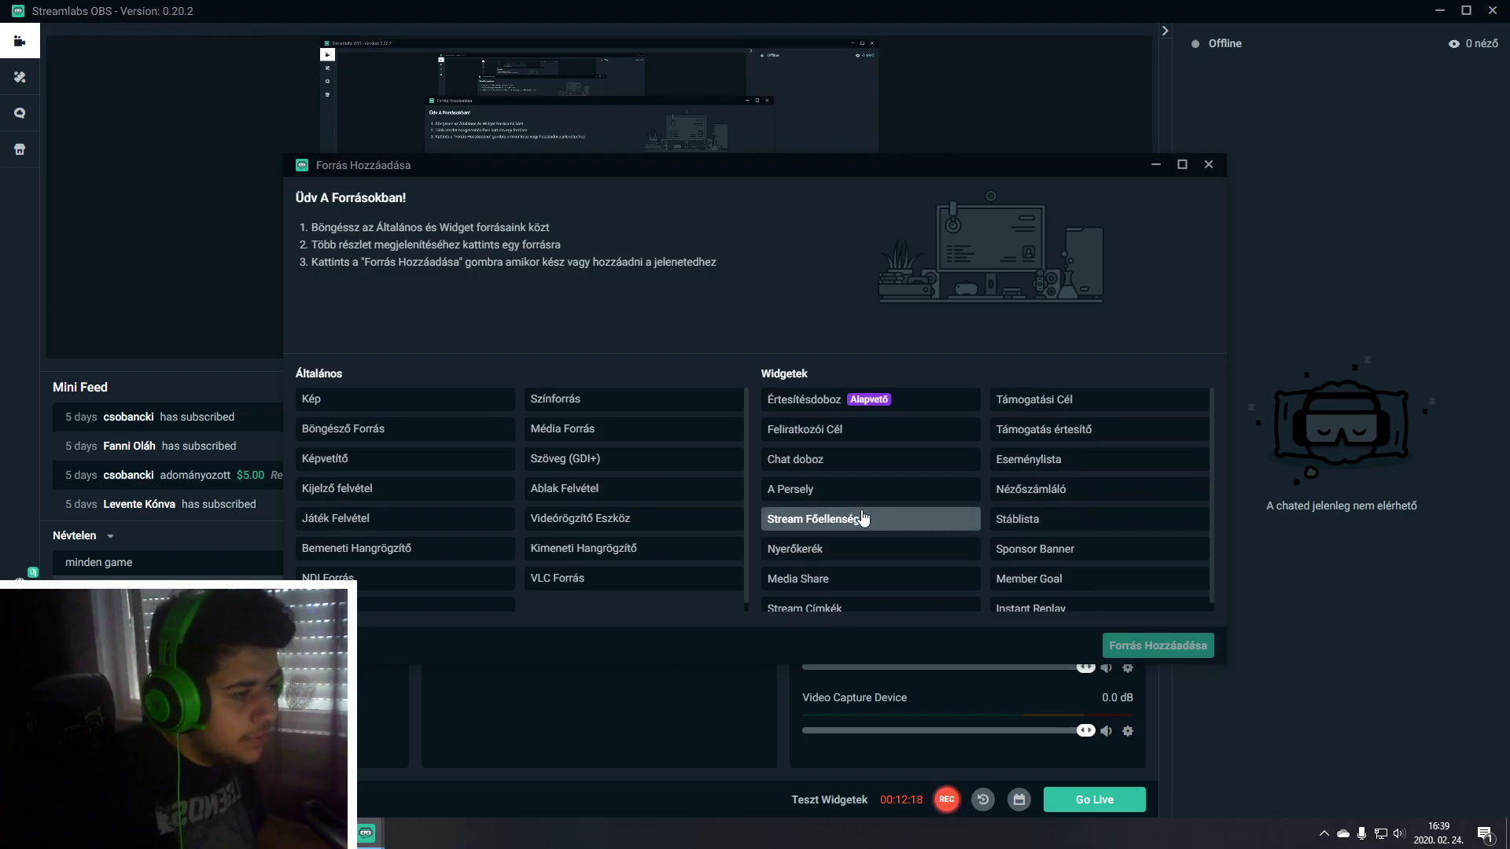
{"action": "left_click", "coordinate": [818, 399]}
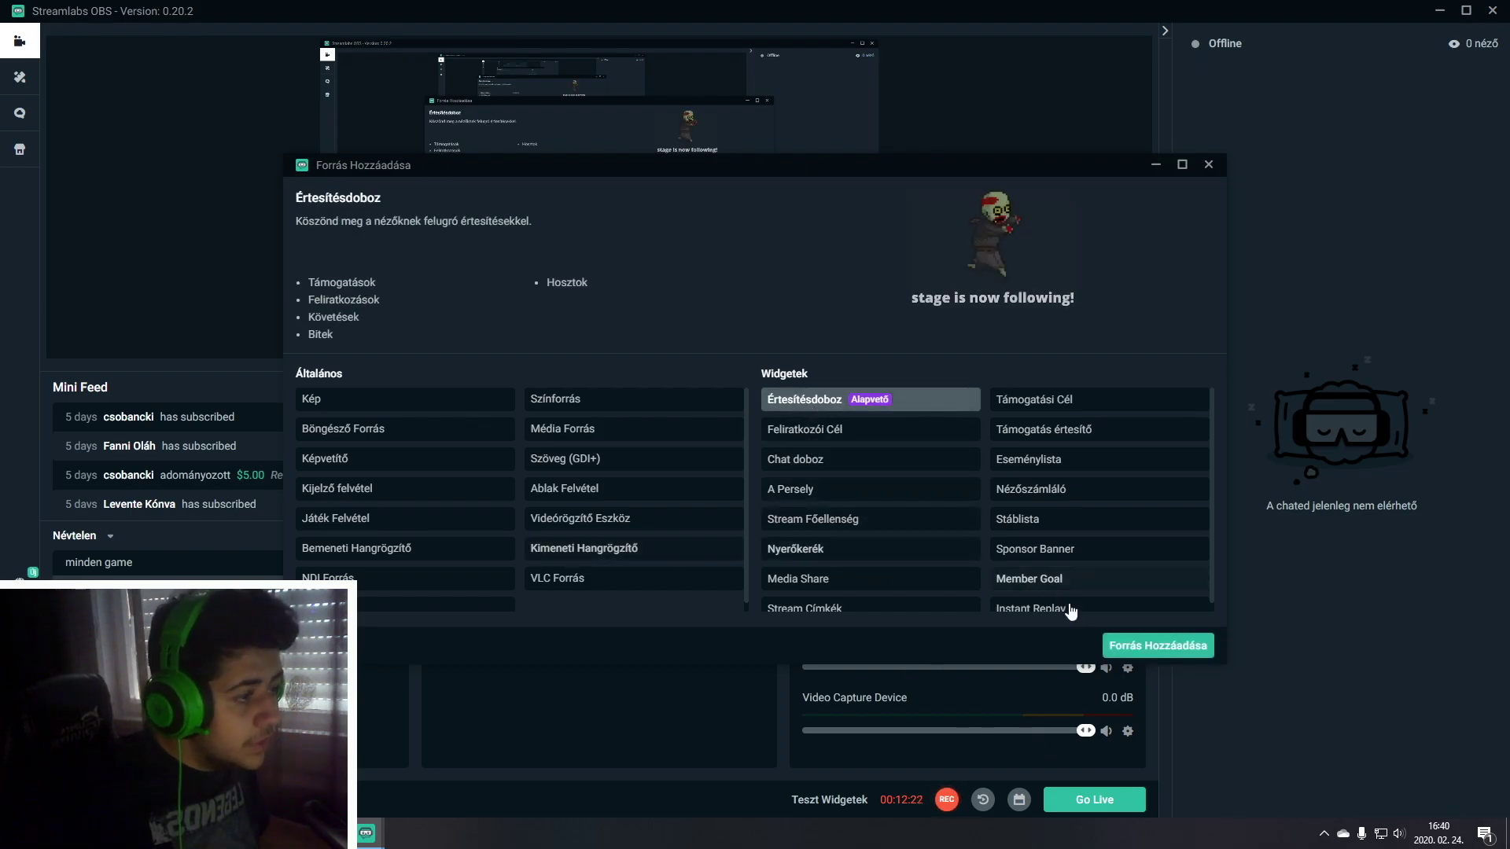
{"action": "left_click", "coordinate": [1158, 646]}
{"action": "left_click", "coordinate": [924, 522]}
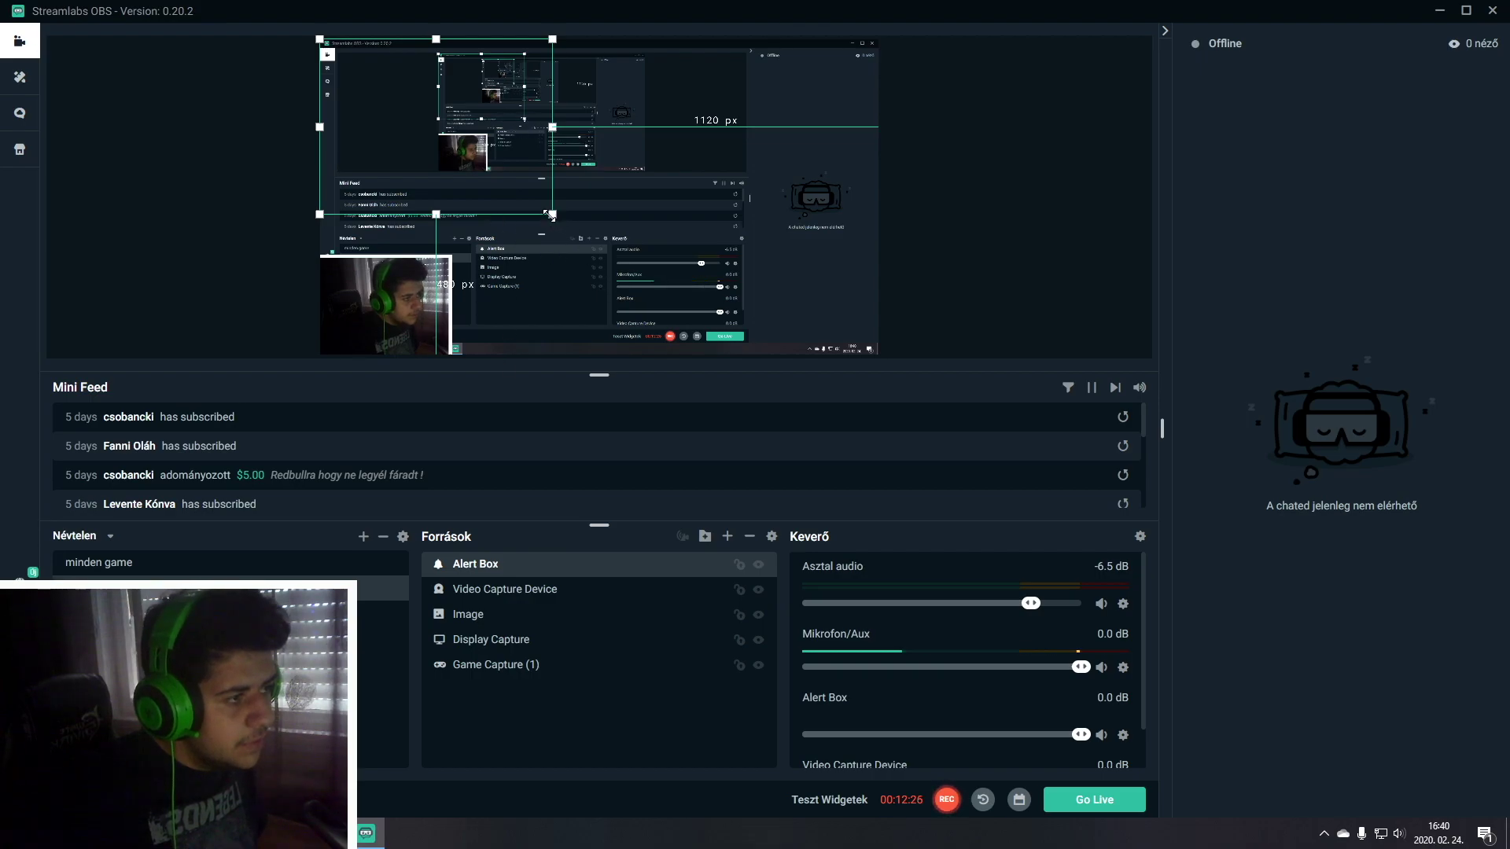
{"action": "left_click_drag", "start_coordinate": [550, 215], "coordinate": [453, 138]}
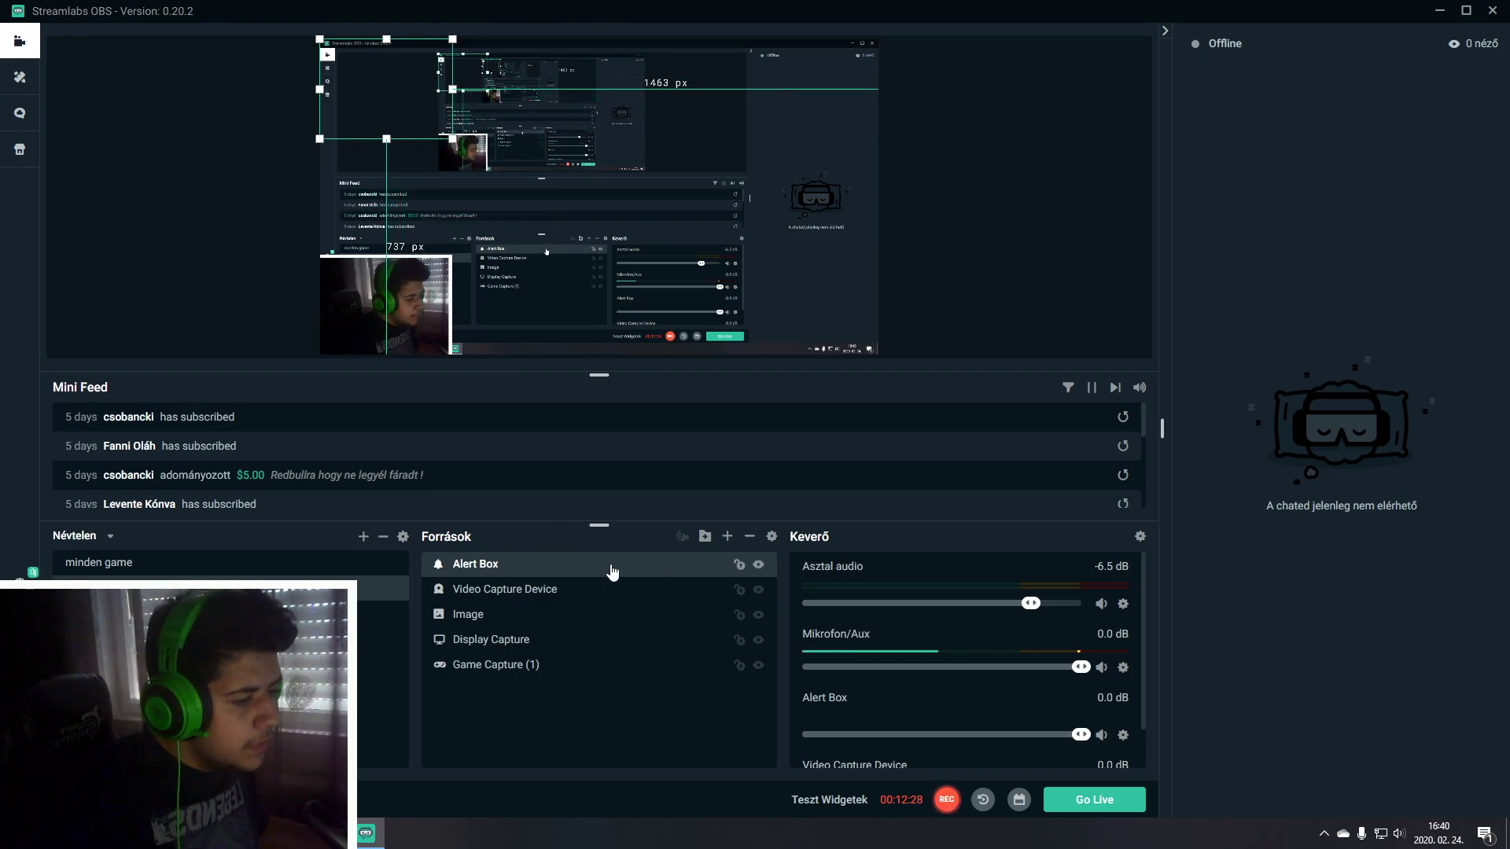
Open the Alert Box settings, move the window clear of the preview, and examine the Super Chat and Felíratkozók alert entries
{"action": "double_click", "coordinate": [614, 571]}
{"action": "left_click_drag", "start_coordinate": [735, 34], "coordinate": [724, 476]}
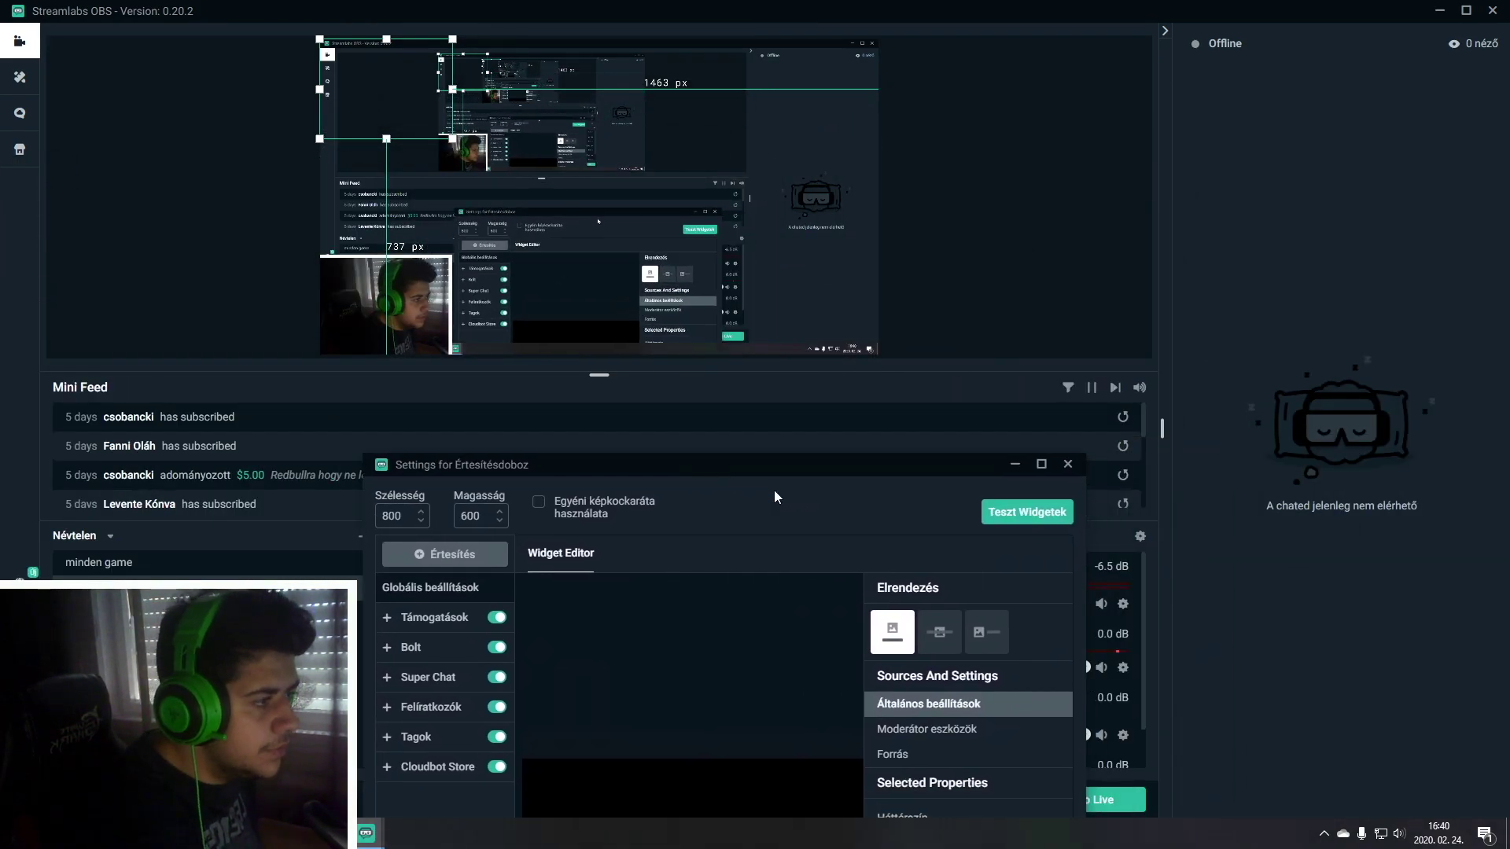
{"action": "left_click", "coordinate": [611, 154]}
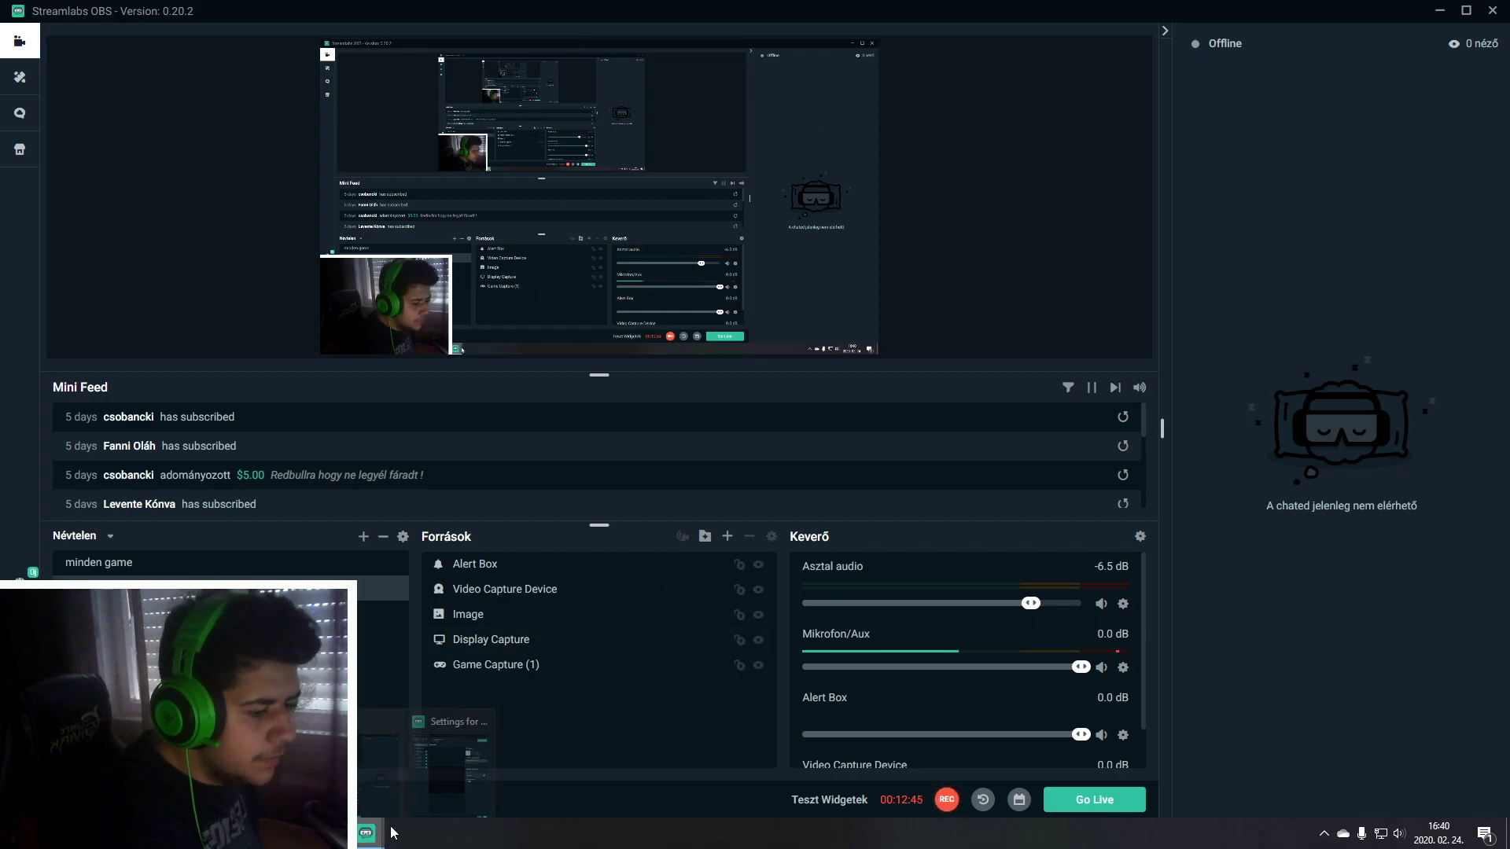
{"action": "left_click", "coordinate": [383, 834]}
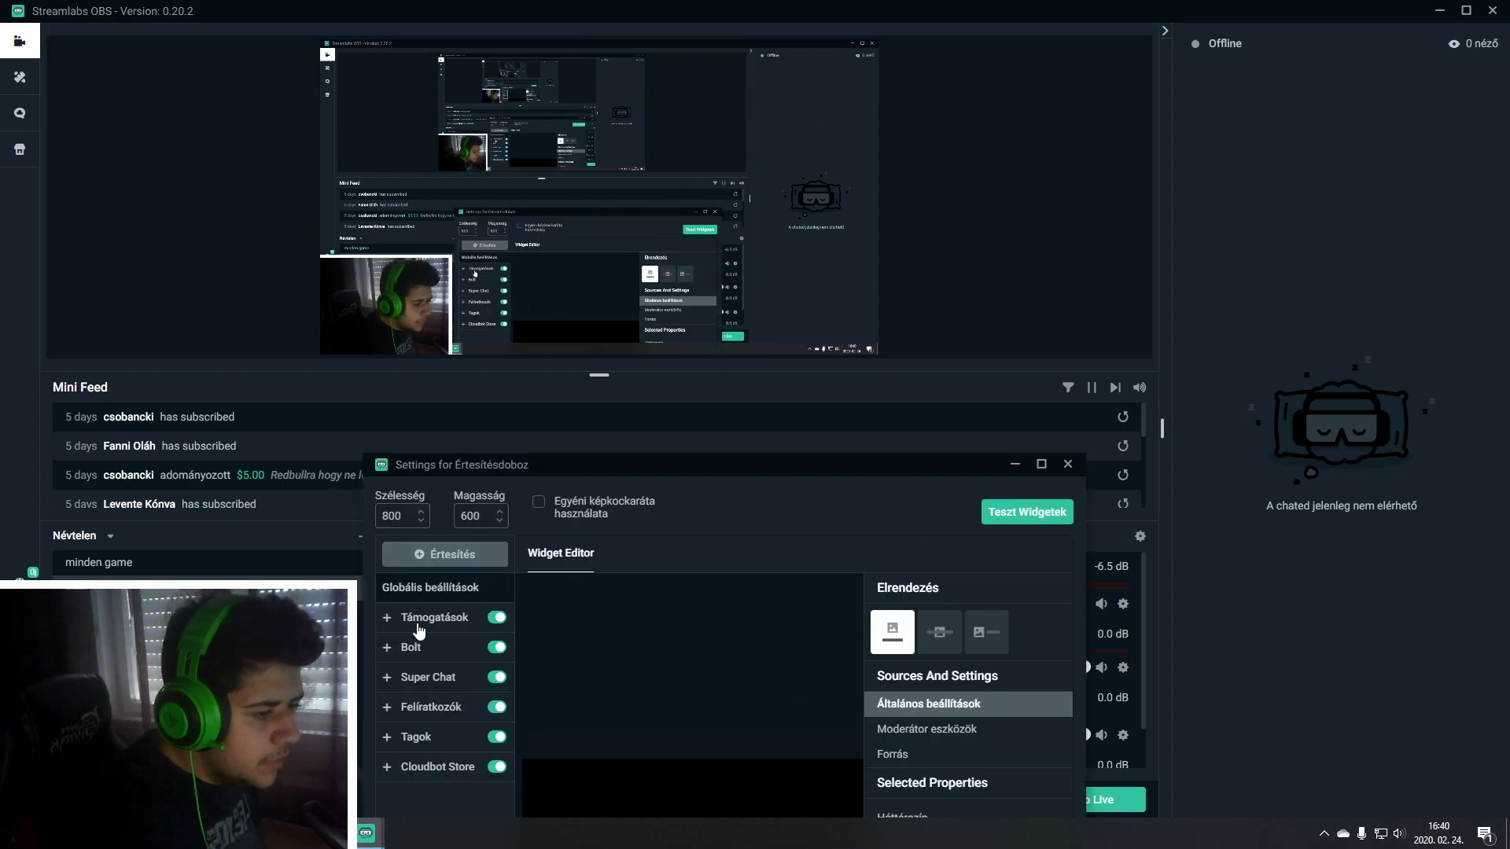
{"action": "left_click", "coordinate": [387, 678]}
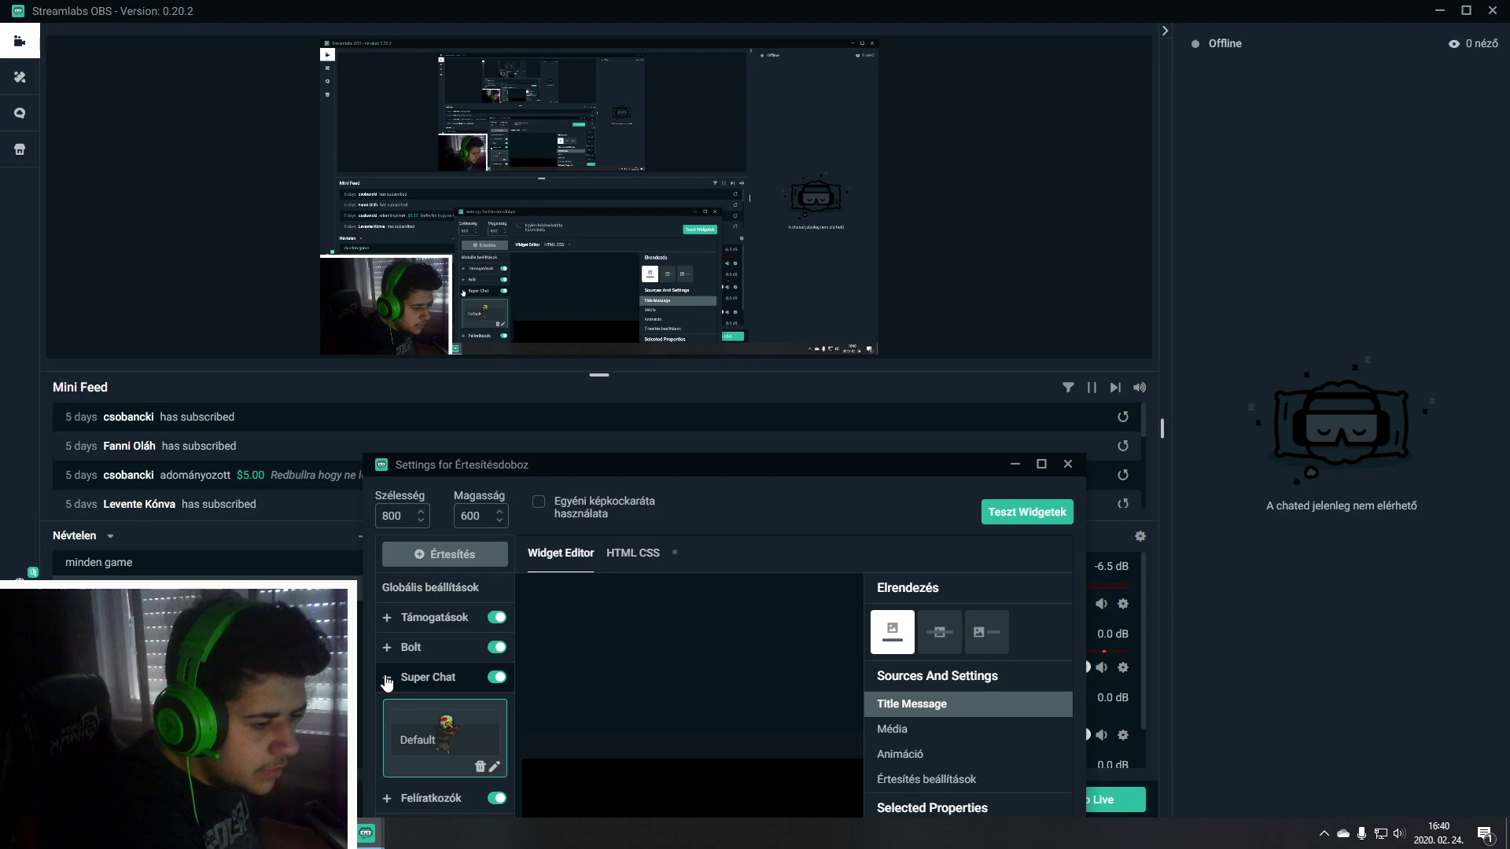
{"action": "left_click", "coordinate": [387, 679]}
{"action": "left_click", "coordinate": [423, 710]}
{"action": "left_click", "coordinate": [452, 705]}
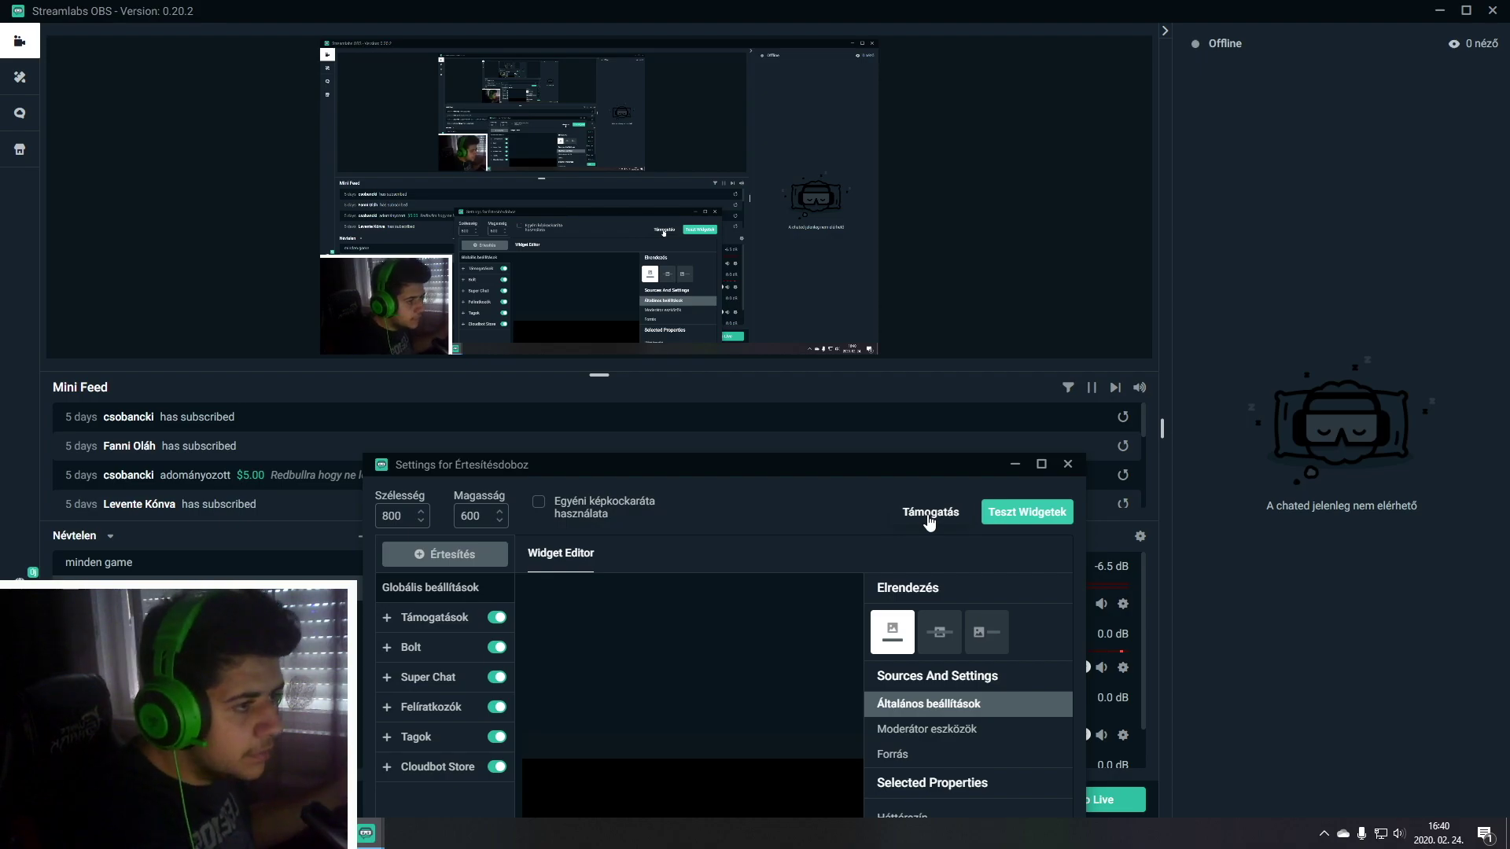
Send a test Támogatás alert to the scene and shrink the Alert Box further in the canvas's upper-left corner
{"action": "left_click", "coordinate": [928, 515]}
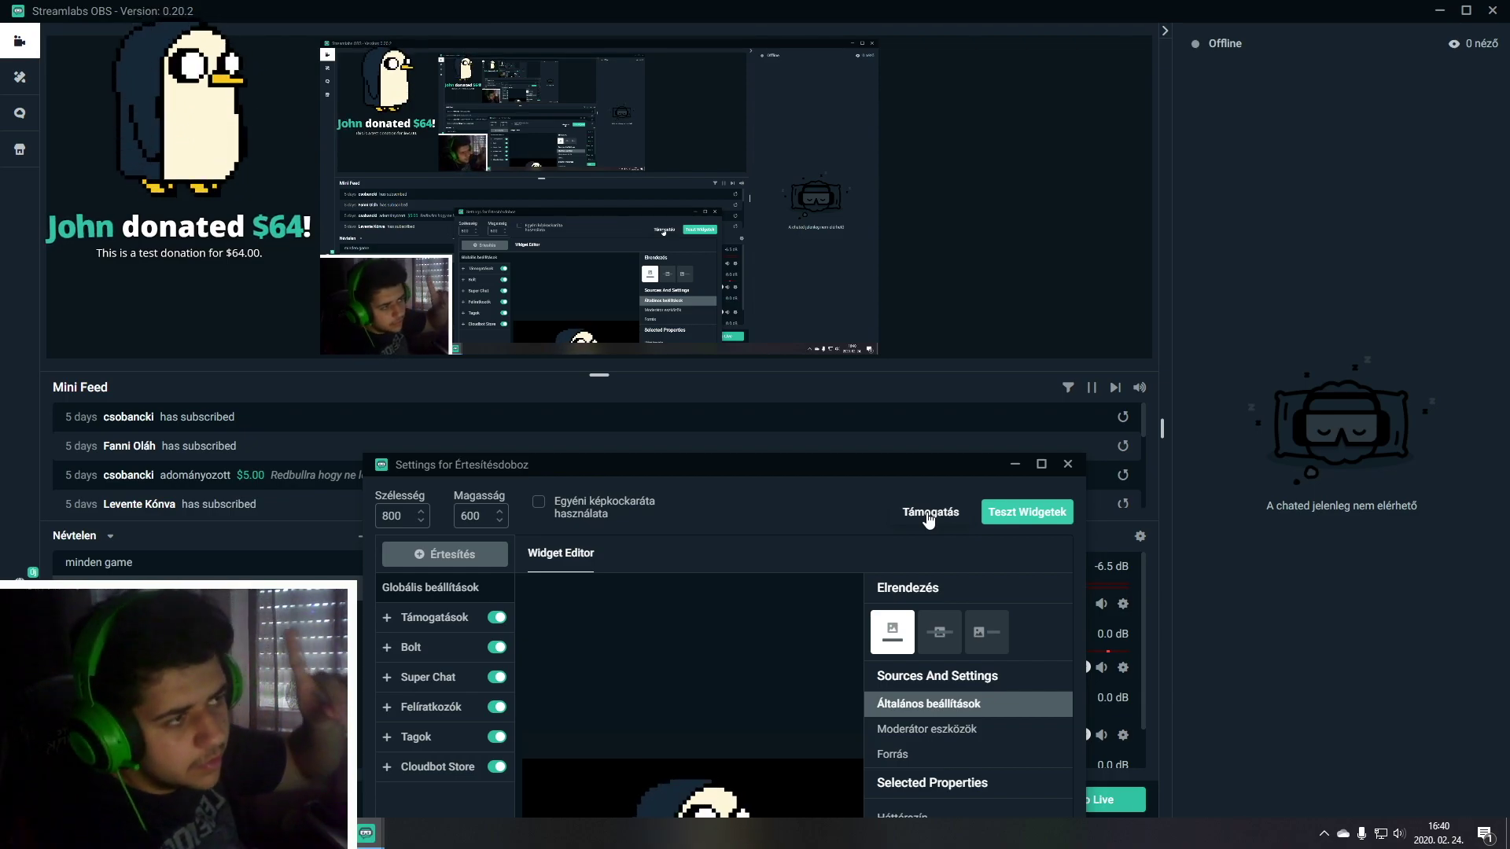
{"action": "left_click", "coordinate": [1068, 464]}
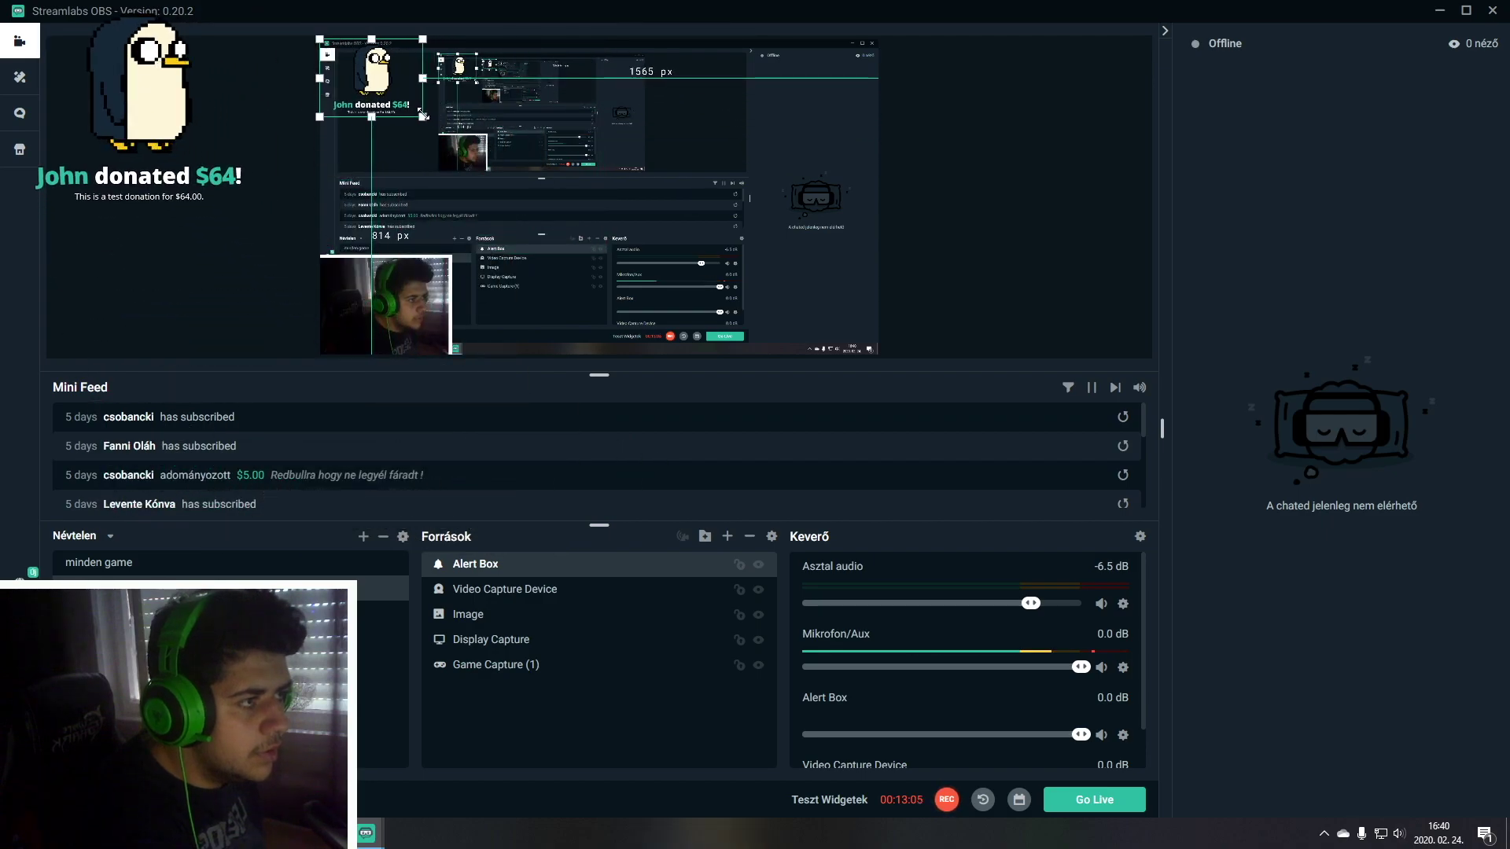
Return to the Alert Box settings, expand the Super Chat alert to view its title message options, and keep the window off the preview
{"action": "mouse_move", "coordinate": [380, 818]}
{"action": "left_click", "coordinate": [425, 759]}
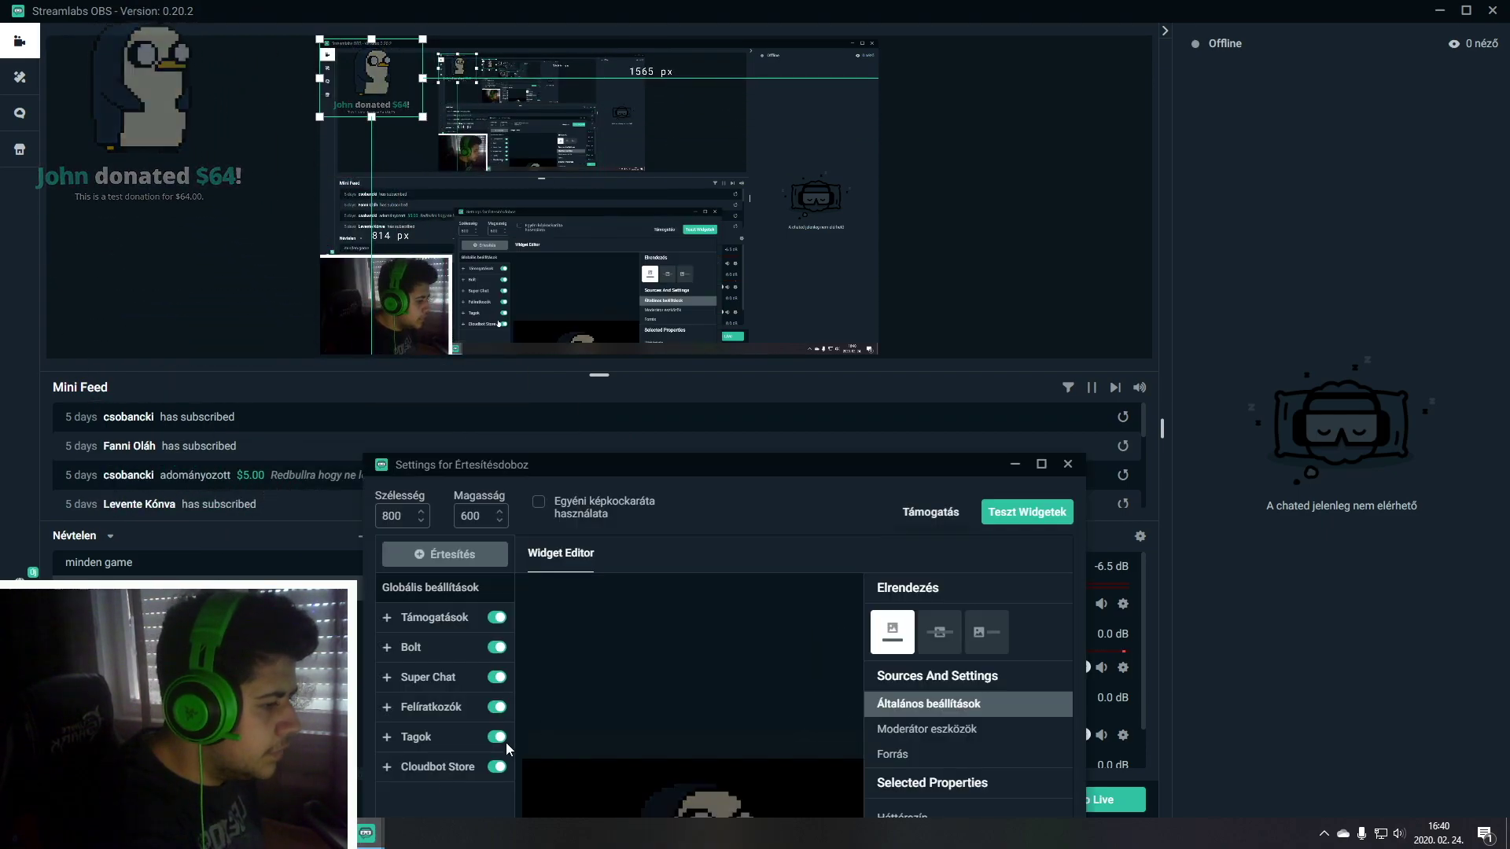
{"action": "left_click_drag", "start_coordinate": [787, 362], "coordinate": [882, 53]}
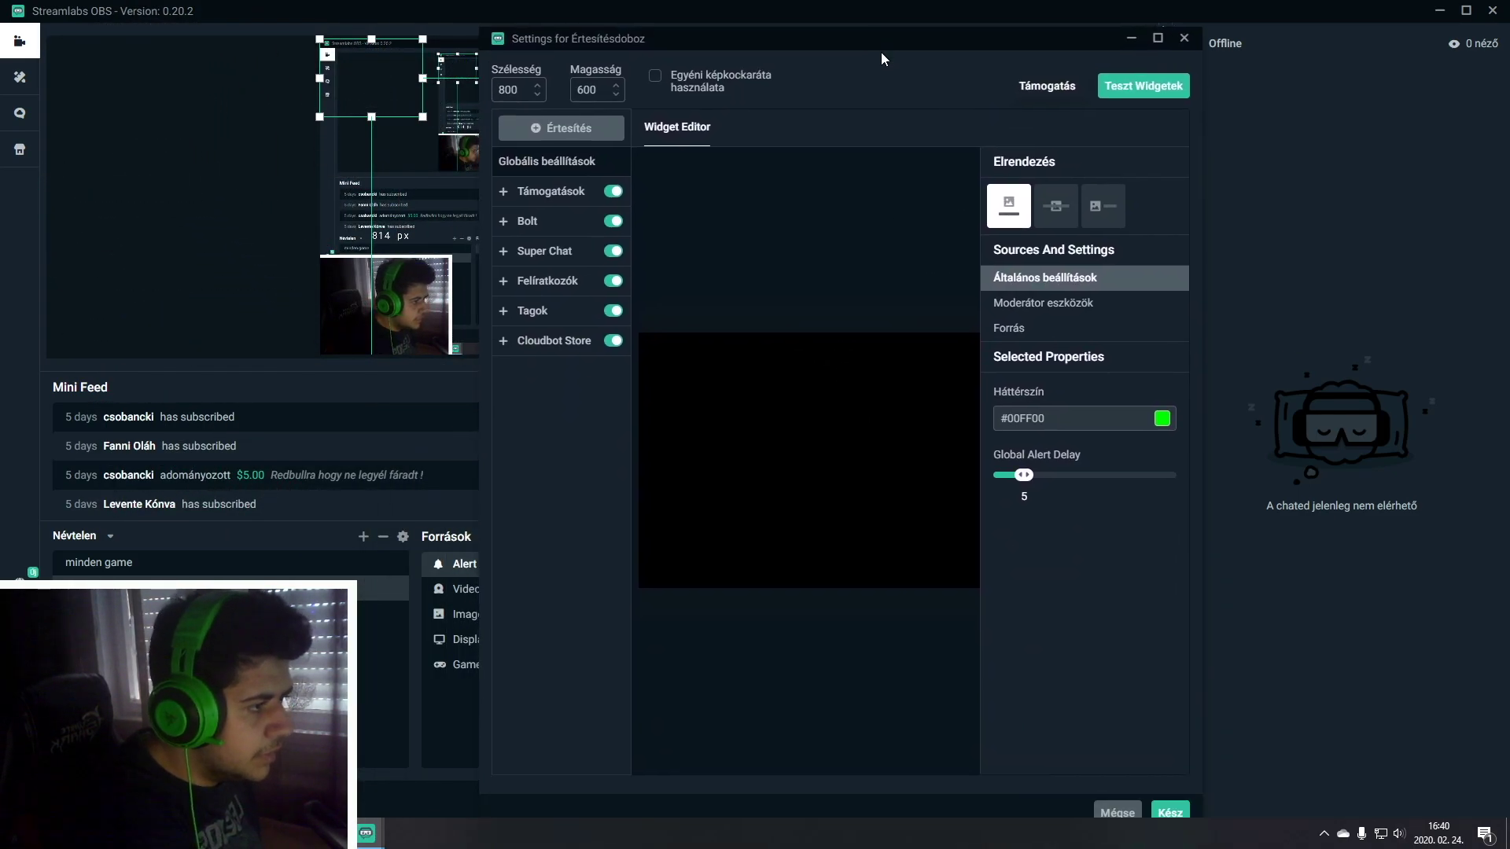
{"action": "left_click", "coordinate": [538, 253]}
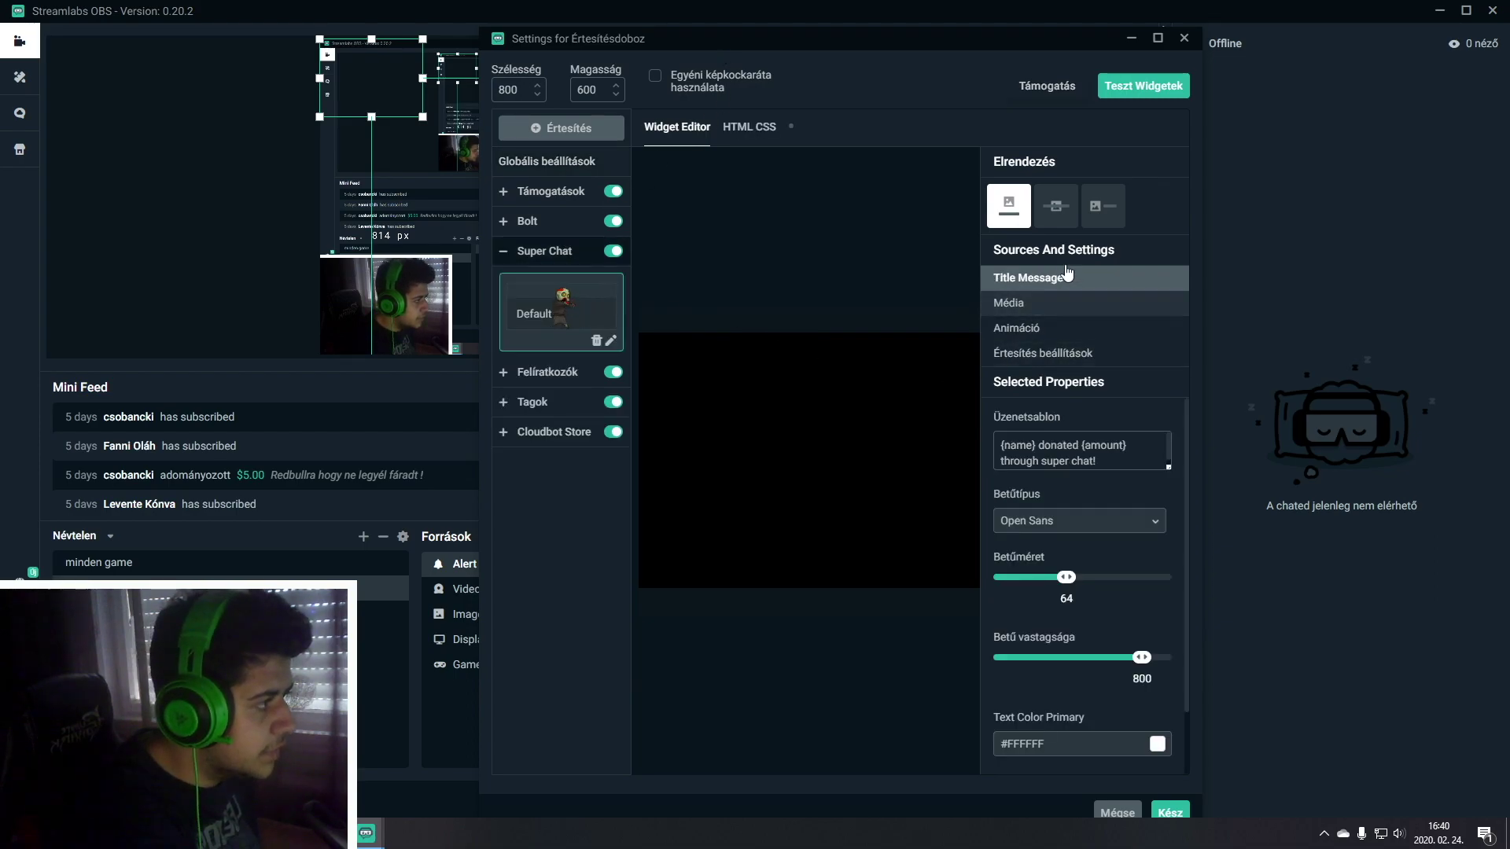
{"action": "left_click_drag", "start_coordinate": [1022, 40], "coordinate": [1206, 173]}
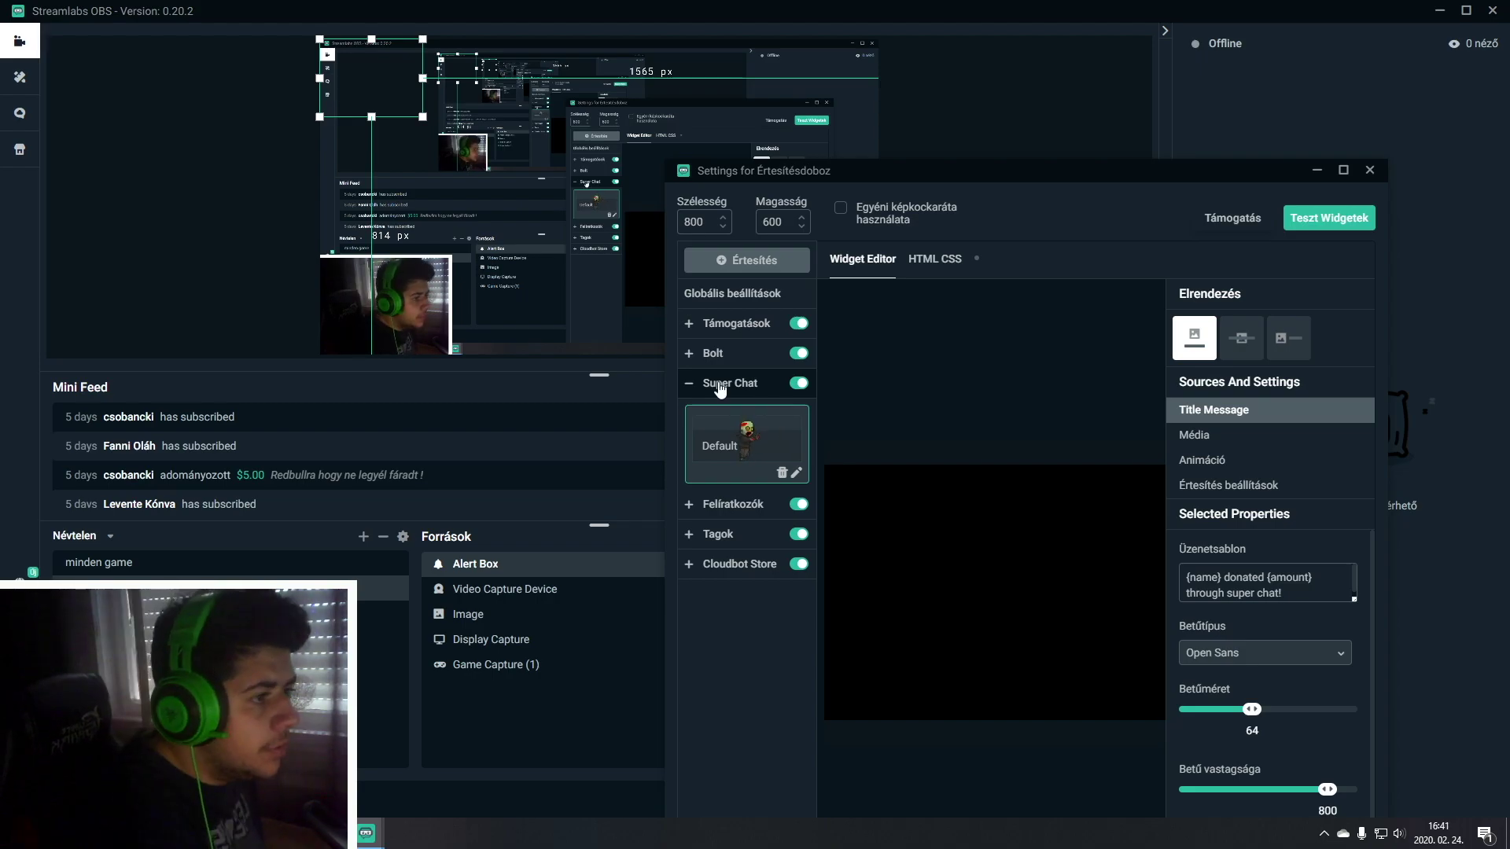
{"action": "left_click_drag", "start_coordinate": [926, 192], "coordinate": [938, 139]}
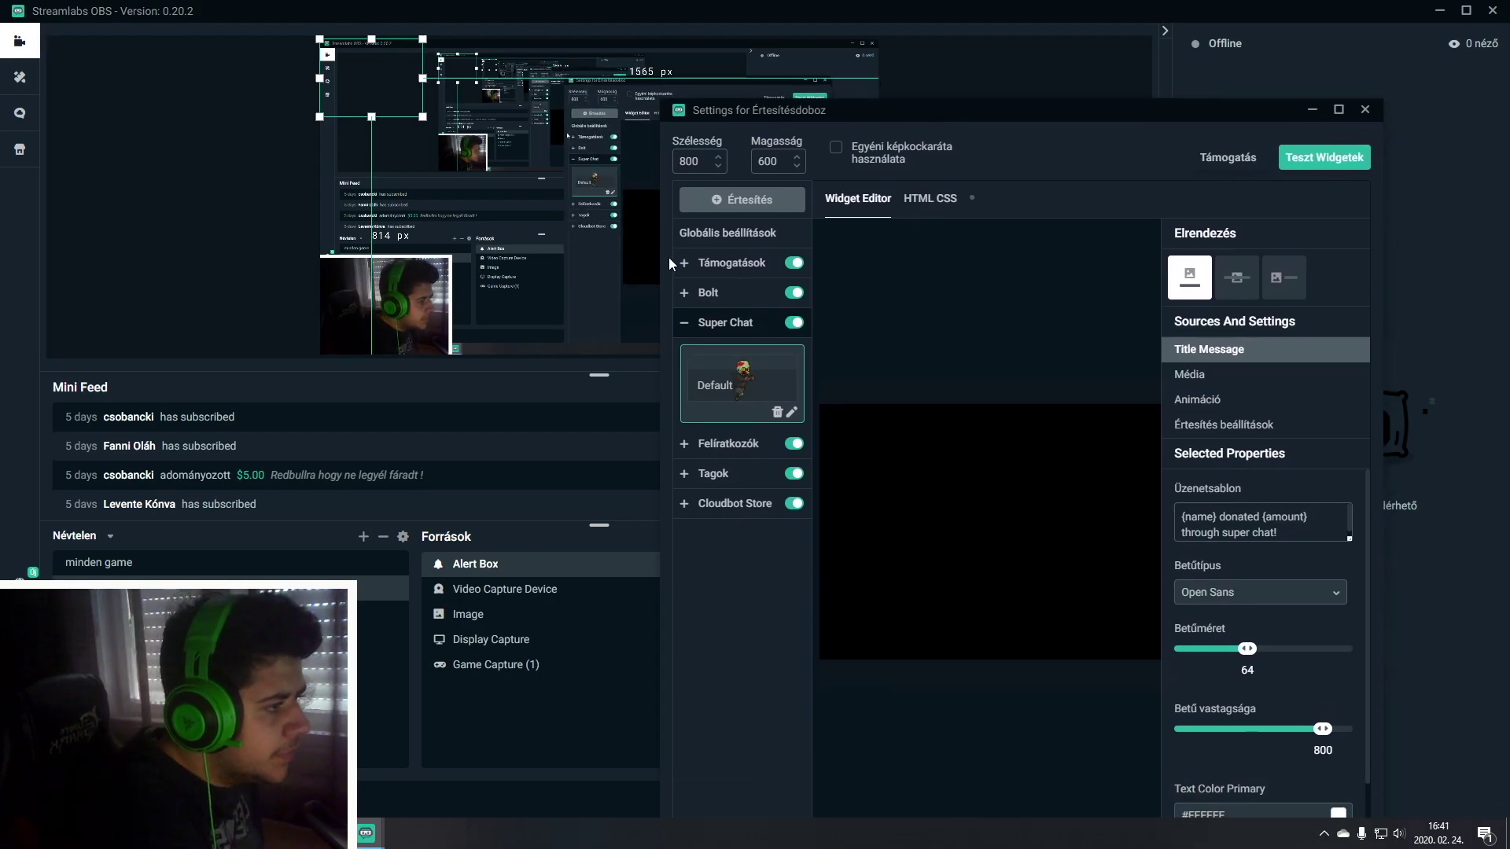
Expand the Felíratkozók alert, send a test Támogatás alert, and keep the settings window off the canvas preview
{"action": "left_click", "coordinate": [684, 323]}
{"action": "left_click", "coordinate": [715, 354]}
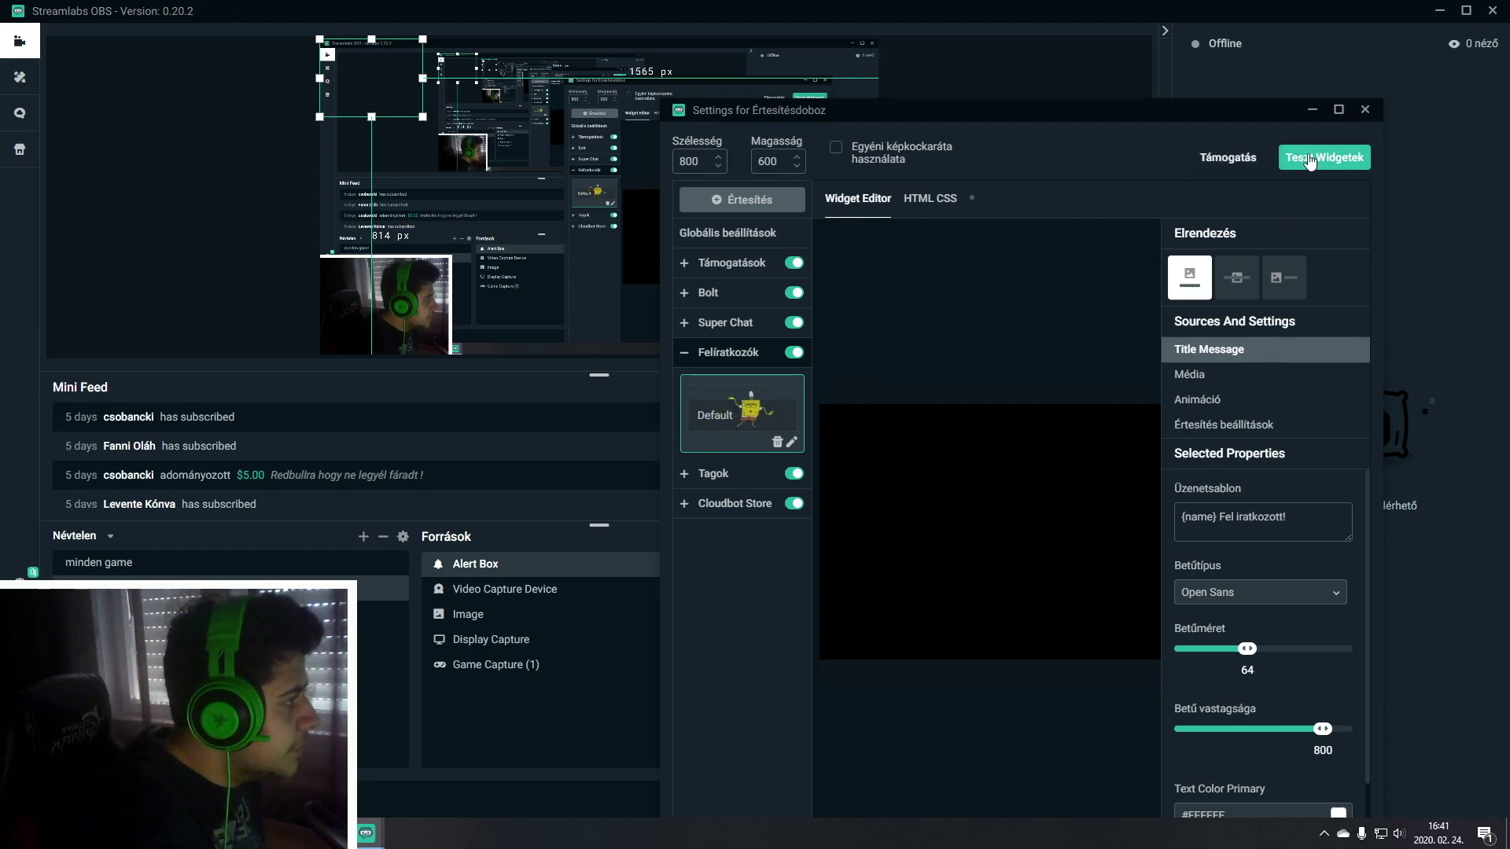
{"action": "left_click", "coordinate": [1225, 160]}
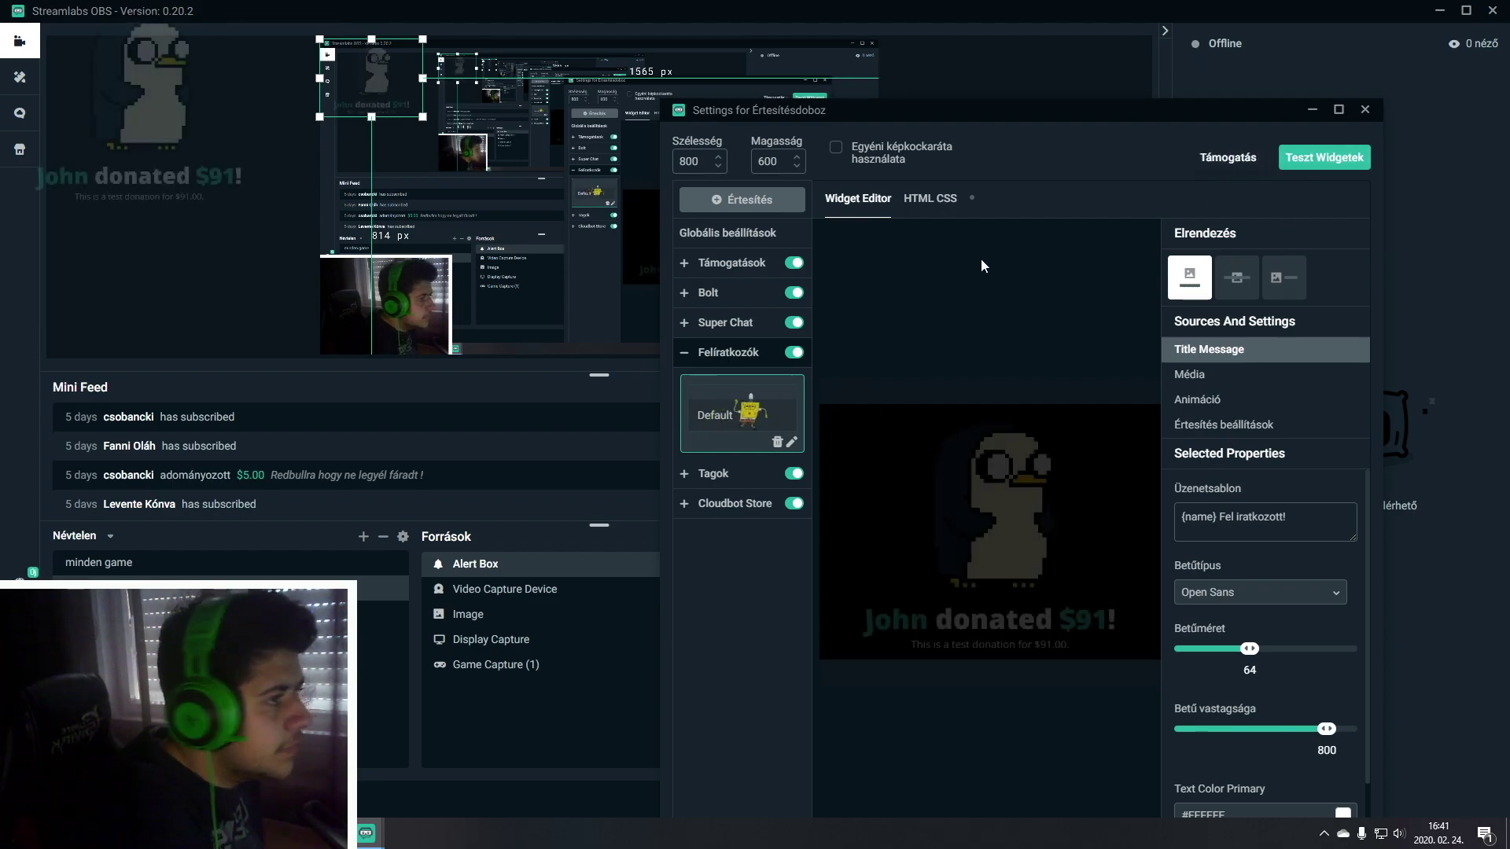
{"action": "left_click_drag", "start_coordinate": [1030, 109], "coordinate": [1022, 58]}
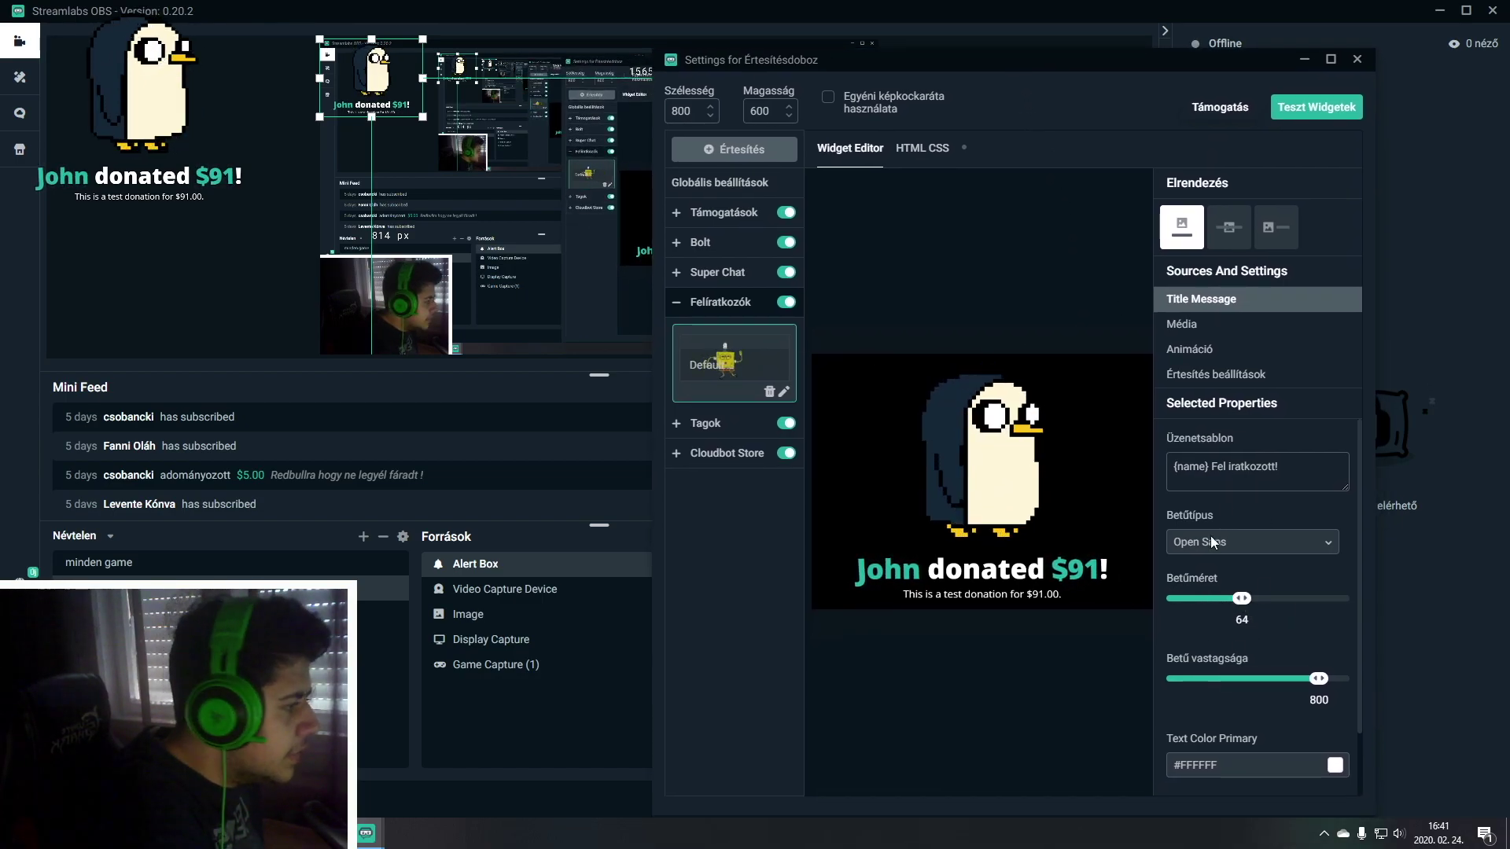
Collapse the Felíratkozók alert, expand the Támogatások alert, and view its Média properties
{"action": "left_click", "coordinate": [1182, 325]}
{"action": "left_click", "coordinate": [721, 364]}
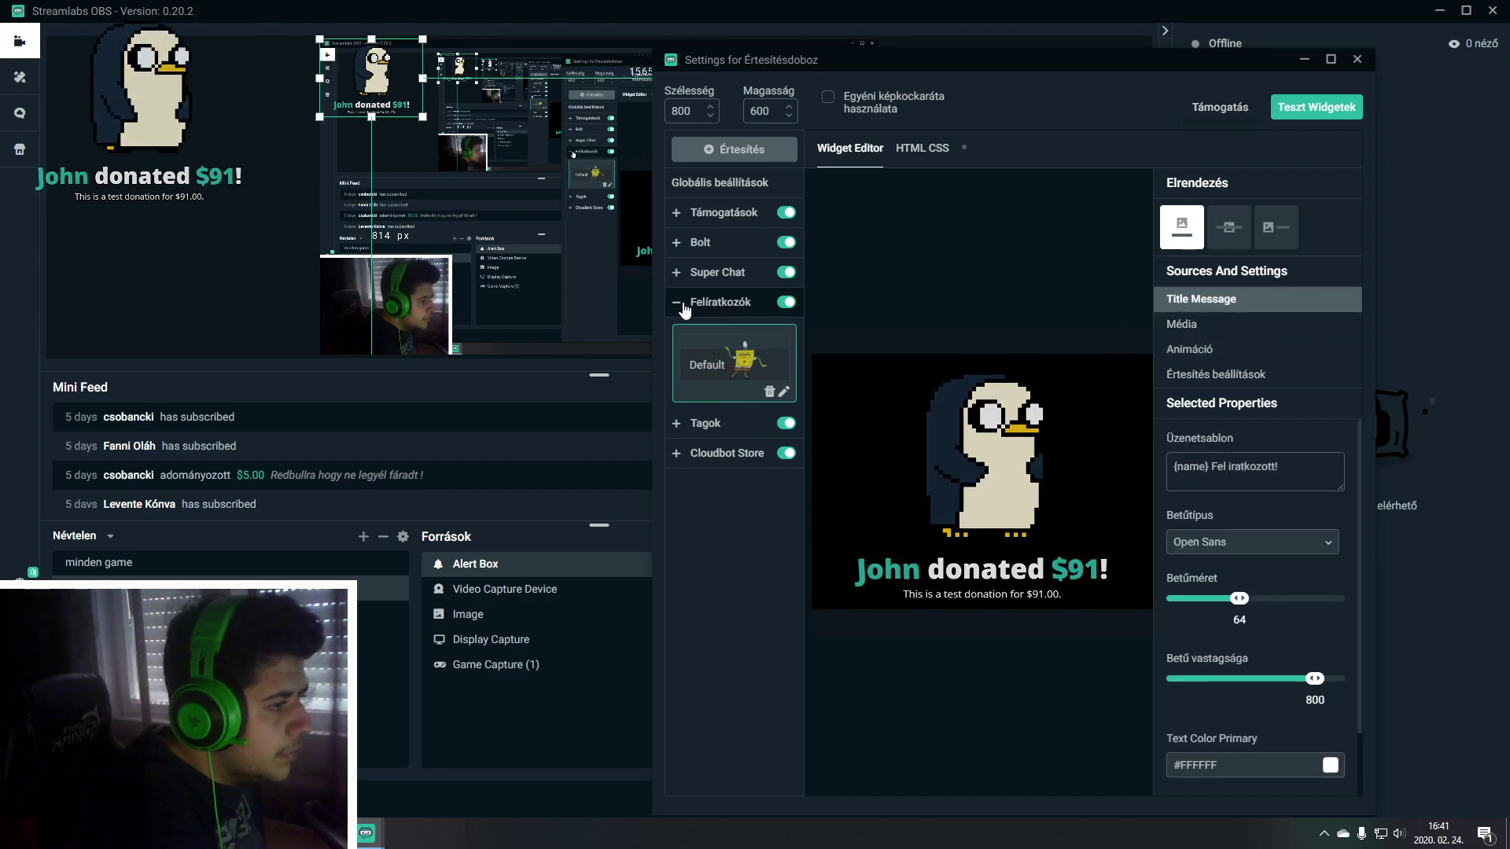
{"action": "left_click", "coordinate": [716, 302]}
{"action": "left_click", "coordinate": [693, 214]}
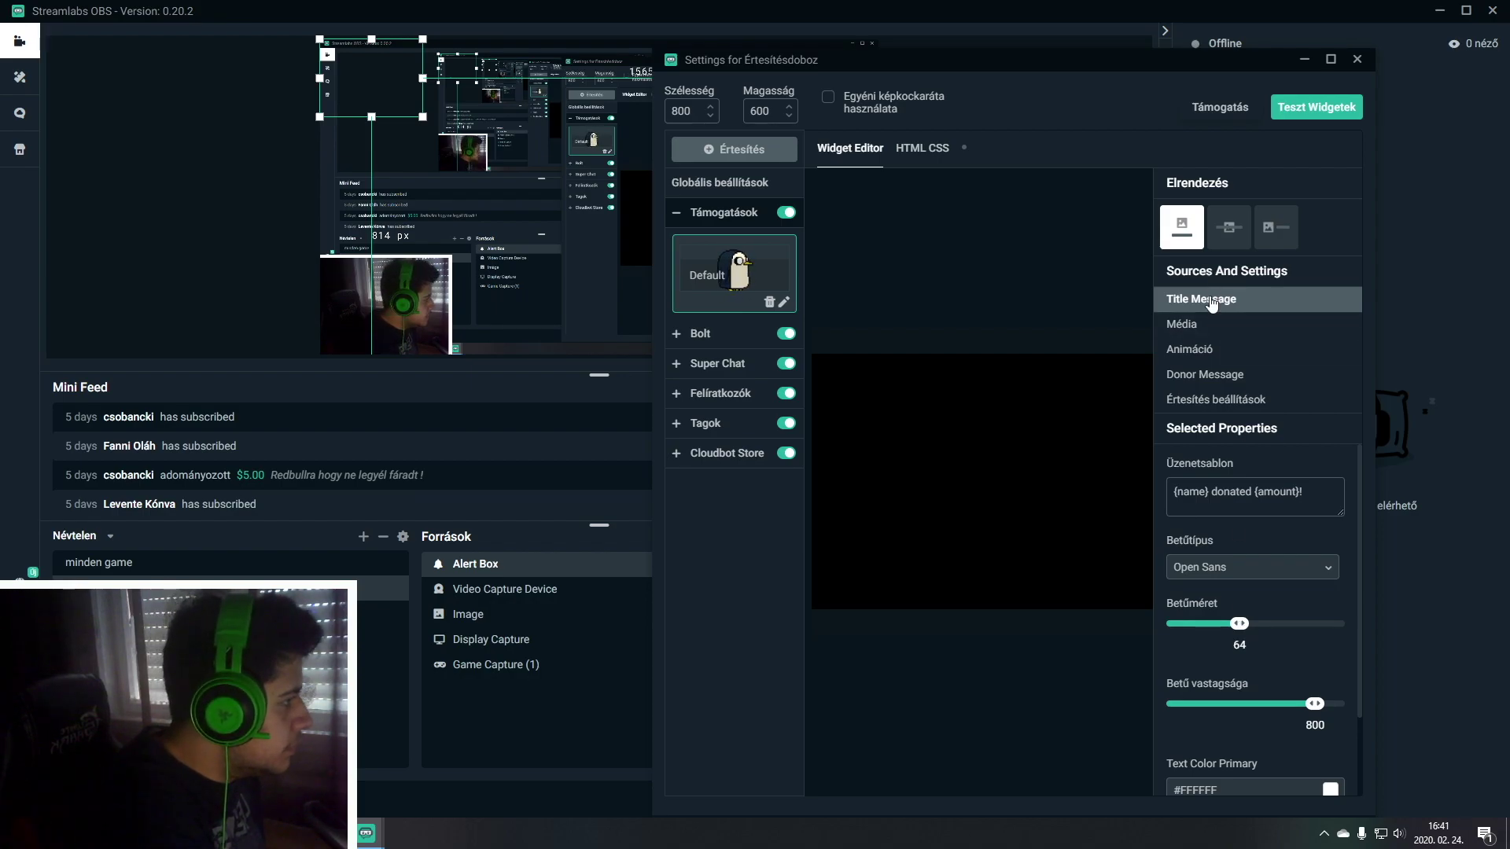
{"action": "left_click", "coordinate": [1188, 324]}
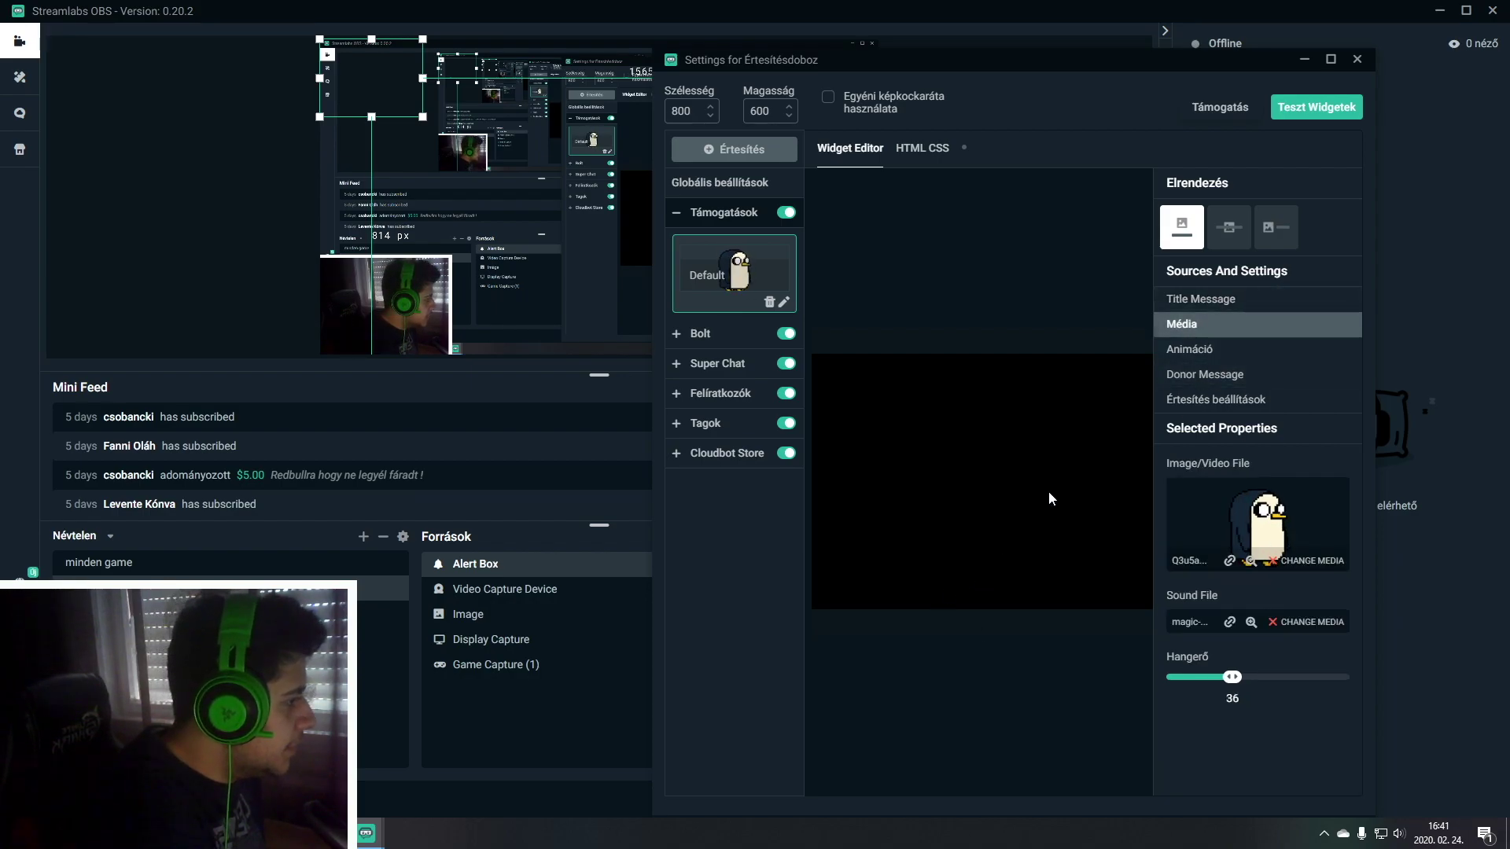
Browse the media gallery's stock files and set the Támogatások alert's image to 2OB43dk.gif
{"action": "left_click", "coordinate": [1310, 561]}
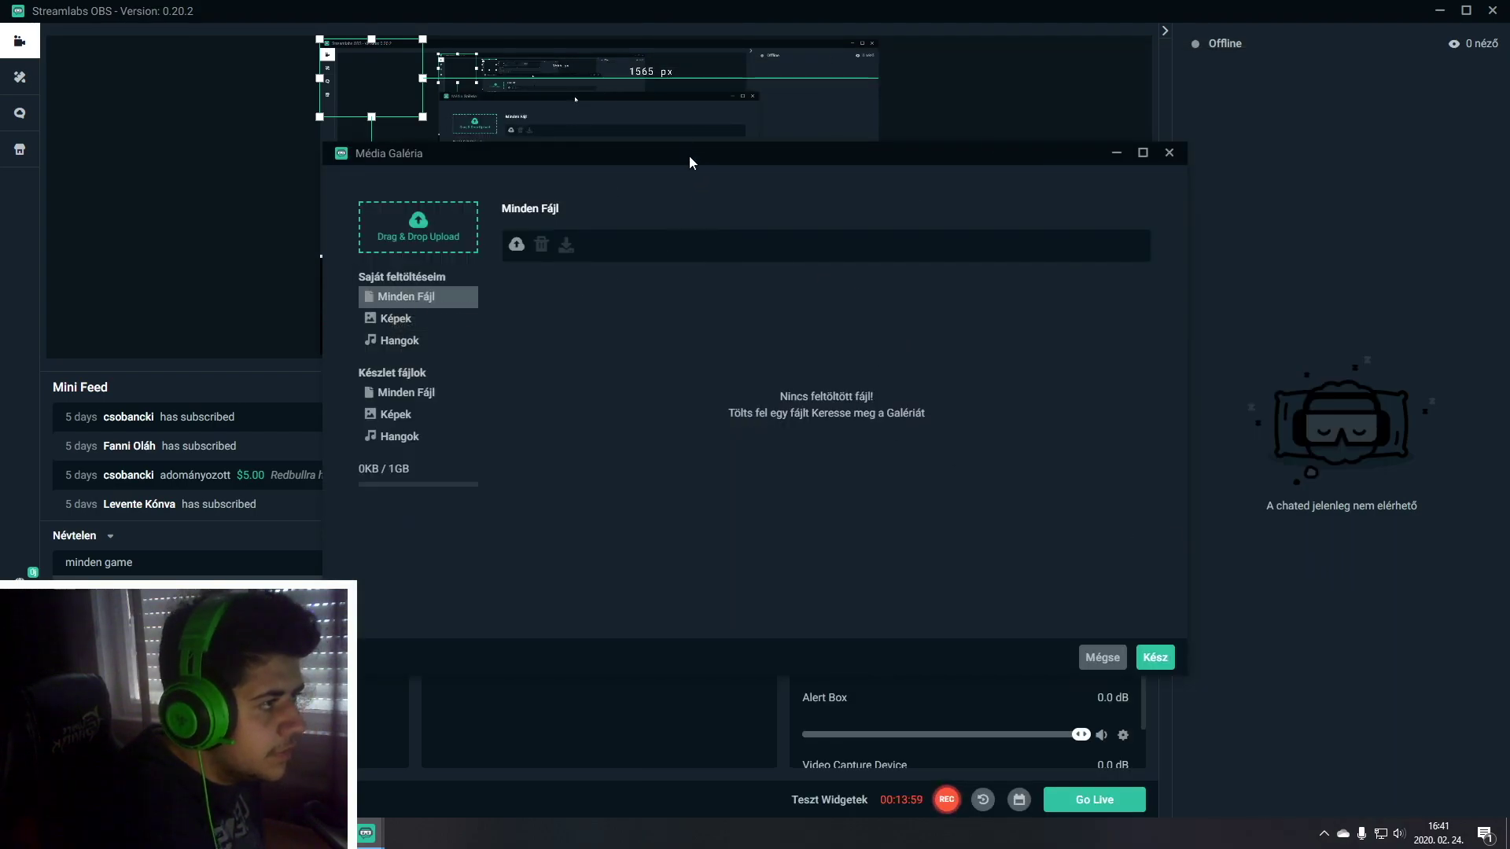
{"action": "left_click_drag", "start_coordinate": [689, 156], "coordinate": [928, 239]}
{"action": "left_click", "coordinate": [646, 403]}
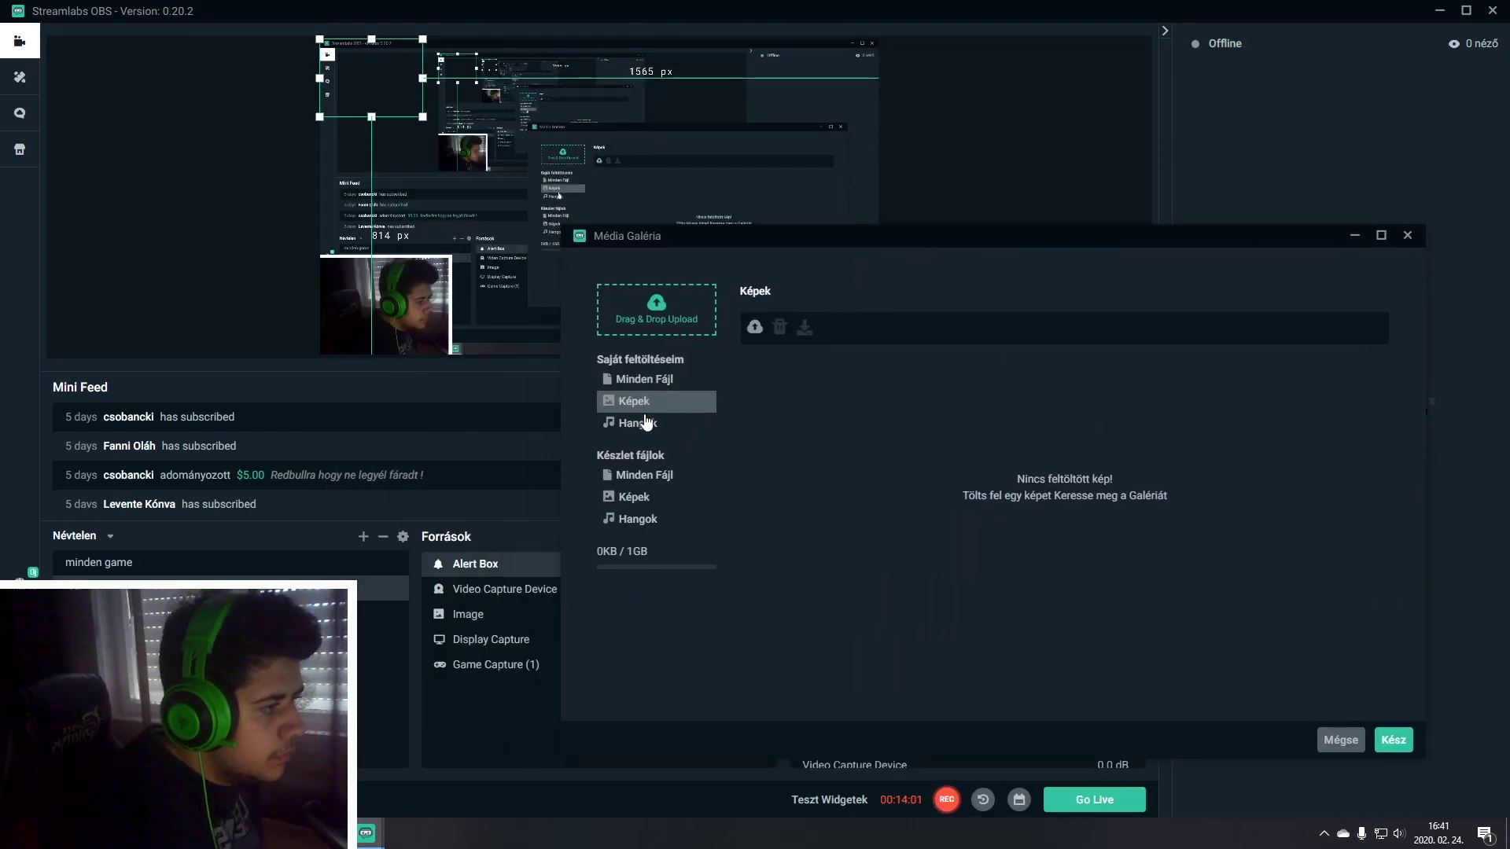
{"action": "left_click", "coordinate": [641, 425]}
{"action": "left_click", "coordinate": [644, 475]}
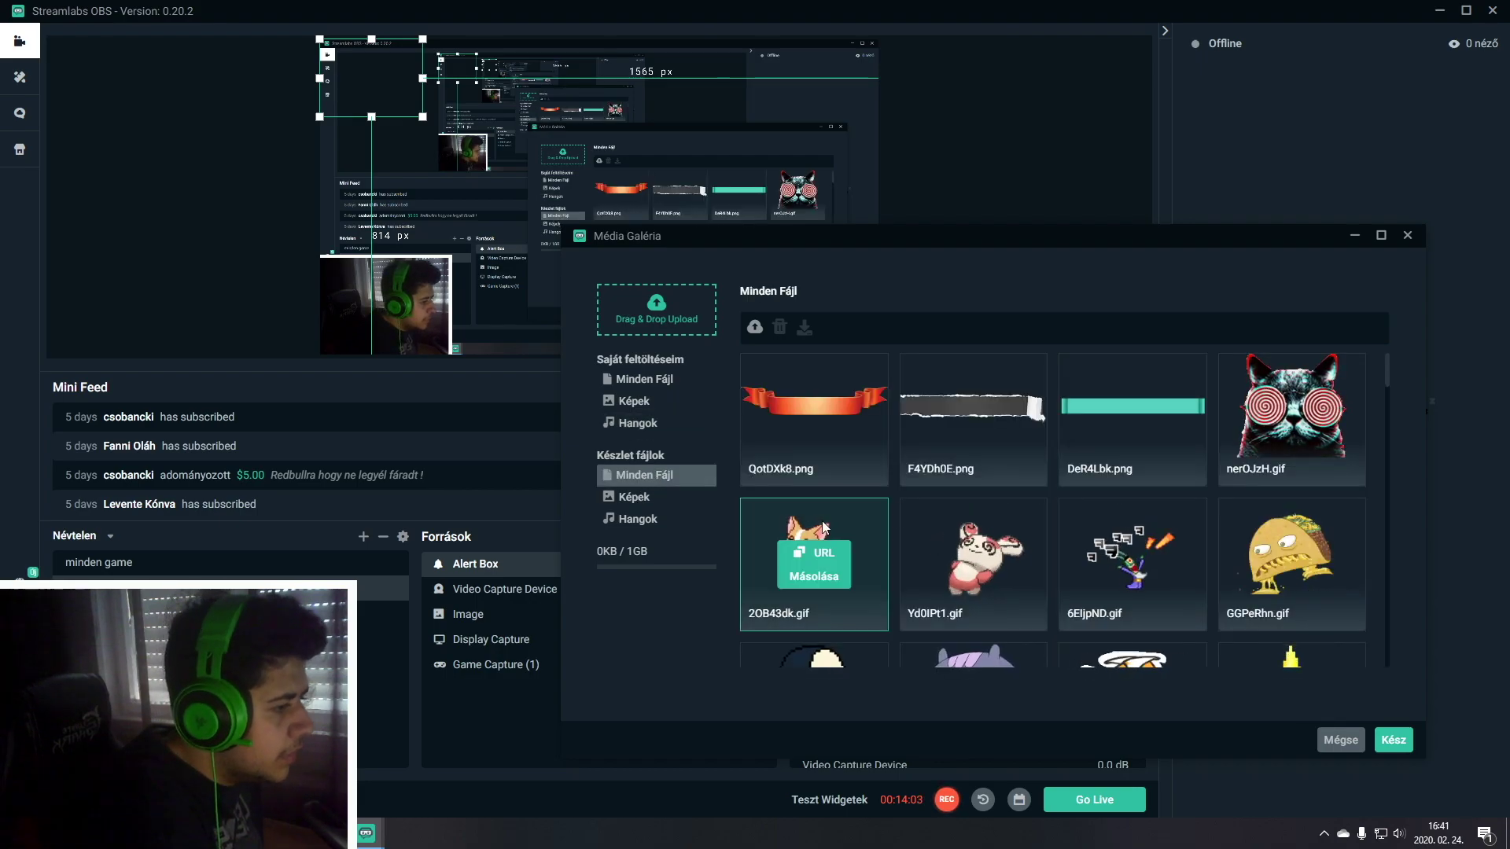
{"action": "scroll", "coordinate": [850, 511], "scroll_direction": "down", "scroll_amount": 5}
{"action": "scroll", "coordinate": [868, 484], "scroll_direction": "up", "scroll_amount": 3}
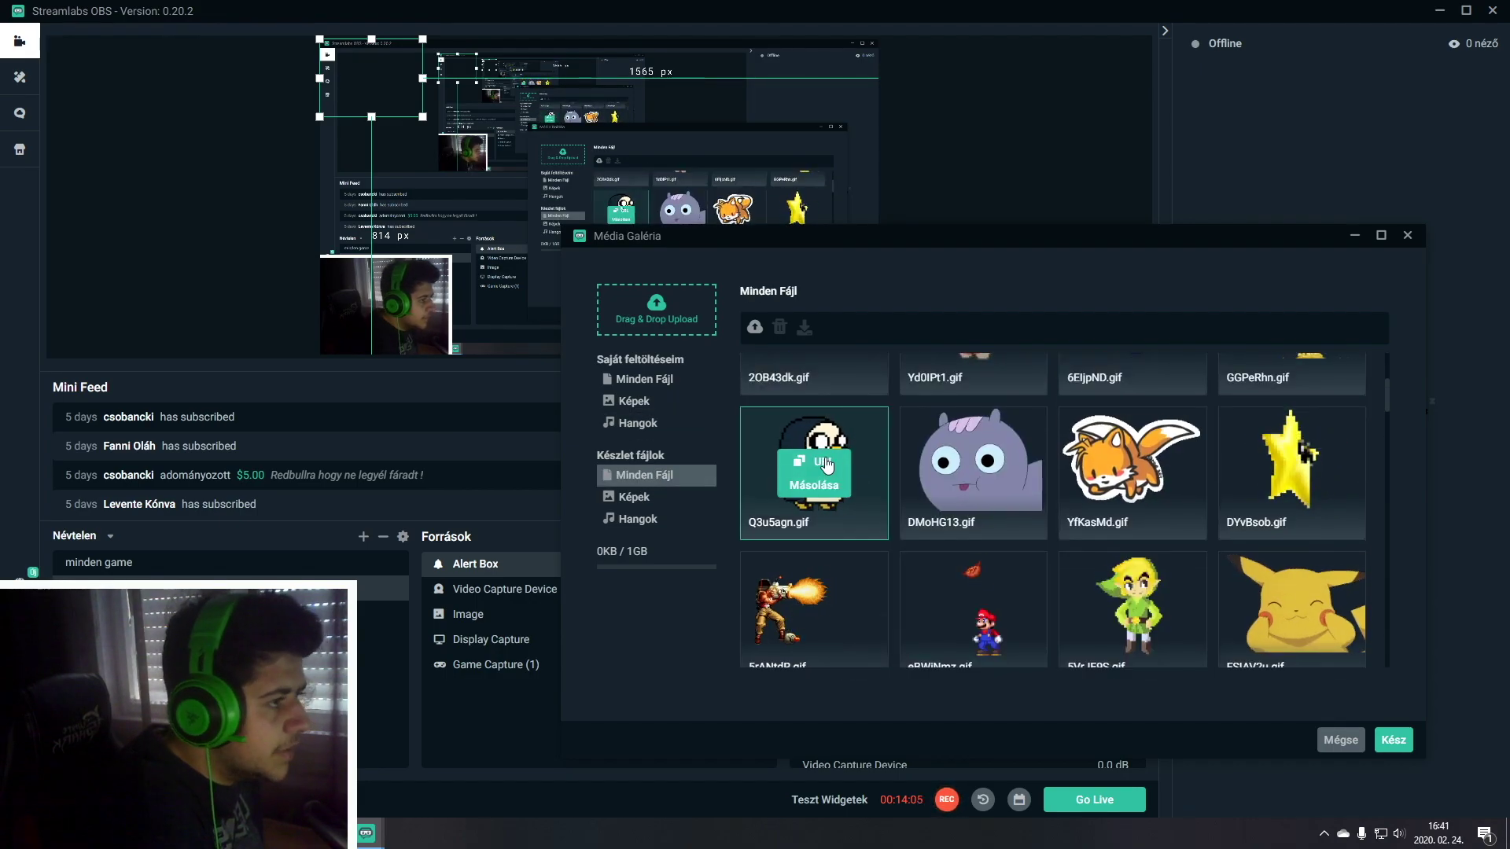
{"action": "scroll", "coordinate": [860, 488], "scroll_direction": "down", "scroll_amount": 1}
{"action": "scroll", "coordinate": [860, 488], "scroll_direction": "down", "scroll_amount": 4}
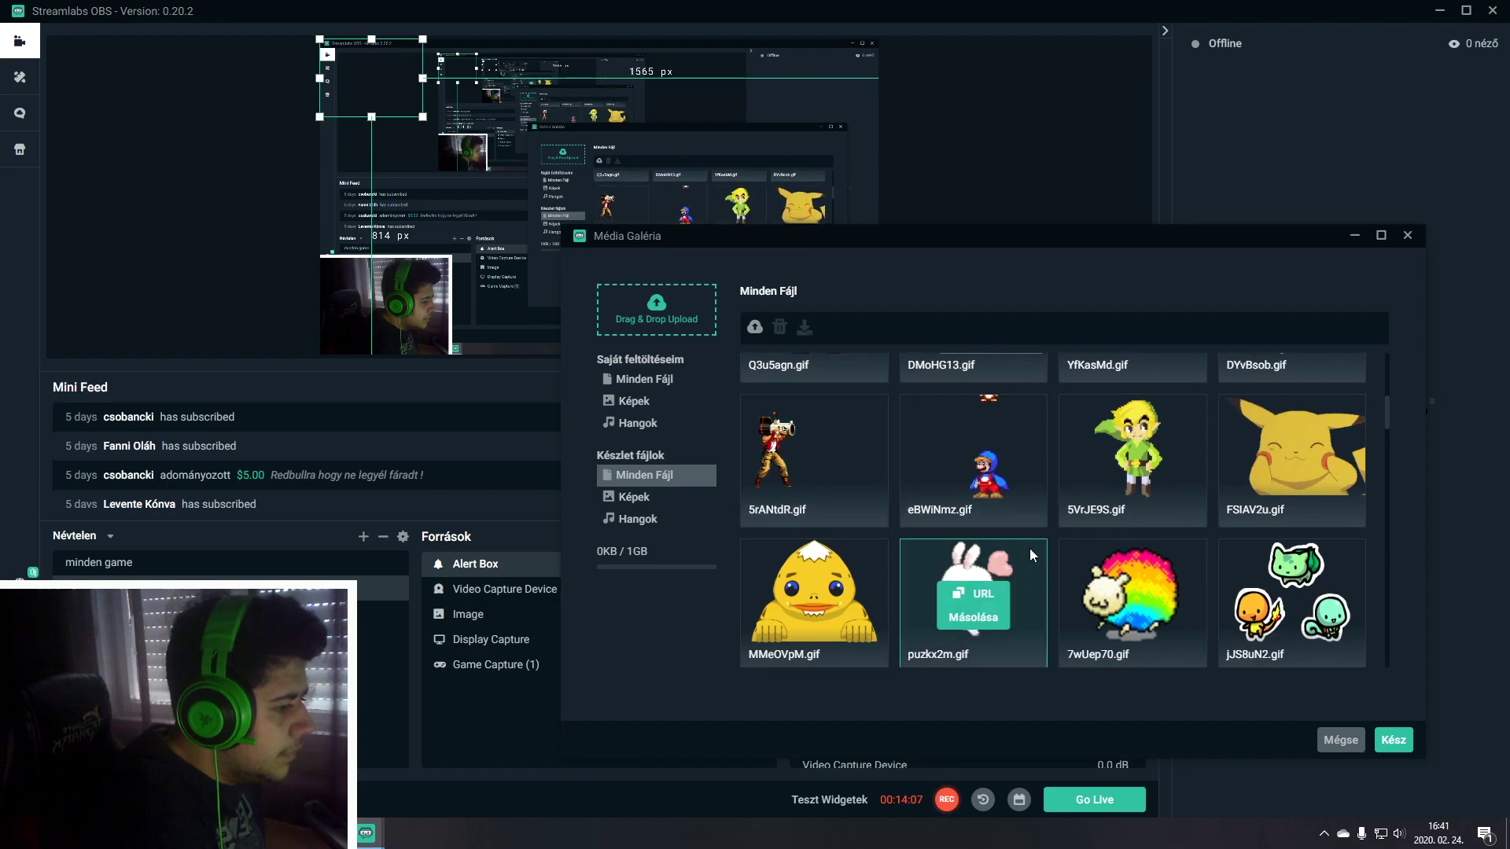
{"action": "scroll", "coordinate": [842, 507], "scroll_direction": "up", "scroll_amount": 8}
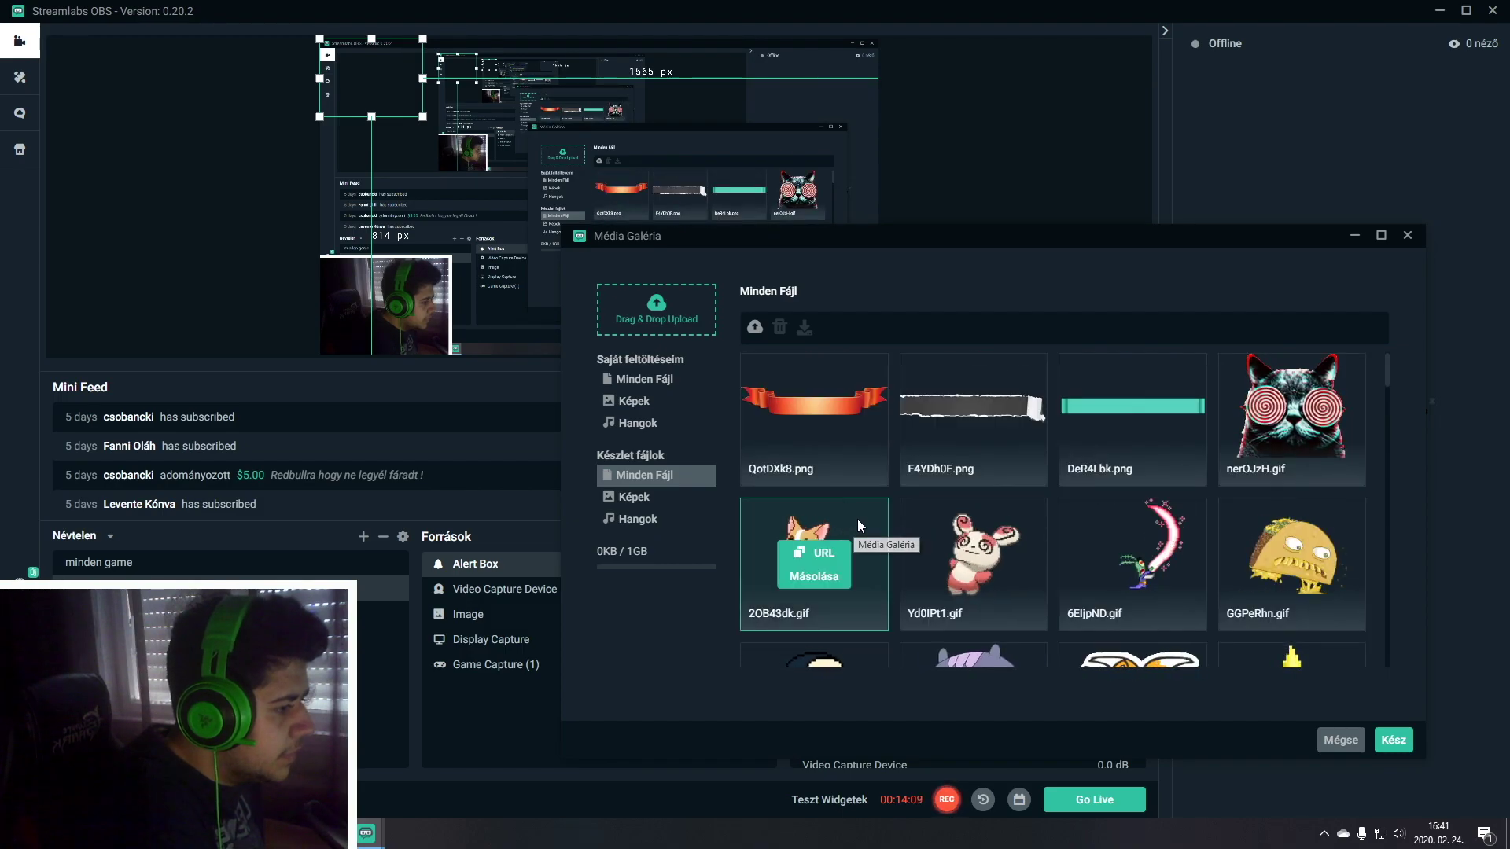
{"action": "double_click", "coordinate": [857, 519]}
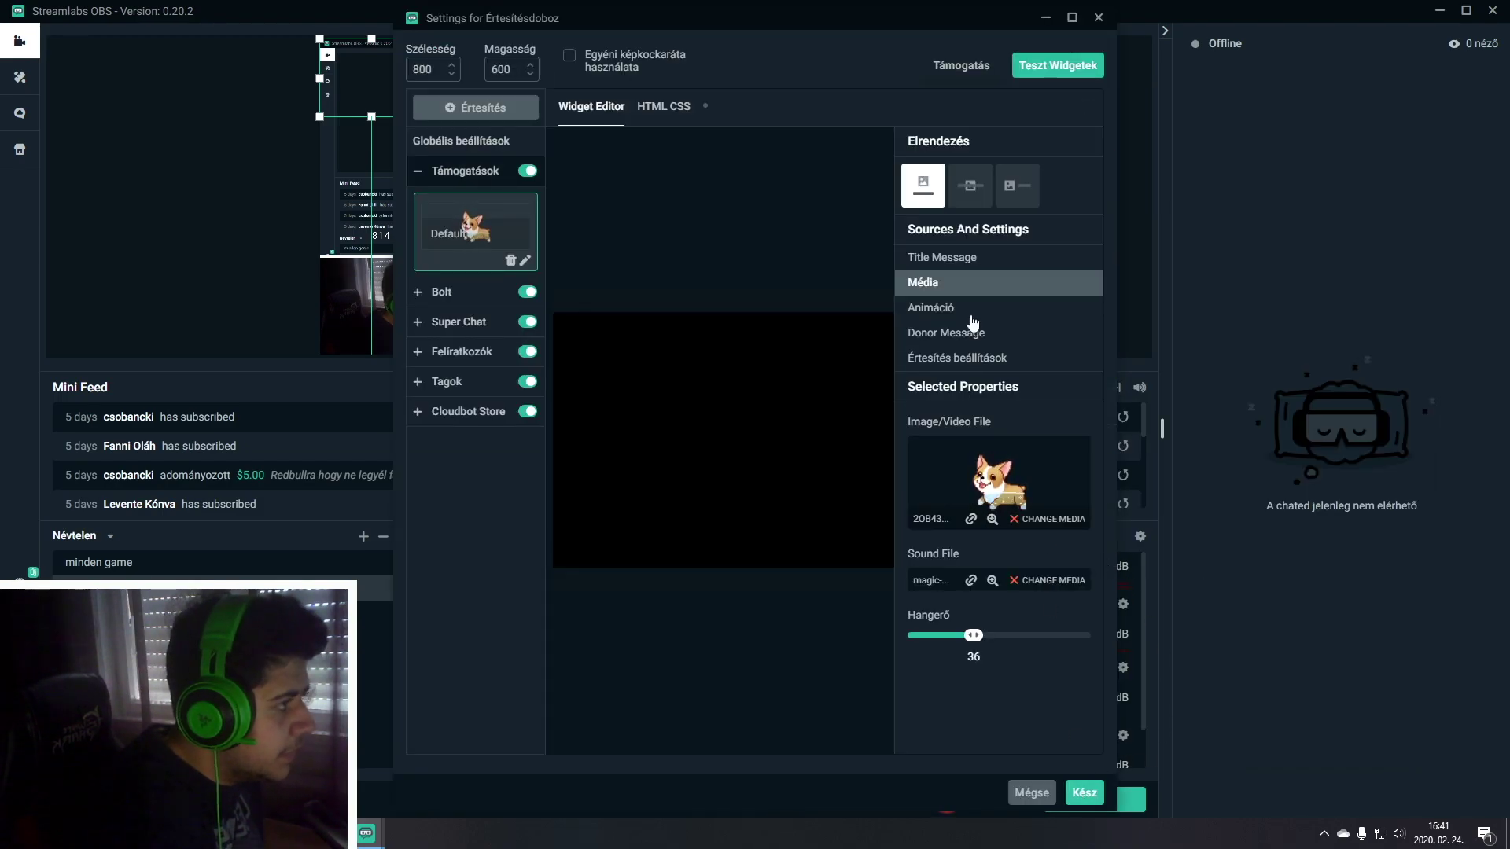
Send a test Támogatás alert with the corgi image while keeping the settings window clear of the canvas preview
{"action": "left_click_drag", "start_coordinate": [789, 24], "coordinate": [1122, 353]}
{"action": "left_click", "coordinate": [1276, 394]}
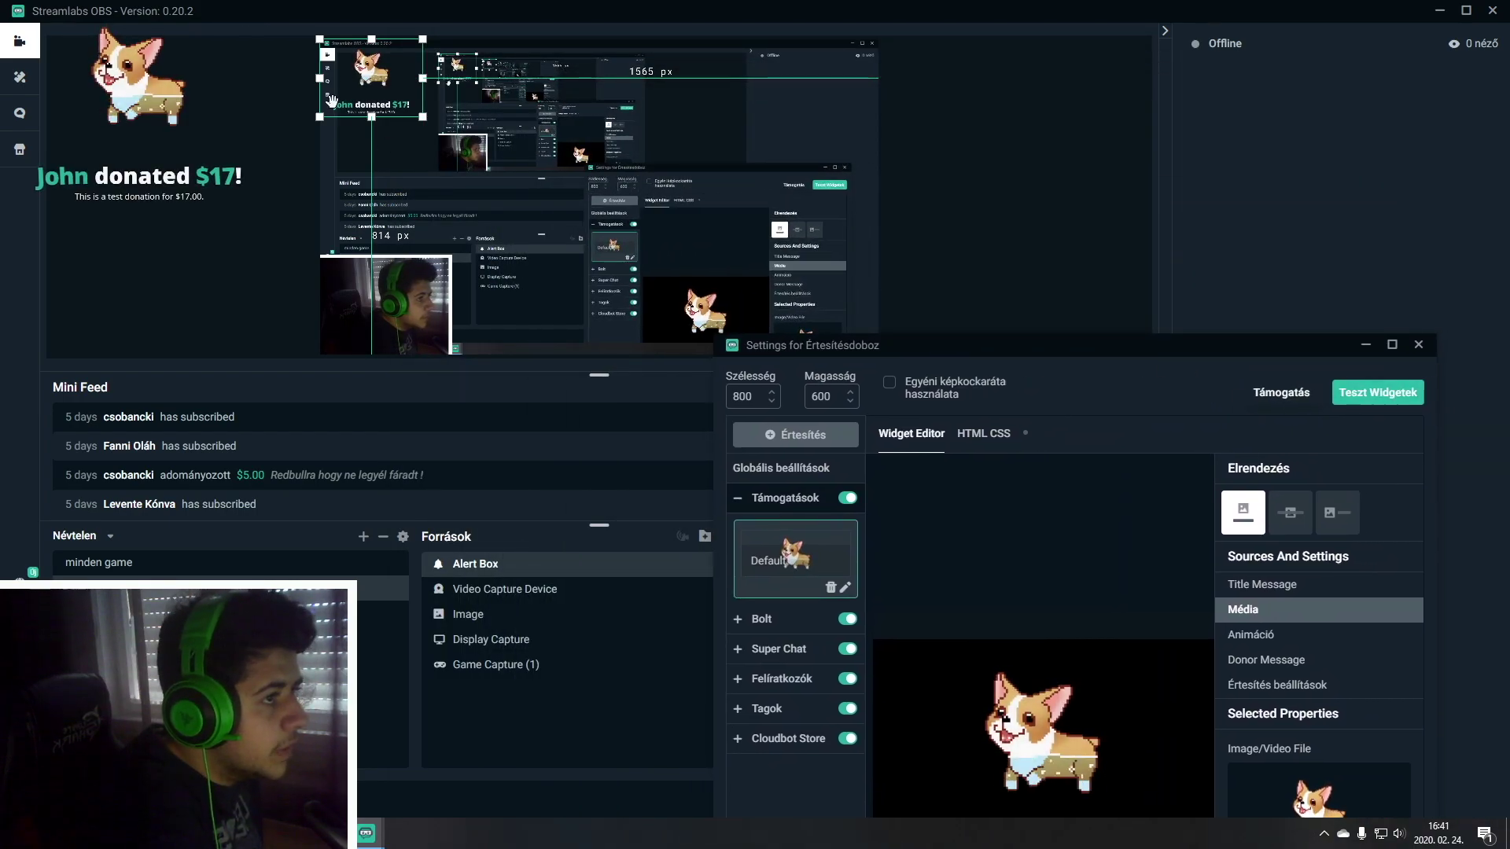
{"action": "left_click_drag", "start_coordinate": [1195, 340], "coordinate": [918, 53]}
Set the Támogatások alert's image back to the stock penguin Q3u5agn.gif and move the settings window off the preview
{"action": "left_click", "coordinate": [1106, 545]}
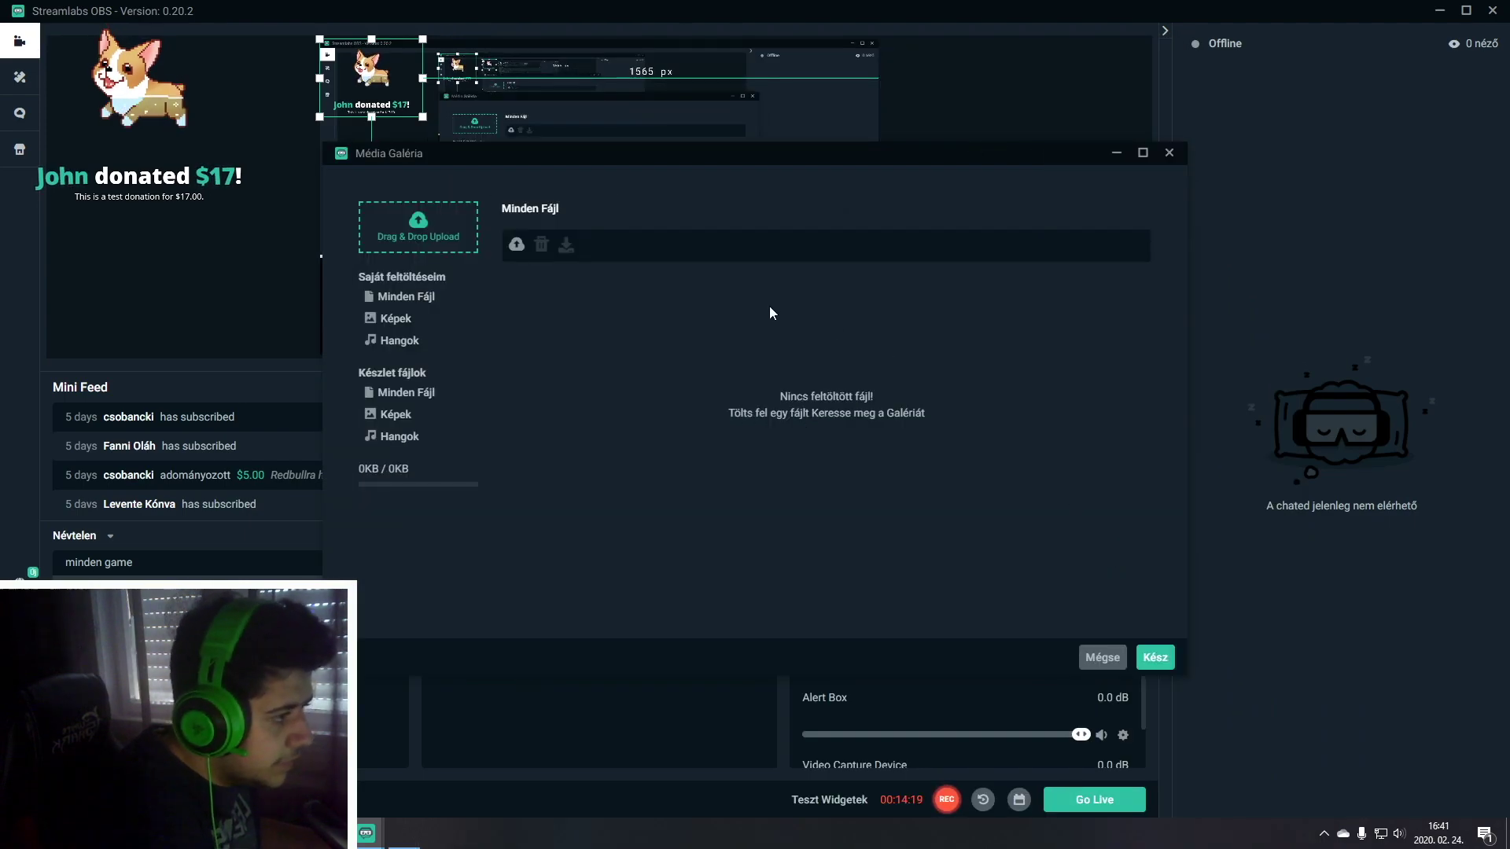
{"action": "left_click", "coordinate": [397, 341]}
{"action": "left_click", "coordinate": [406, 393]}
{"action": "scroll", "coordinate": [678, 426], "scroll_direction": "down", "scroll_amount": 5}
{"action": "scroll", "coordinate": [615, 365], "scroll_direction": "up", "scroll_amount": 5}
{"action": "double_click", "coordinate": [615, 365]}
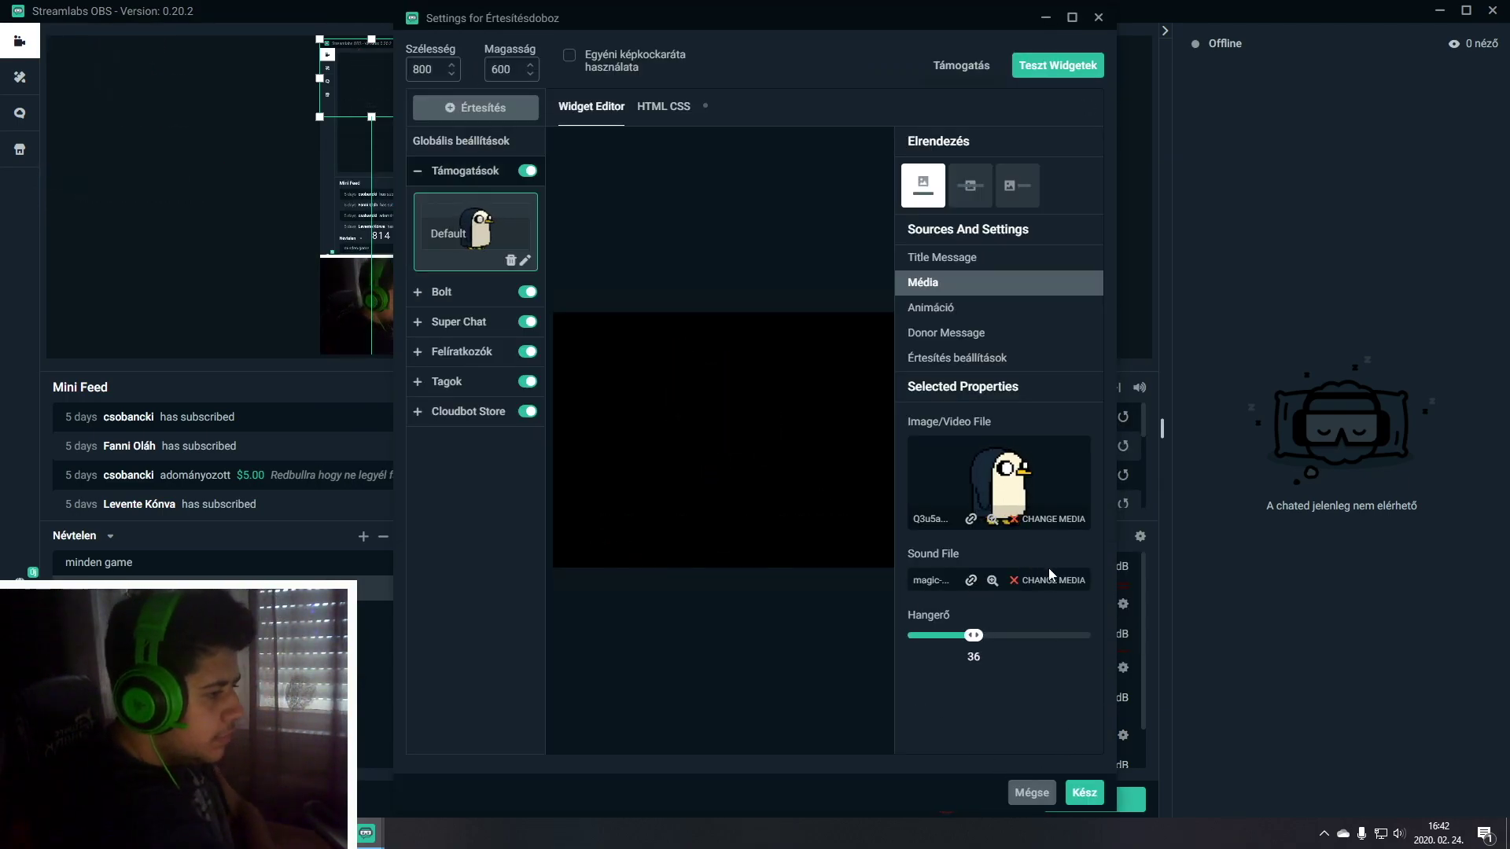
{"action": "left_click_drag", "start_coordinate": [803, 22], "coordinate": [998, 63]}
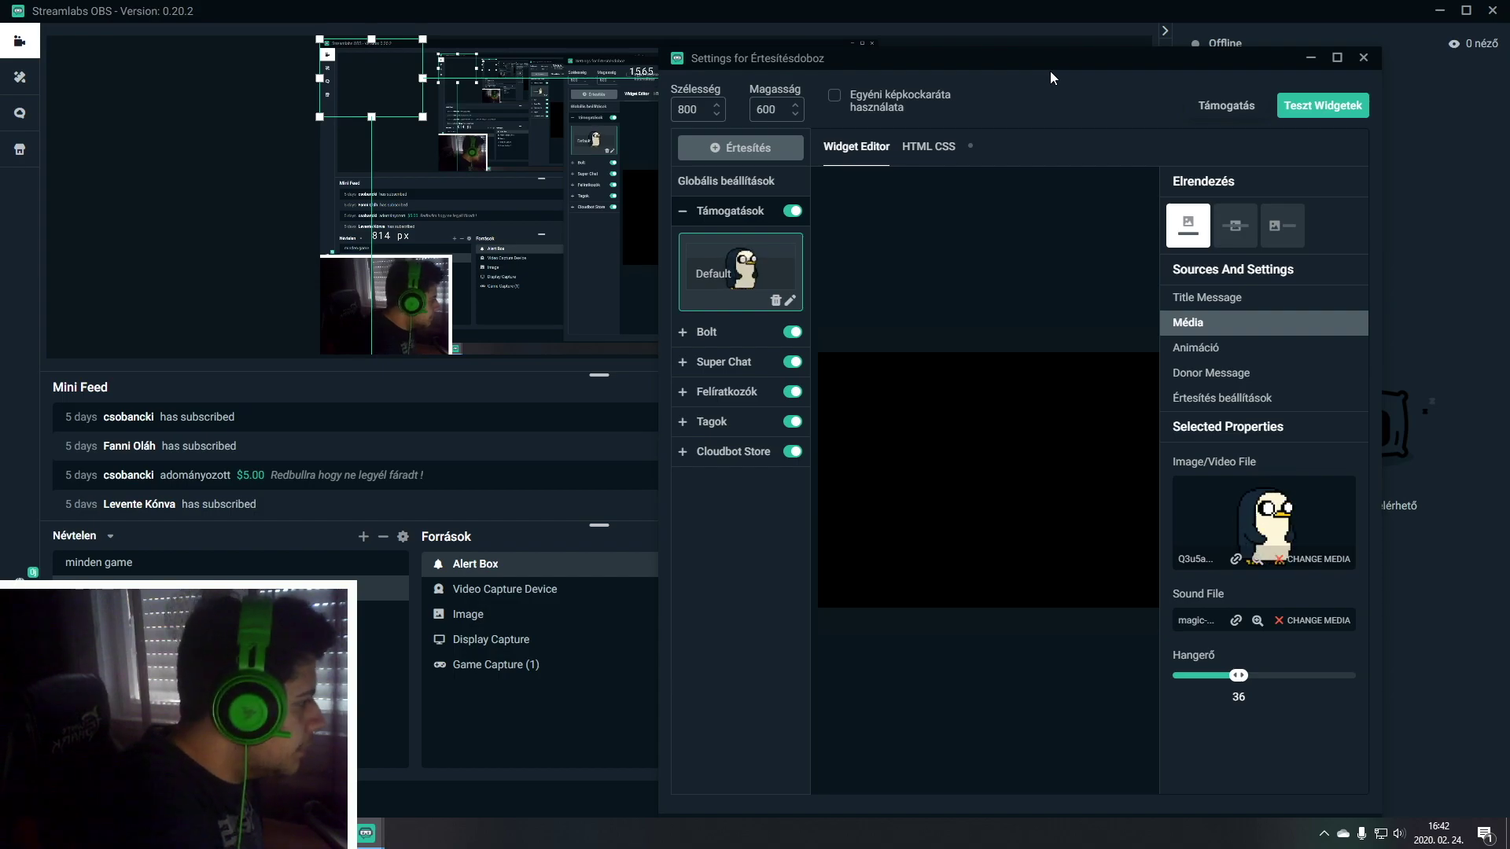
Look through the media gallery's categories and set the Támogatások alert's sound to the stock sound Bonus 2
{"action": "left_click", "coordinate": [1312, 621]}
{"action": "left_click_drag", "start_coordinate": [691, 167], "coordinate": [910, 187]}
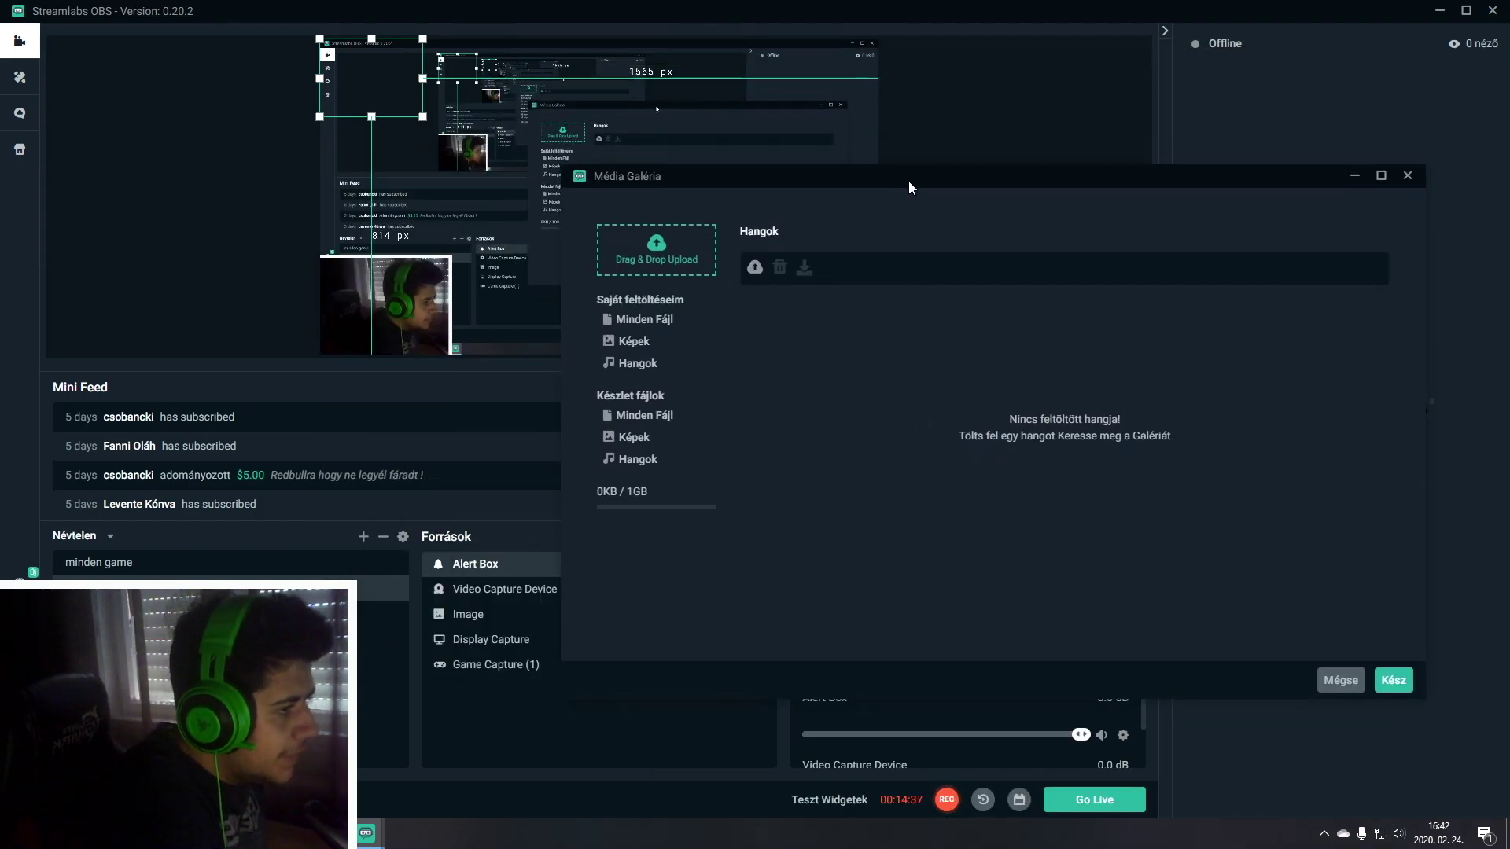
{"action": "left_click", "coordinate": [630, 322]}
{"action": "left_click", "coordinate": [634, 342]}
{"action": "left_click", "coordinate": [635, 362]}
{"action": "left_click", "coordinate": [639, 415]}
{"action": "left_click", "coordinate": [636, 439]}
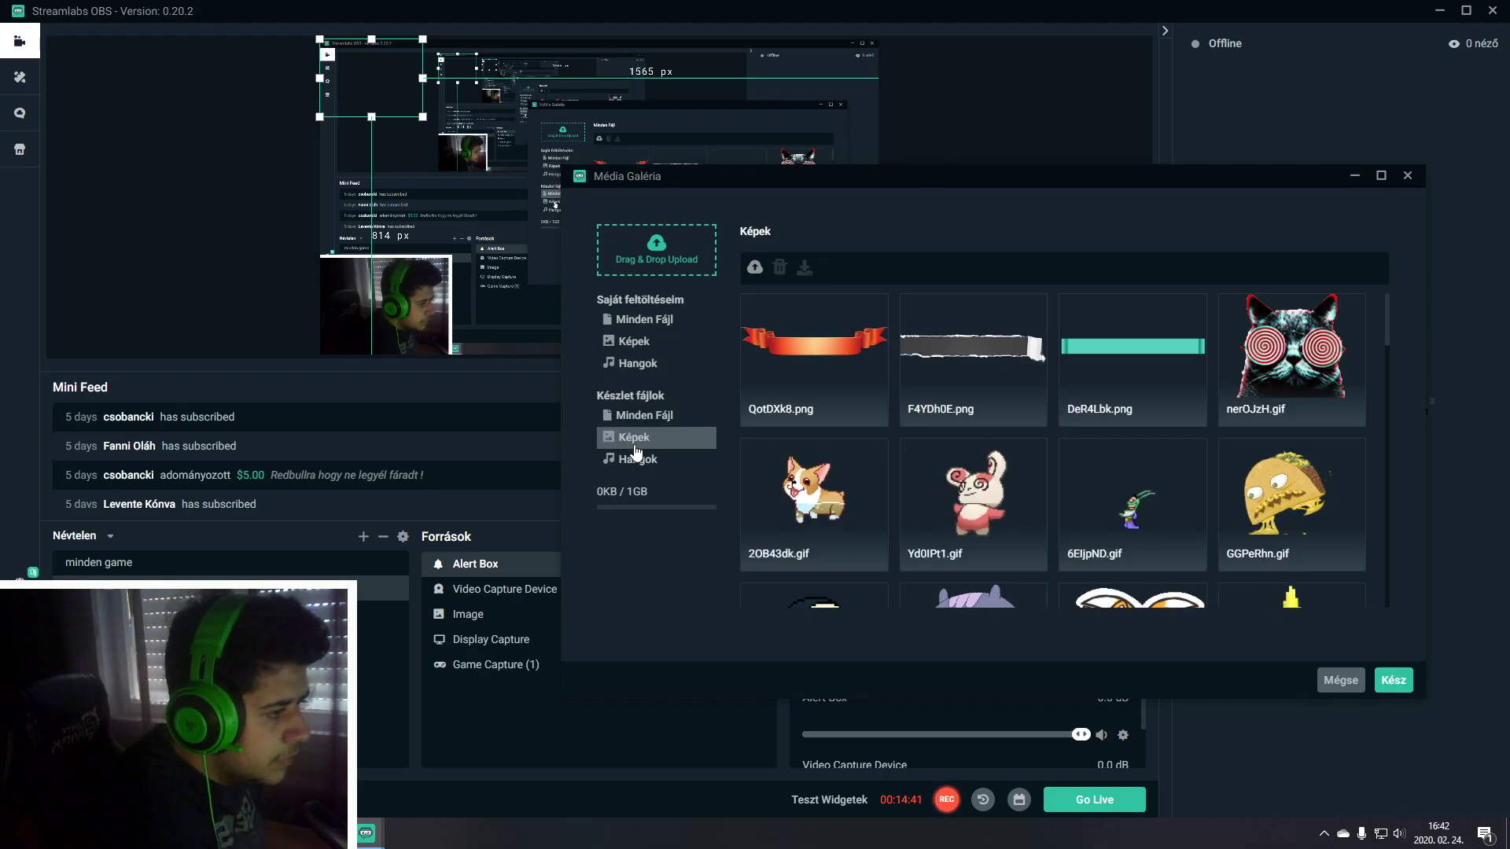
{"action": "left_click", "coordinate": [637, 459]}
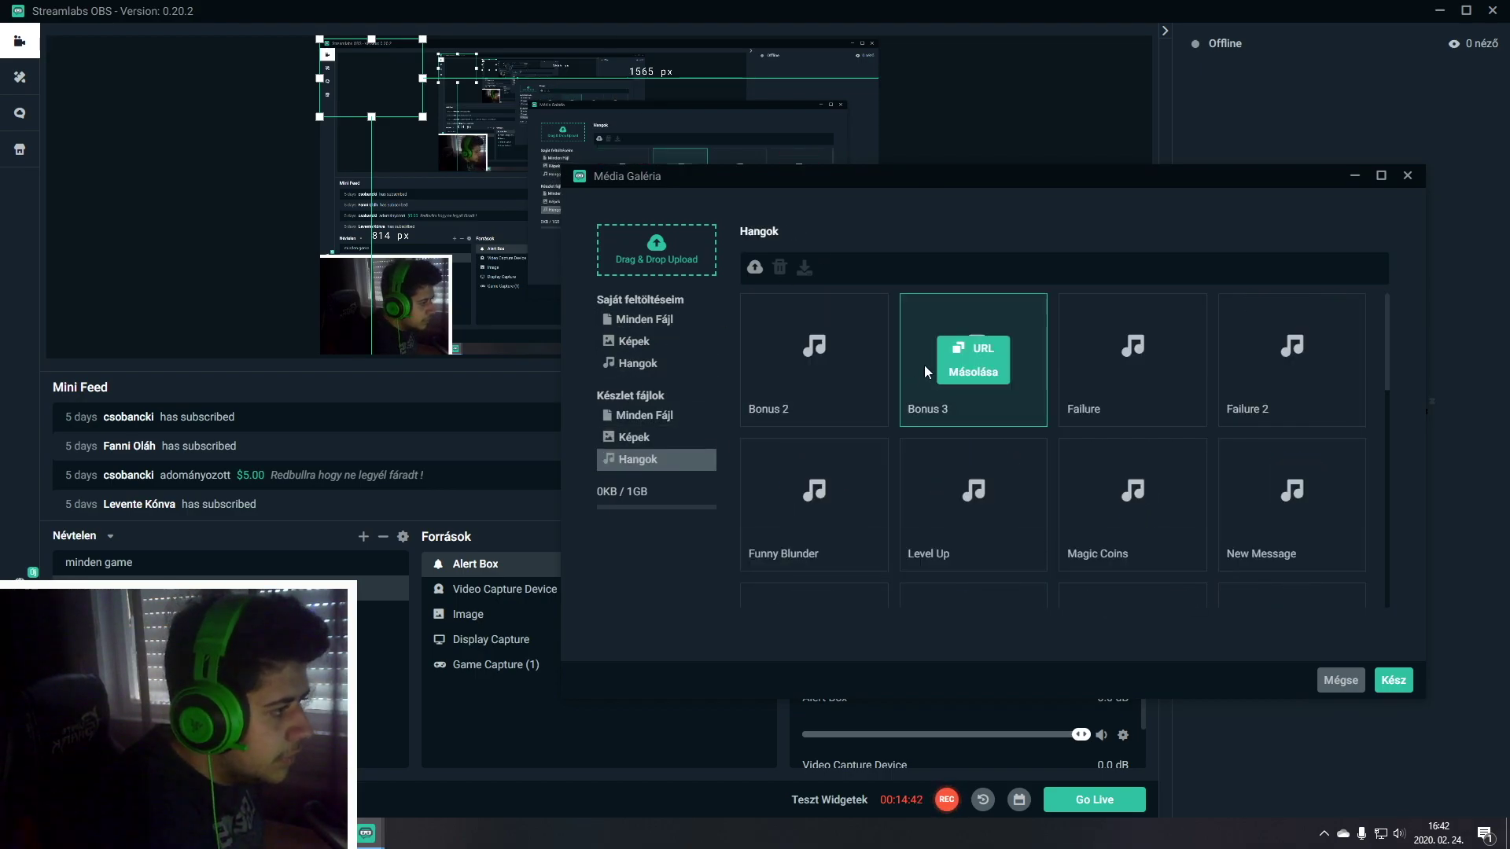
{"action": "double_click", "coordinate": [865, 388]}
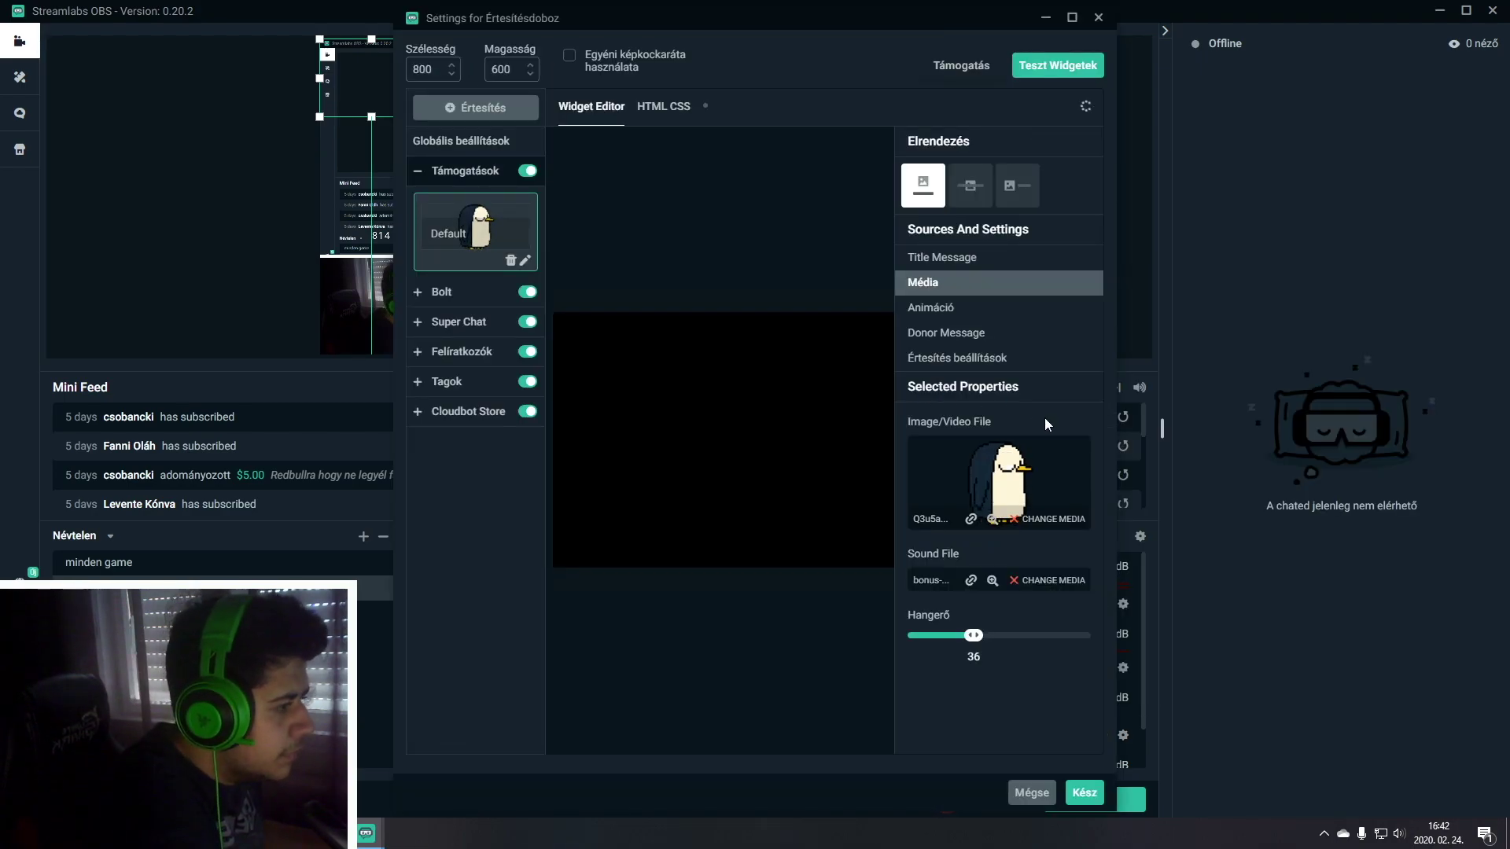
Move the settings window below the preview and send a test Támogatás alert with the Bonus 2 sound
{"action": "left_click_drag", "start_coordinate": [767, 17], "coordinate": [959, 82]}
{"action": "left_click_drag", "start_coordinate": [1139, 88], "coordinate": [1271, 342]}
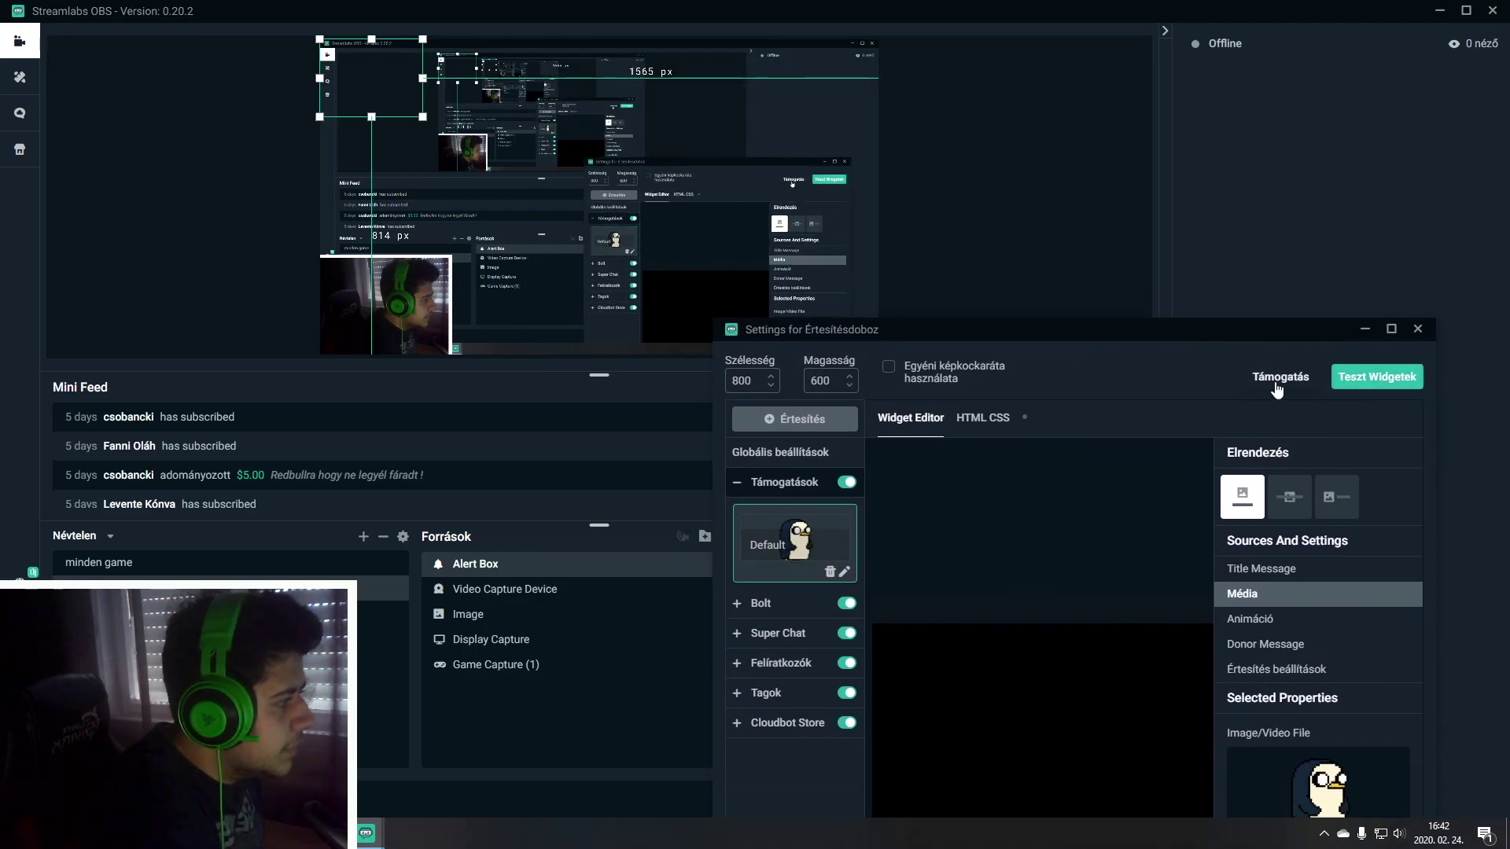
{"action": "left_click", "coordinate": [1278, 381]}
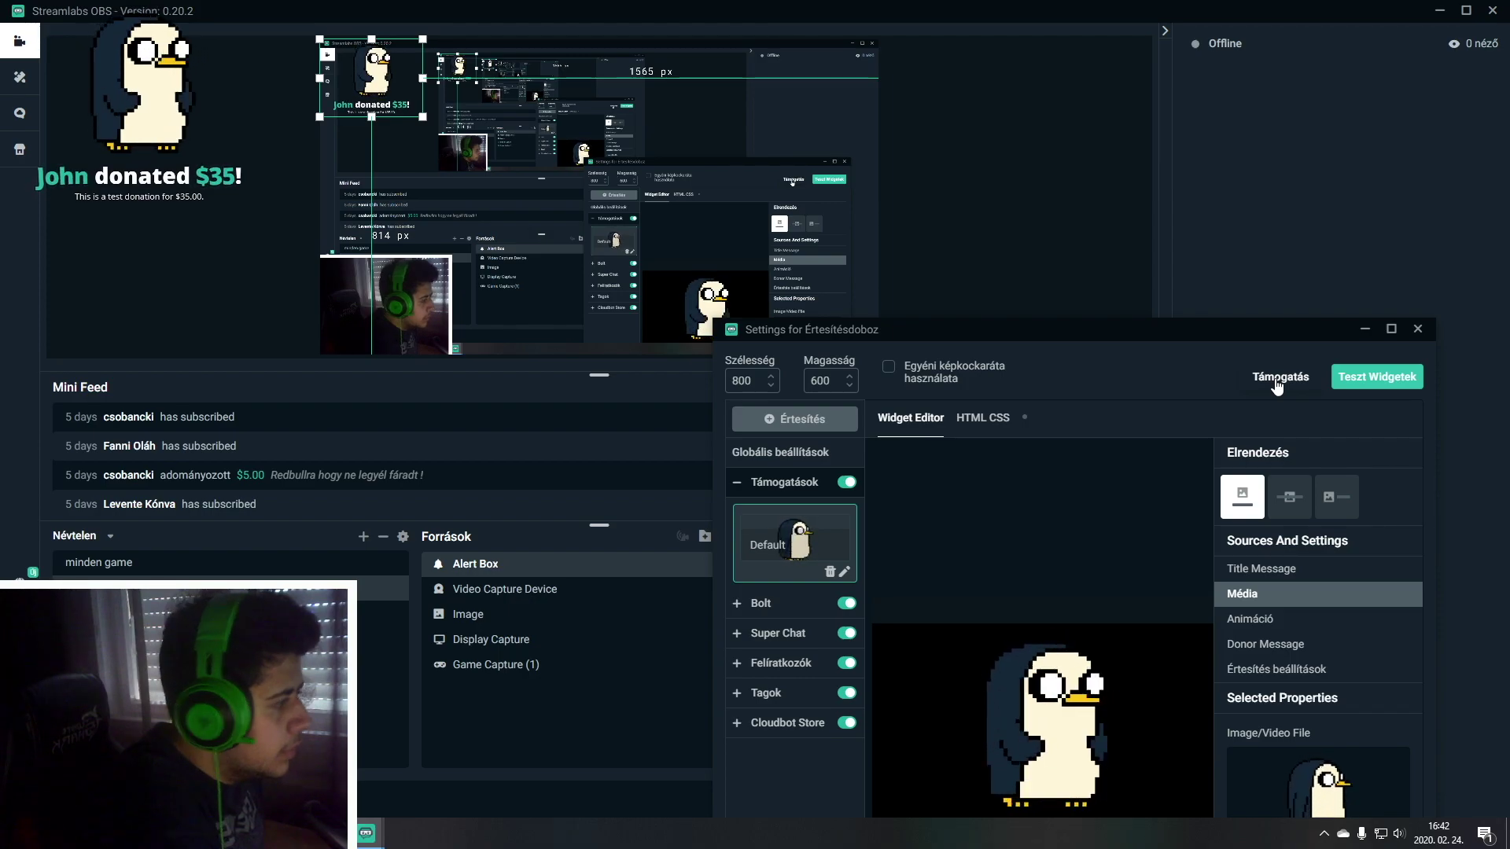
{"action": "left_click_drag", "start_coordinate": [1092, 327], "coordinate": [1047, 130]}
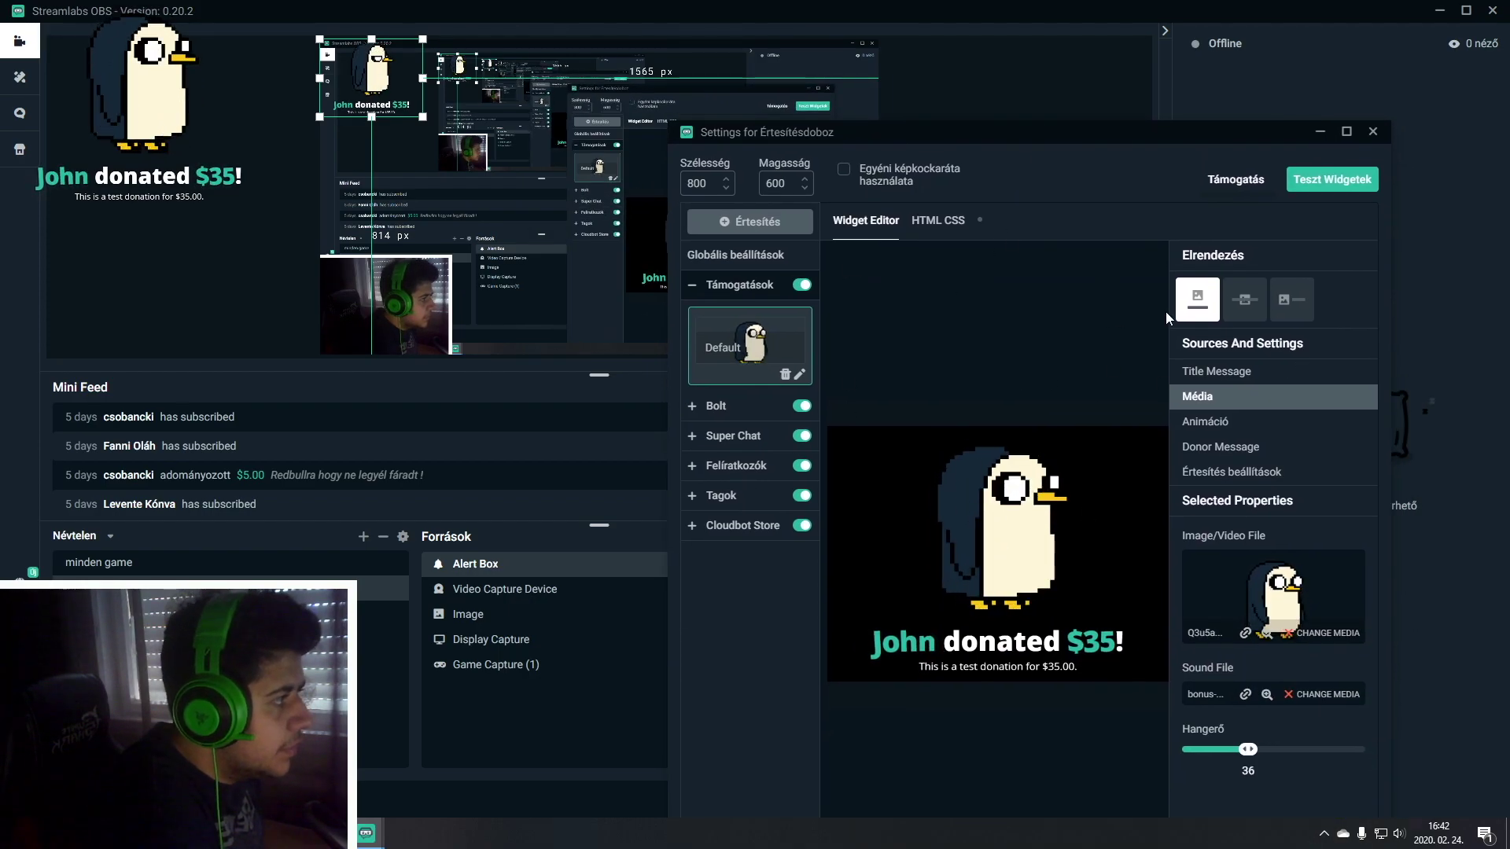
Set the Támogatások alert's sound back to the stock sound Magic Coins
{"action": "left_click", "coordinate": [1328, 696]}
{"action": "left_click", "coordinate": [400, 340]}
{"action": "left_click", "coordinate": [395, 415]}
{"action": "left_click", "coordinate": [401, 437]}
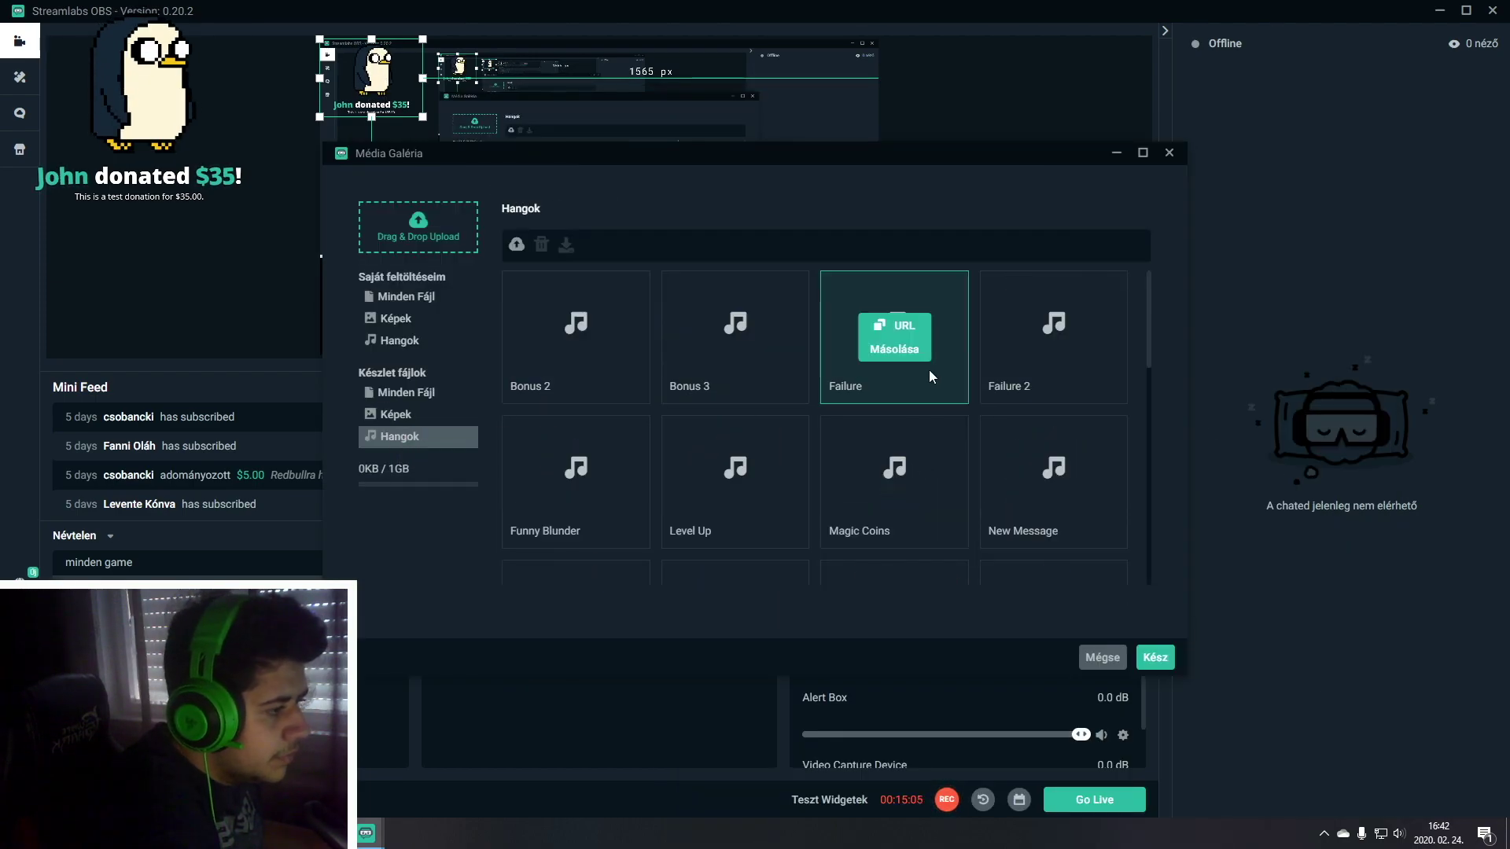
{"action": "scroll", "coordinate": [980, 409], "scroll_direction": "down", "scroll_amount": 4}
{"action": "scroll", "coordinate": [961, 412], "scroll_direction": "up", "scroll_amount": 3}
{"action": "left_click", "coordinate": [916, 401]}
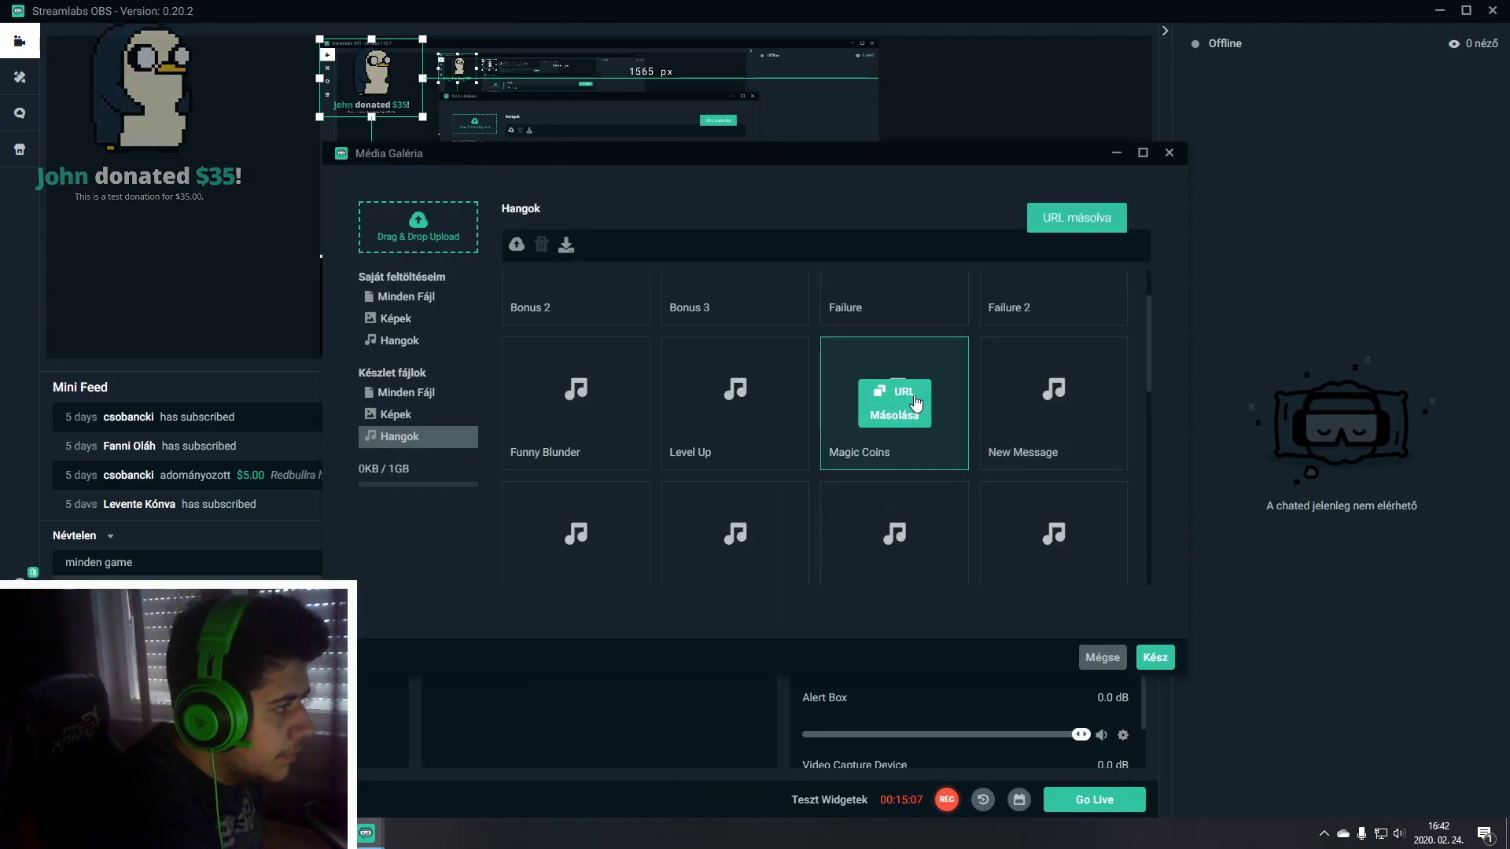
{"action": "left_click", "coordinate": [1141, 659]}
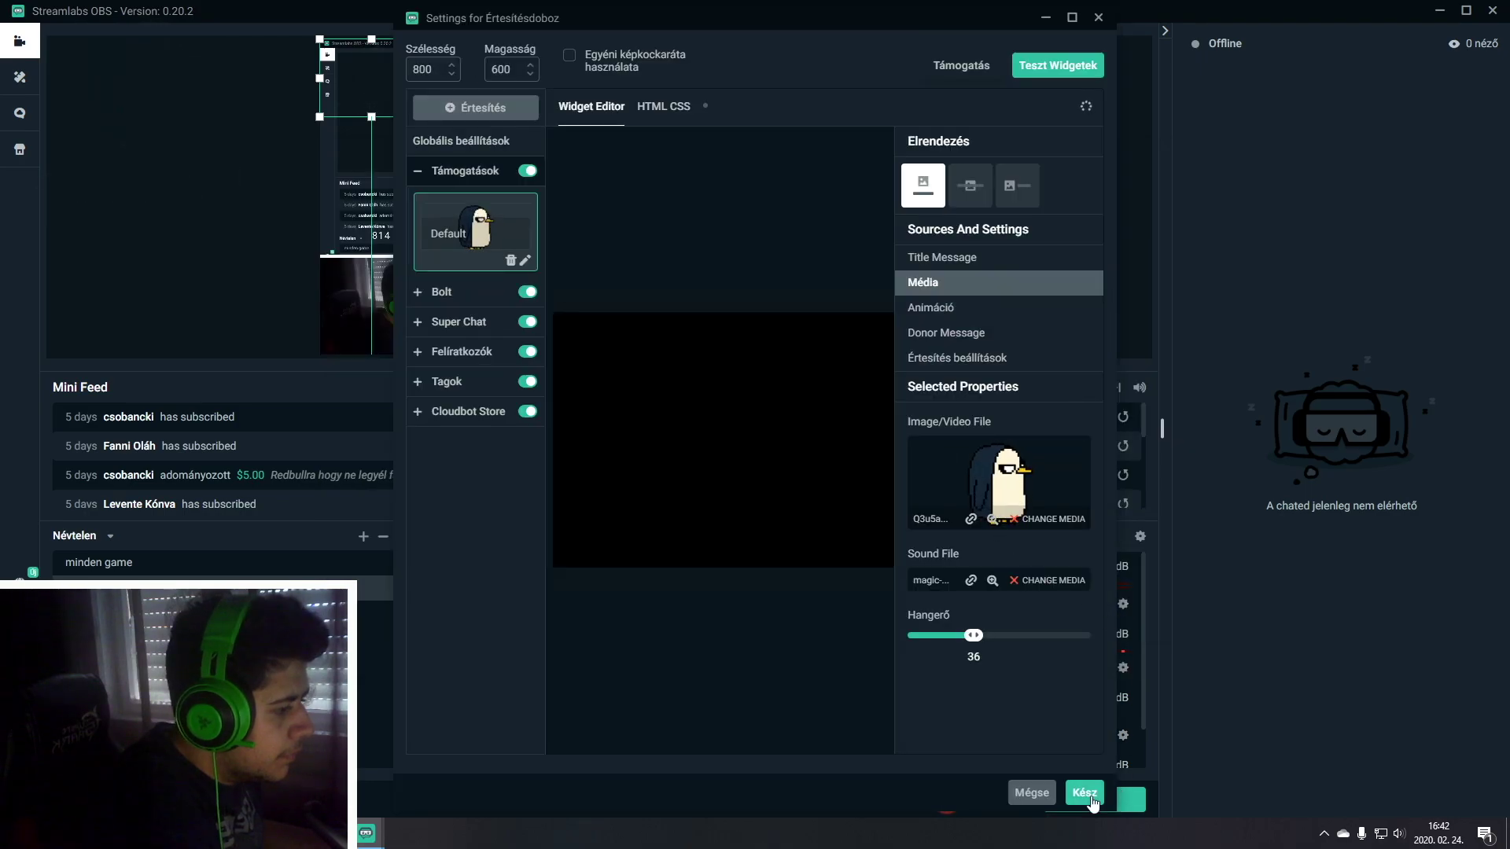
Reopen the Támogatások alert's sound gallery, examine the list of stock sounds, and close it without choosing one
{"action": "left_click_drag", "start_coordinate": [705, 19], "coordinate": [999, 357]}
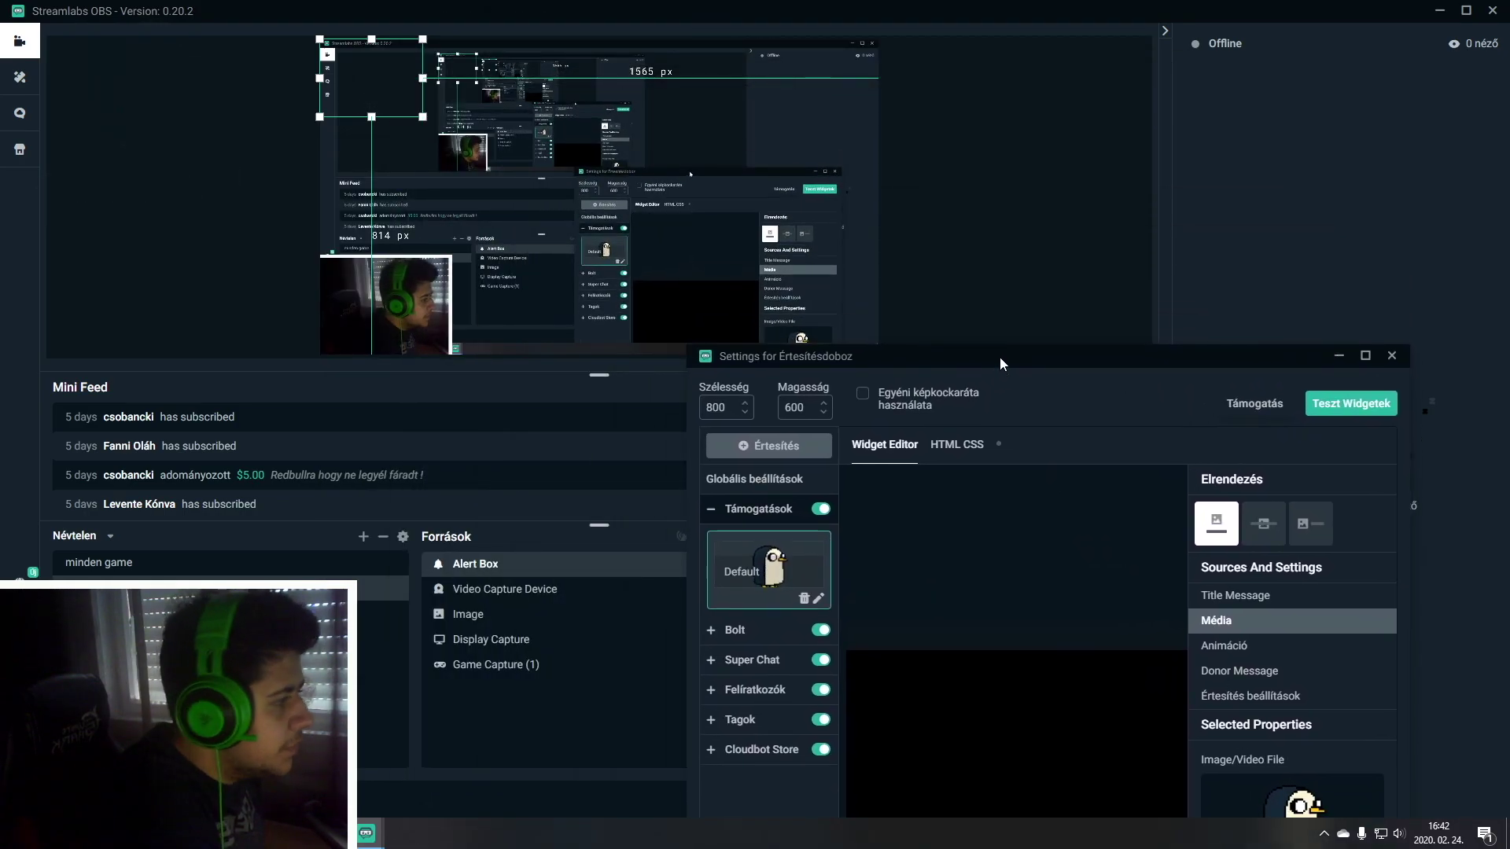
{"action": "left_click_drag", "start_coordinate": [1188, 364], "coordinate": [1038, 89]}
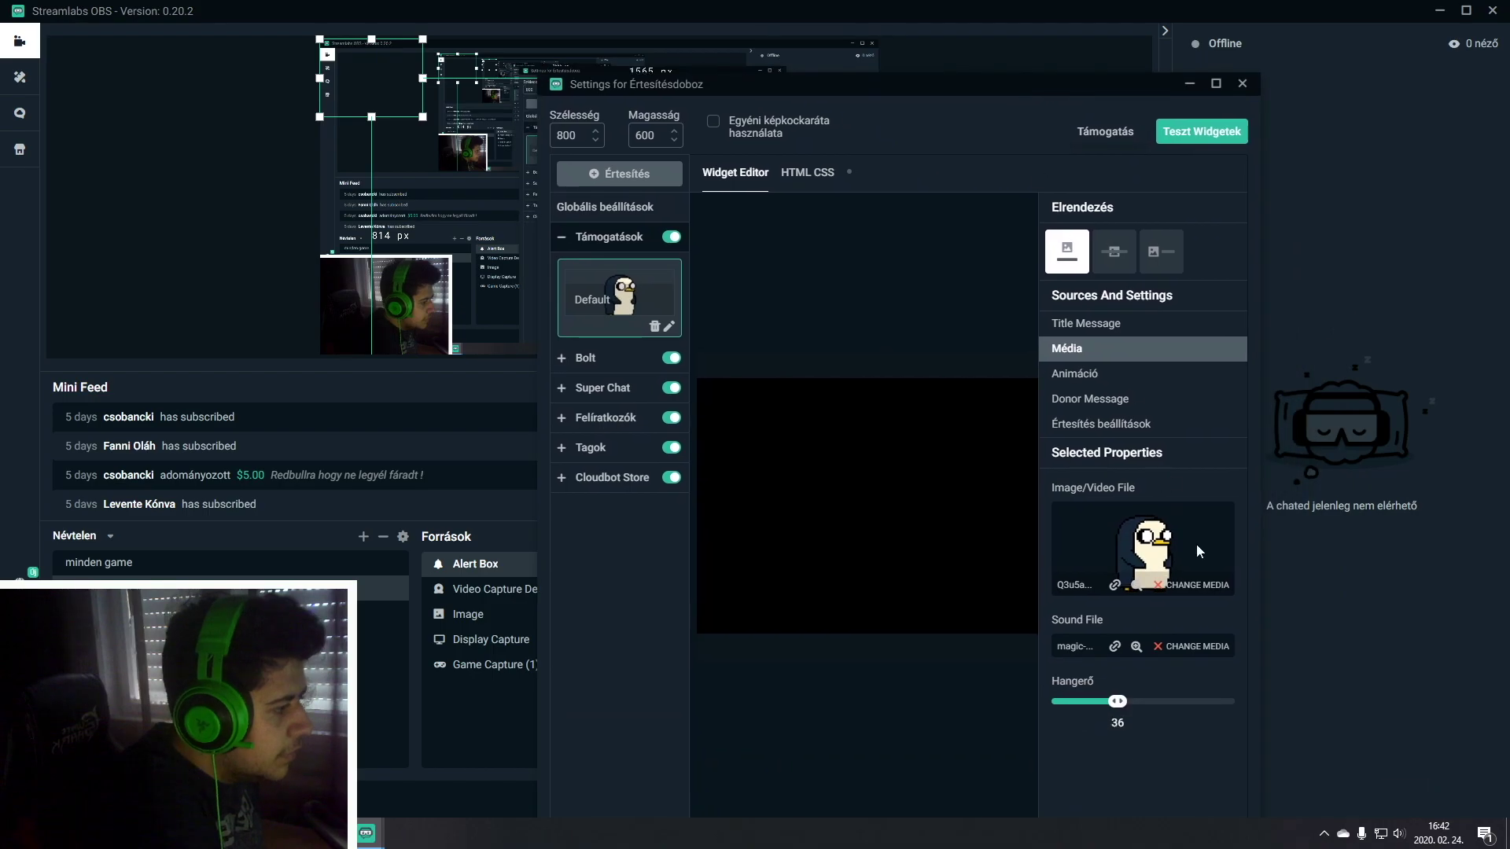
{"action": "left_click", "coordinate": [1194, 648]}
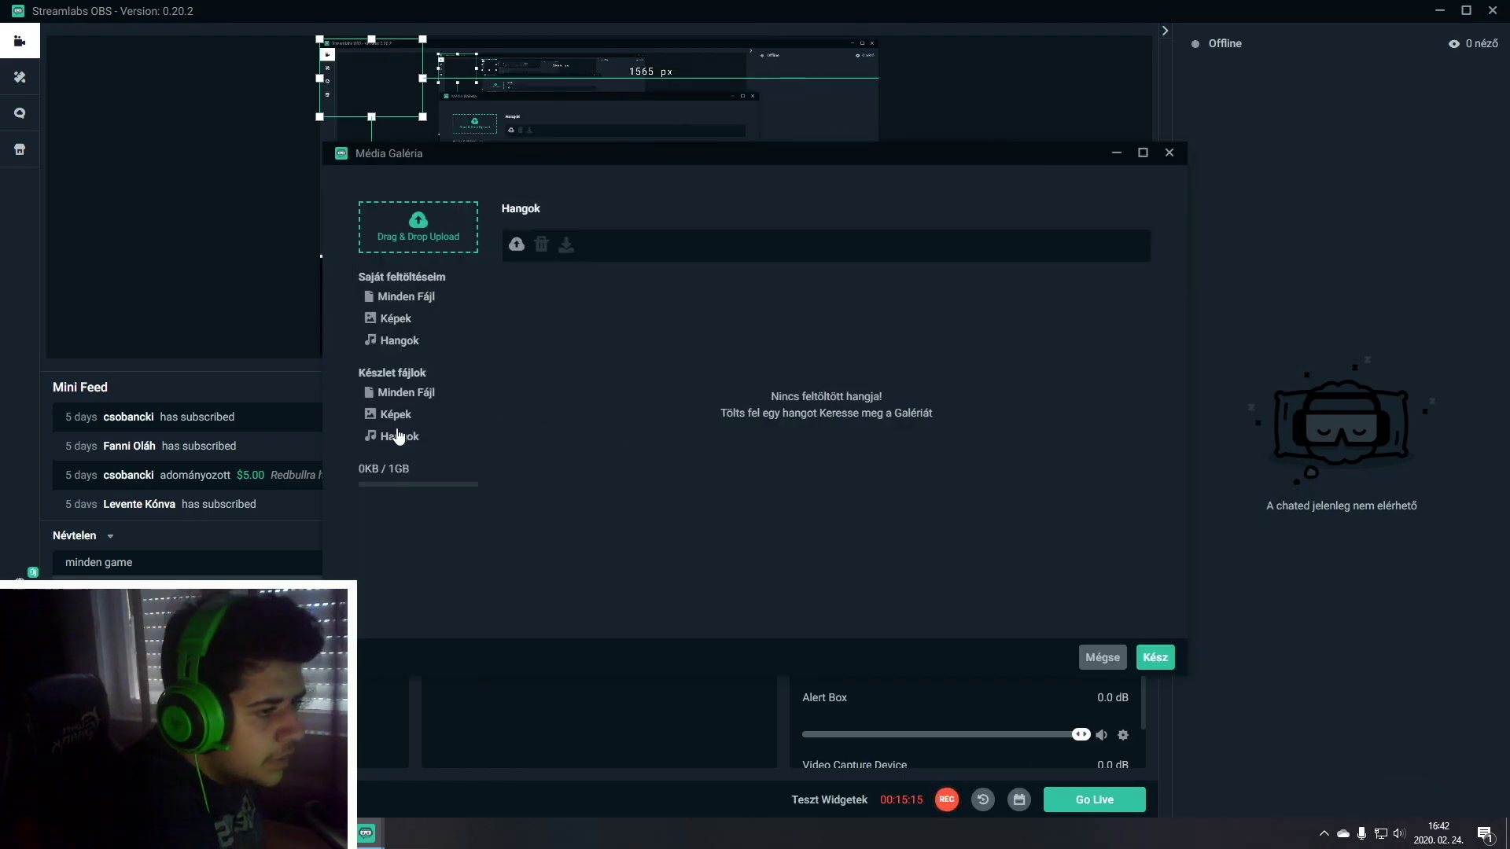
{"action": "left_click", "coordinate": [400, 438]}
{"action": "scroll", "coordinate": [735, 339], "scroll_direction": "down", "scroll_amount": 10}
{"action": "scroll", "coordinate": [739, 448], "scroll_direction": "up", "scroll_amount": 6}
{"action": "left_click", "coordinate": [1169, 153]}
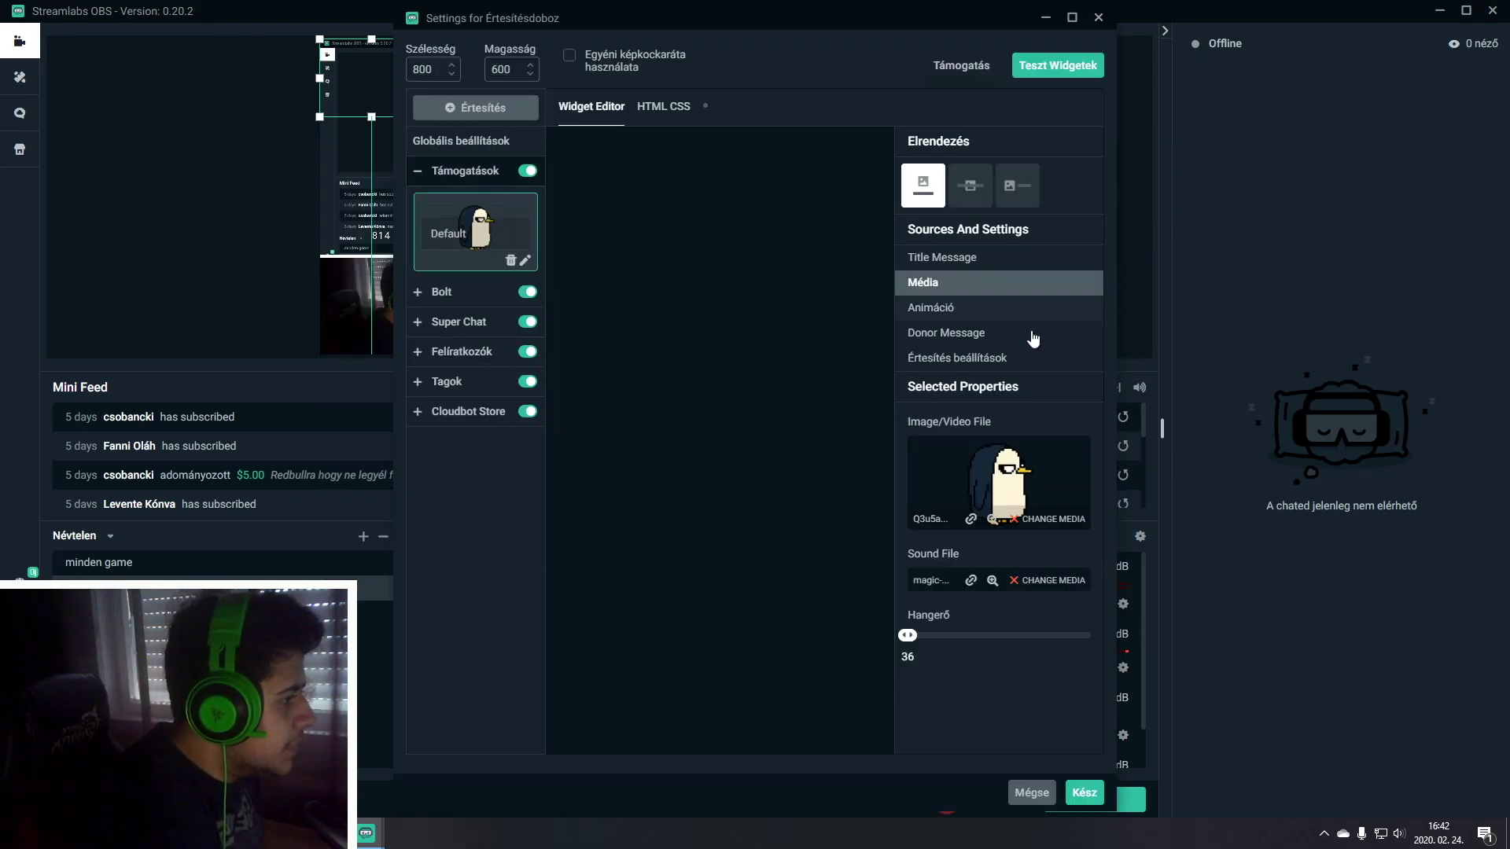
Open the sound gallery's upload file picker, view the files in the vidfeo folder, and cancel without uploading
{"action": "left_click", "coordinate": [1031, 582]}
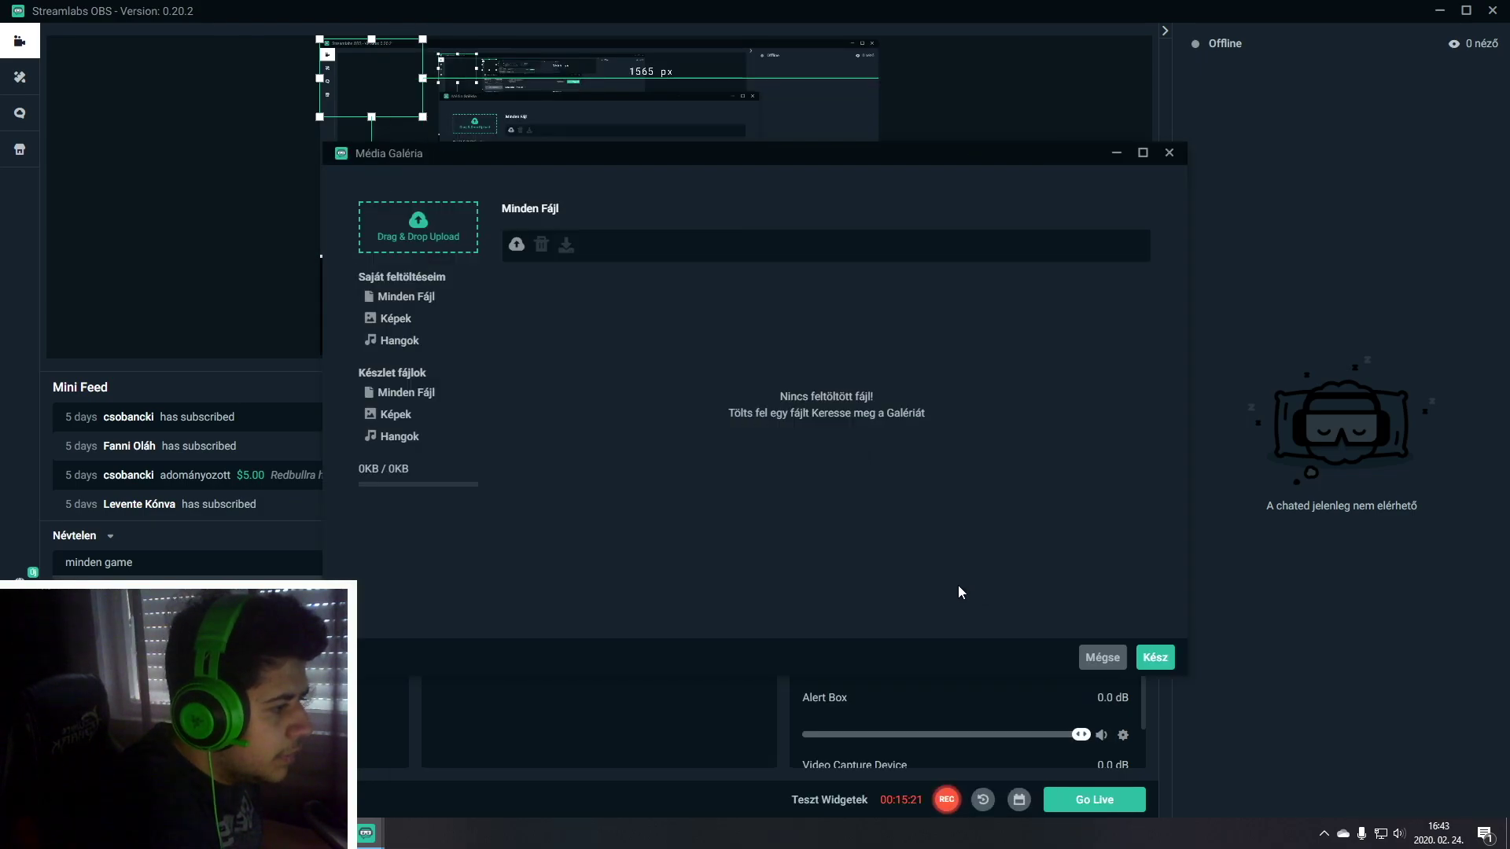
{"action": "left_click", "coordinate": [459, 238]}
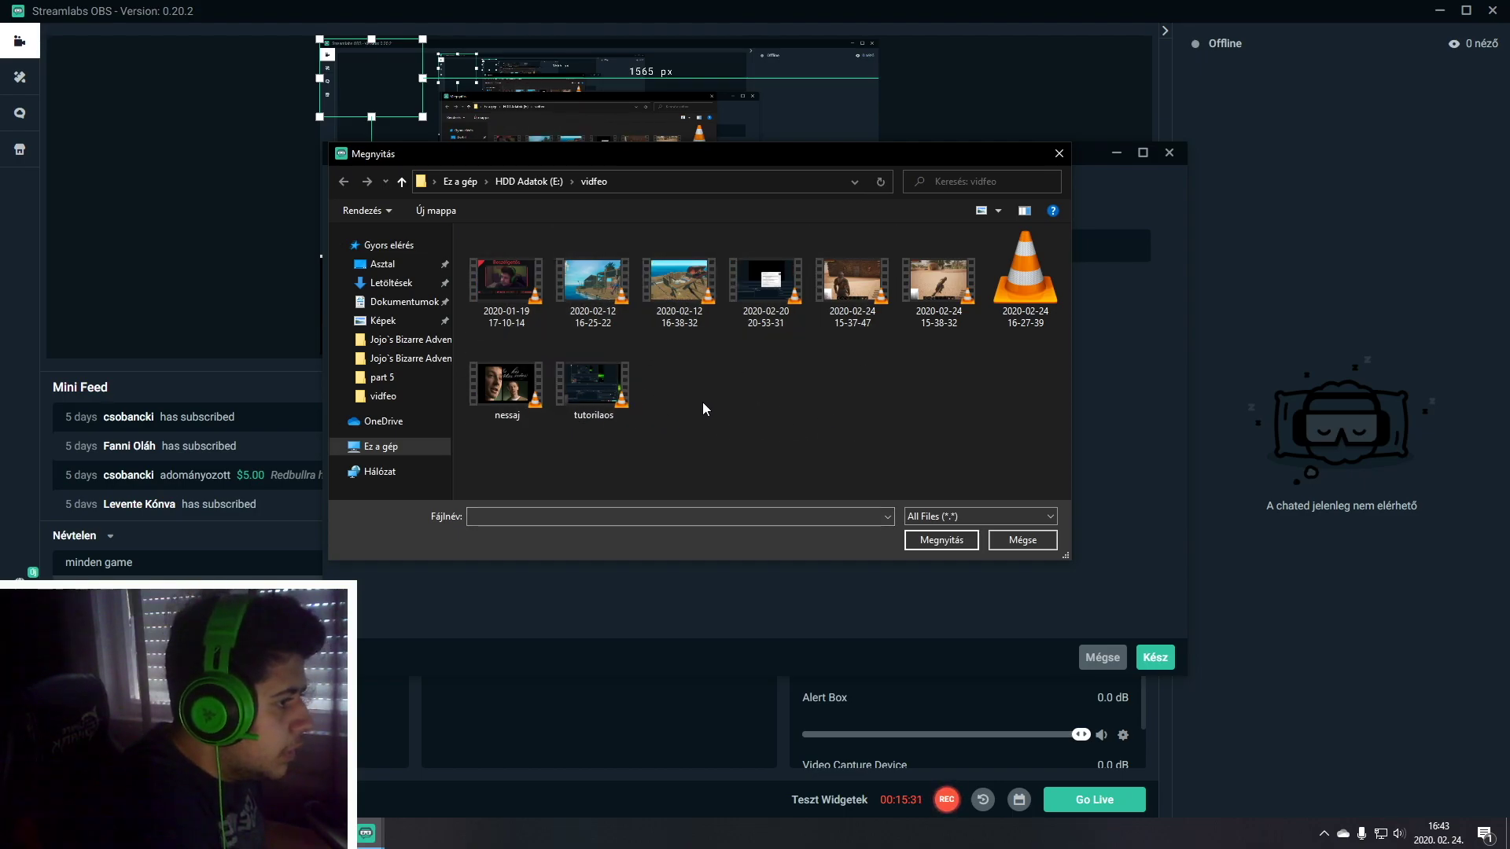
{"action": "right_click", "coordinate": [729, 408]}
{"action": "left_click", "coordinate": [662, 368]}
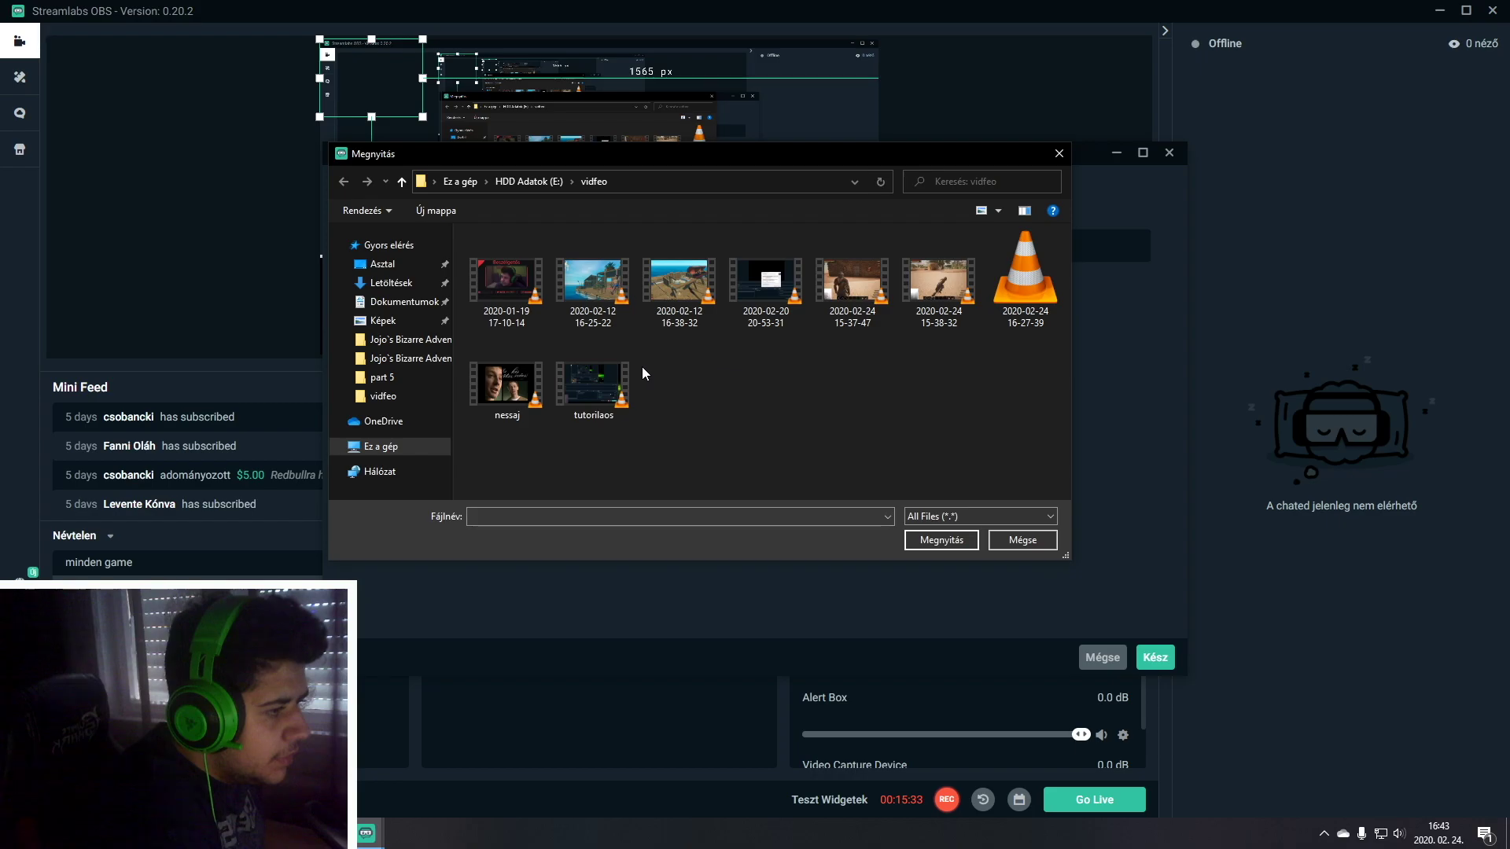
{"action": "left_click", "coordinate": [593, 385]}
{"action": "left_click", "coordinate": [1023, 541]}
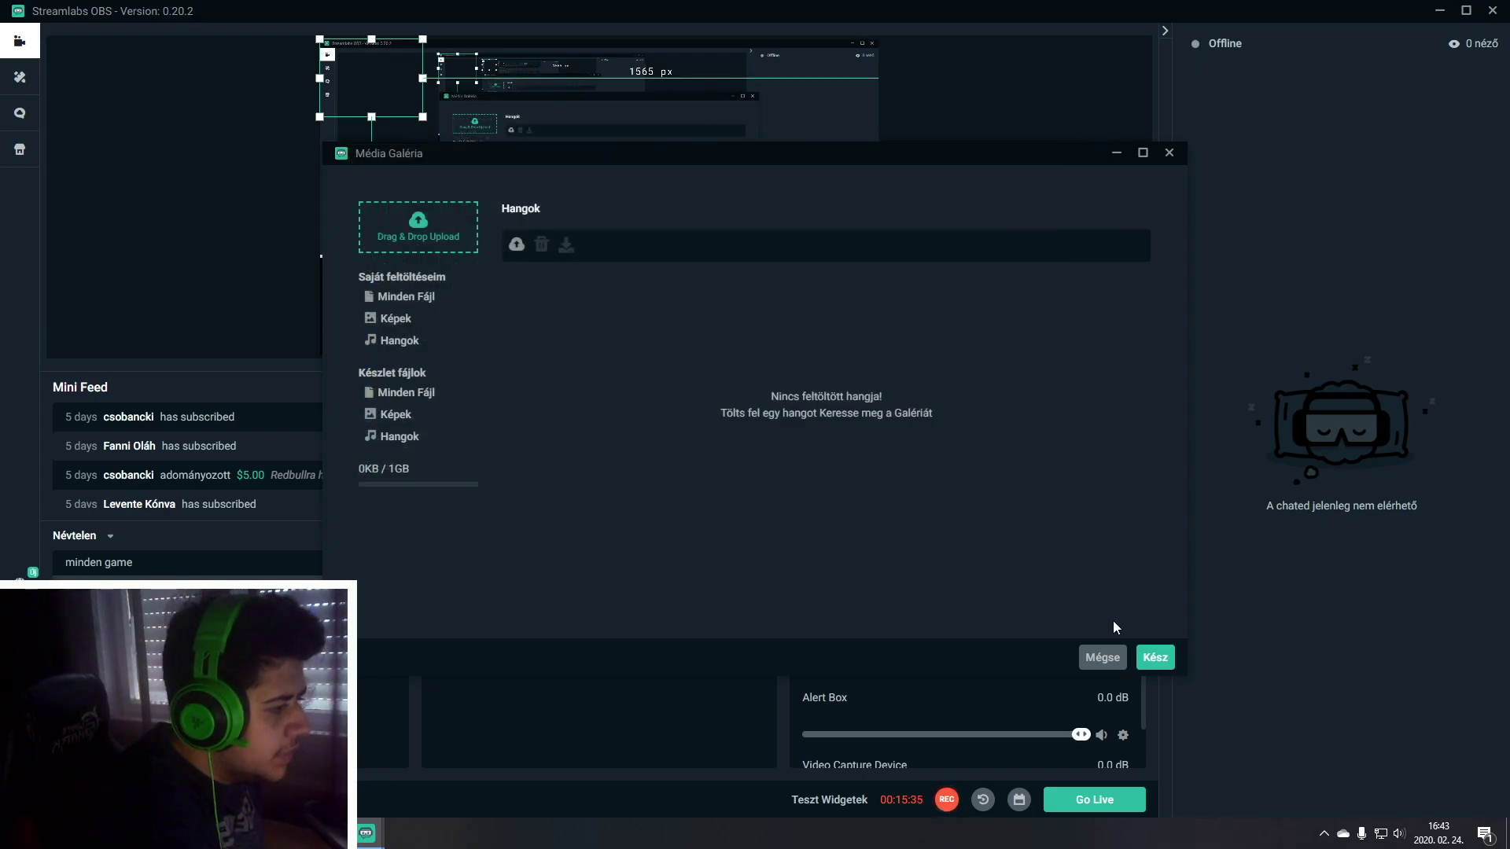
Leave the media gallery, send a test Támogatás alert with the settings window clear of the preview, and close the alert box settings
{"action": "left_click", "coordinate": [1140, 664]}
{"action": "left_click_drag", "start_coordinate": [725, 17], "coordinate": [1059, 133]}
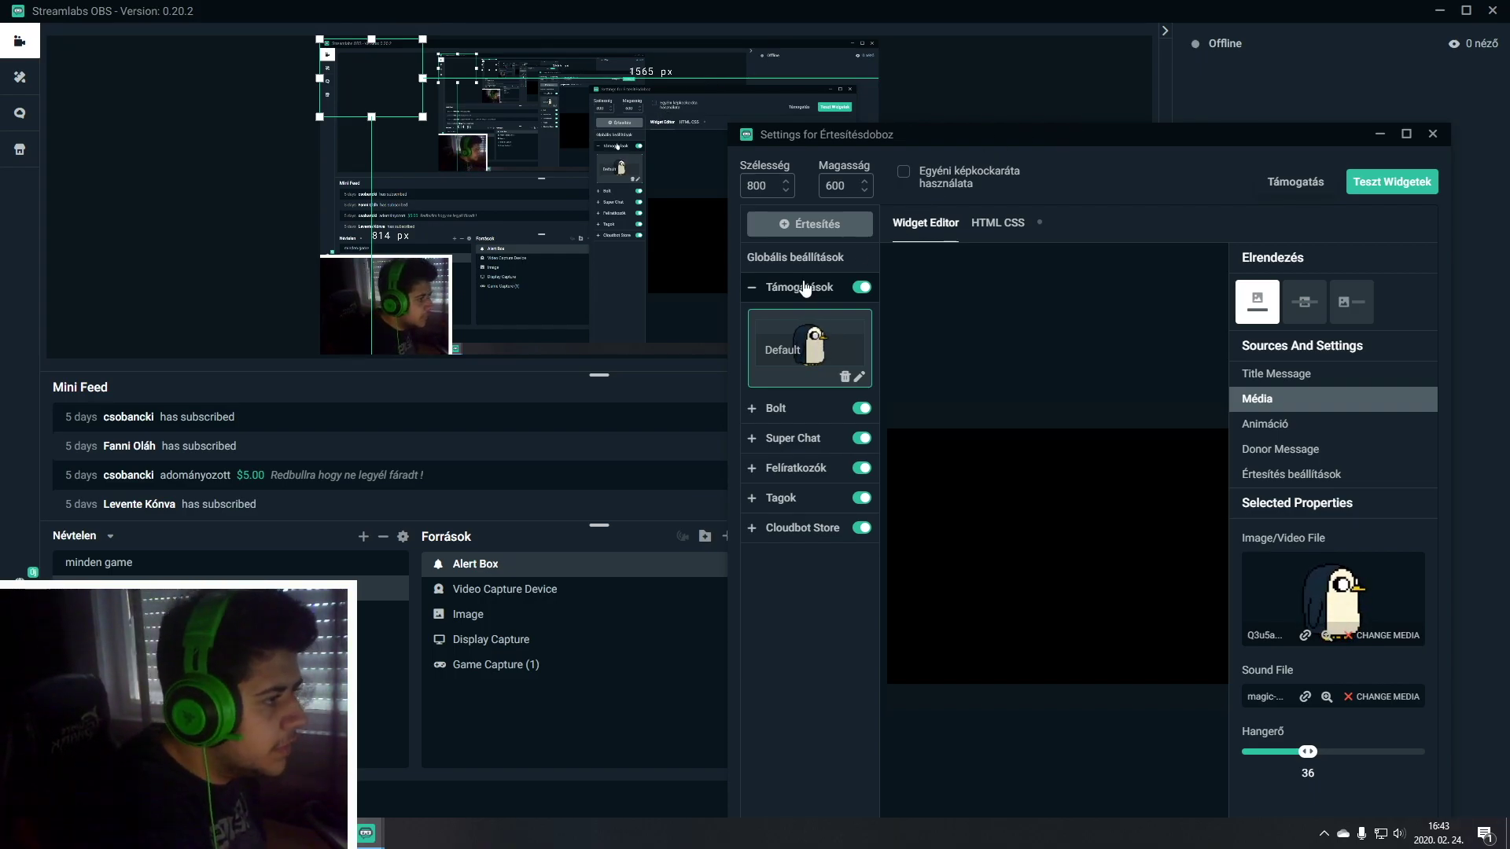
{"action": "left_click", "coordinate": [1300, 203]}
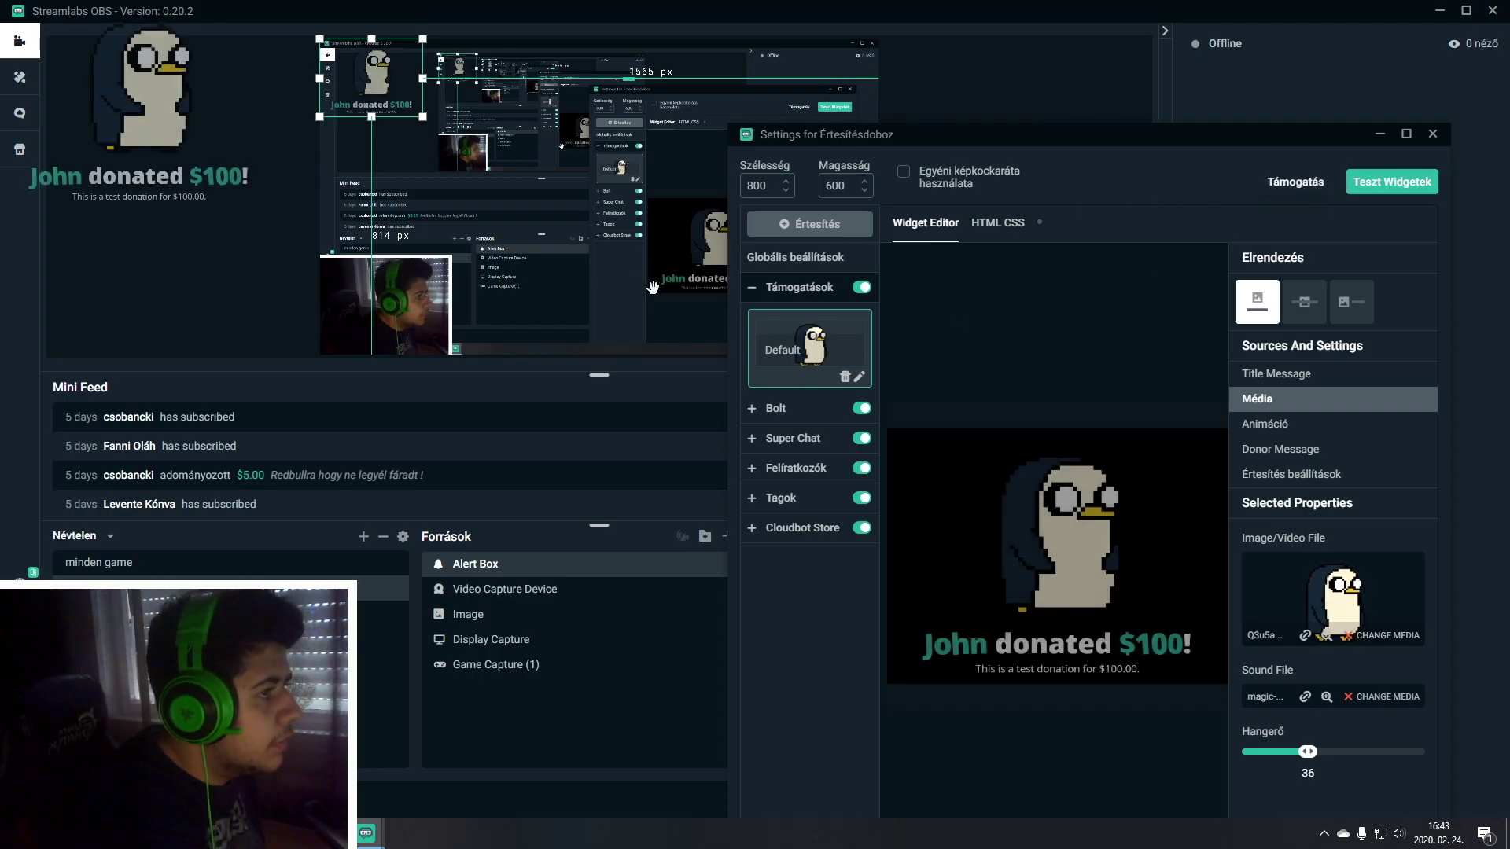
{"action": "left_click", "coordinate": [1427, 136]}
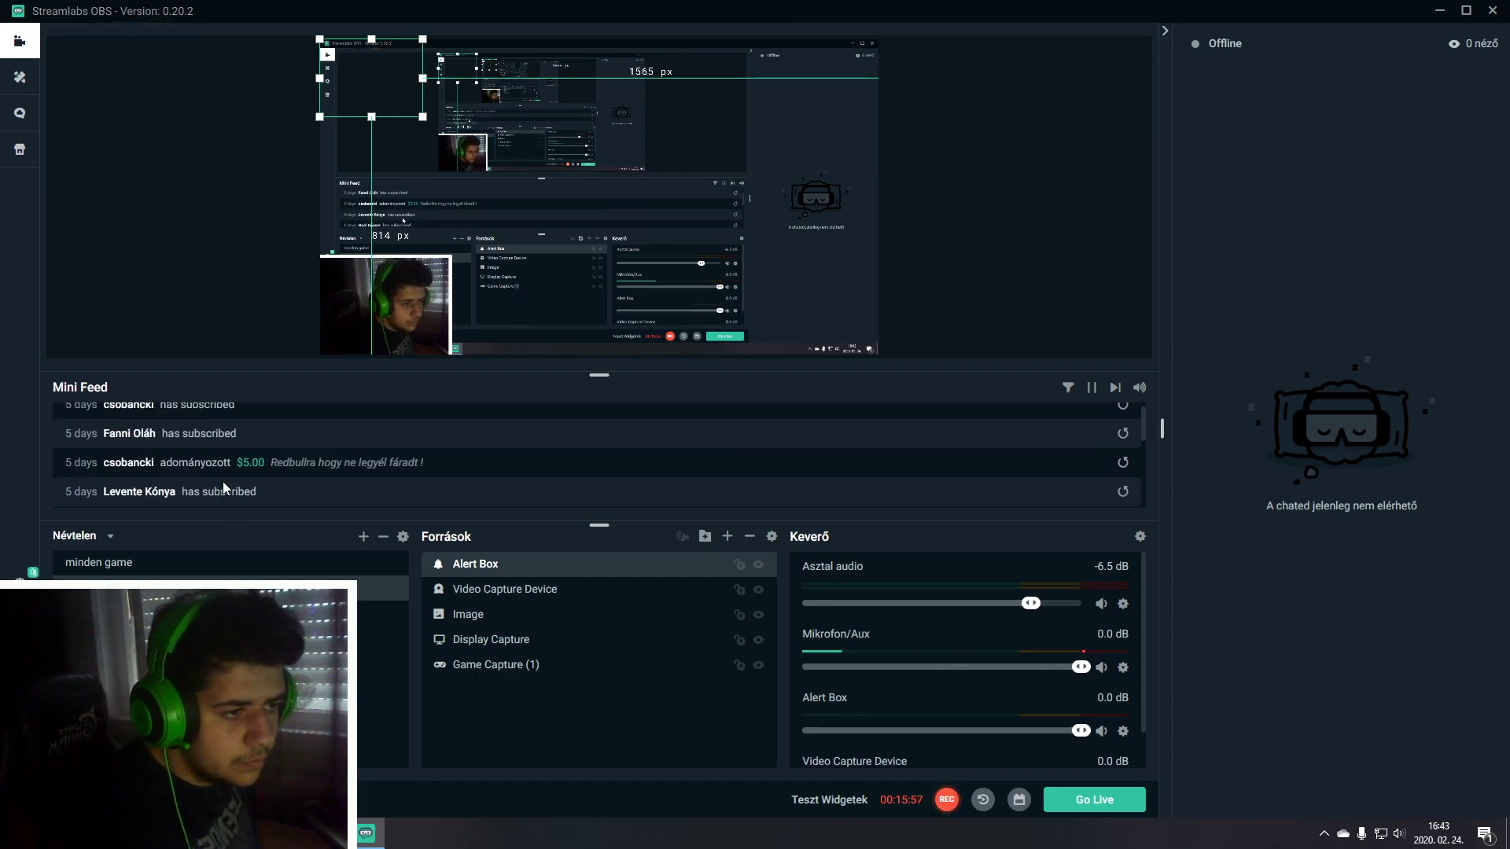
{"action": "left_click", "coordinate": [825, 322]}
{"action": "left_click", "coordinate": [955, 280]}
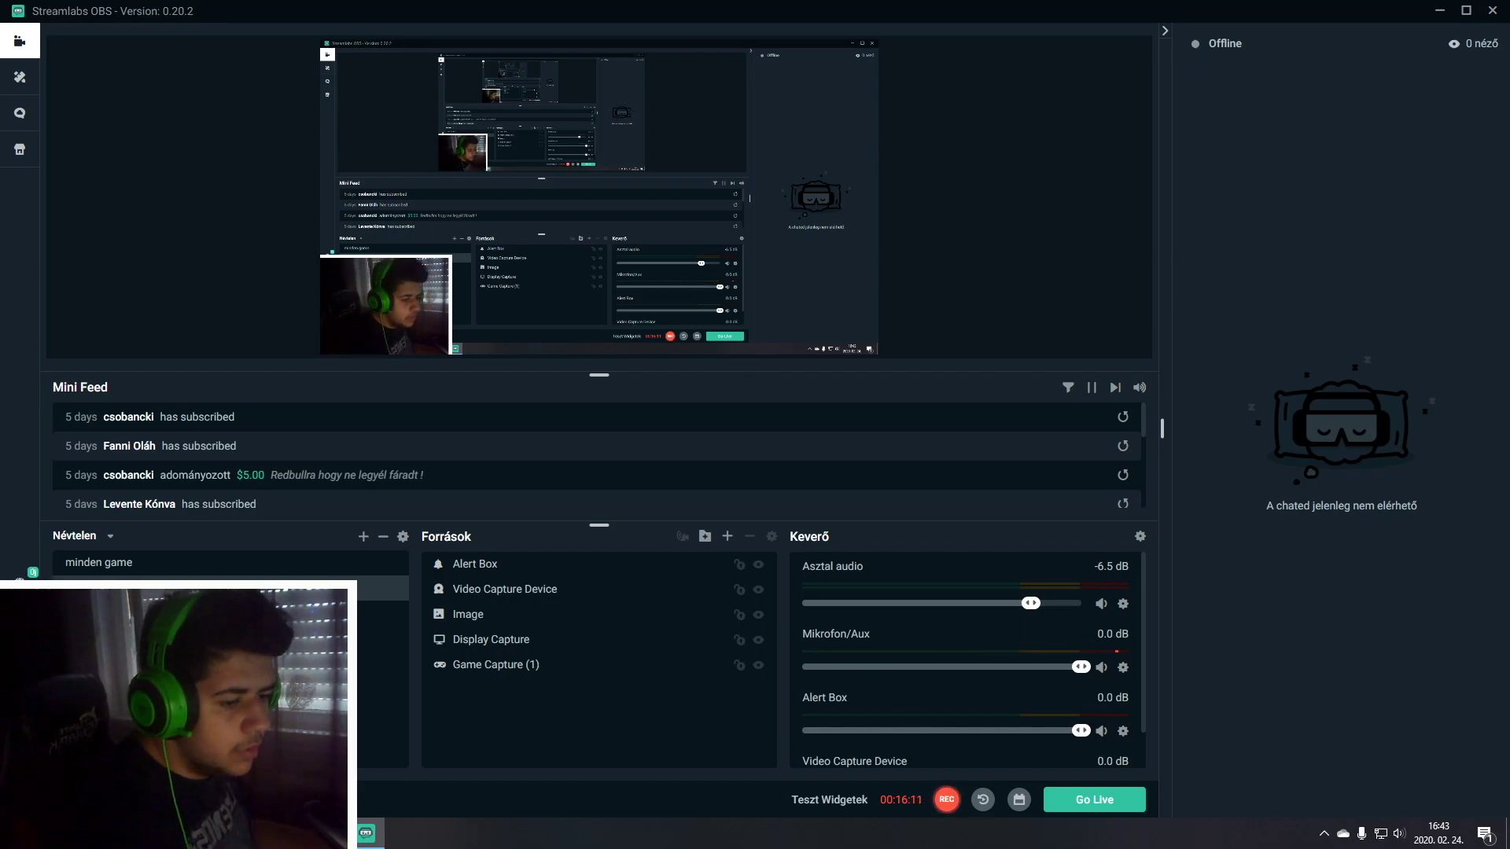
Examine the Stream platform settings and the Kimenet settings for bitrate, encoder, recording and replay buffer
{"action": "left_click", "coordinate": [503, 202]}
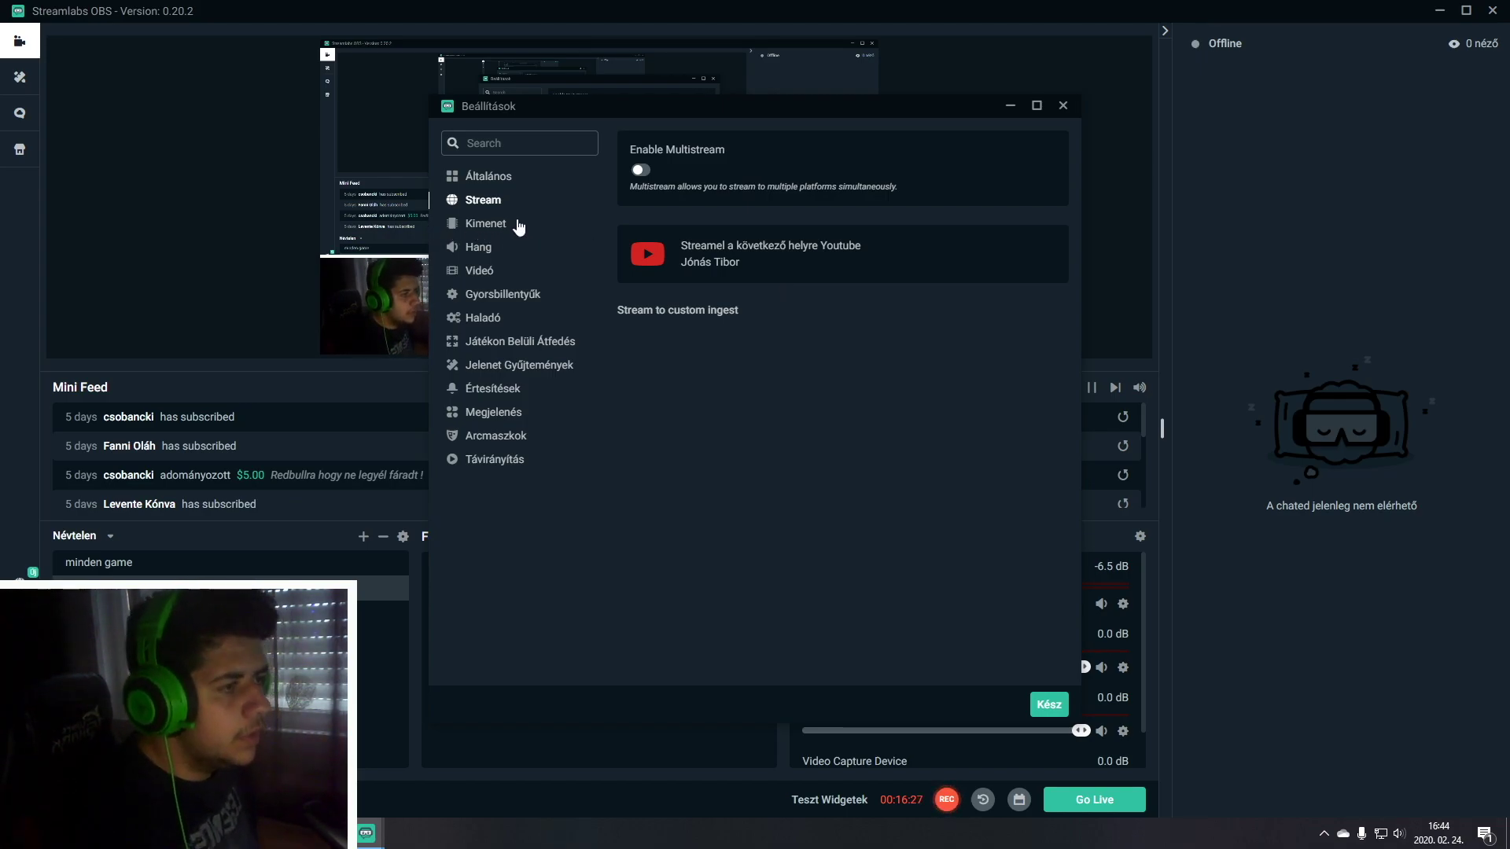
{"action": "left_click", "coordinate": [474, 227]}
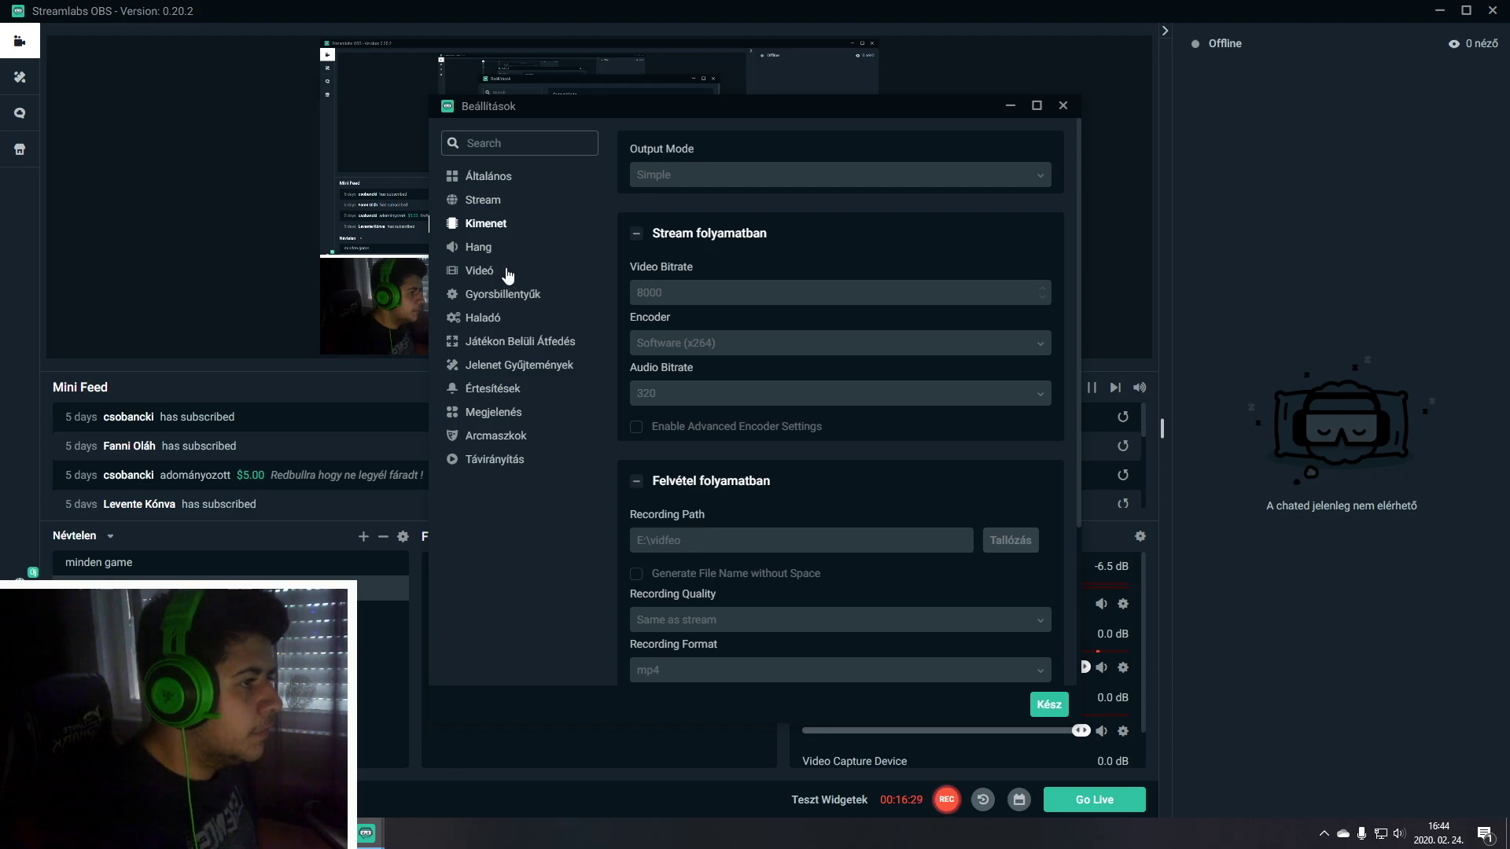
{"action": "left_click", "coordinate": [486, 202]}
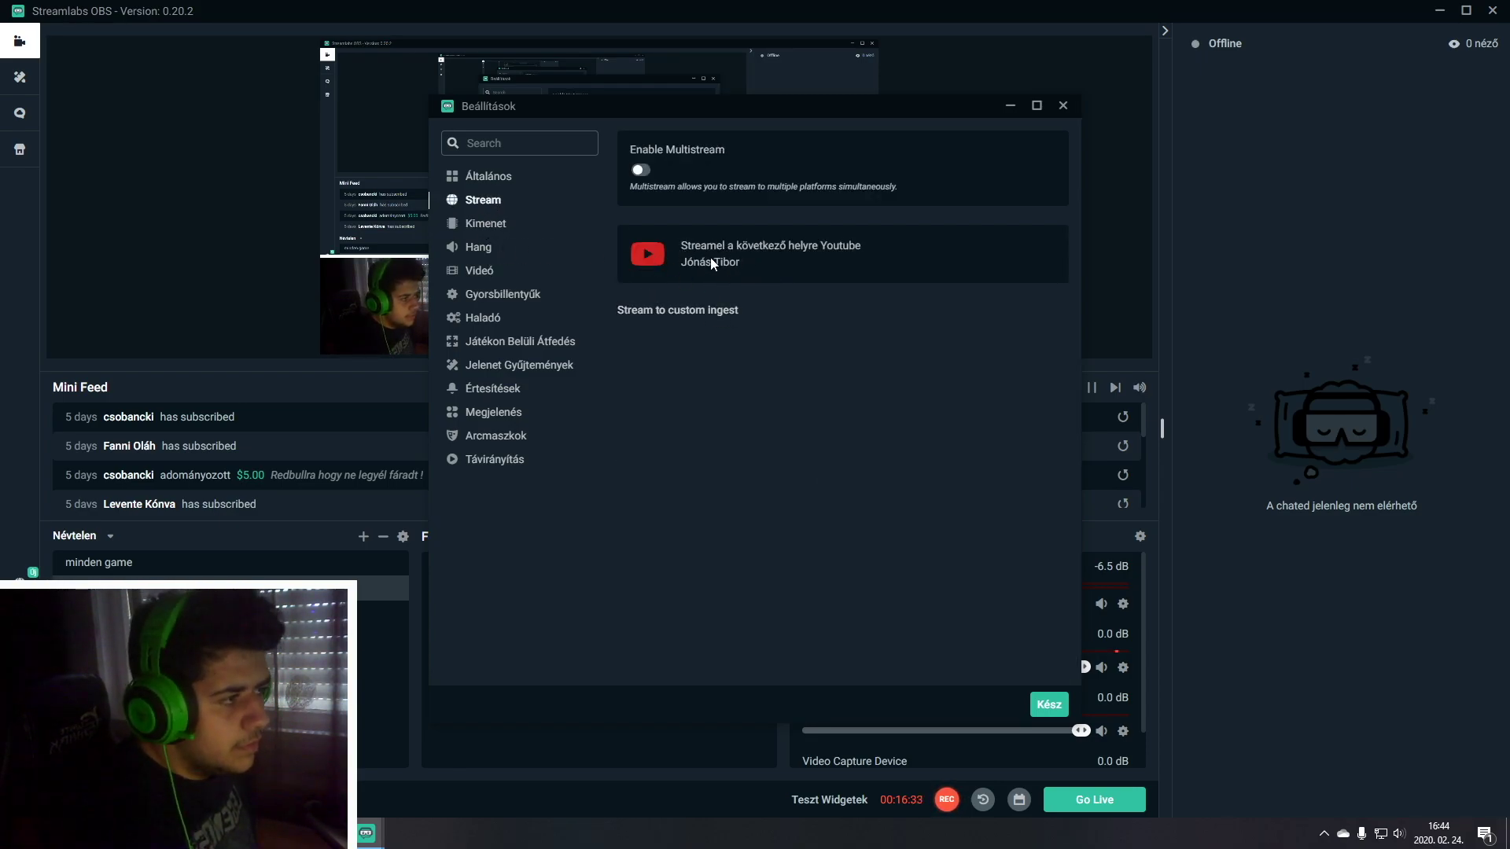
{"action": "left_click", "coordinate": [488, 224]}
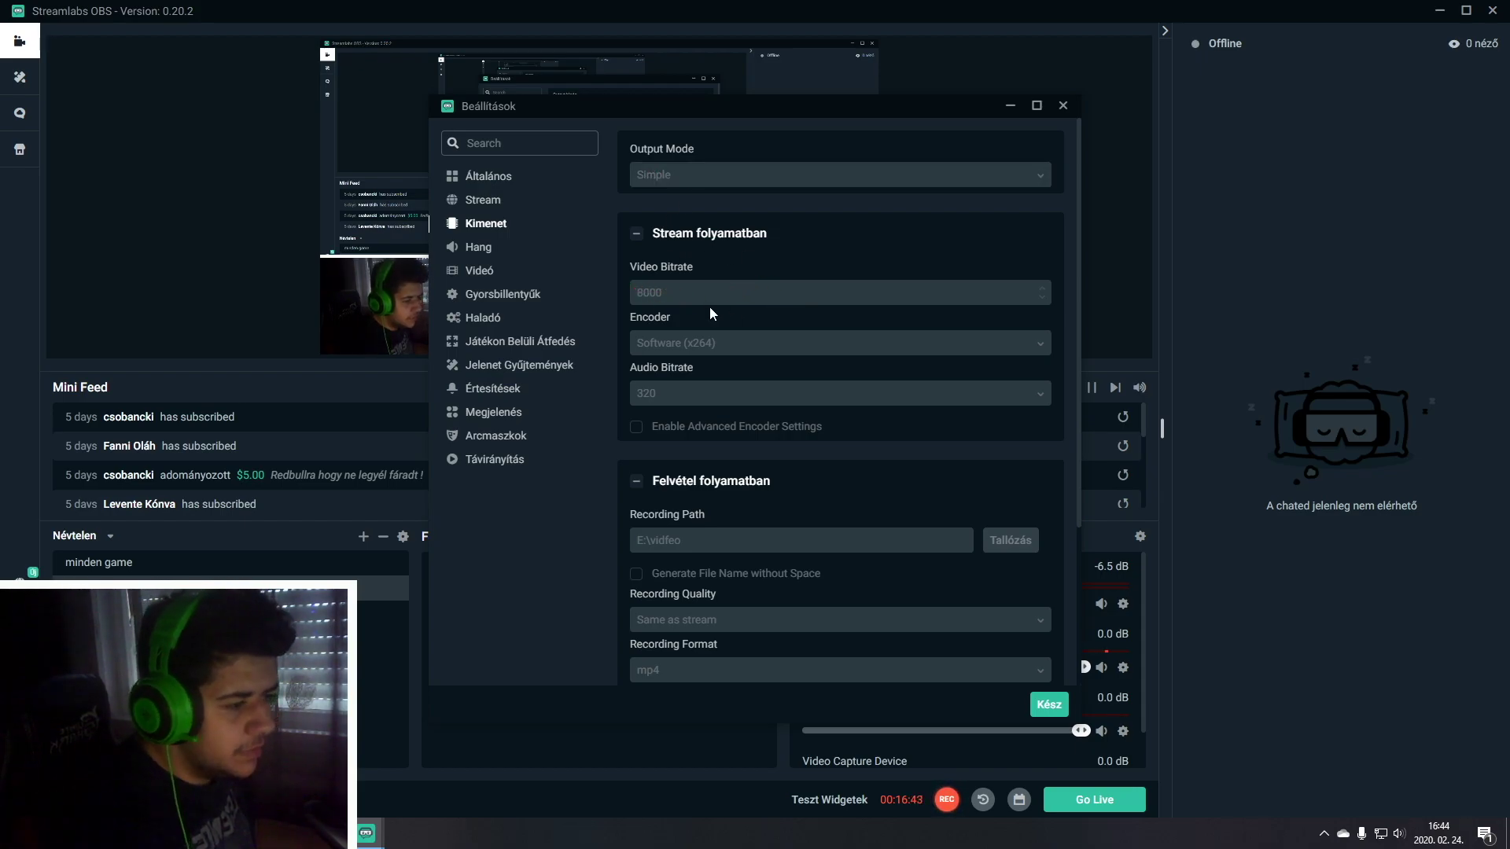
{"action": "scroll", "coordinate": [710, 312], "scroll_direction": "down", "scroll_amount": 3}
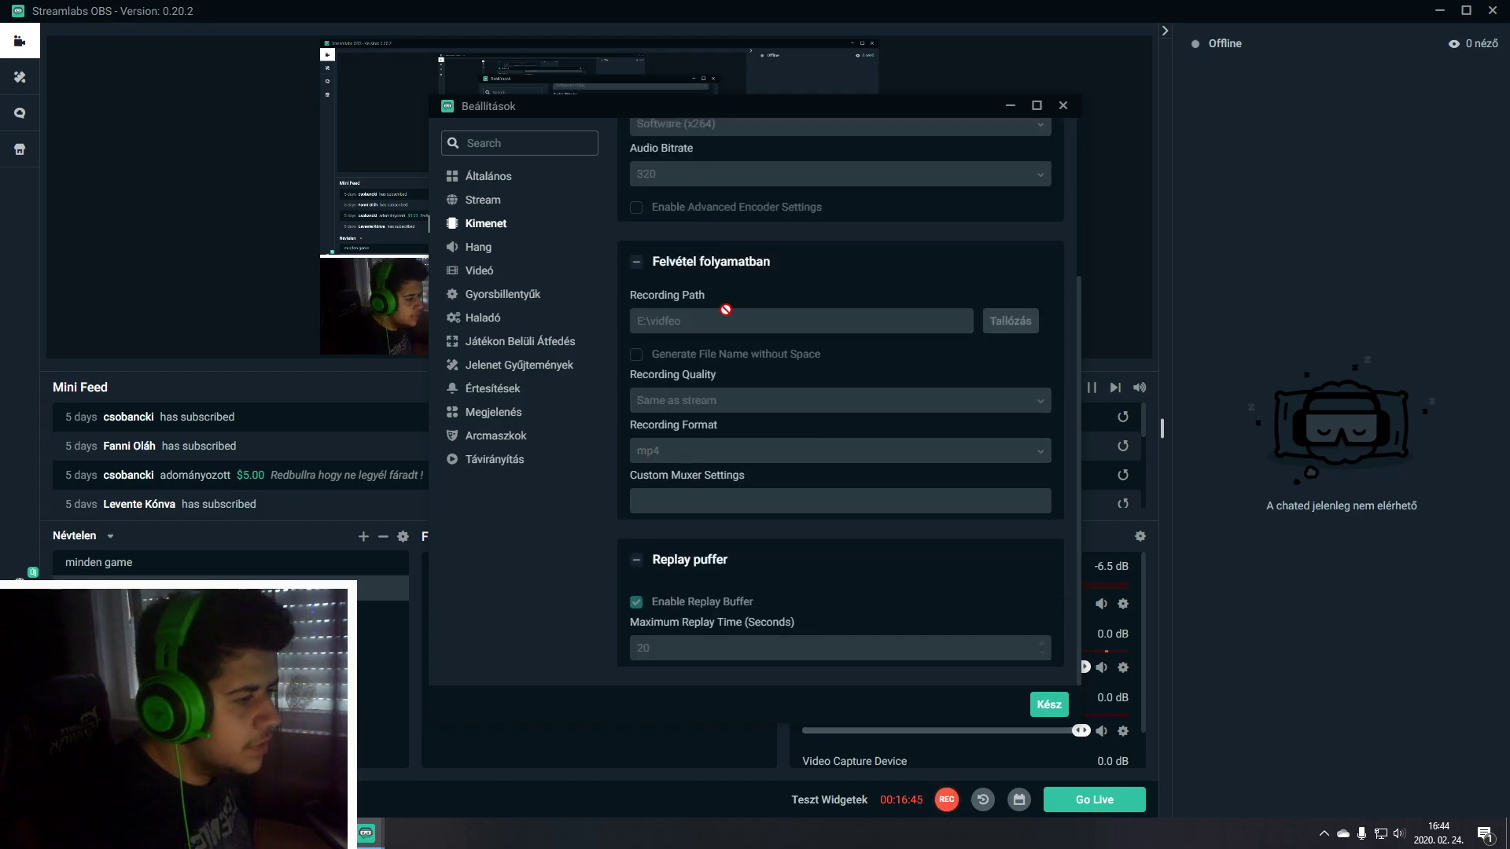
{"action": "scroll", "coordinate": [706, 317], "scroll_direction": "up", "scroll_amount": 3}
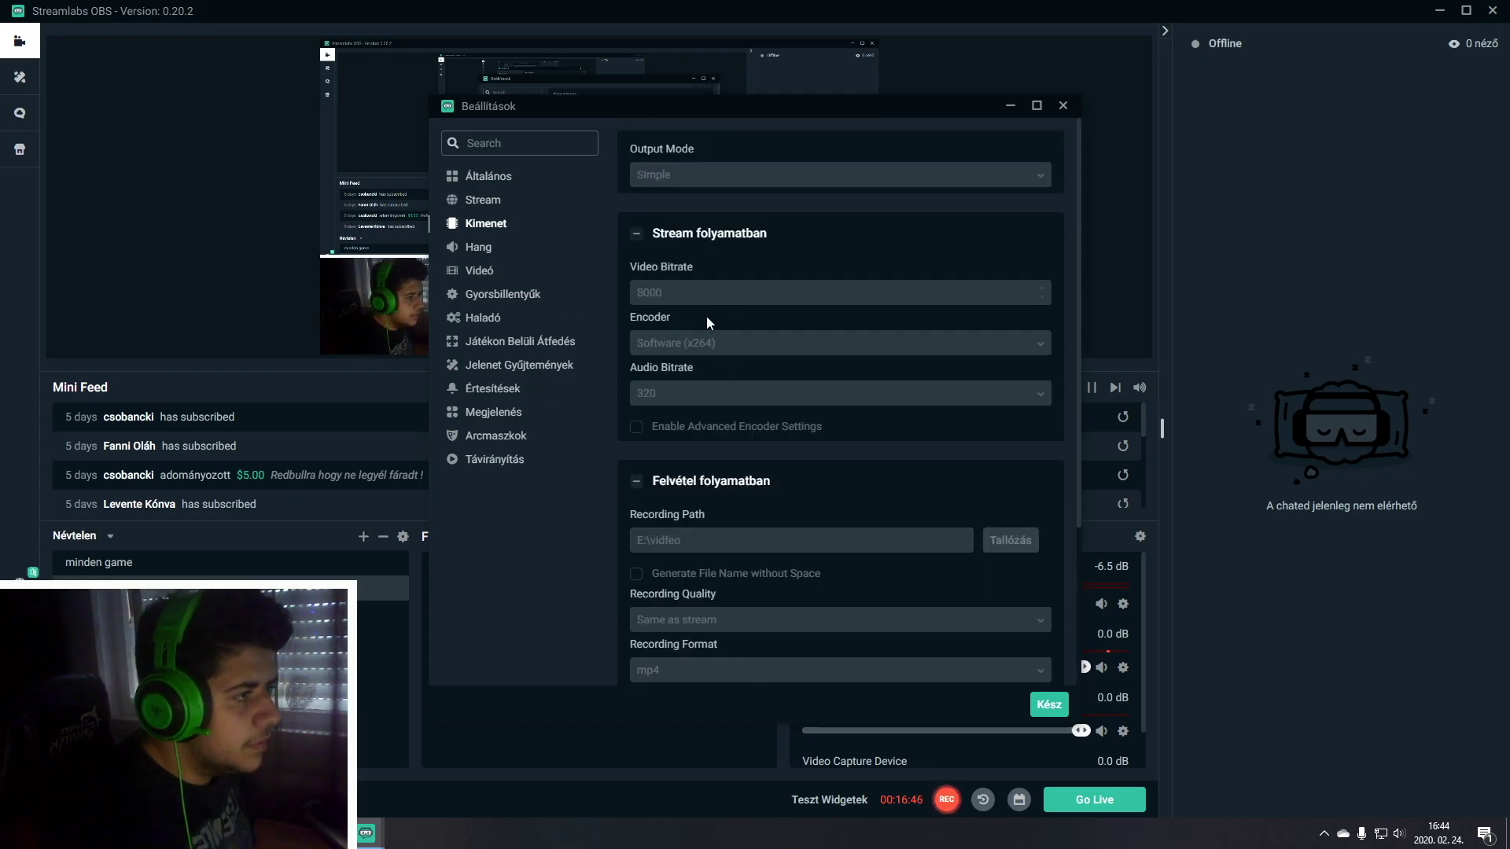
{"action": "left_click", "coordinate": [493, 250]}
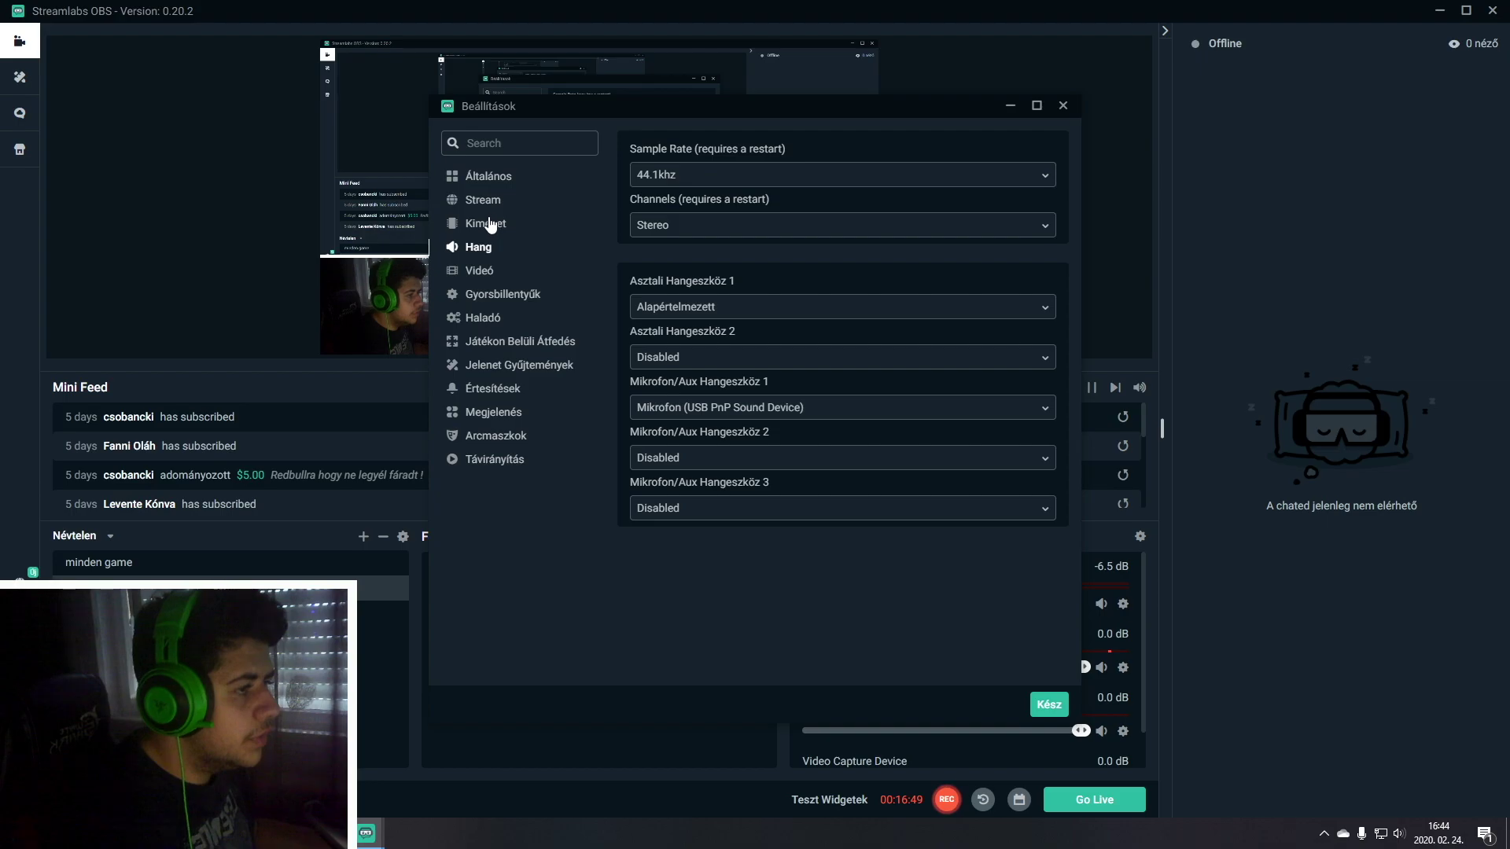
{"action": "left_click", "coordinate": [492, 225]}
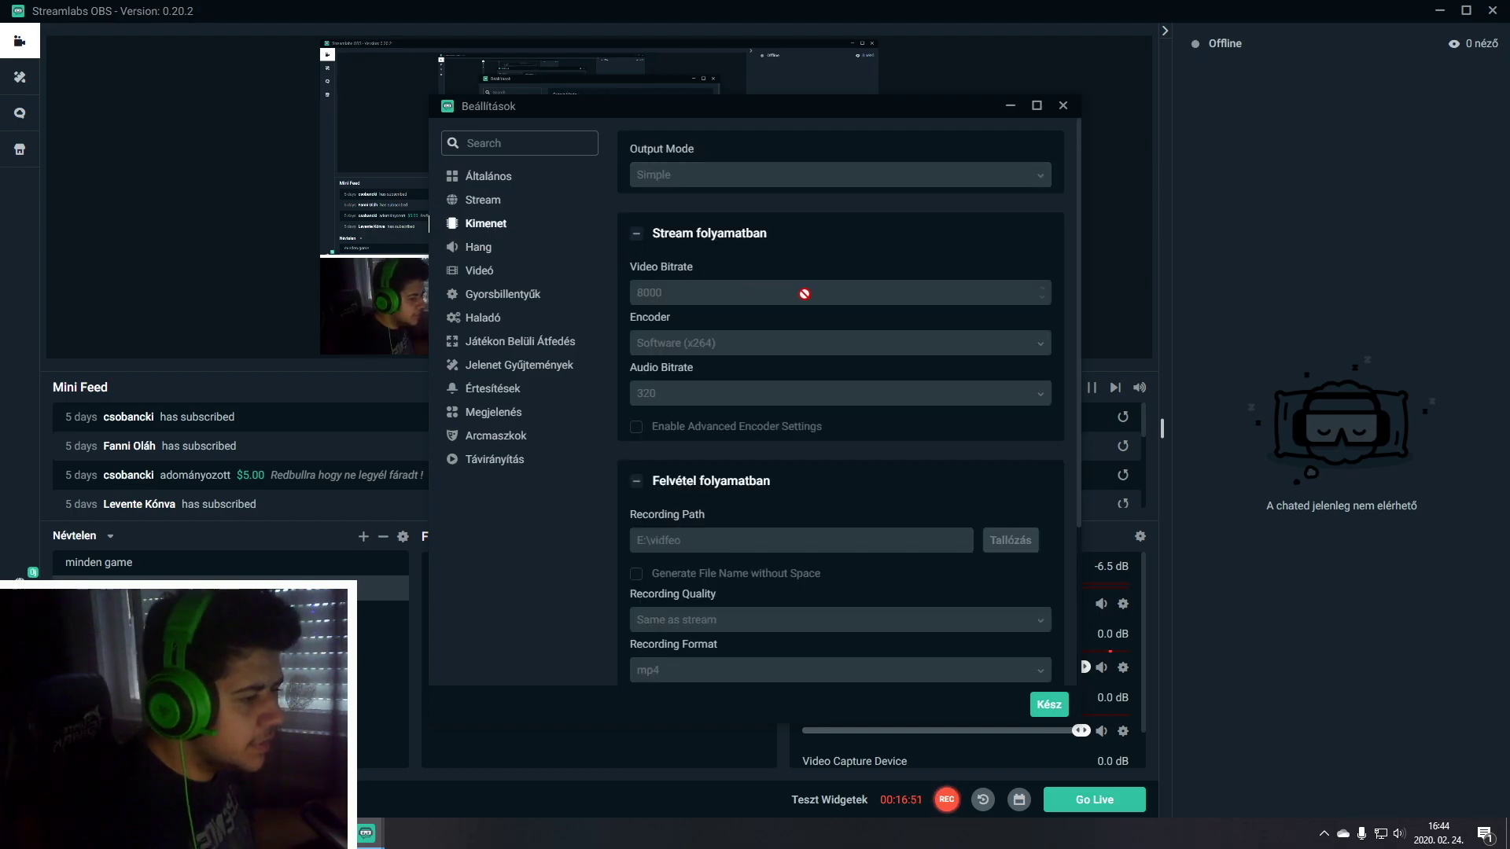
Review the Hang settings and the available sample rates without changing the selection
{"action": "left_click", "coordinate": [463, 255]}
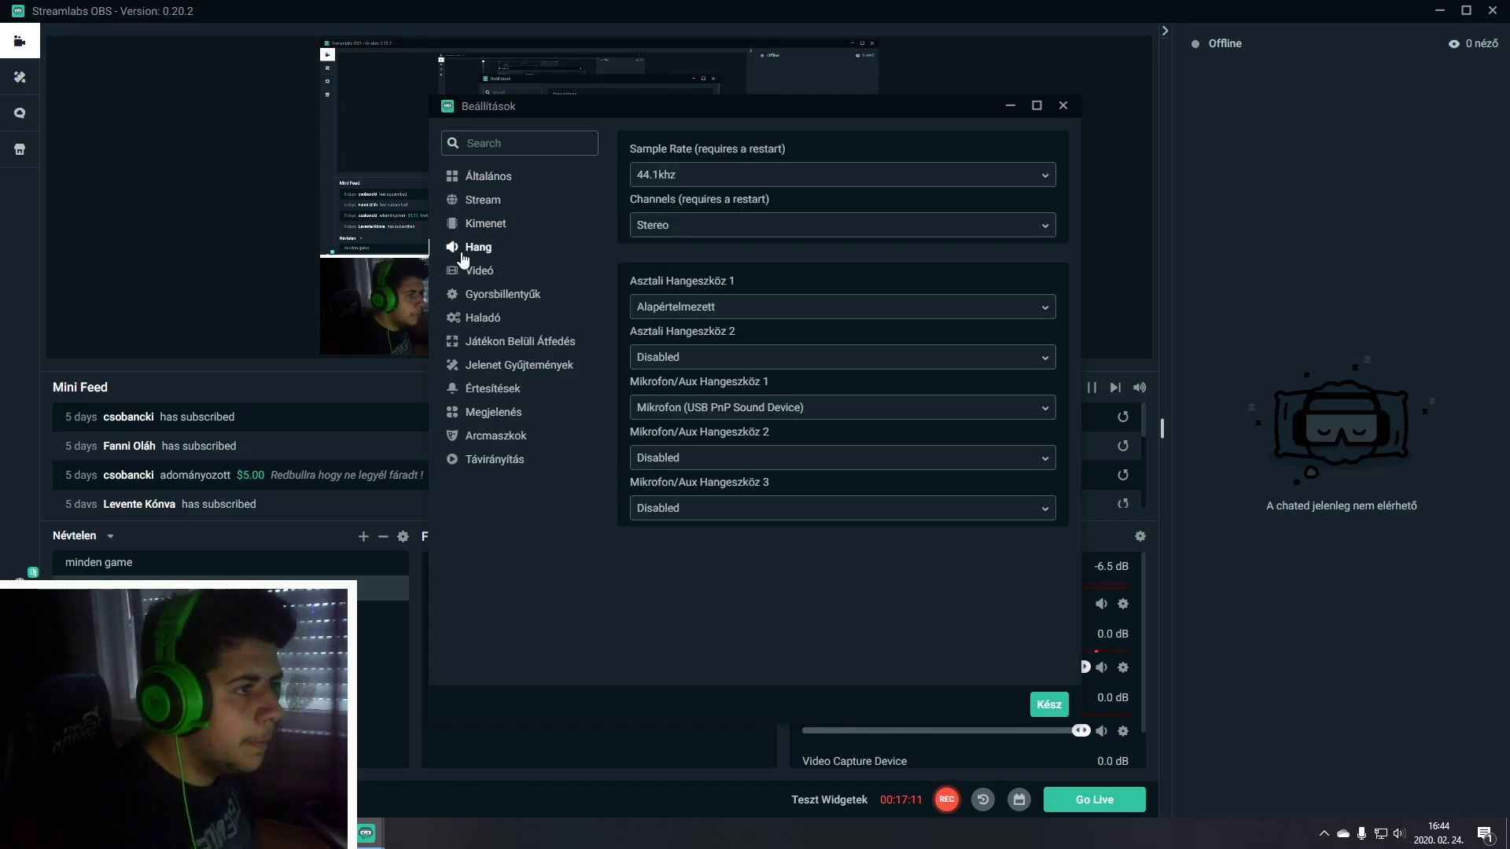
{"action": "left_click", "coordinate": [735, 233]}
{"action": "left_click", "coordinate": [593, 237]}
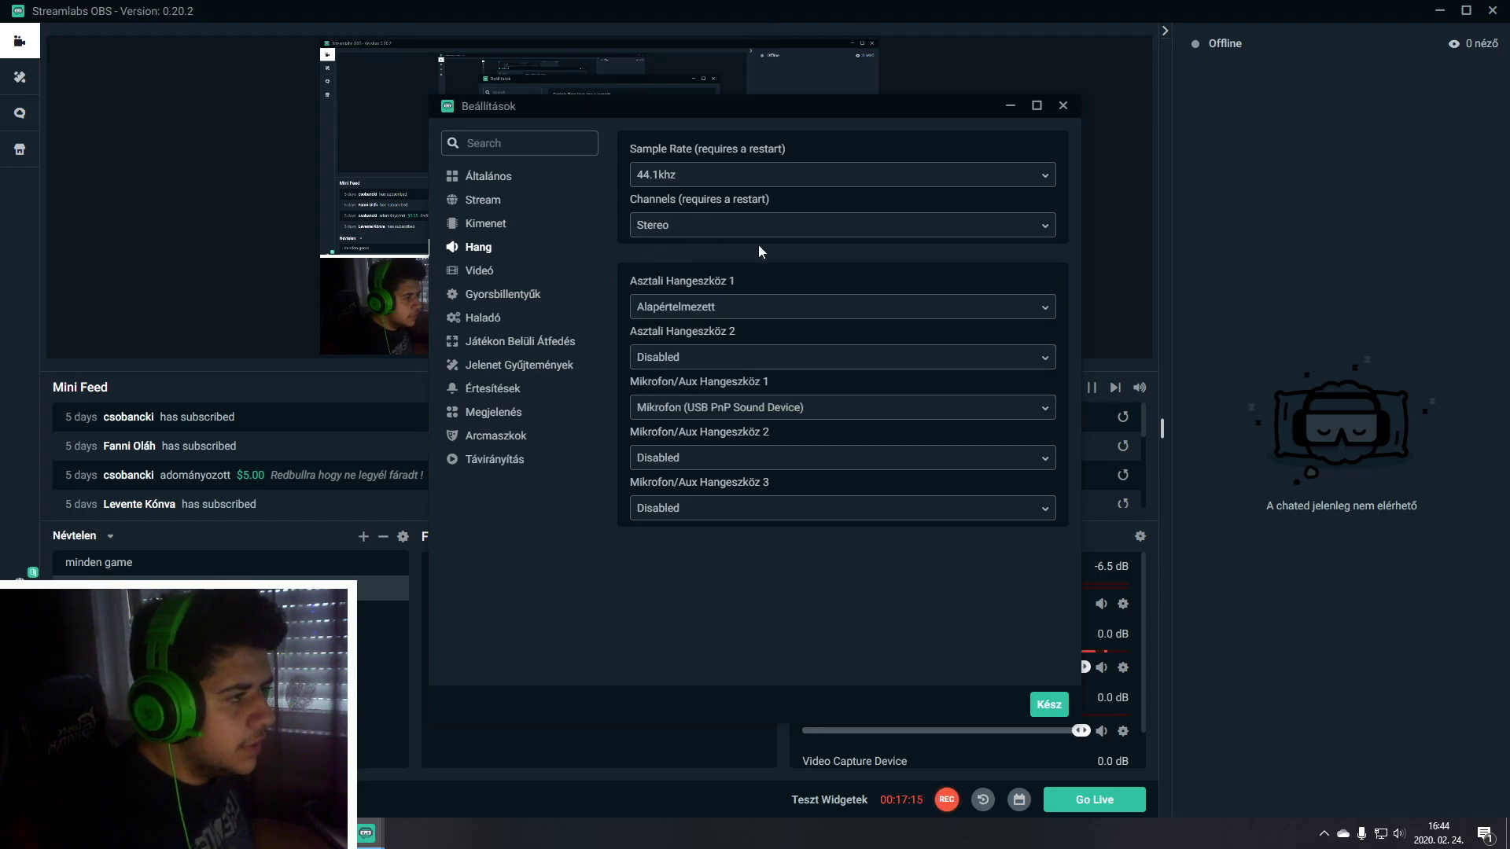
{"action": "left_click", "coordinate": [769, 179]}
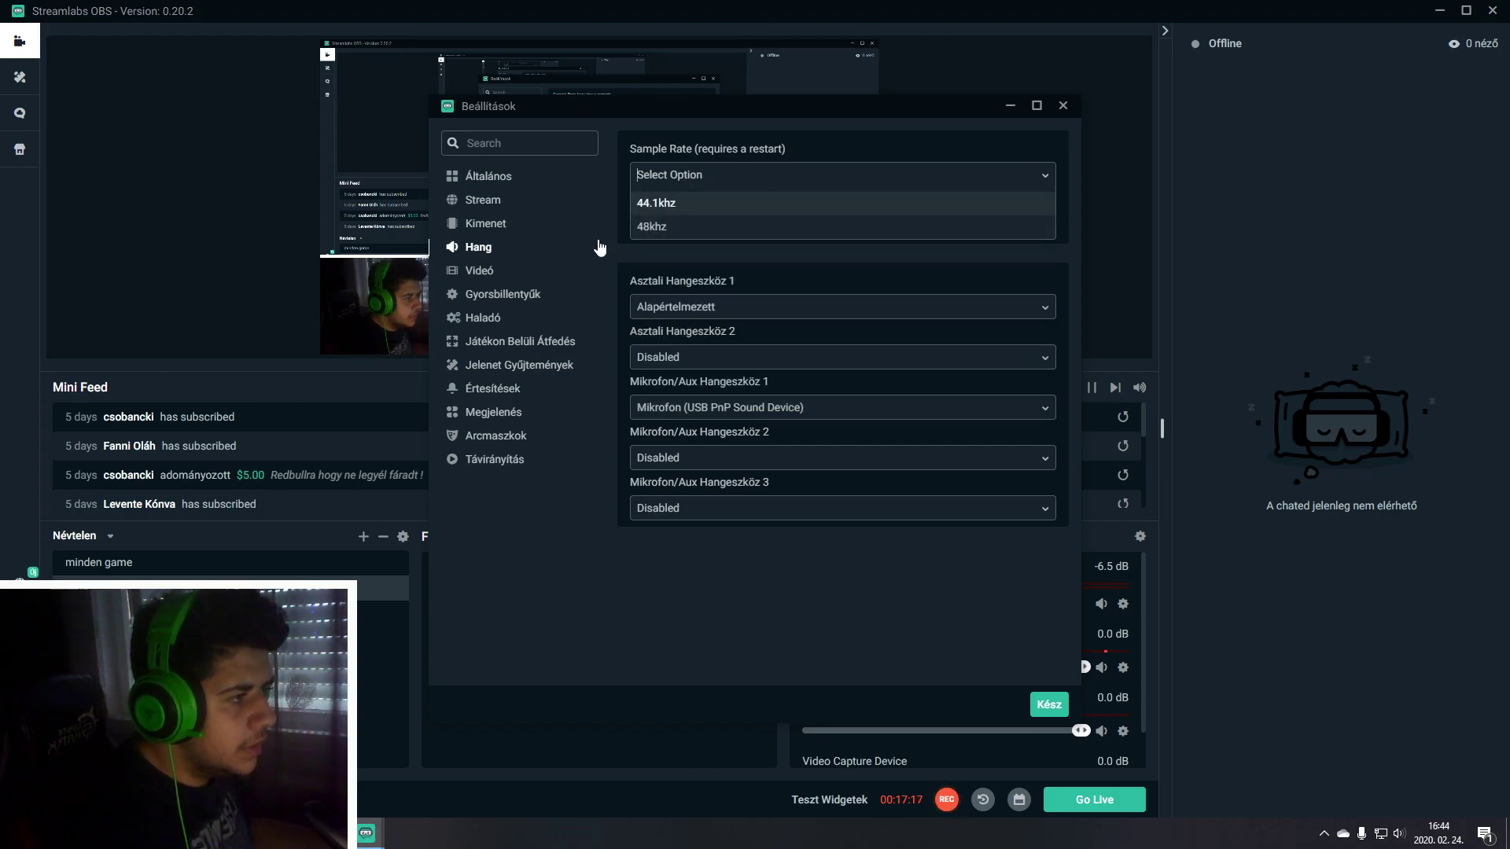
{"action": "left_click", "coordinate": [612, 211]}
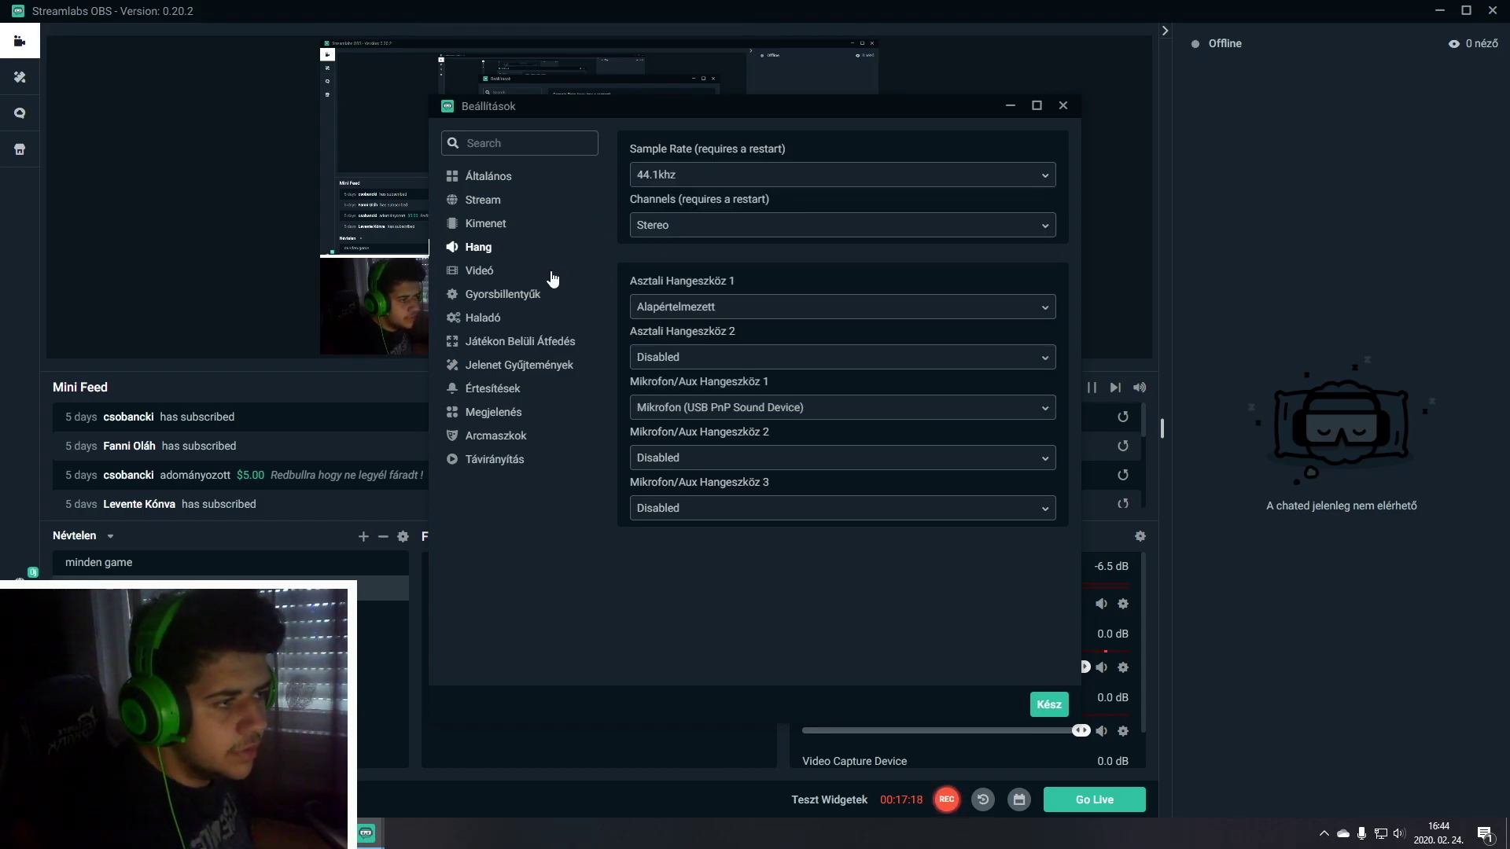
Look through the Videó resolution and FPS settings, the Gyorsbillentyűk, and the Haladó settings
{"action": "left_click", "coordinate": [481, 272]}
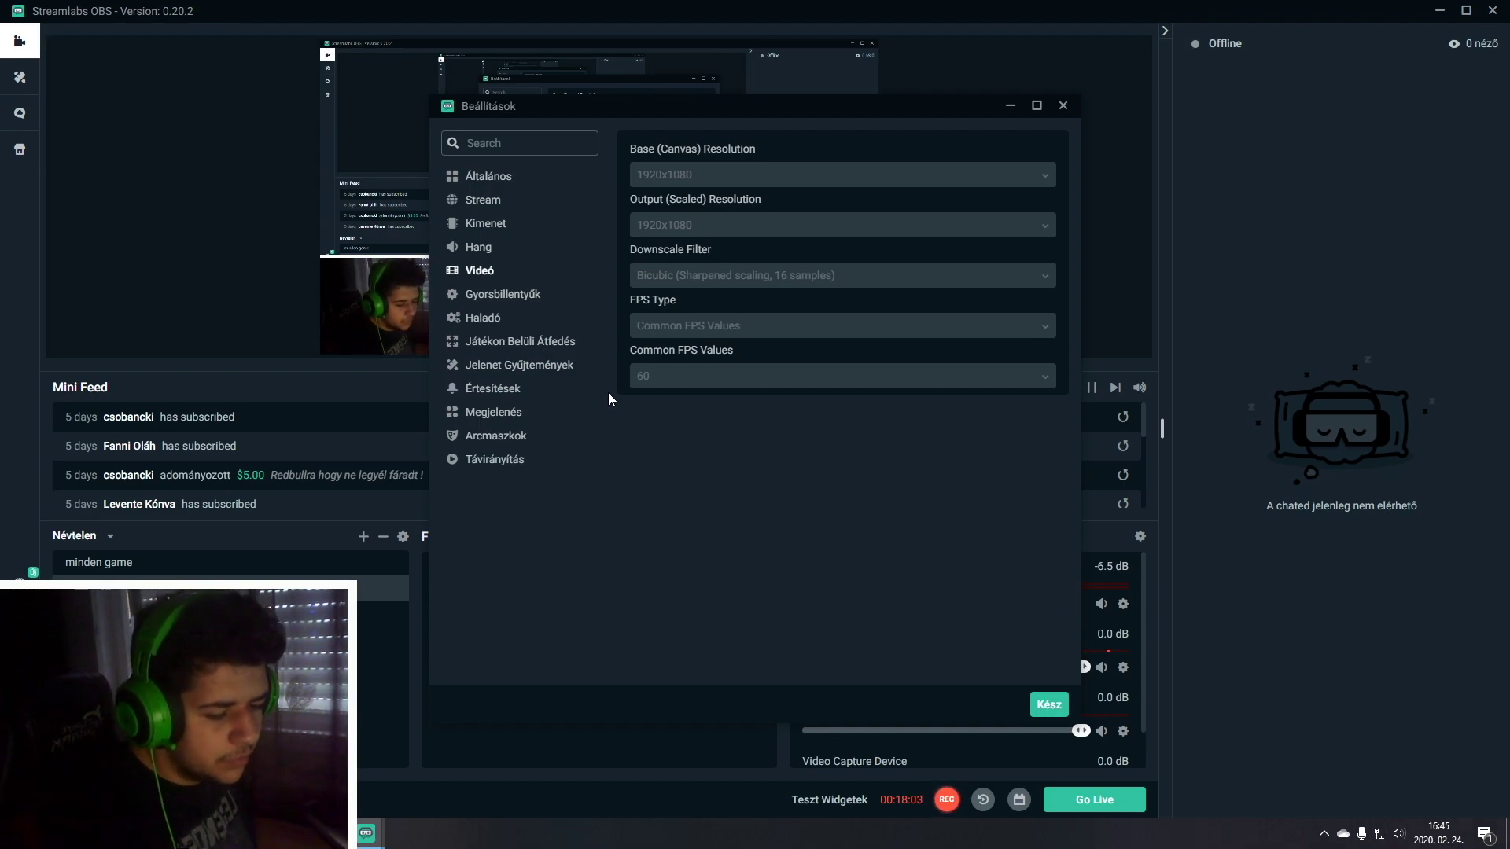
{"action": "left_click", "coordinate": [497, 294]}
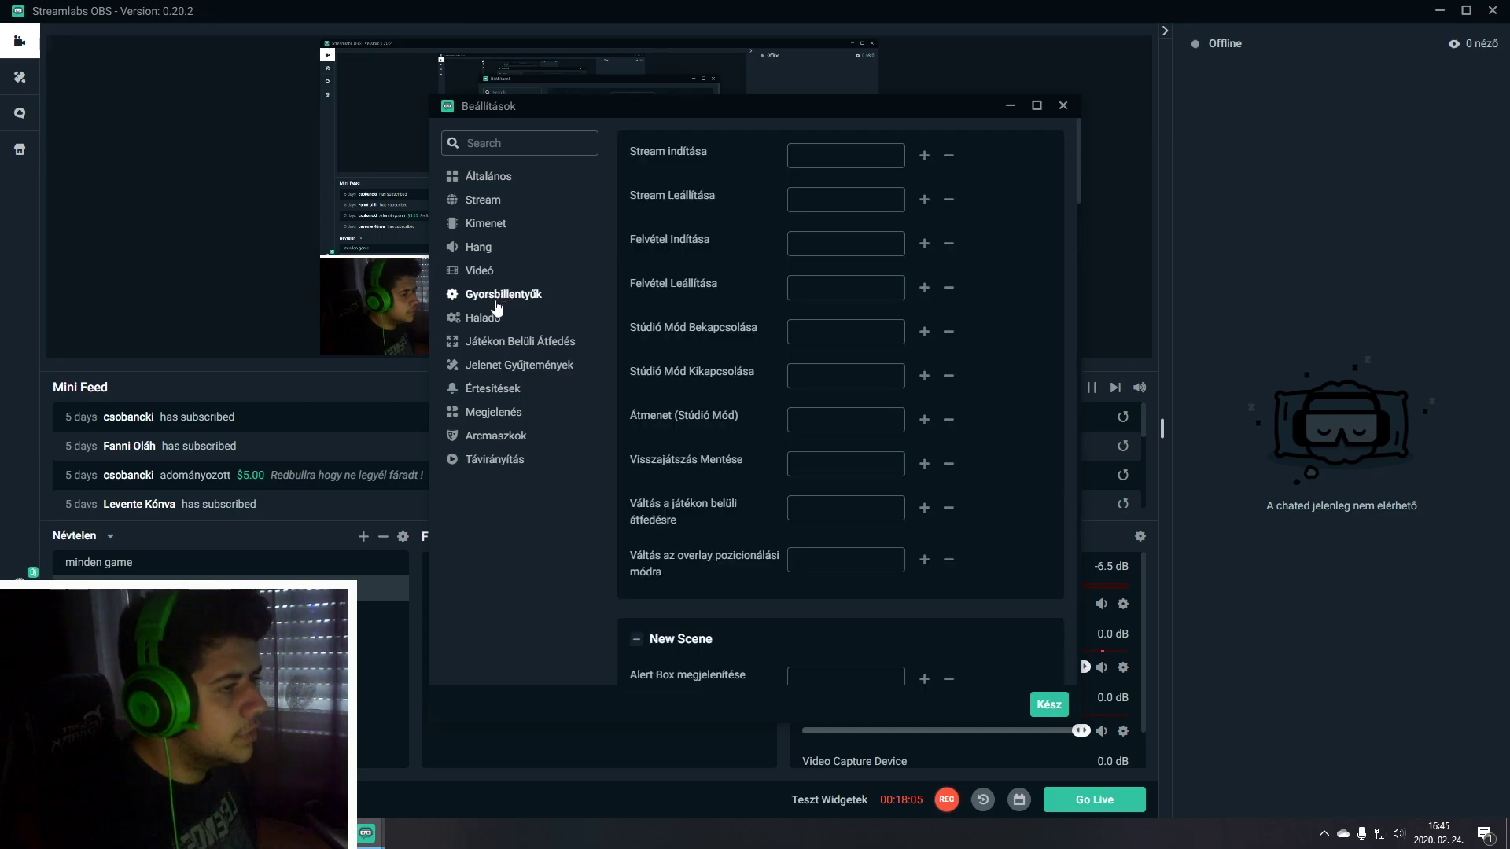
{"action": "left_click", "coordinate": [490, 318]}
{"action": "left_click", "coordinate": [488, 343]}
{"action": "left_click", "coordinate": [486, 324]}
{"action": "scroll", "coordinate": [739, 438], "scroll_direction": "down", "scroll_amount": 7}
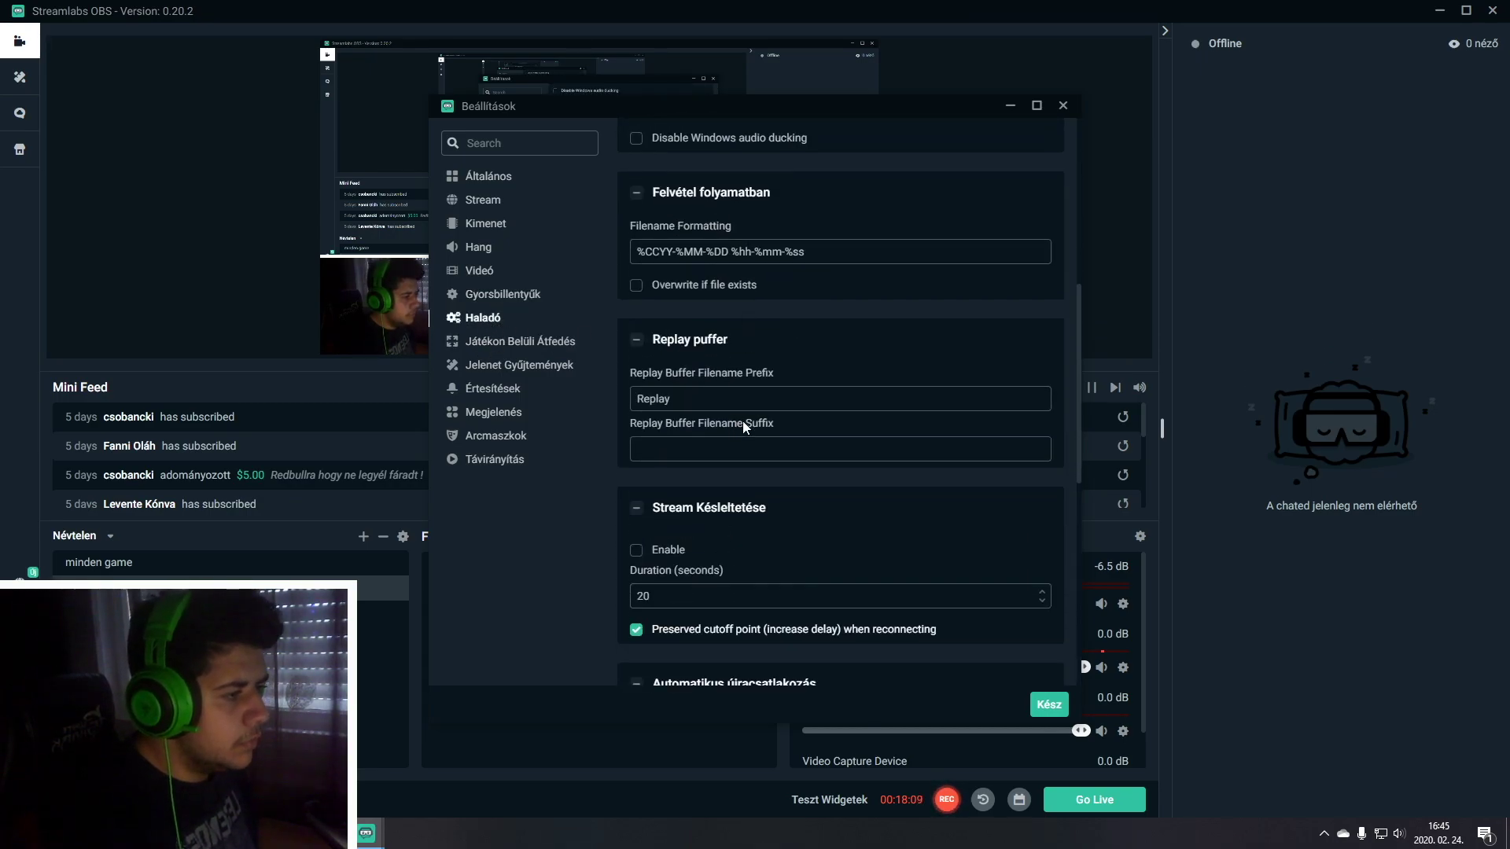
{"action": "scroll", "coordinate": [739, 437], "scroll_direction": "up", "scroll_amount": 6}
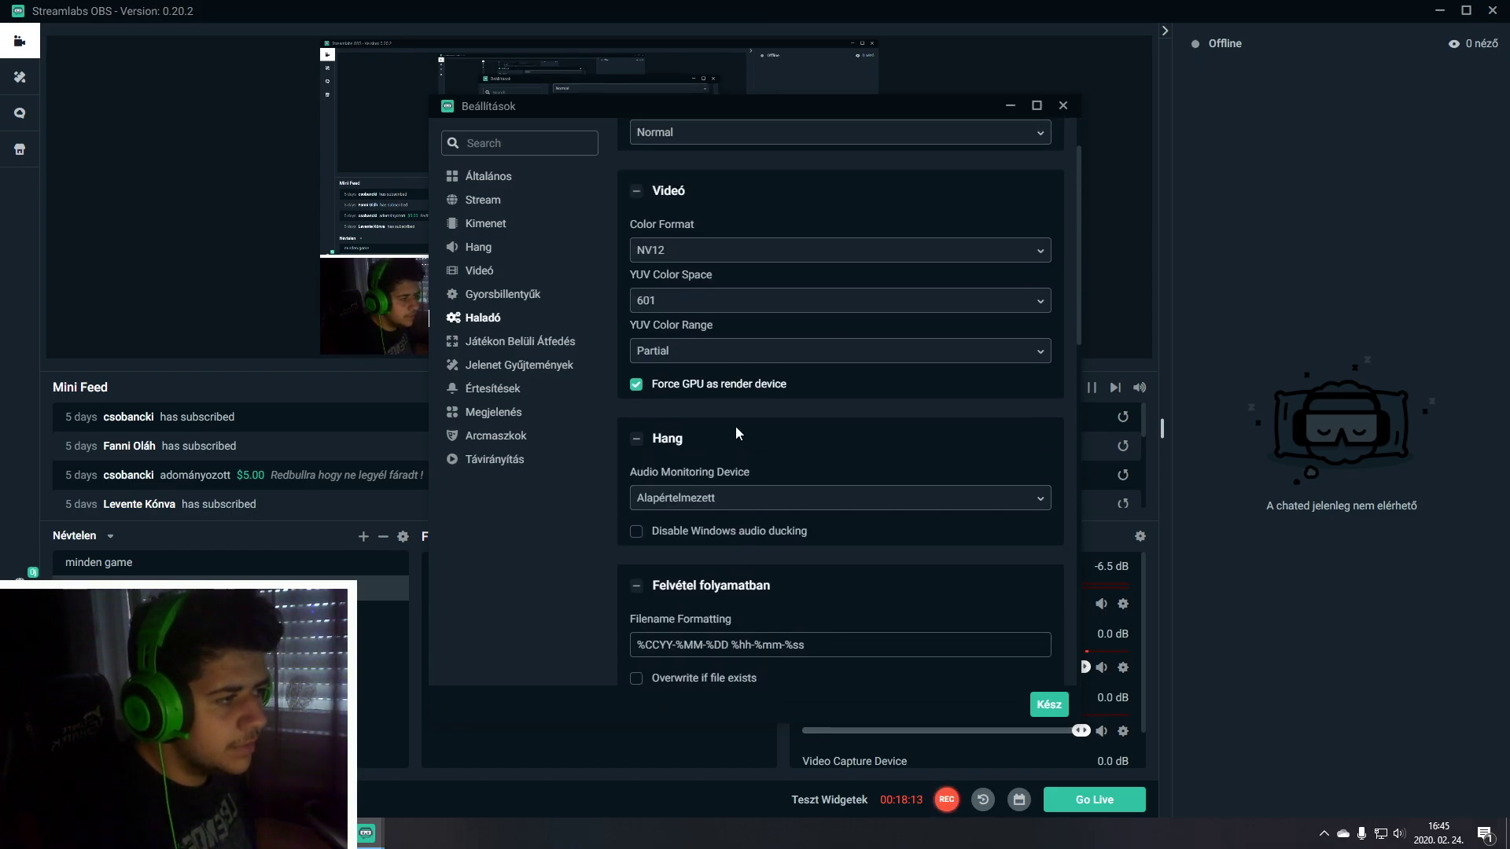
{"action": "scroll", "coordinate": [735, 427], "scroll_direction": "up", "scroll_amount": 1}
Review the remaining settings categories from Játékon Belüli Átfedés to Távirányítás, including the theme options under Megjelenés
{"action": "left_click", "coordinate": [498, 346]}
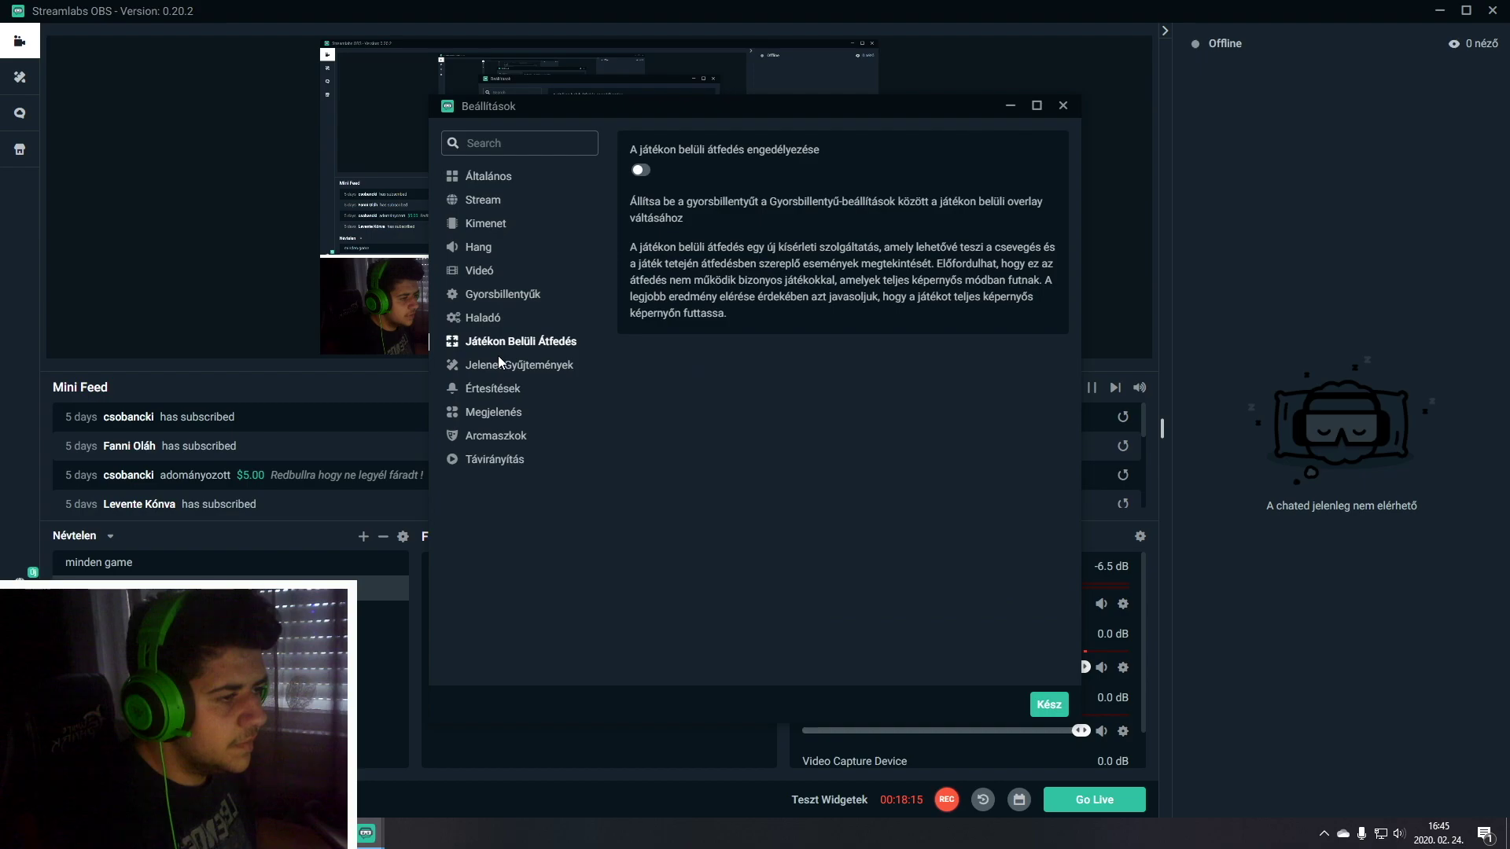
{"action": "left_click", "coordinate": [501, 365]}
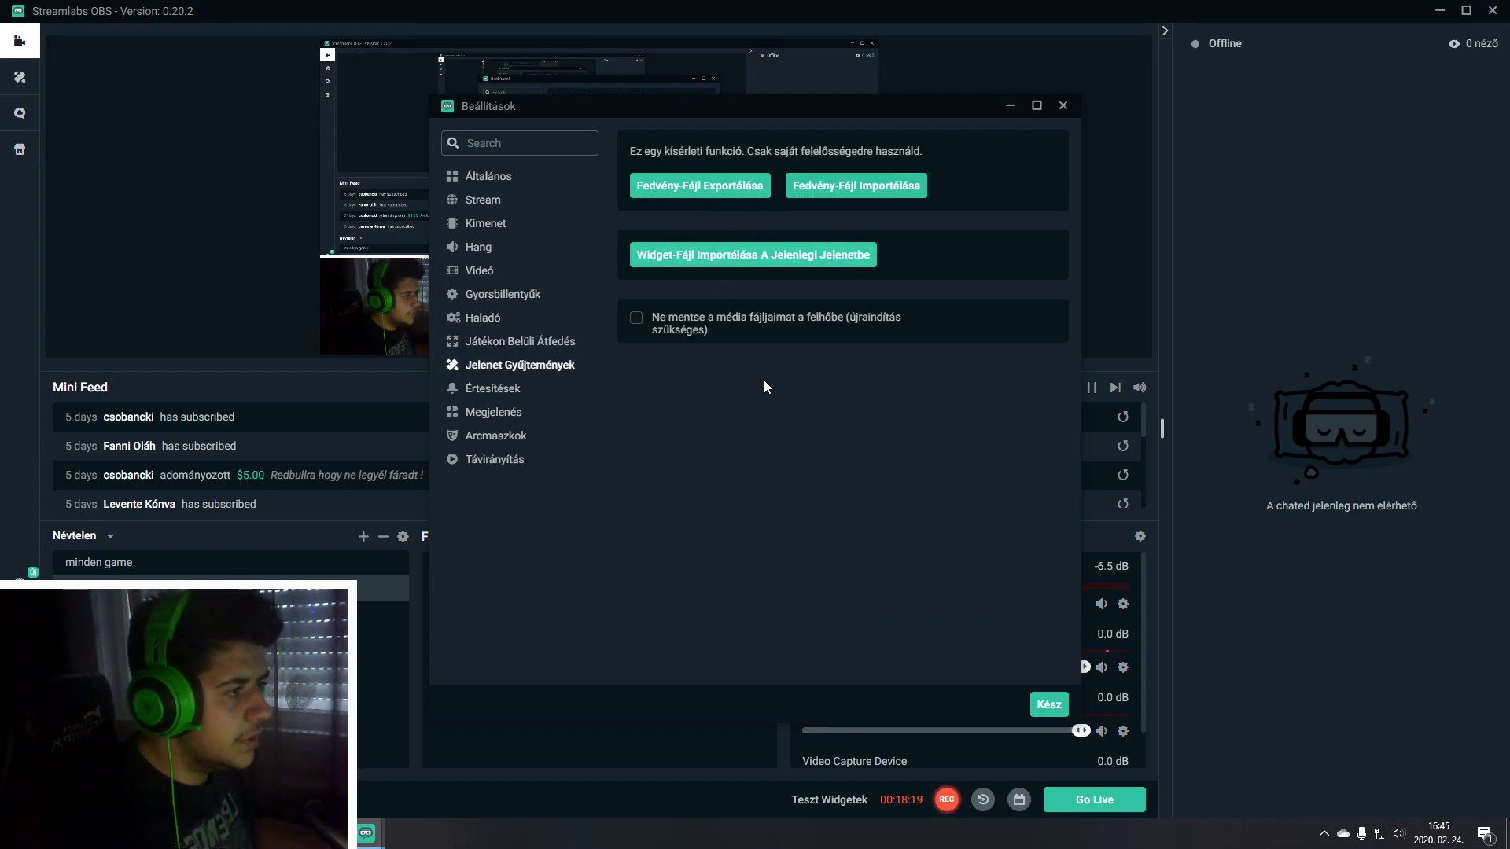
{"action": "left_click", "coordinate": [507, 391]}
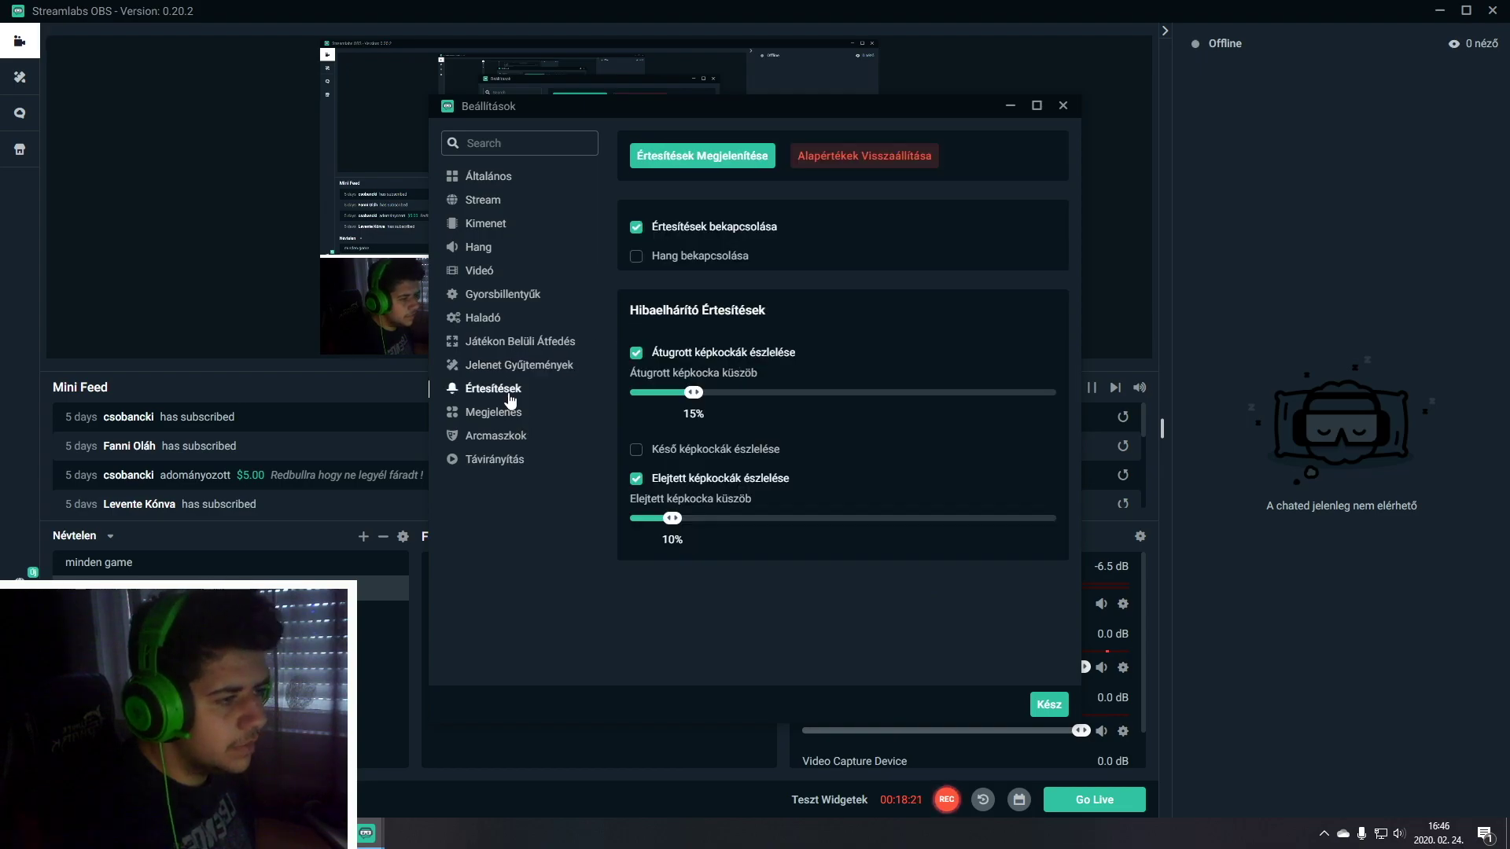
{"action": "left_click", "coordinate": [558, 415]}
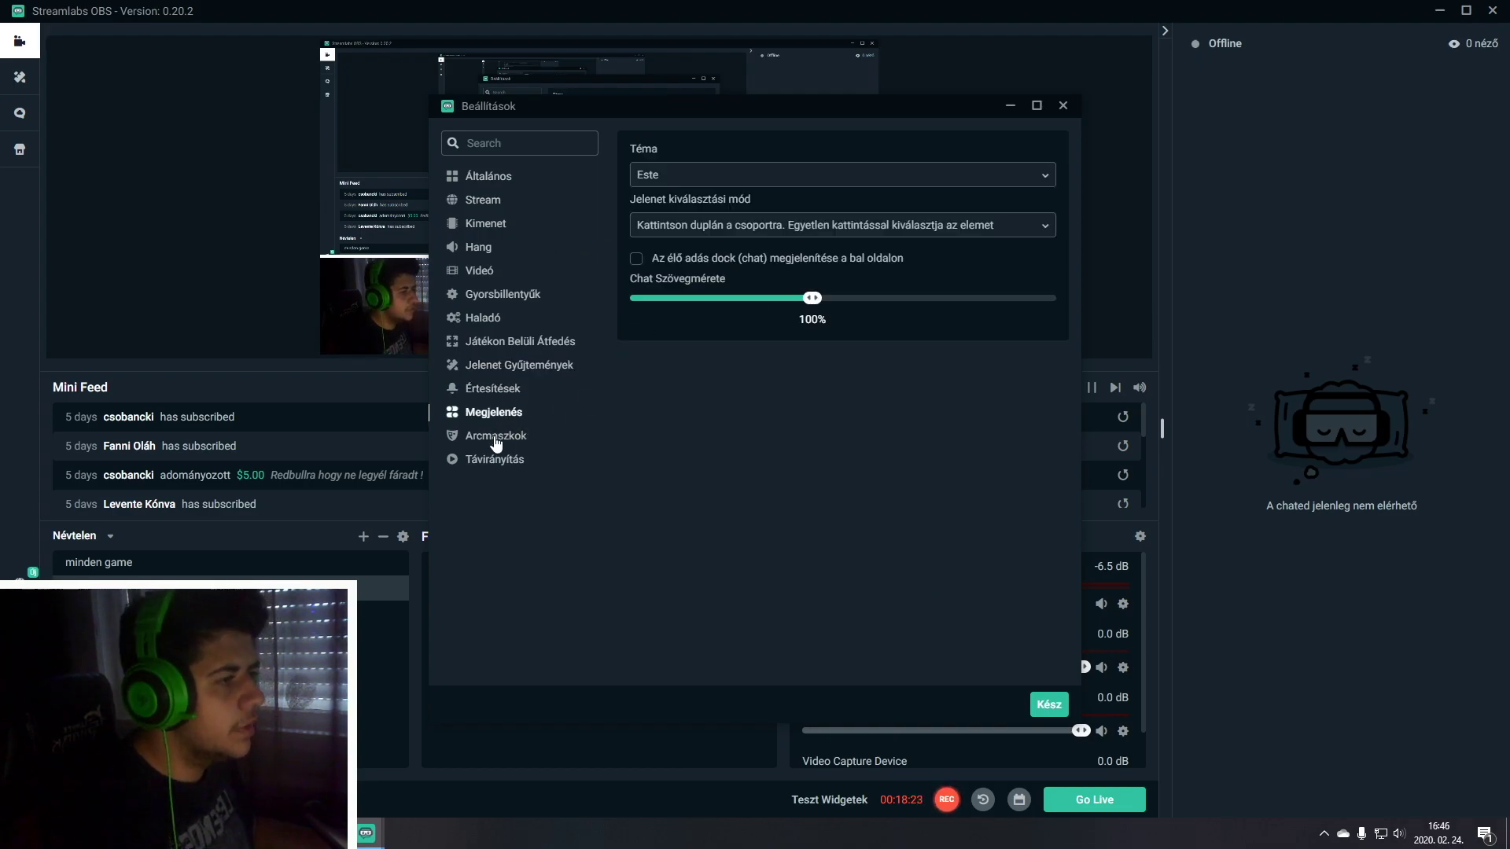
{"action": "left_click", "coordinate": [489, 446]}
{"action": "left_click", "coordinate": [481, 422]}
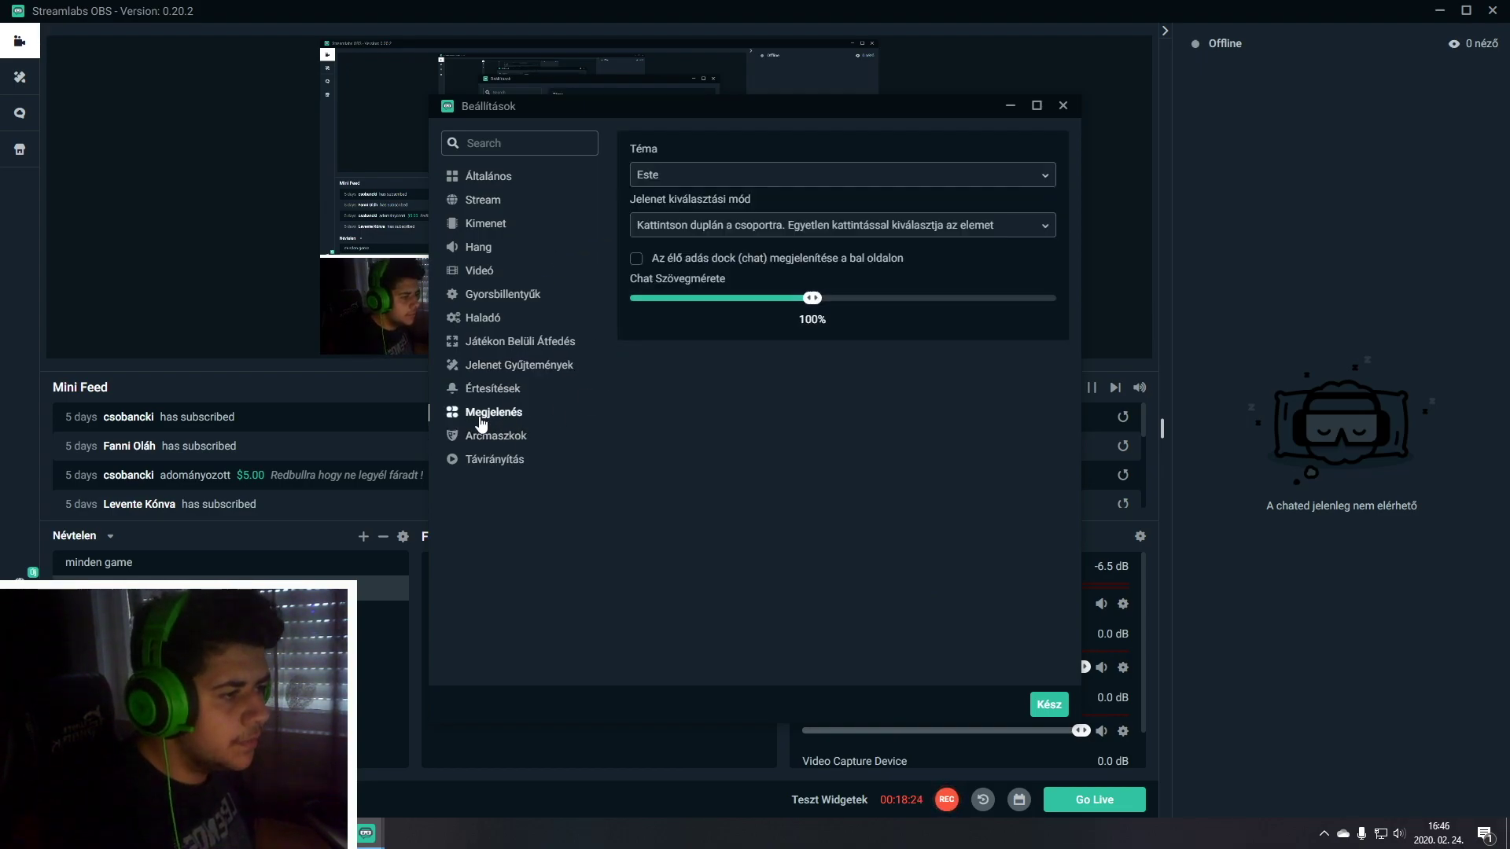
{"action": "left_click", "coordinate": [689, 179]}
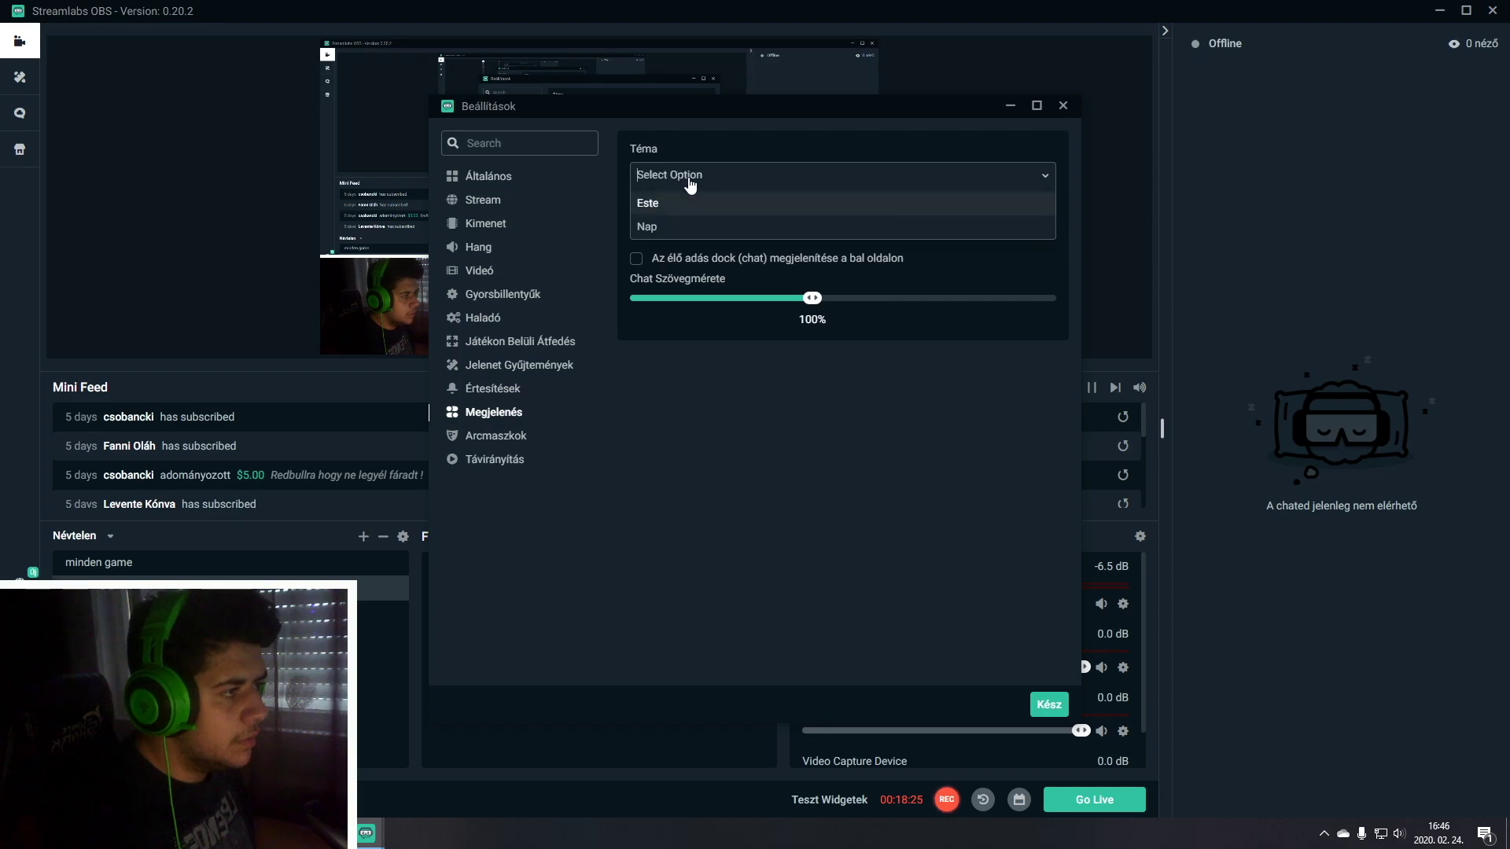
{"action": "left_click", "coordinate": [503, 435]}
{"action": "left_click", "coordinate": [494, 464]}
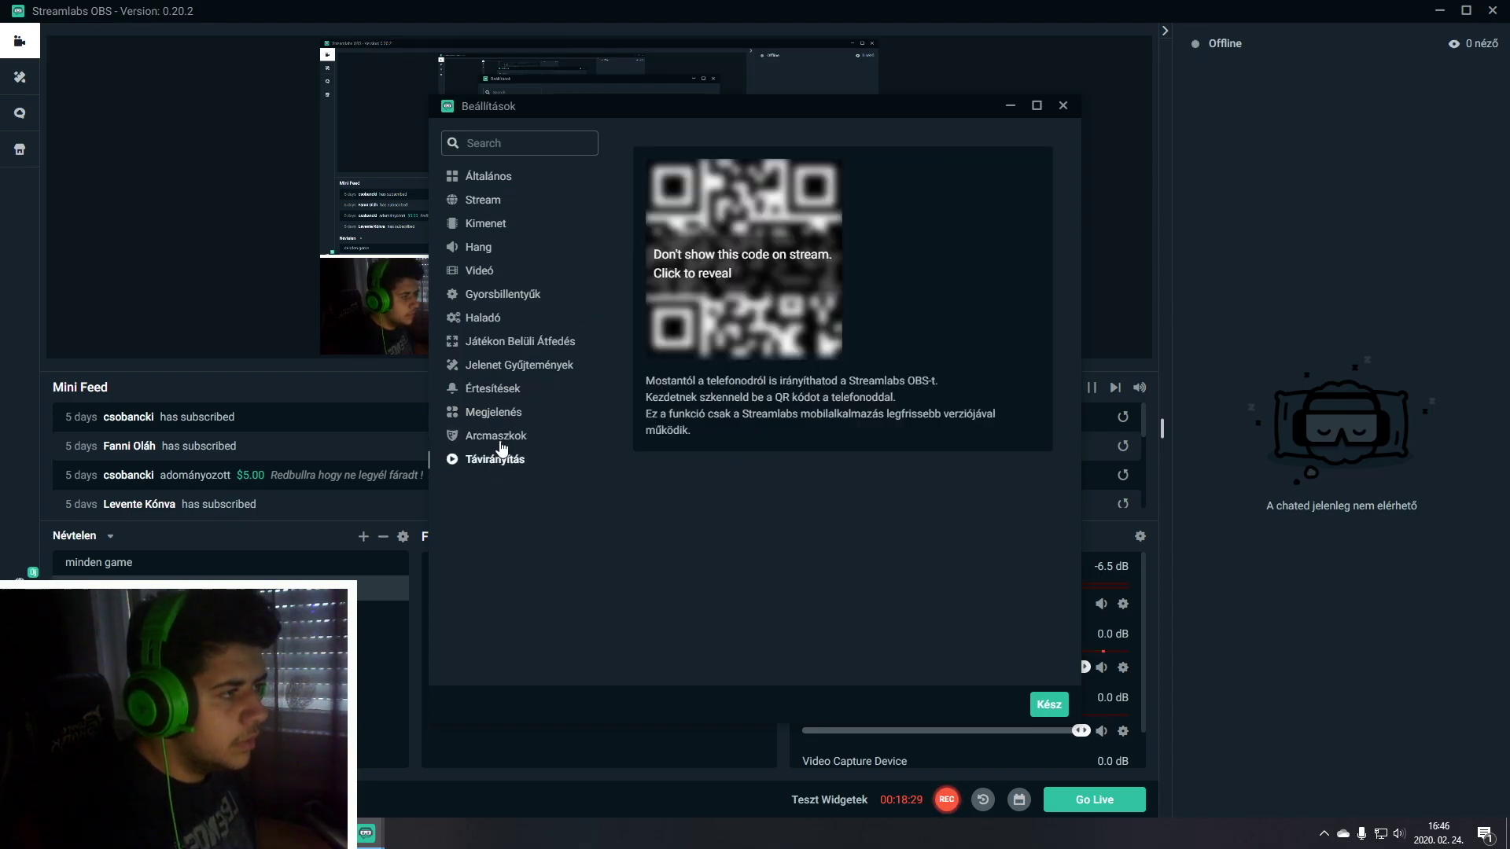
Return to the Általános settings, look through their language, output and source snapping options, and close the settings
{"action": "left_click", "coordinate": [487, 227]}
{"action": "left_click", "coordinate": [477, 208]}
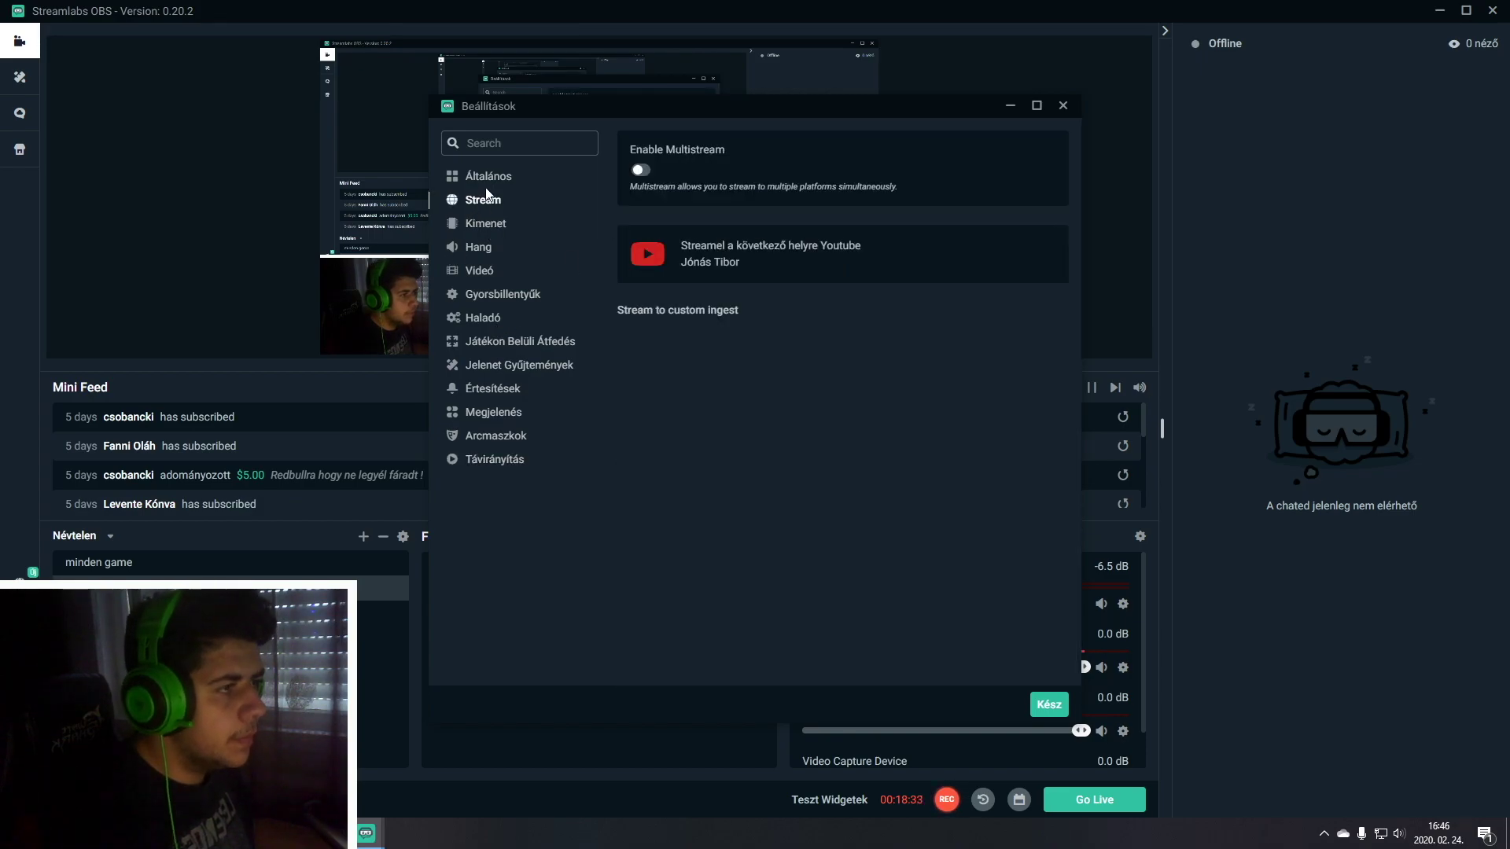
{"action": "left_click", "coordinate": [489, 177]}
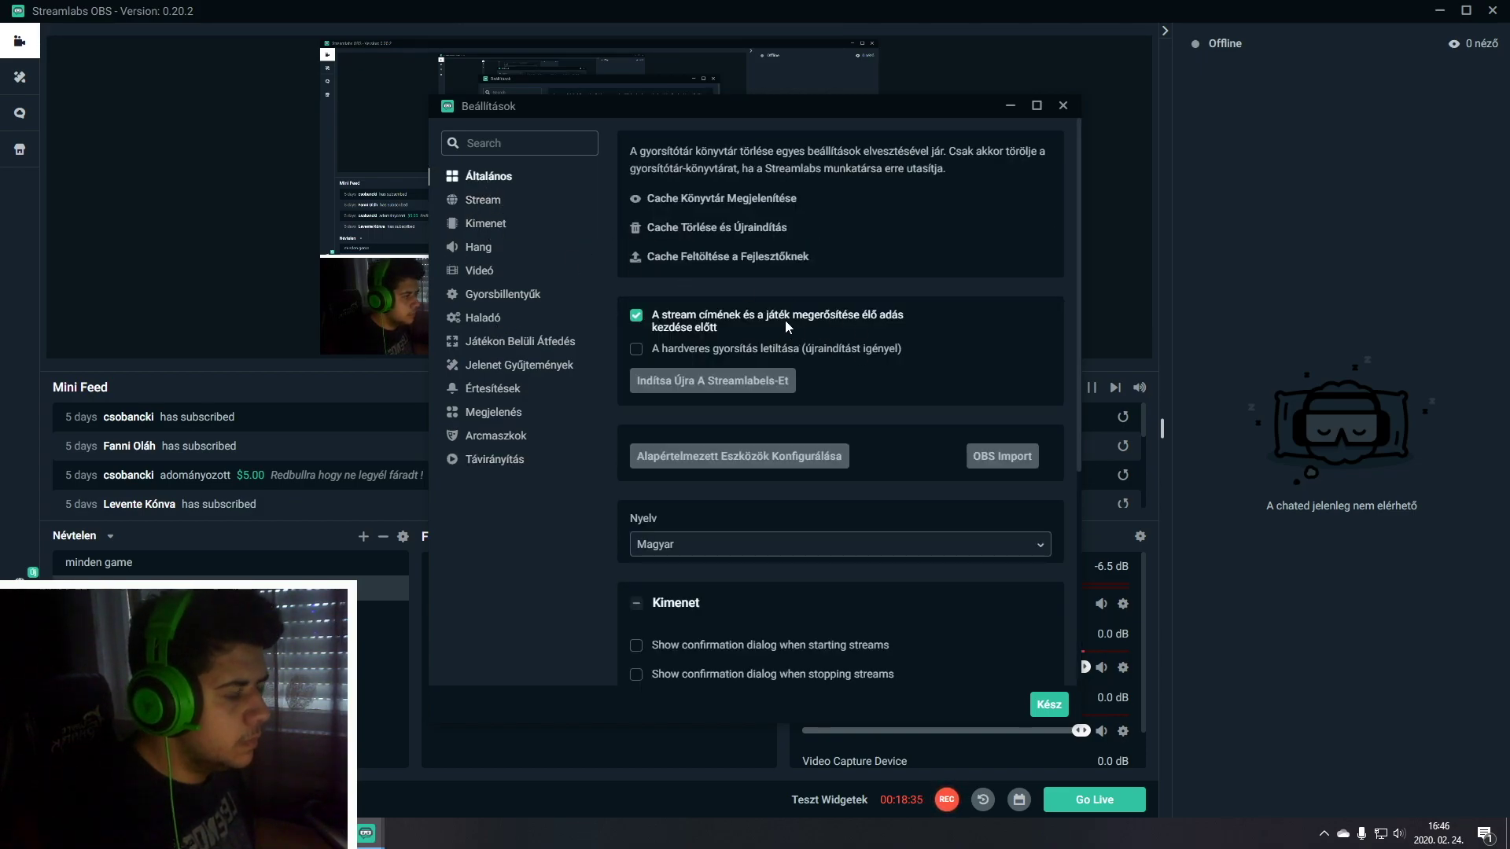
{"action": "scroll", "coordinate": [785, 319], "scroll_direction": "down", "scroll_amount": 5}
{"action": "scroll", "coordinate": [802, 430], "scroll_direction": "up", "scroll_amount": 2}
{"action": "scroll", "coordinate": [782, 429], "scroll_direction": "down", "scroll_amount": 1}
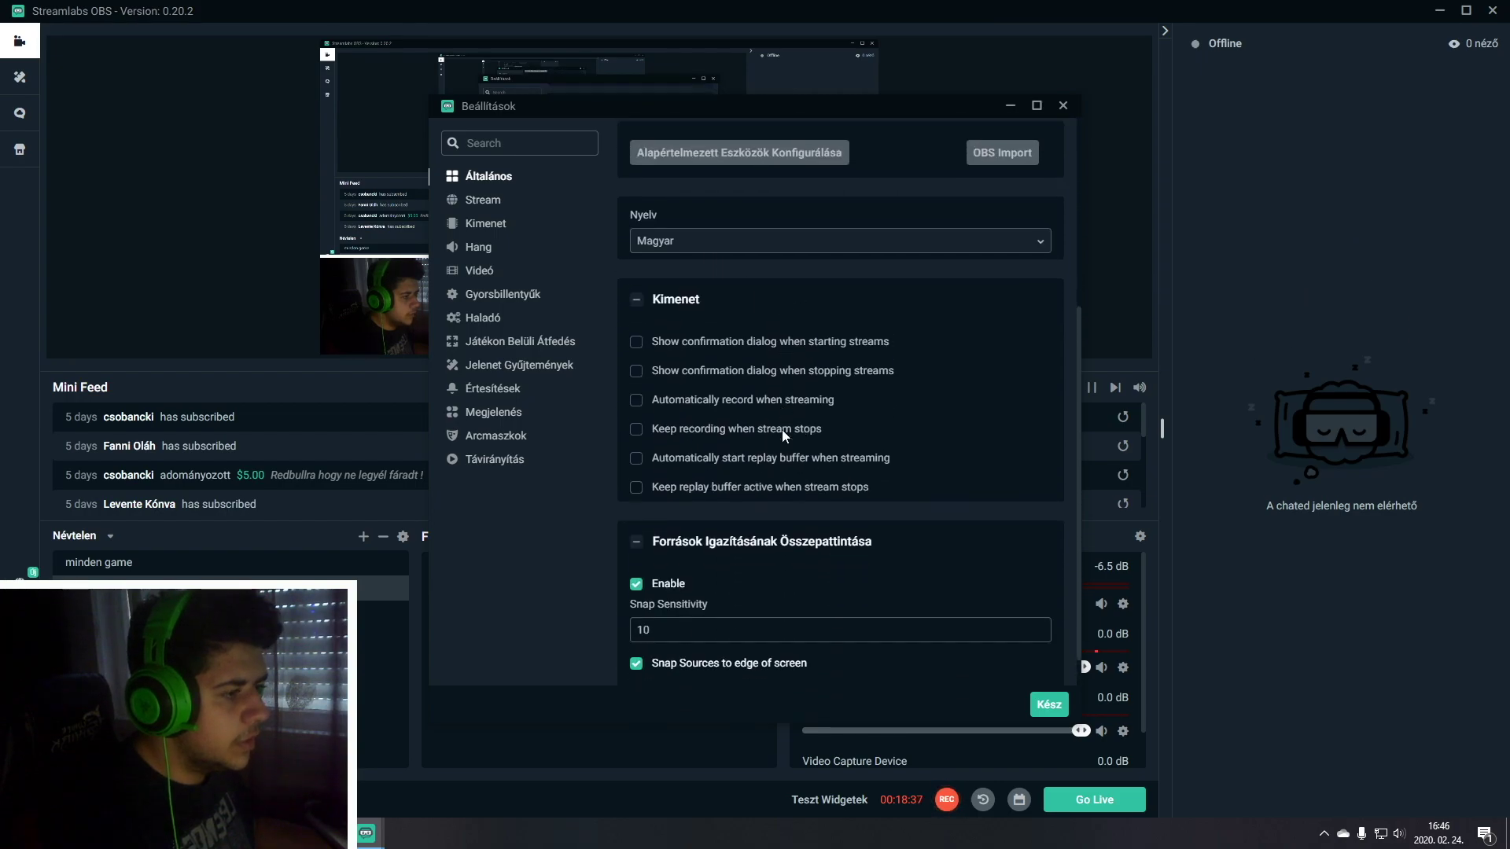
{"action": "scroll", "coordinate": [782, 429], "scroll_direction": "down", "scroll_amount": 1}
{"action": "scroll", "coordinate": [845, 388], "scroll_direction": "up", "scroll_amount": 5}
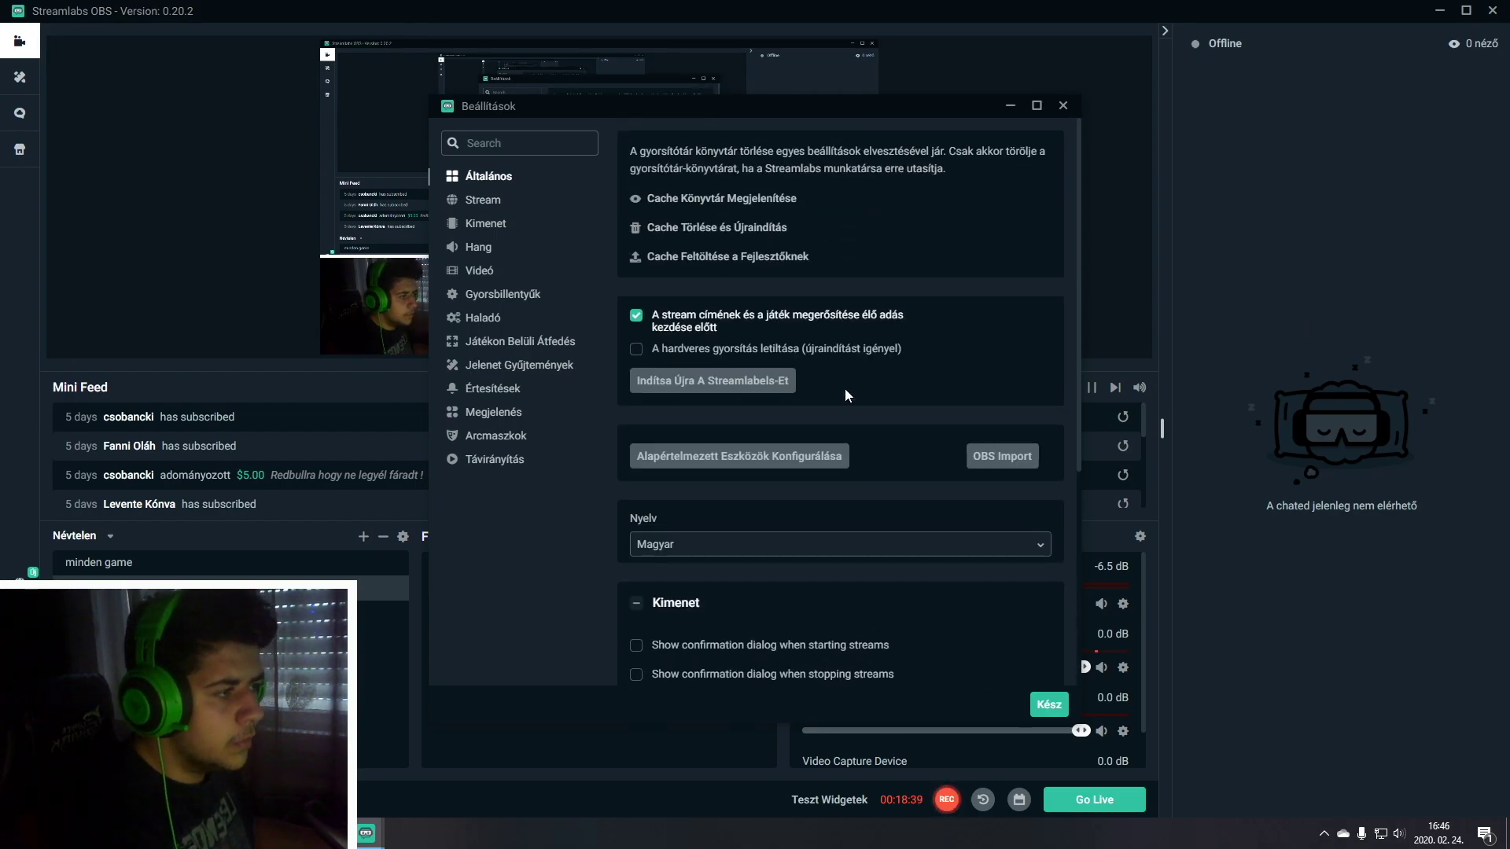
{"action": "left_click", "coordinate": [1049, 705]}
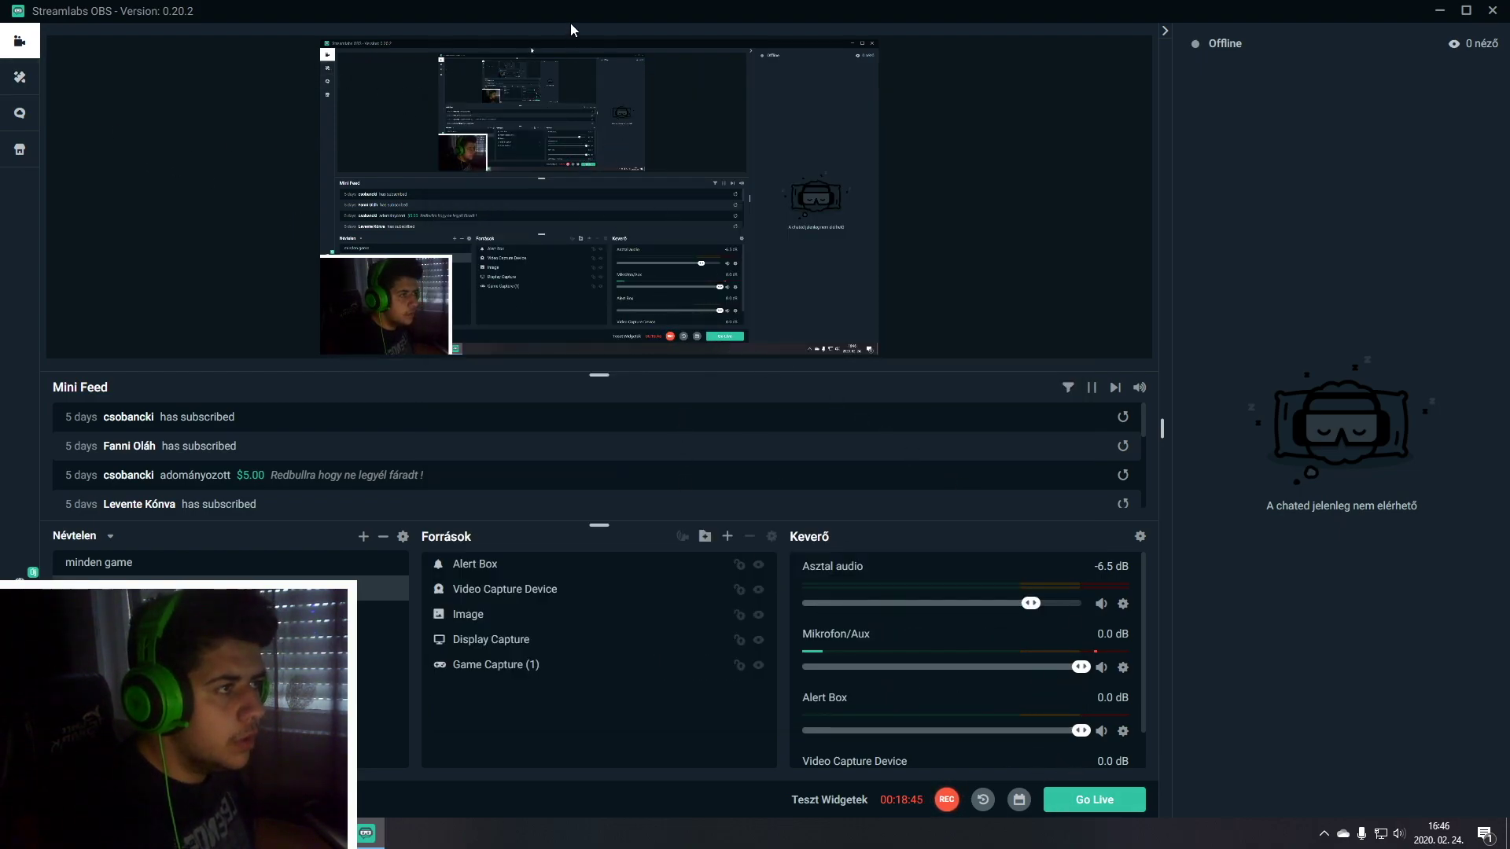
Switch to the Opera browser, open YouTube's Élő adás page, close the spare Gyorshívó tab, and begin an Új streamelés
{"action": "key", "text": "super+d"}
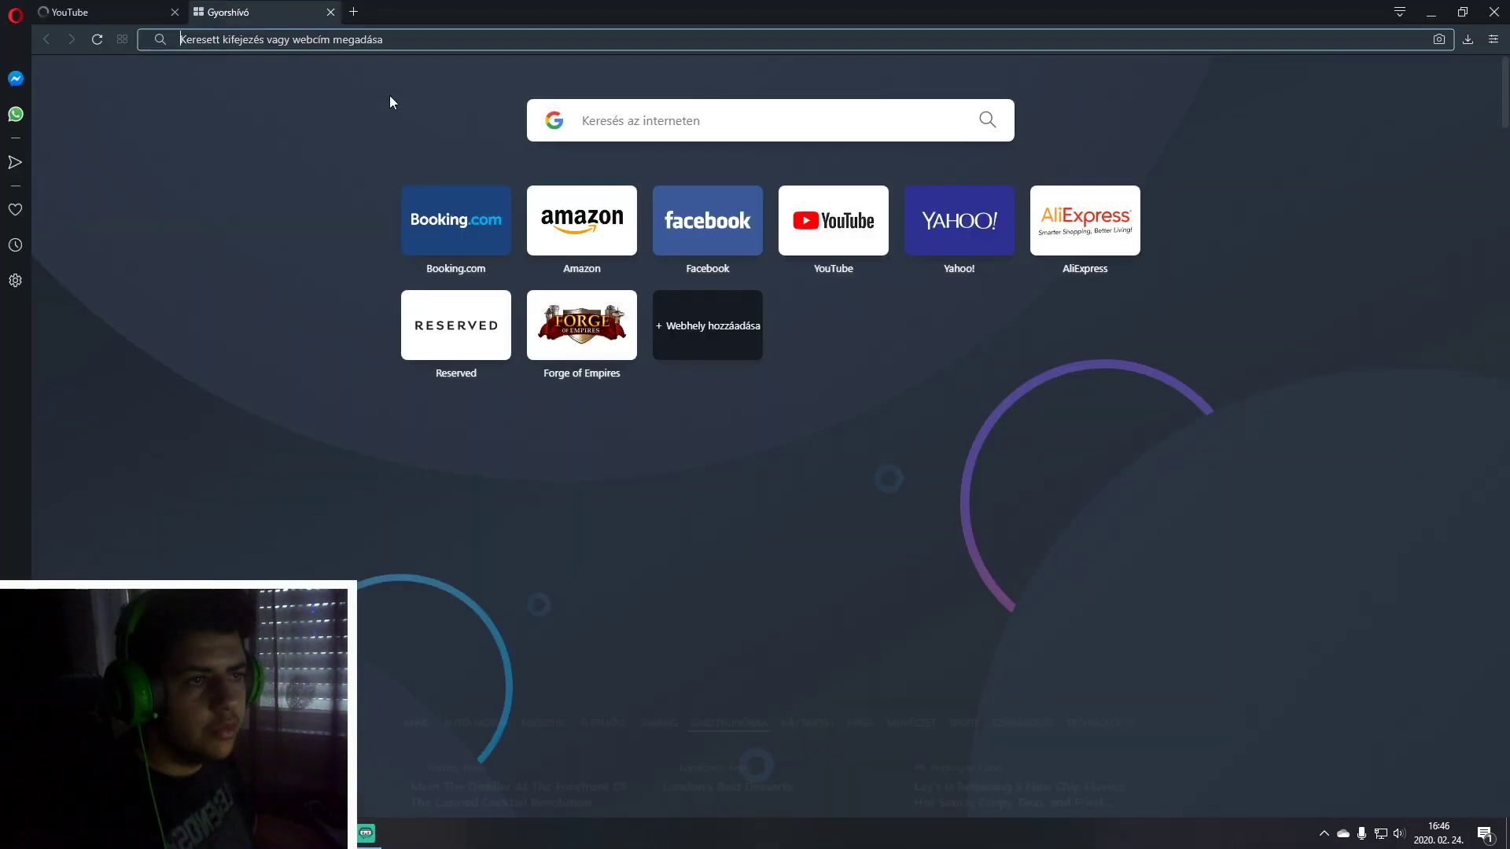
{"action": "left_click", "coordinate": [153, 10]}
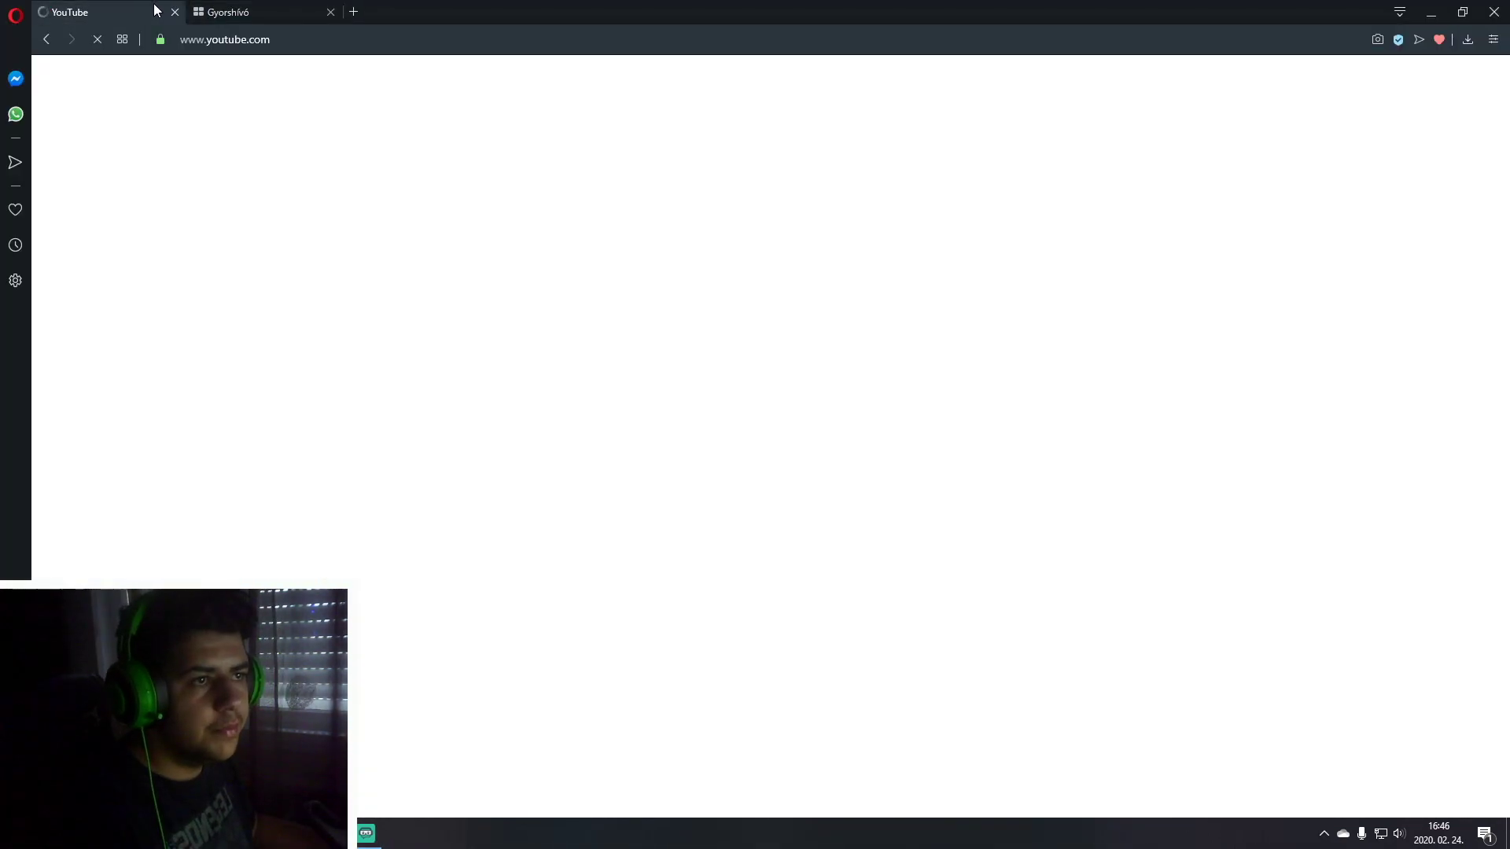
{"action": "left_click", "coordinate": [1339, 79]}
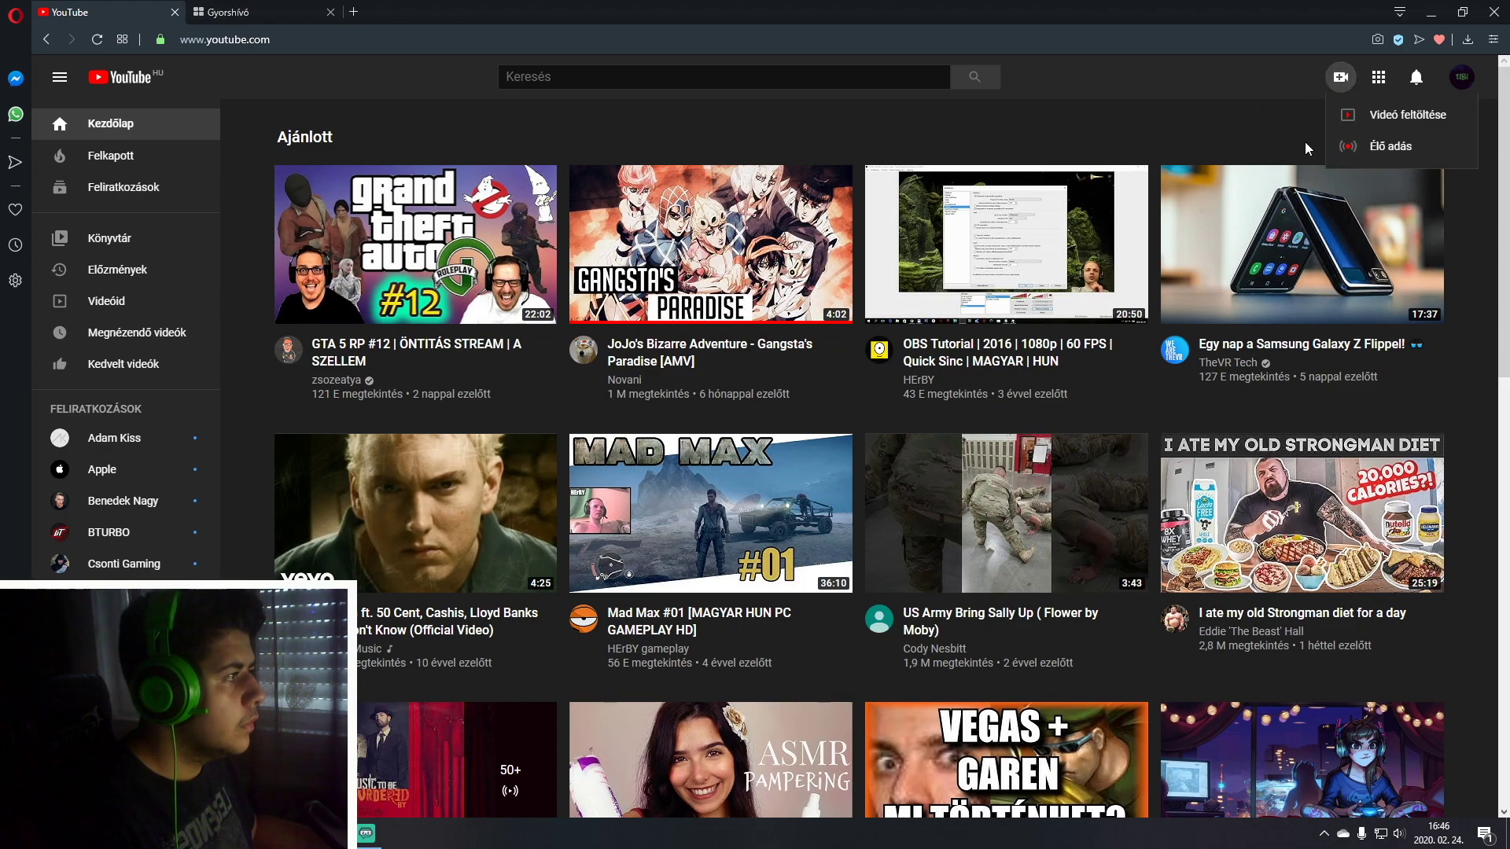
{"action": "left_click", "coordinate": [1372, 142]}
{"action": "left_click", "coordinate": [330, 12]}
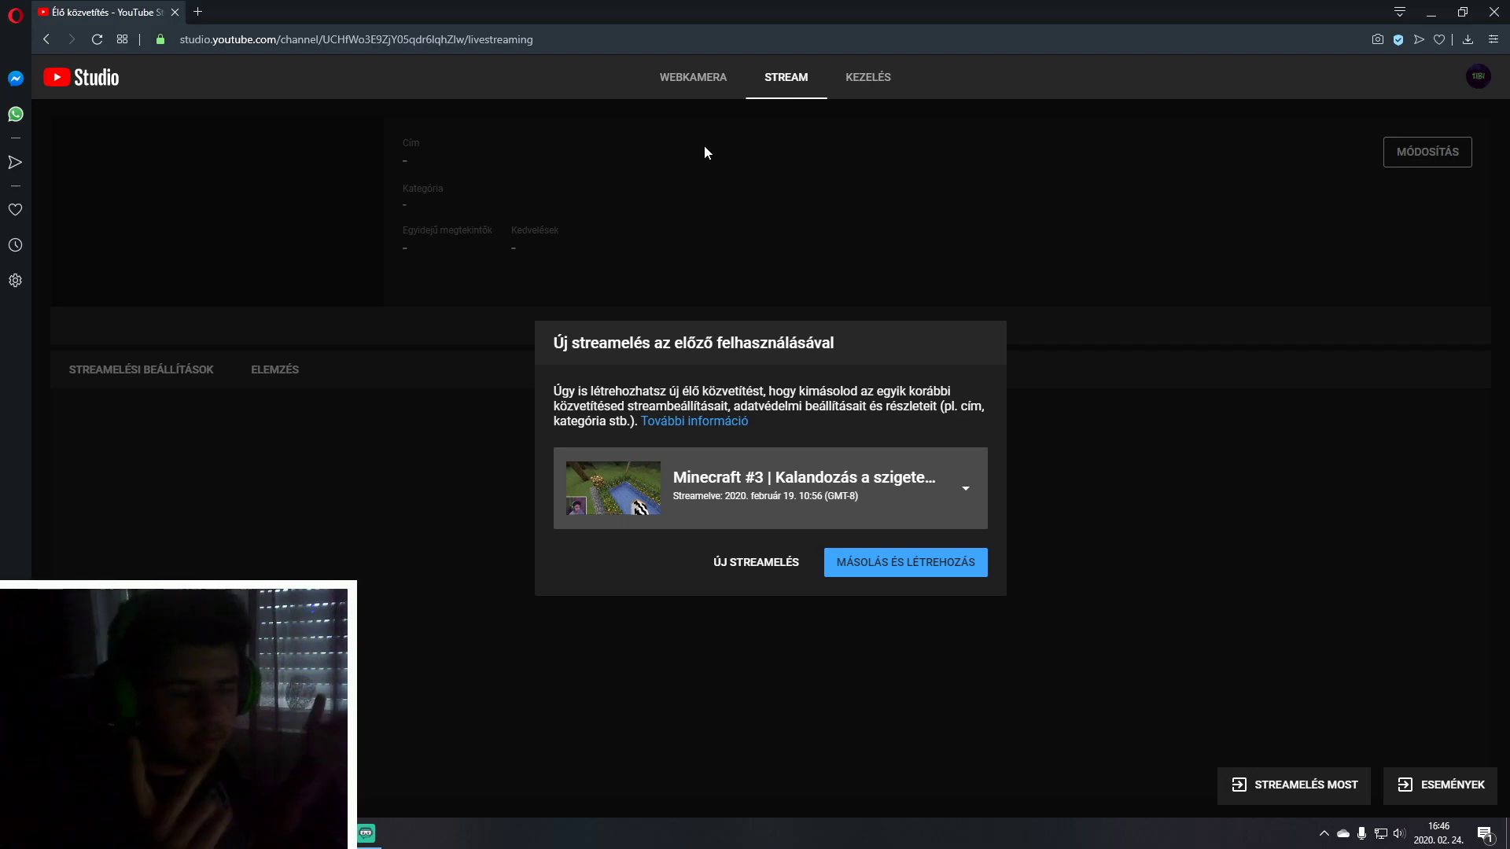
{"action": "left_click", "coordinate": [757, 563]}
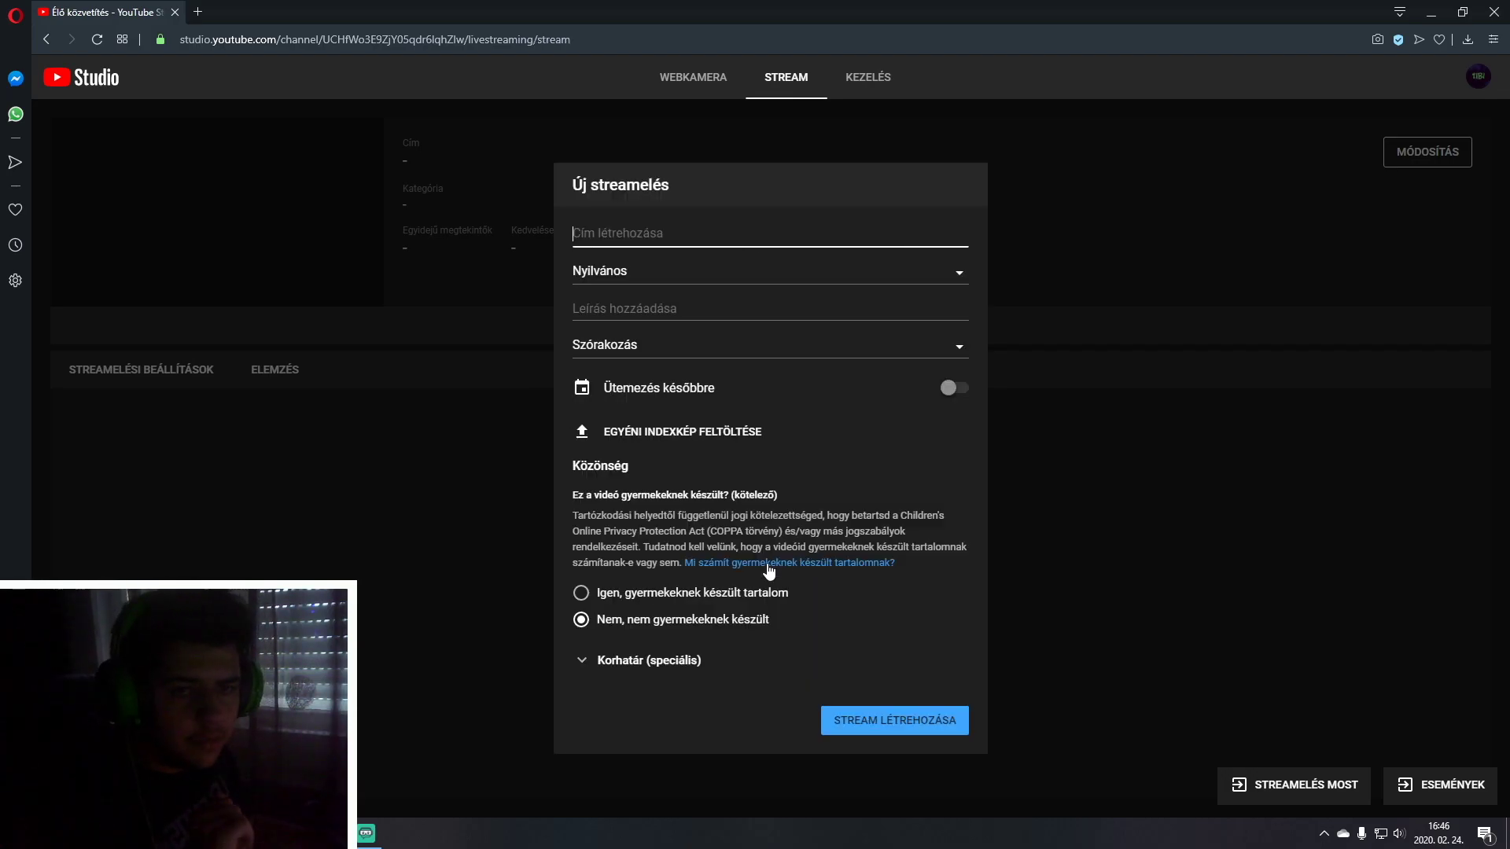
Title the new stream teszt and set its visibility to Privát
{"action": "left_click", "coordinate": [658, 233]}
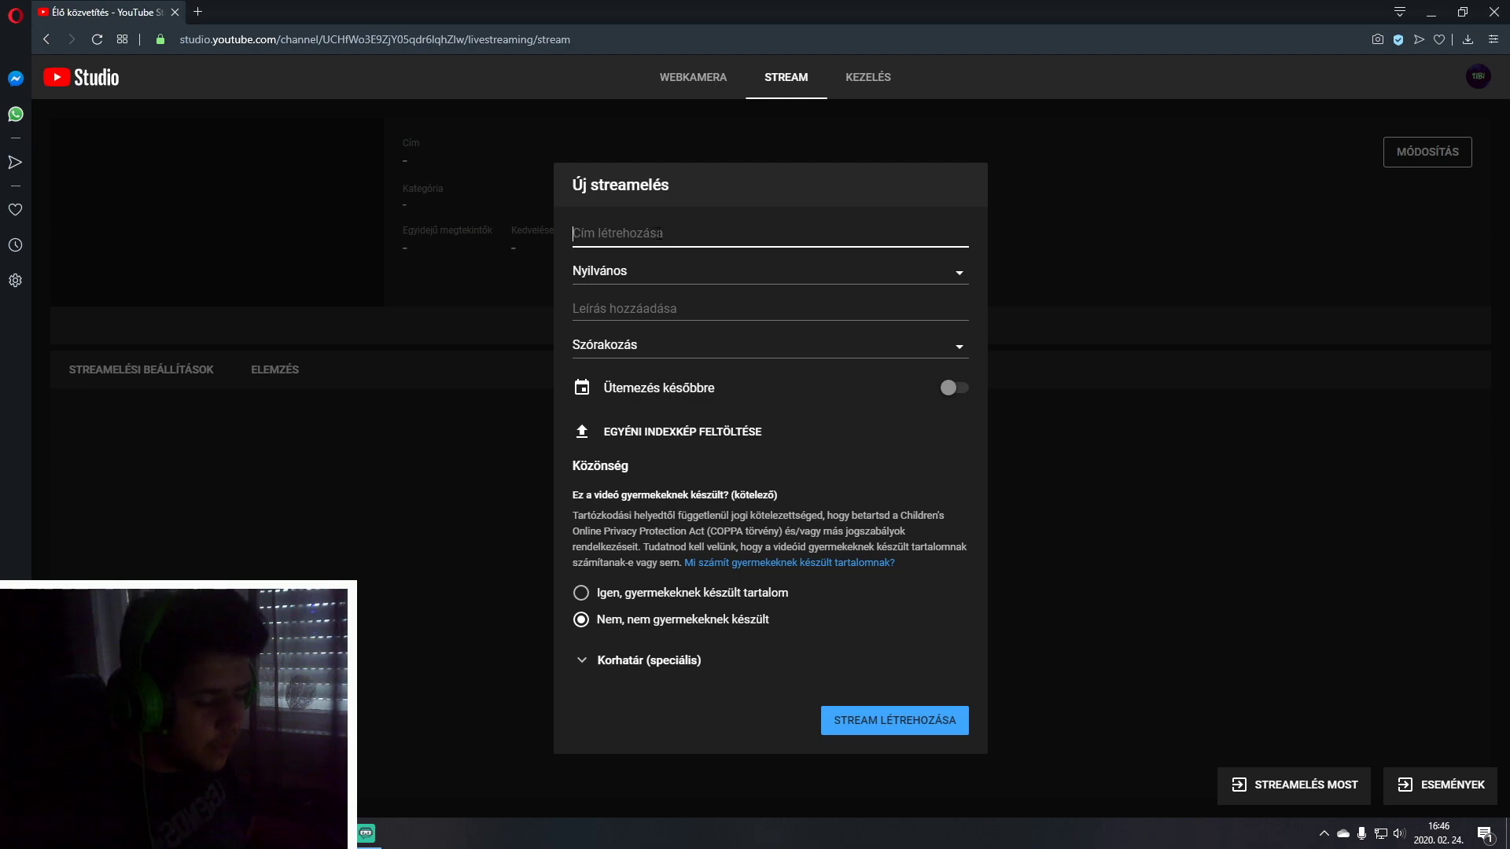
{"action": "type", "text": "teszt"}
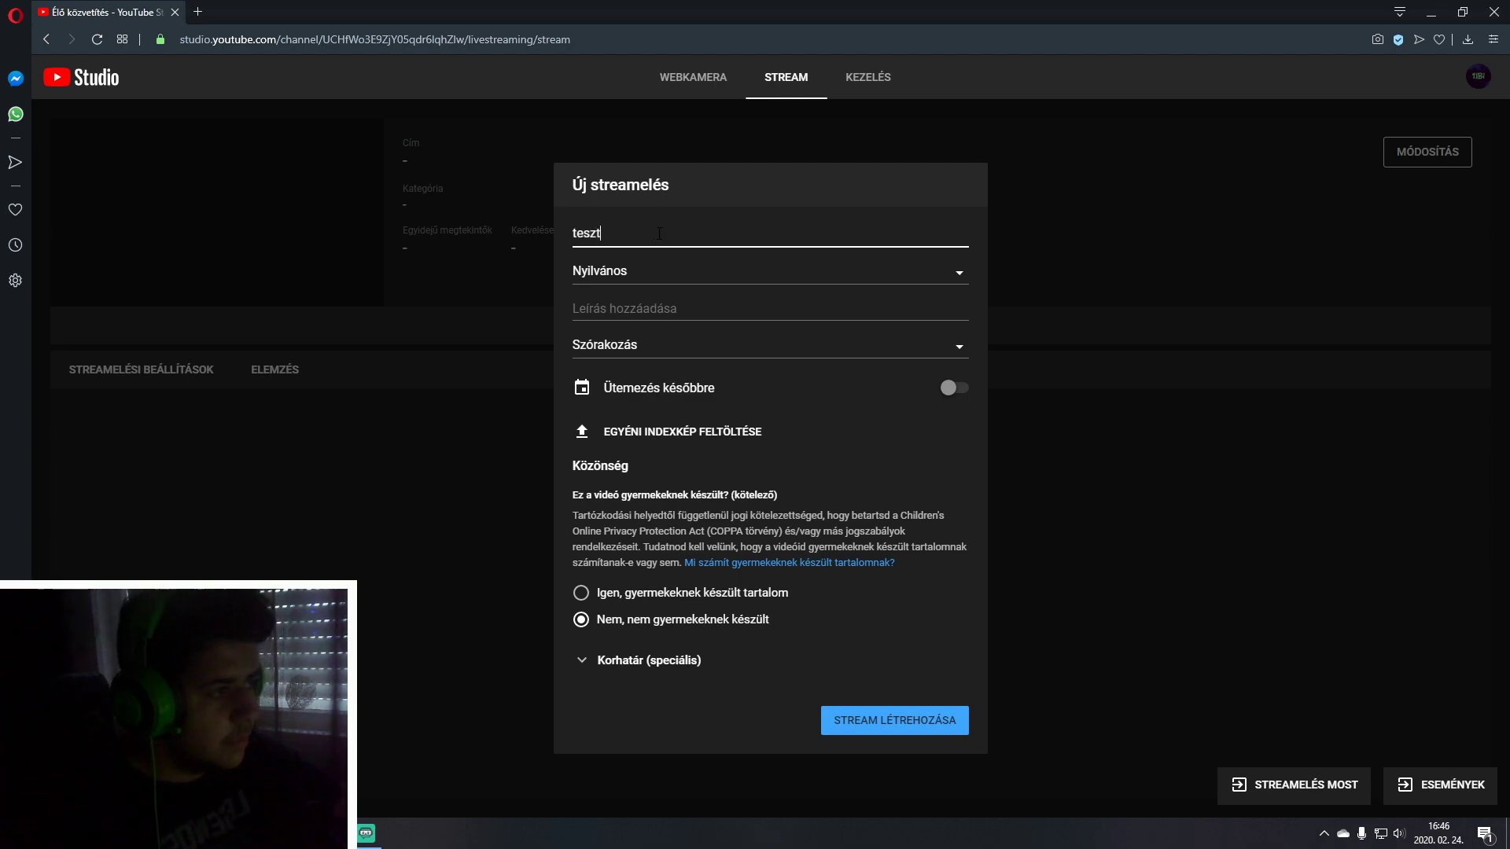
{"action": "left_click", "coordinate": [614, 281]}
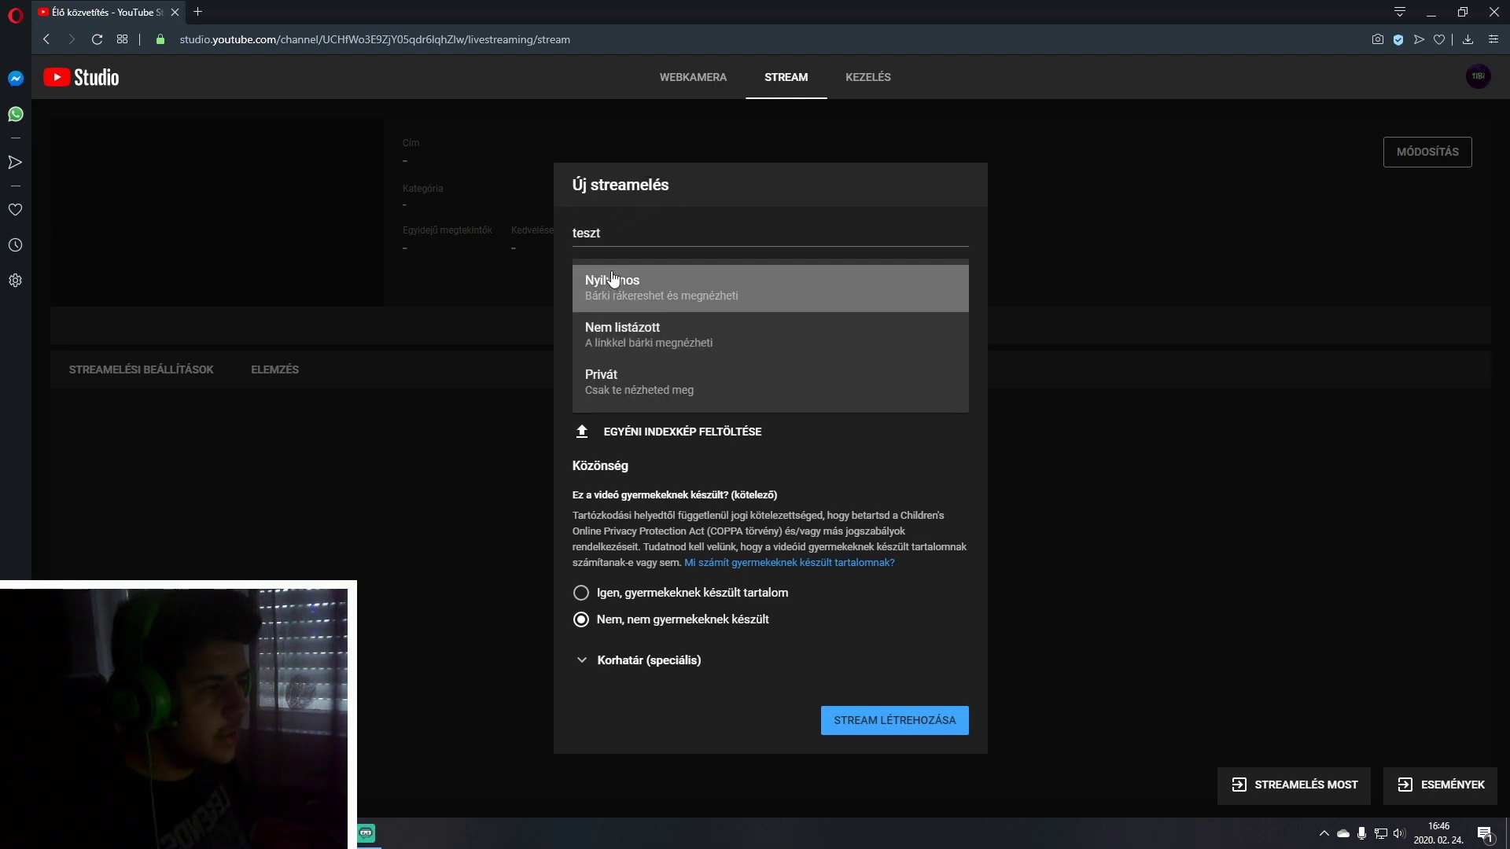
{"action": "left_click", "coordinate": [708, 374]}
{"action": "left_click", "coordinate": [653, 315]}
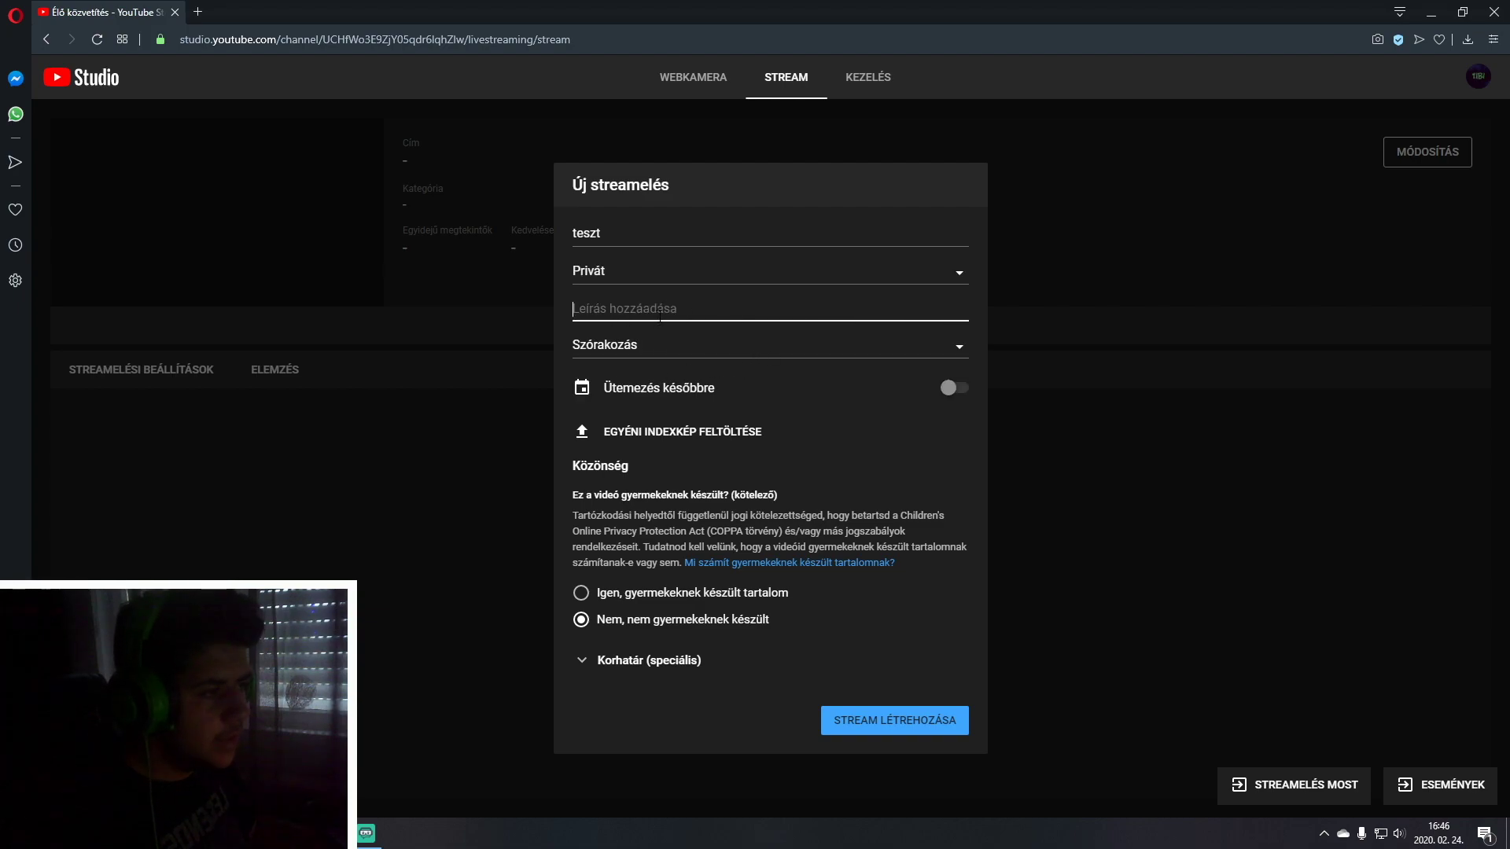
{"action": "type", "text": "http://uploads.twitchalerts.com/sound-defaults/magic-coins.ogg"}
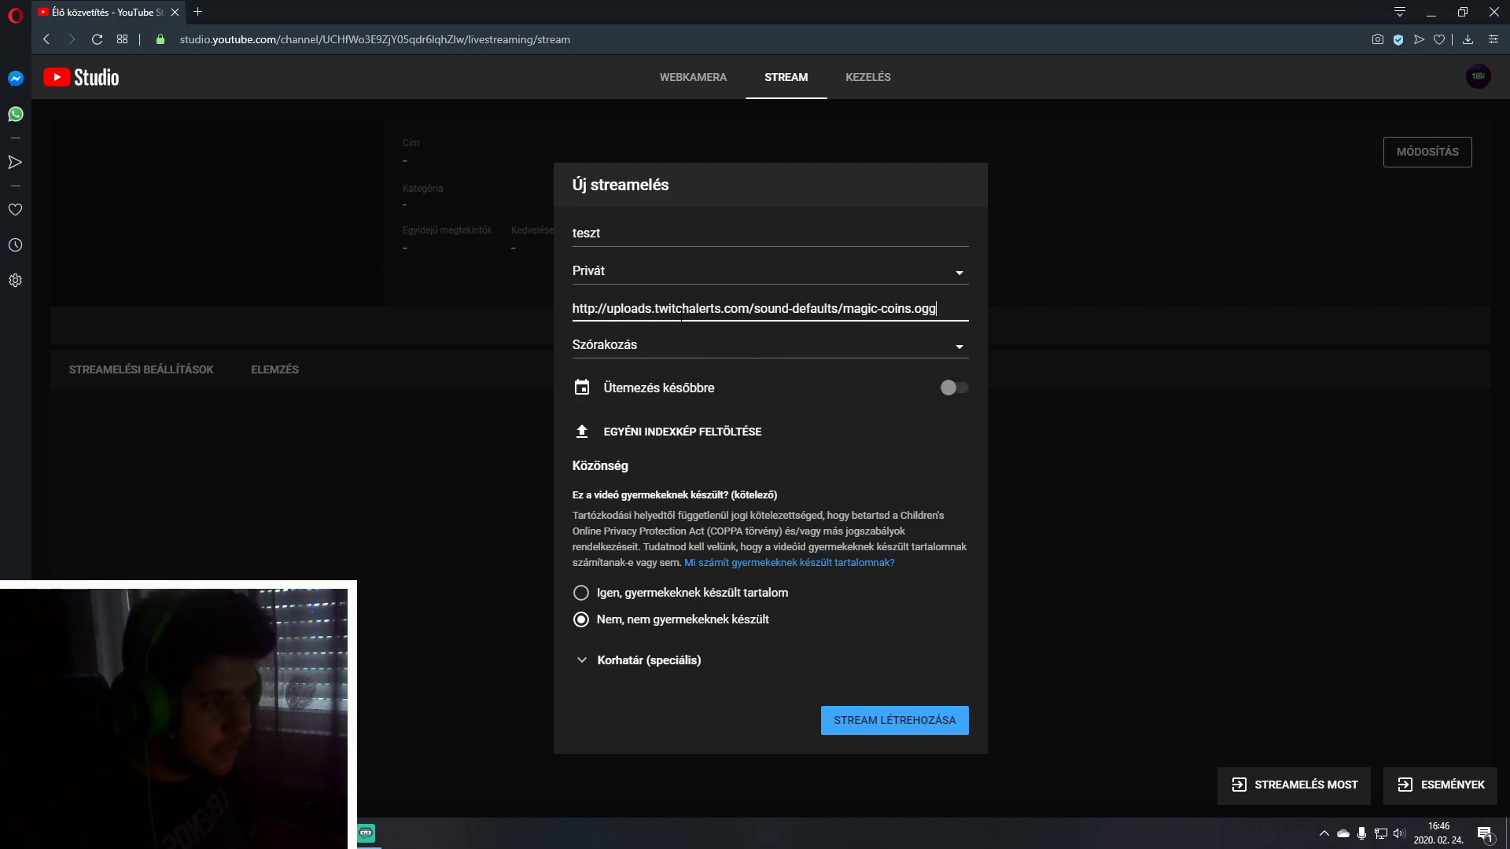
{"action": "key", "text": "ctrl+a"}
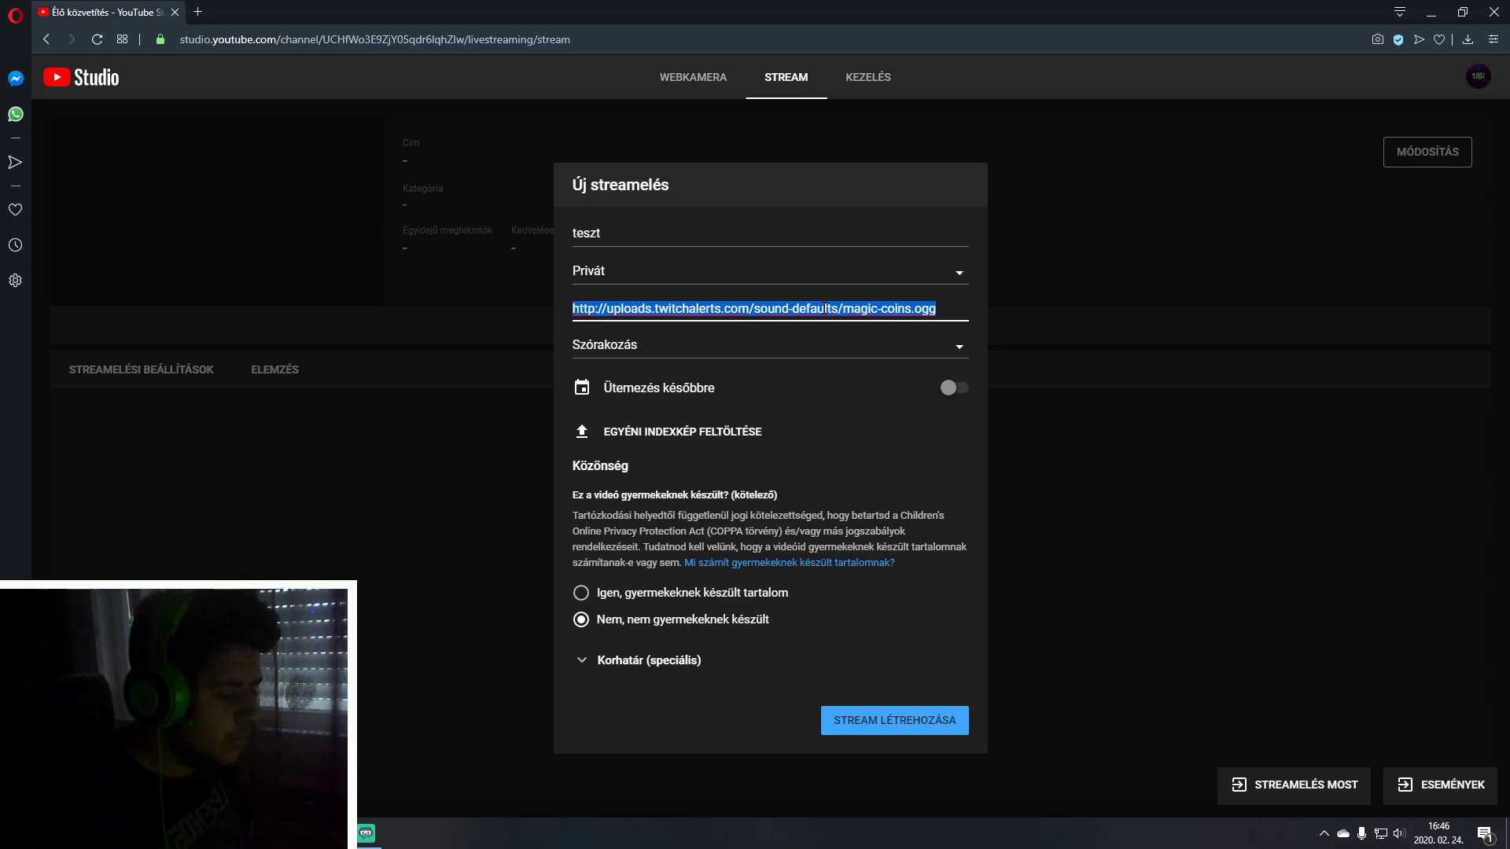
{"action": "key", "text": "BackSpace"}
{"action": "left_click", "coordinate": [922, 632]}
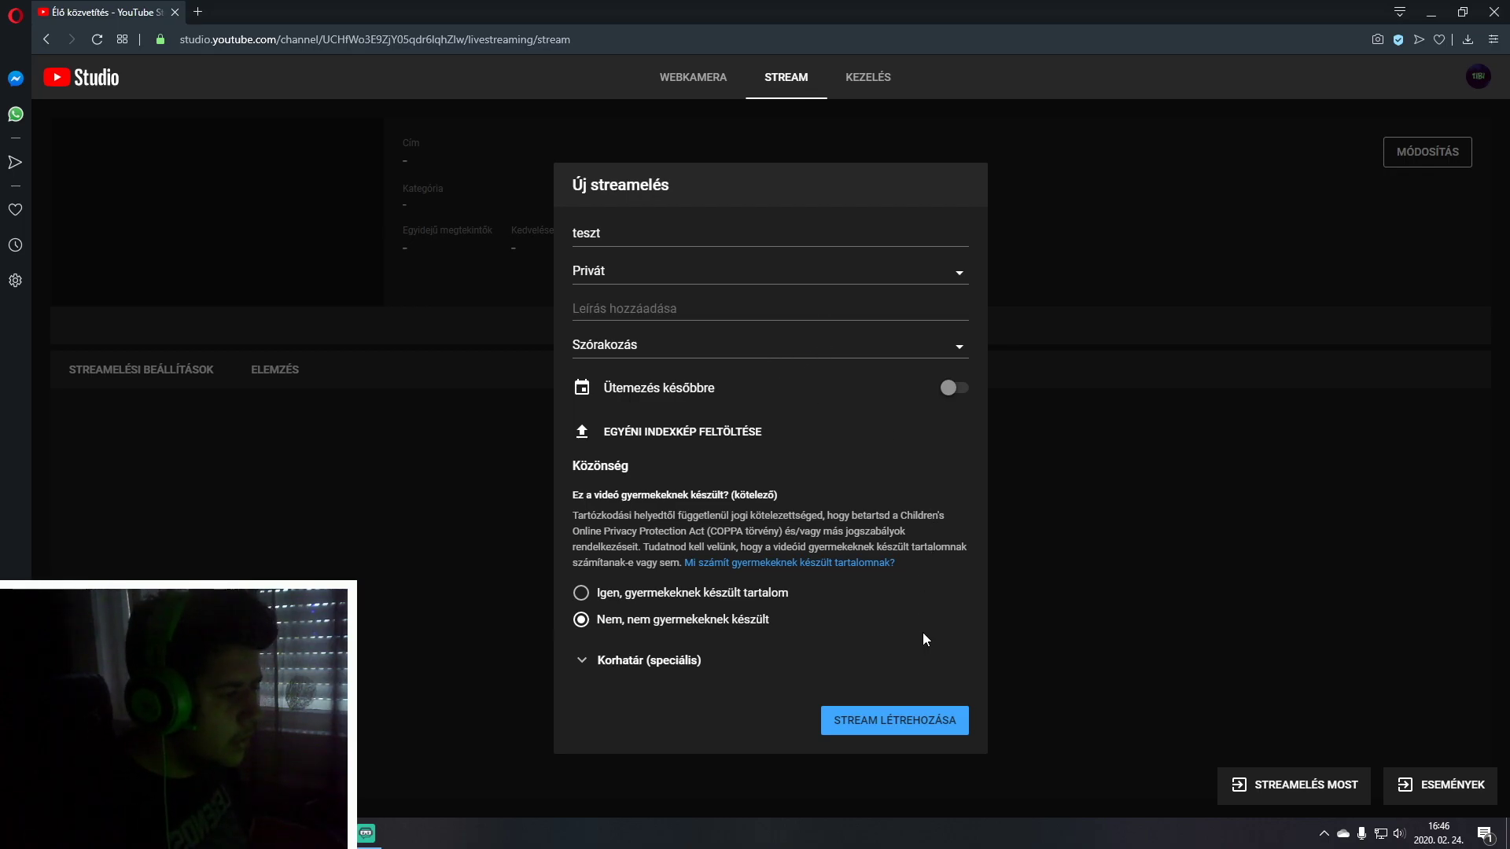
Check the Korhatár (speciális) options without changing them, and create the stream
{"action": "left_click", "coordinate": [677, 657]}
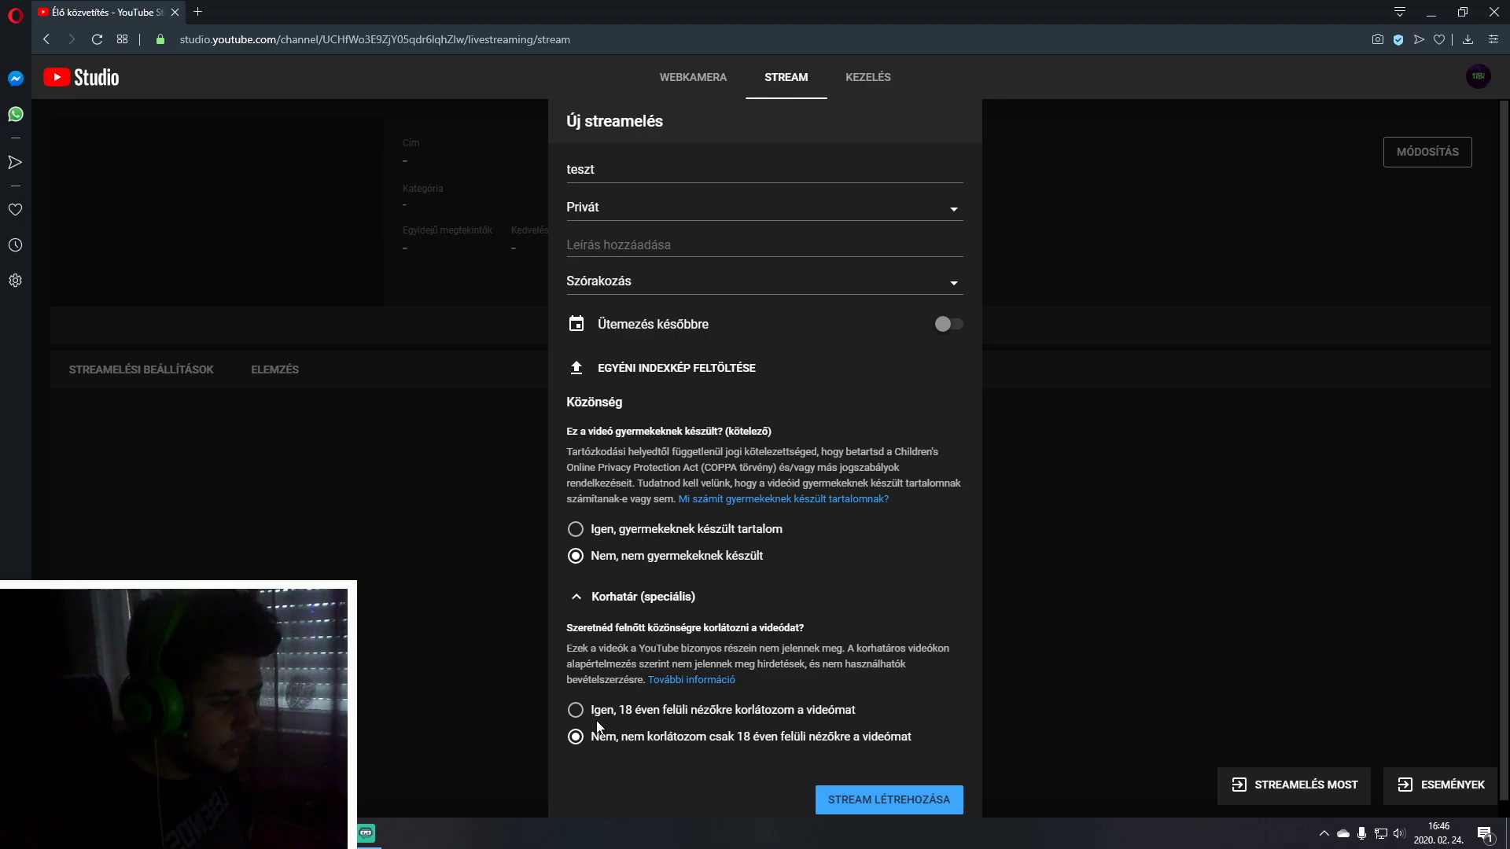
{"action": "left_click", "coordinate": [622, 604]}
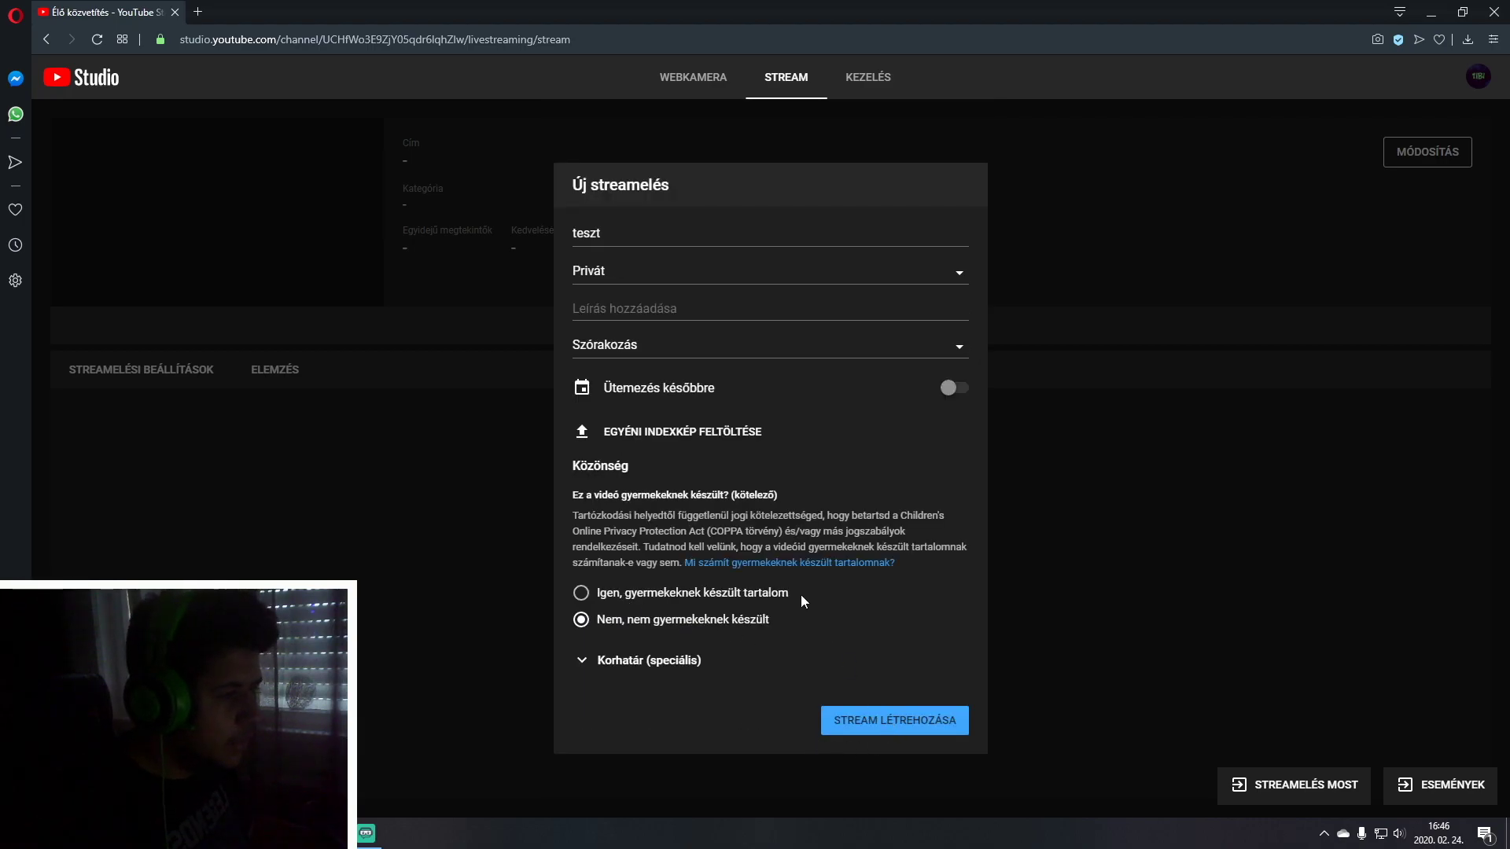
{"action": "left_click", "coordinate": [890, 714]}
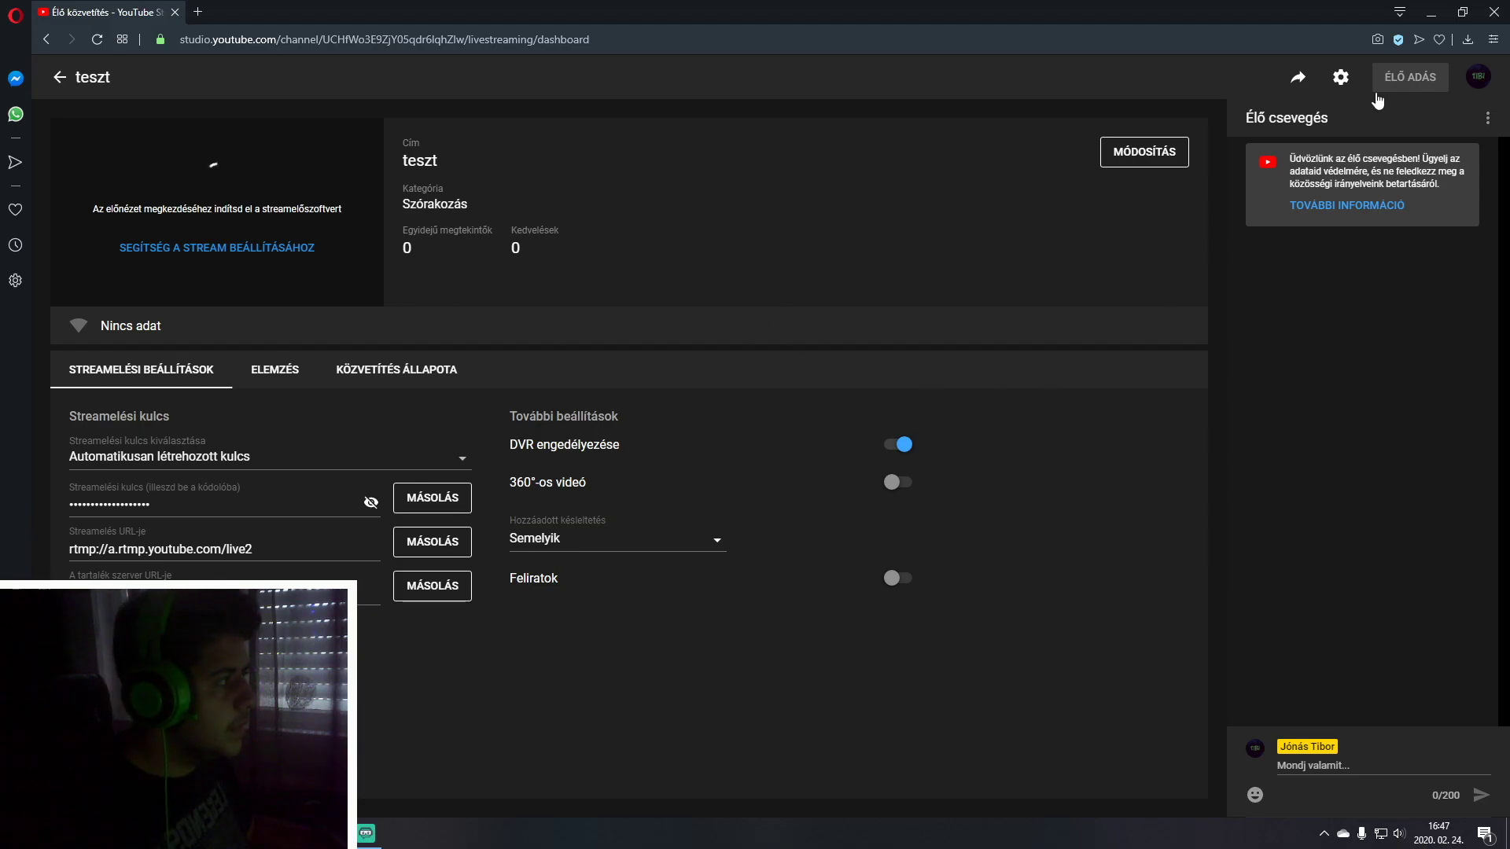
Switch to Streamlabs OBS, look through the events offered for going live, and cancel without starting the broadcast
{"action": "key", "text": "alt+Tab"}
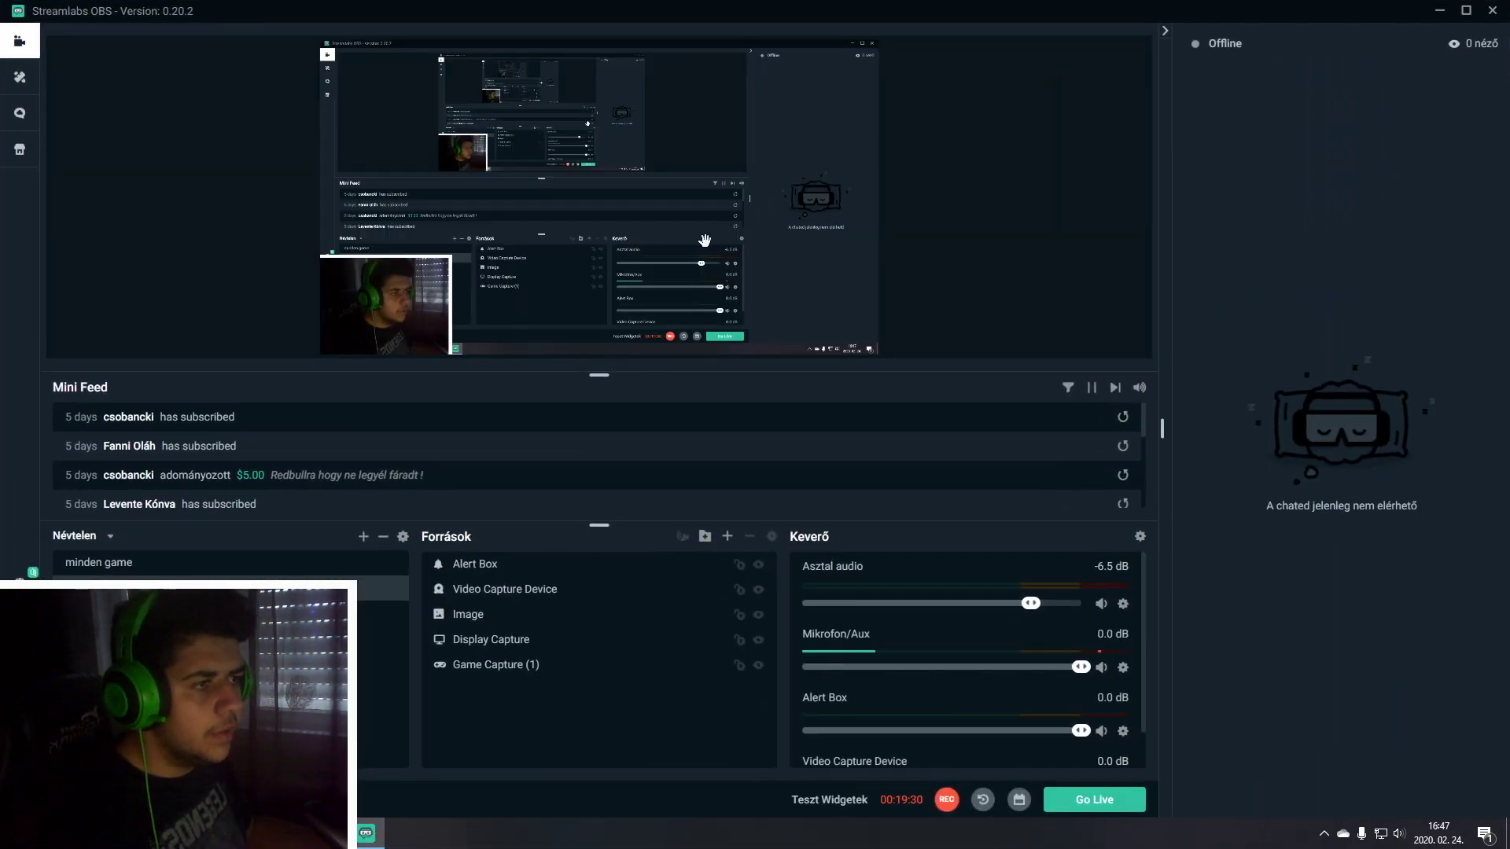
{"action": "left_click", "coordinate": [1092, 806]}
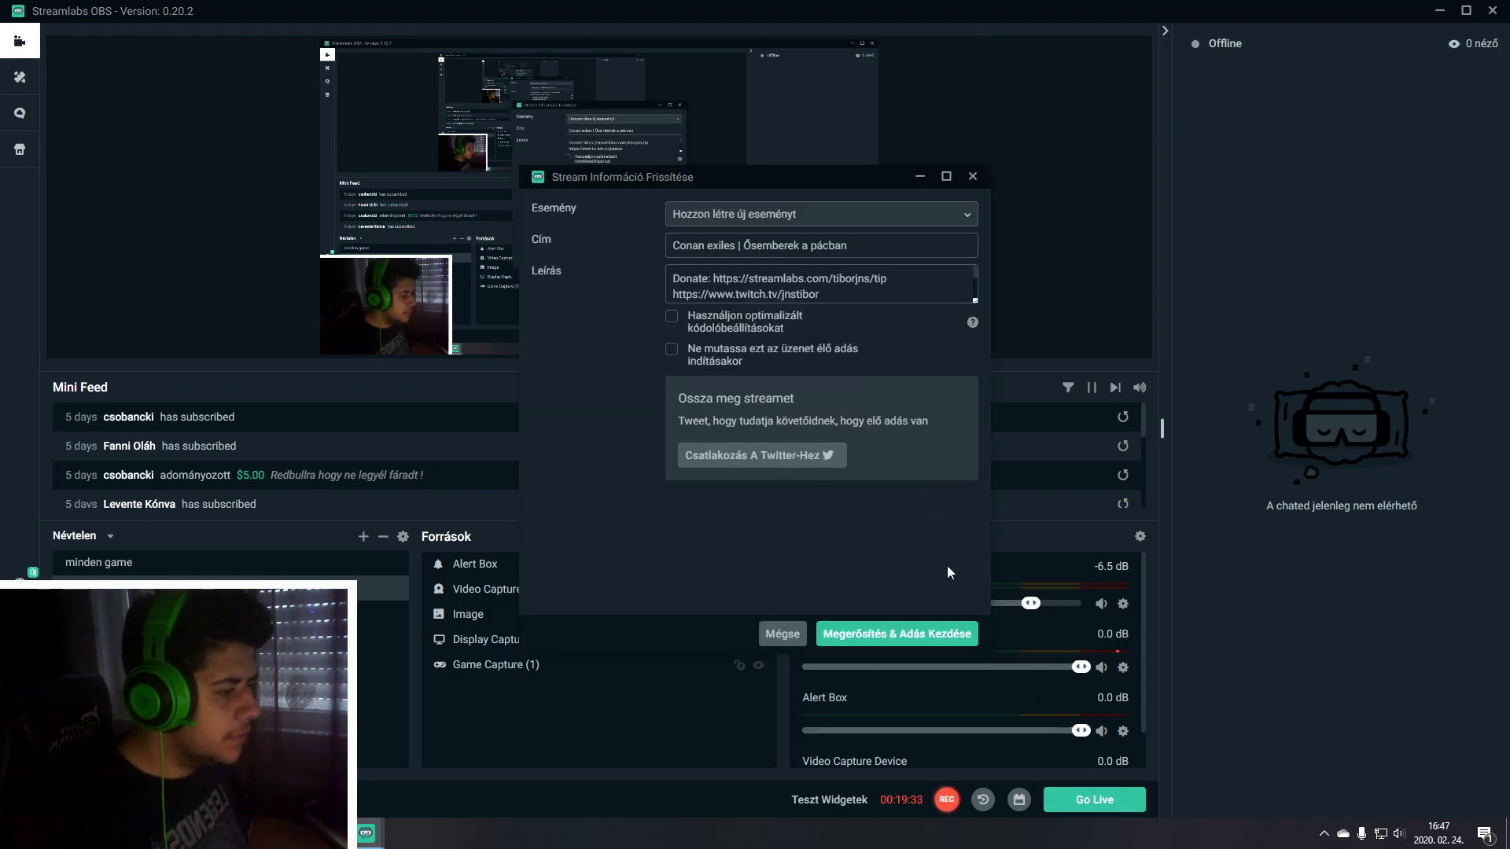
{"action": "left_click", "coordinate": [789, 223]}
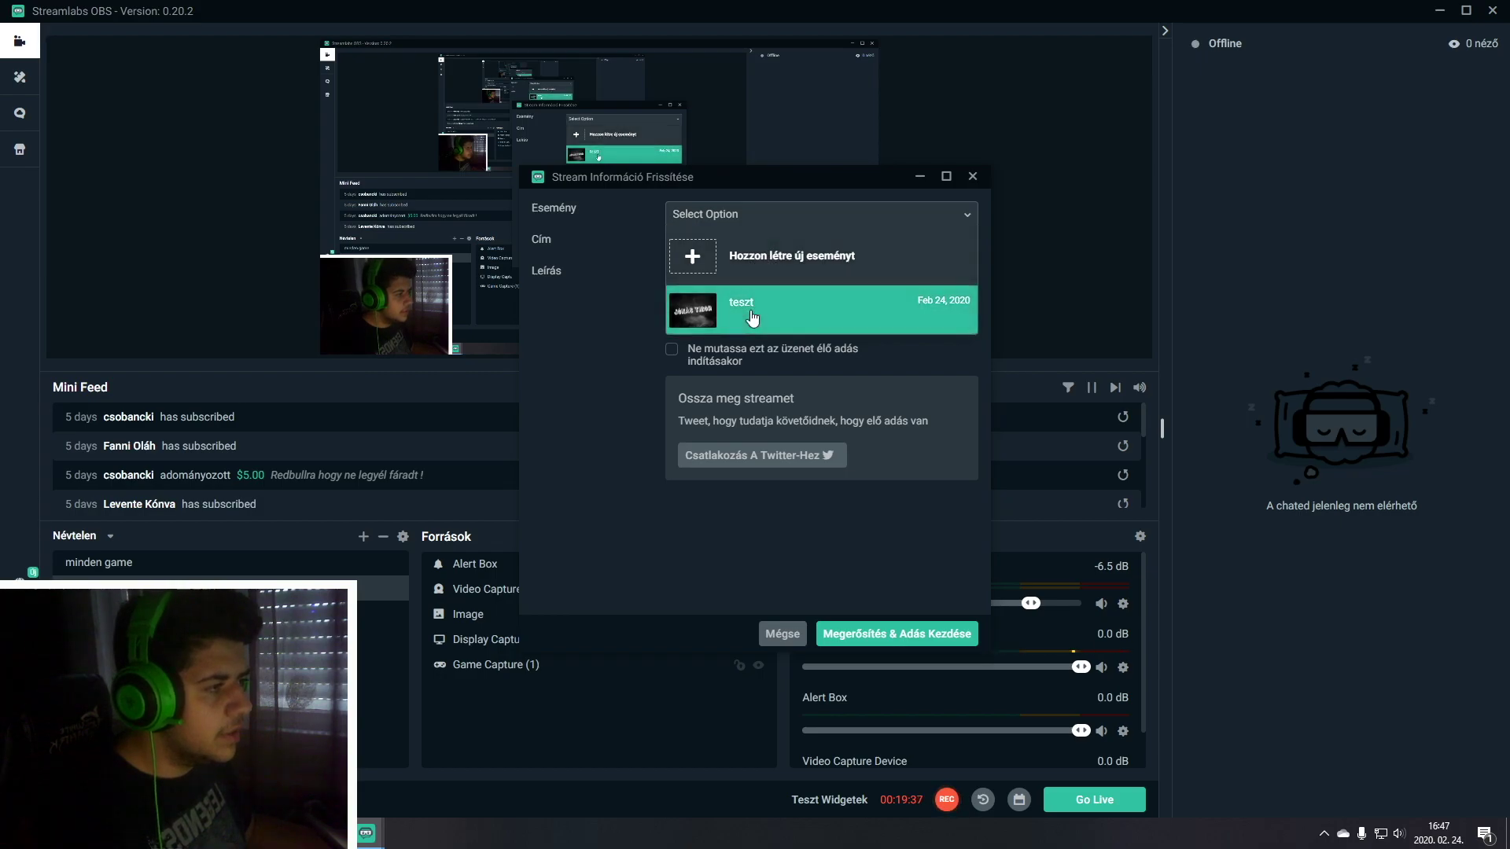
{"action": "left_click", "coordinate": [781, 634]}
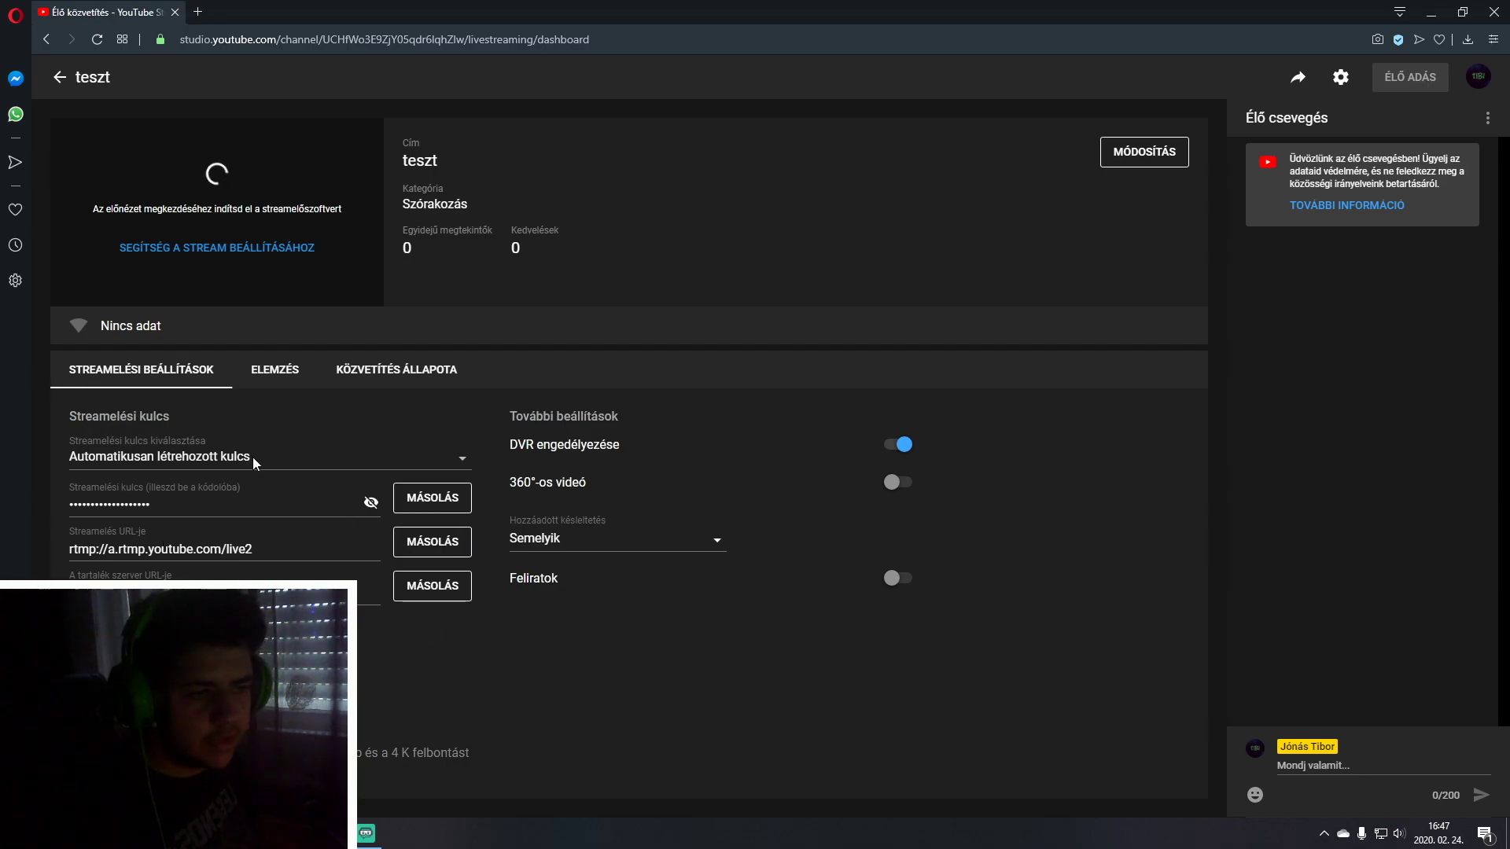
Try going live from Streamlabs OBS with the teszt event and the description saasd, and cancel before starting the broadcast
{"action": "left_click", "coordinate": [366, 833]}
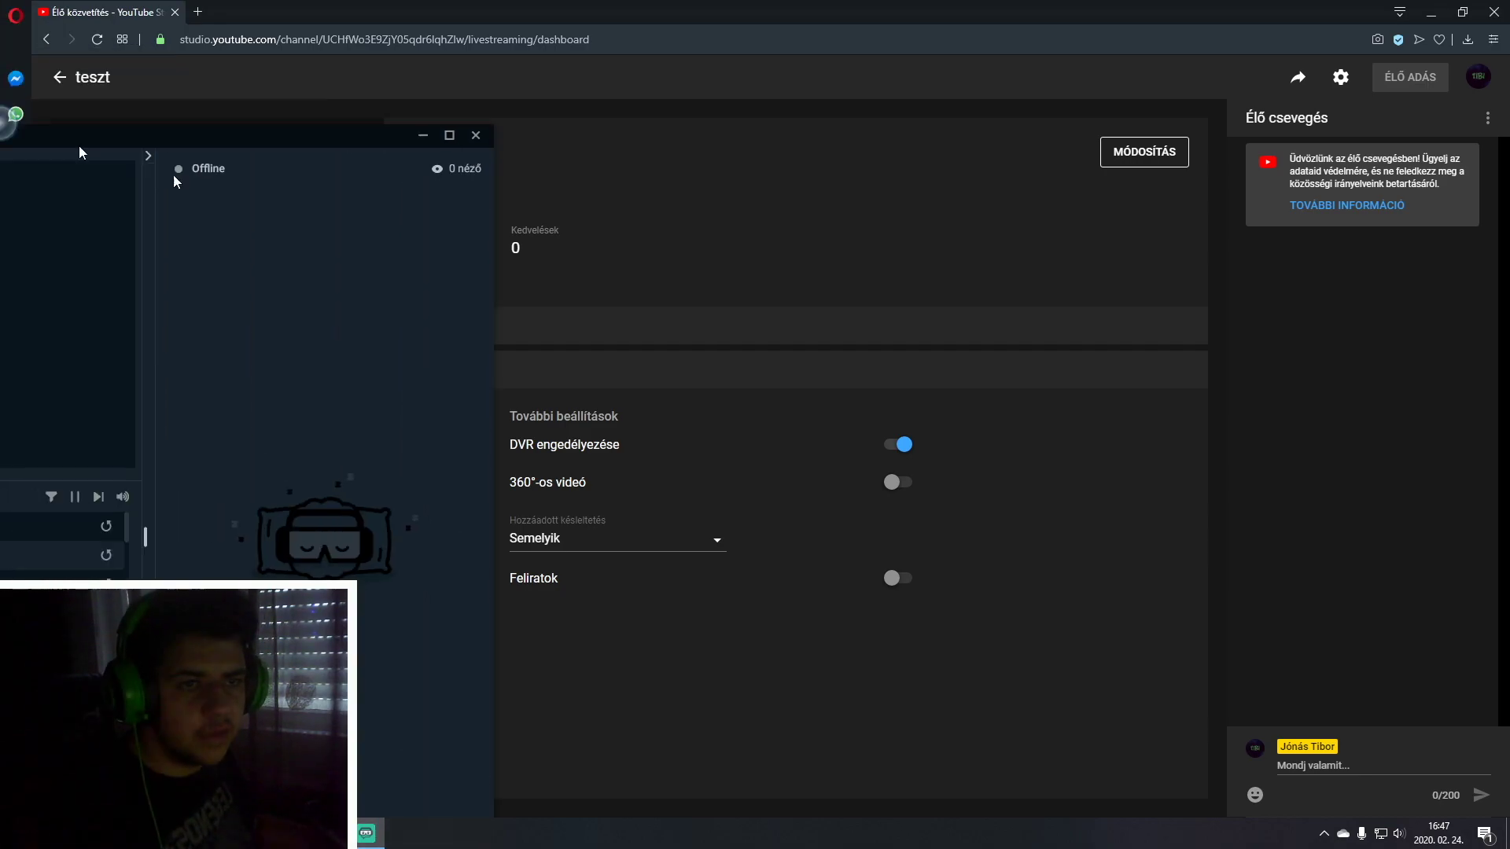
{"action": "left_click", "coordinate": [1112, 814]}
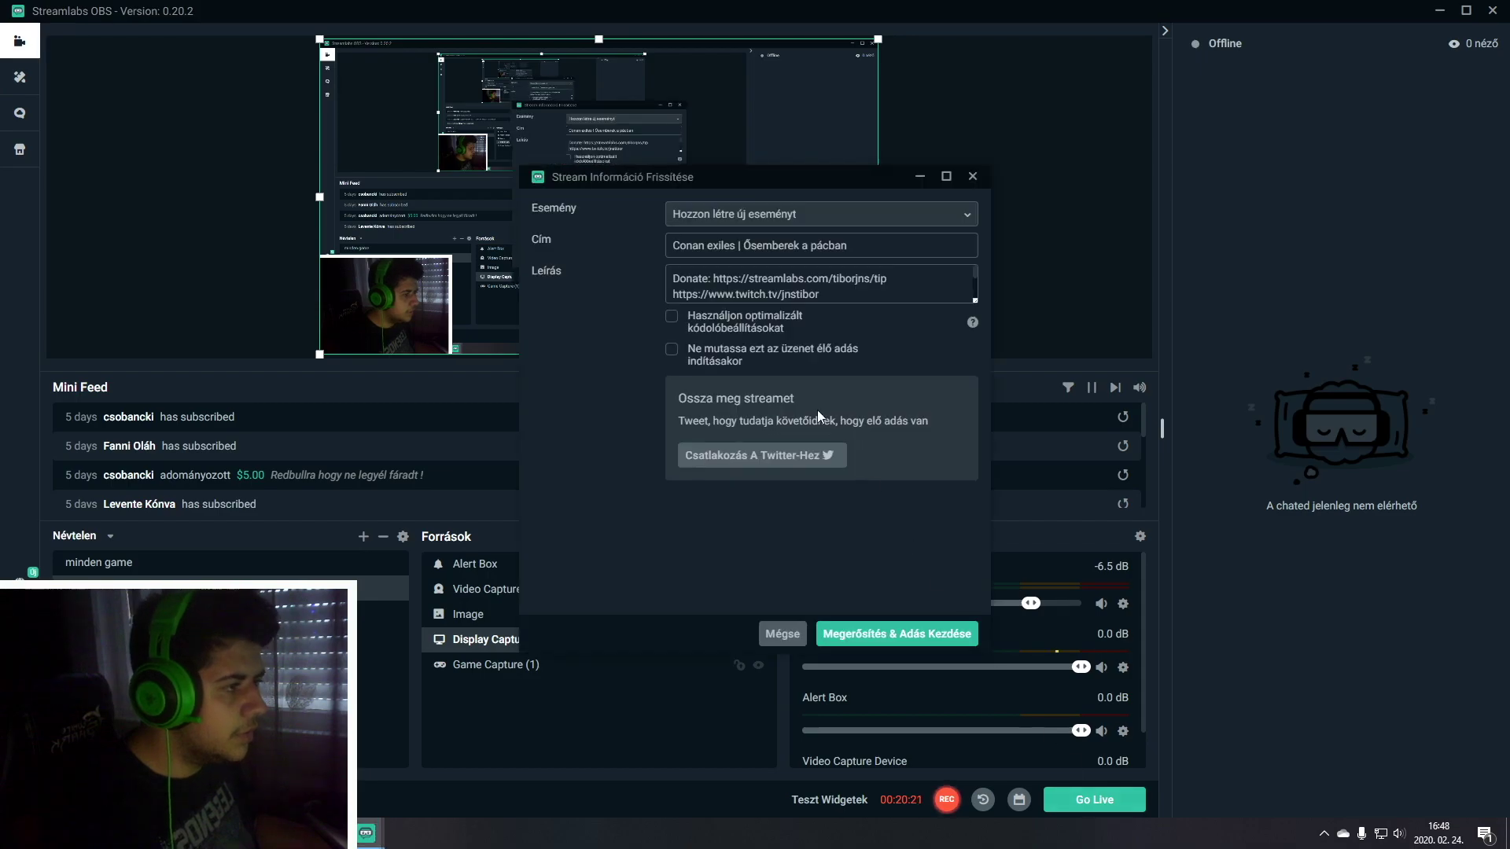
{"action": "left_click", "coordinate": [823, 221]}
{"action": "left_click", "coordinate": [863, 310]}
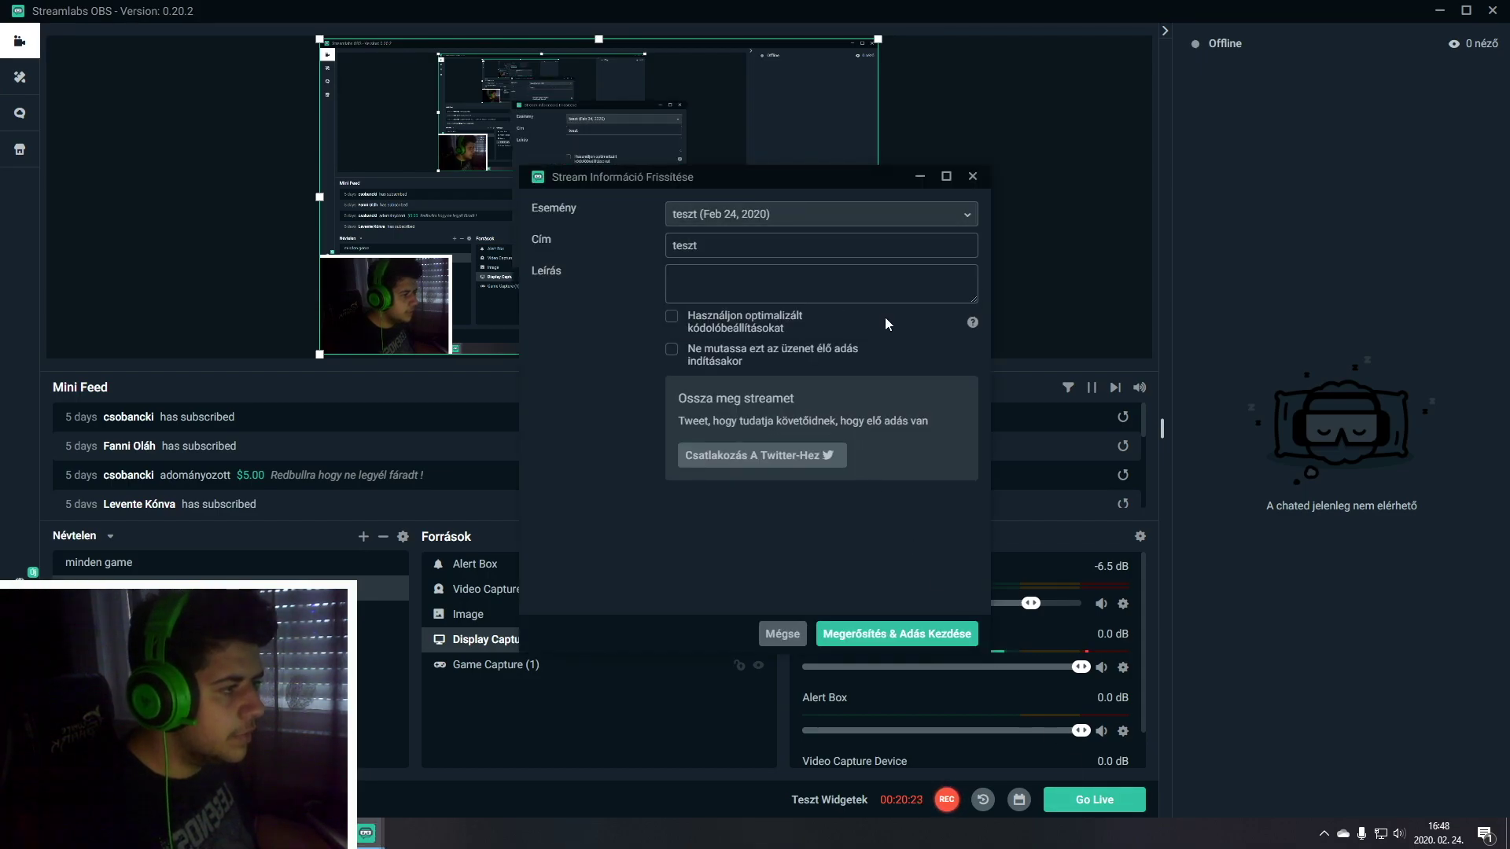
{"action": "left_click", "coordinate": [721, 281]}
{"action": "type", "text": "saasd"}
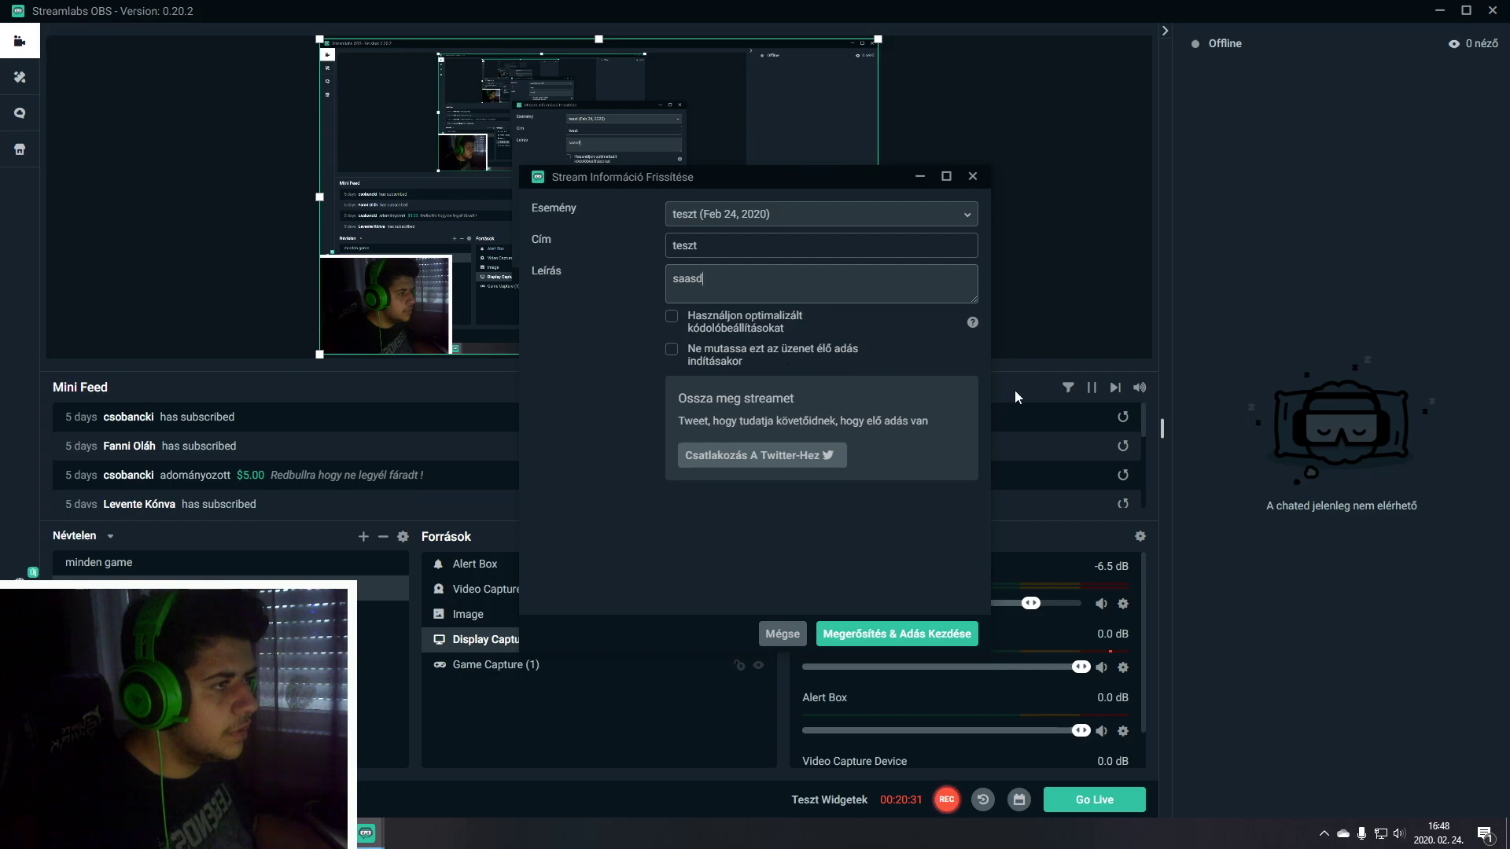
{"action": "left_click", "coordinate": [782, 633]}
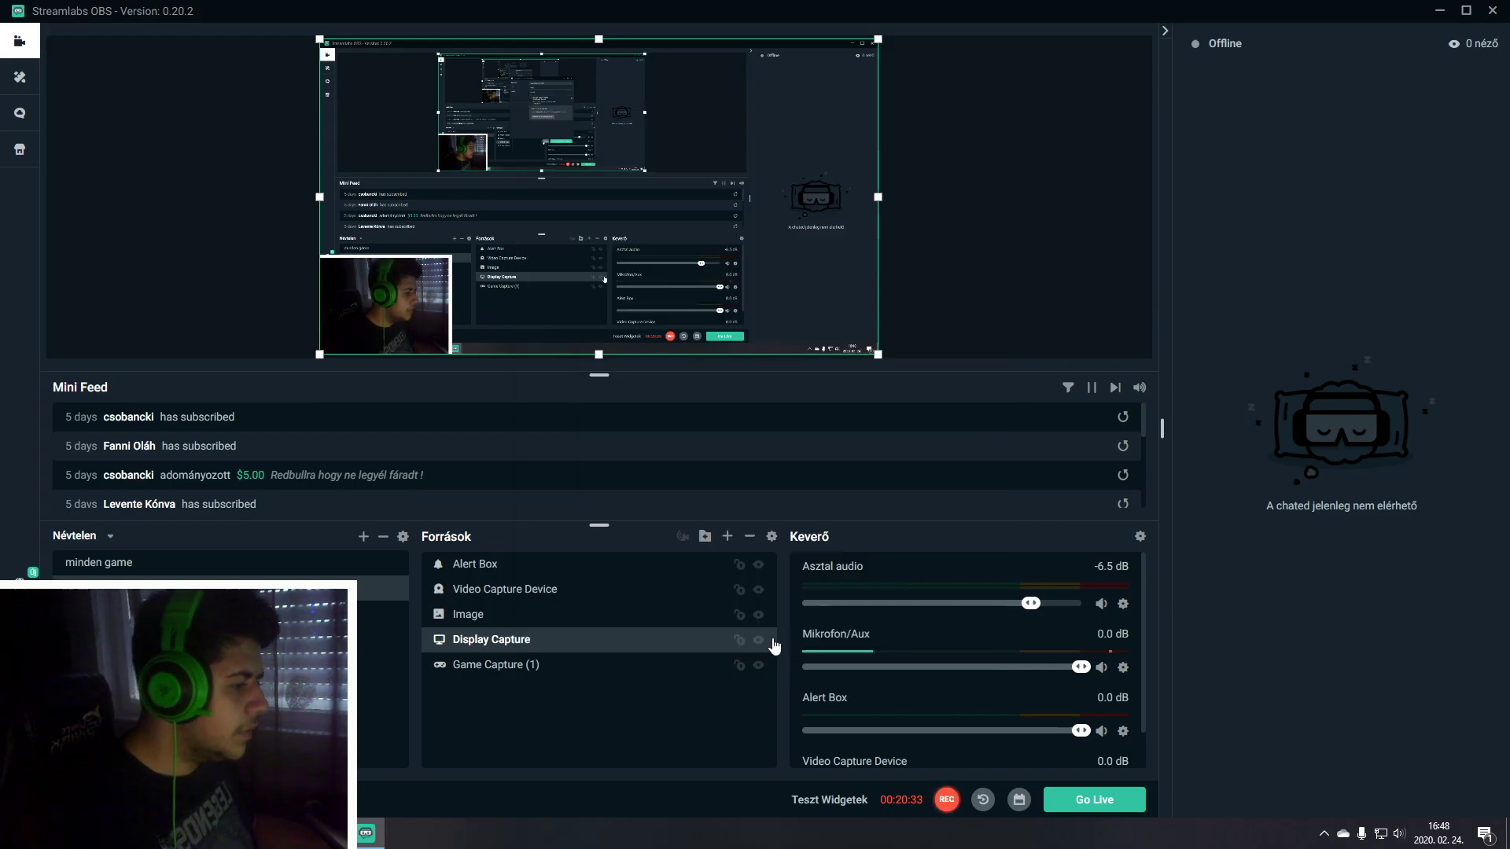
Minimise the browser and check the pending Windows notification
{"action": "key", "text": "alt+Tab"}
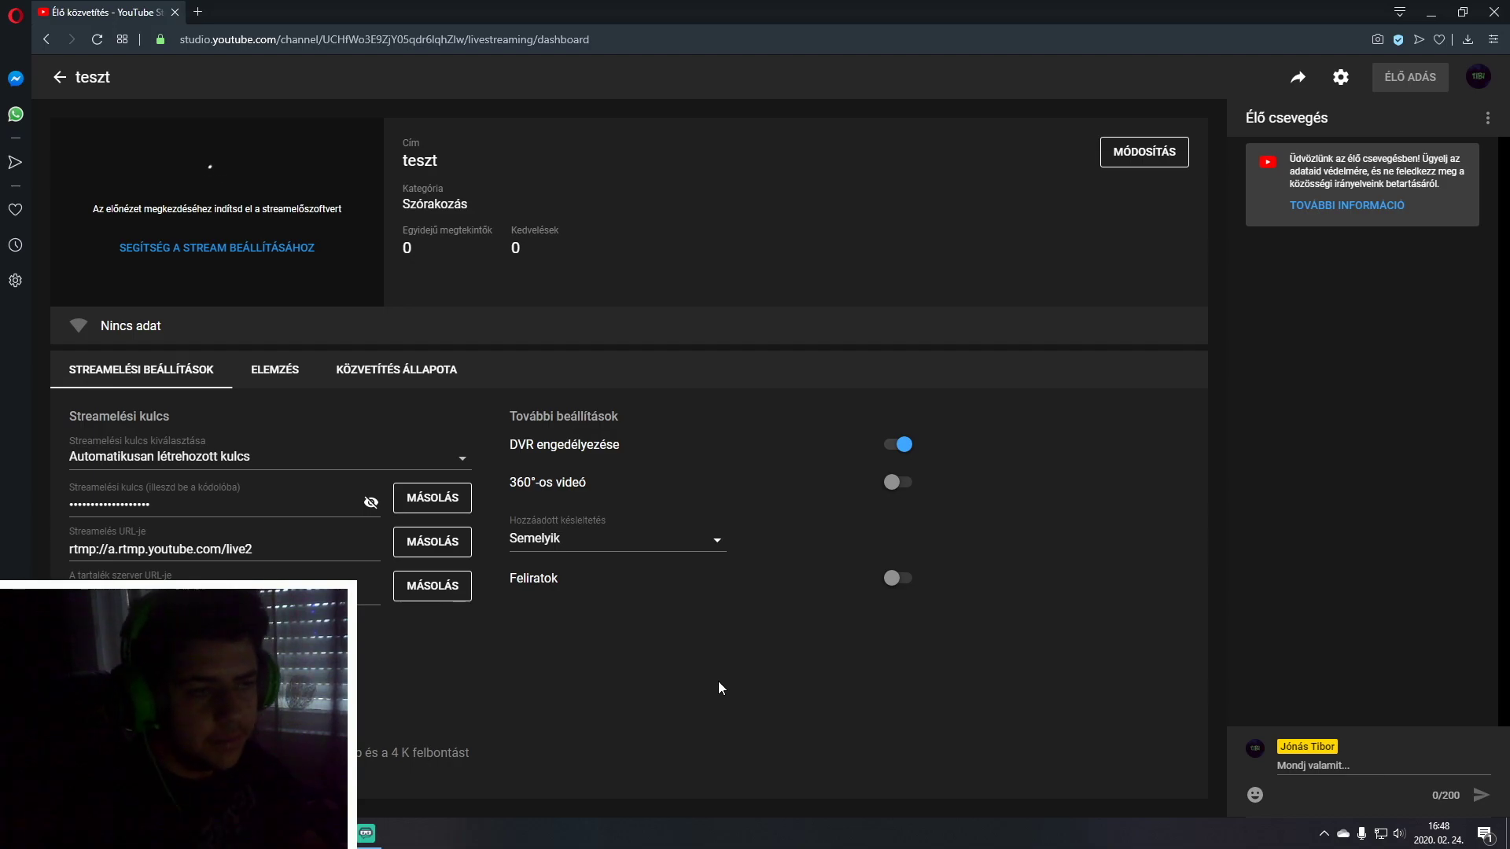
{"action": "left_click", "coordinate": [1432, 12]}
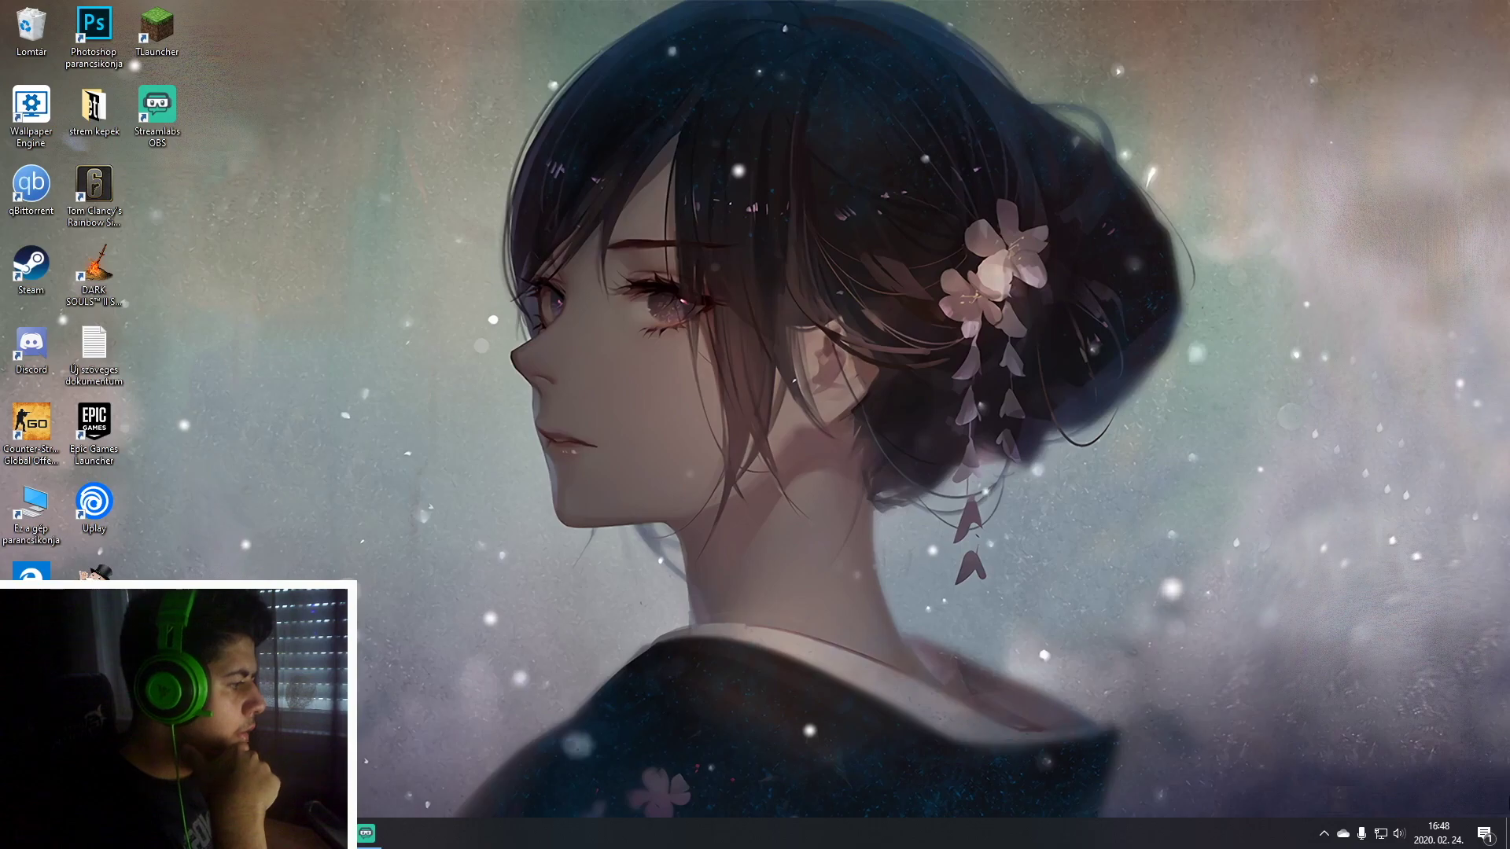
{"action": "left_click", "coordinate": [1485, 833]}
{"action": "left_click", "coordinate": [913, 457]}
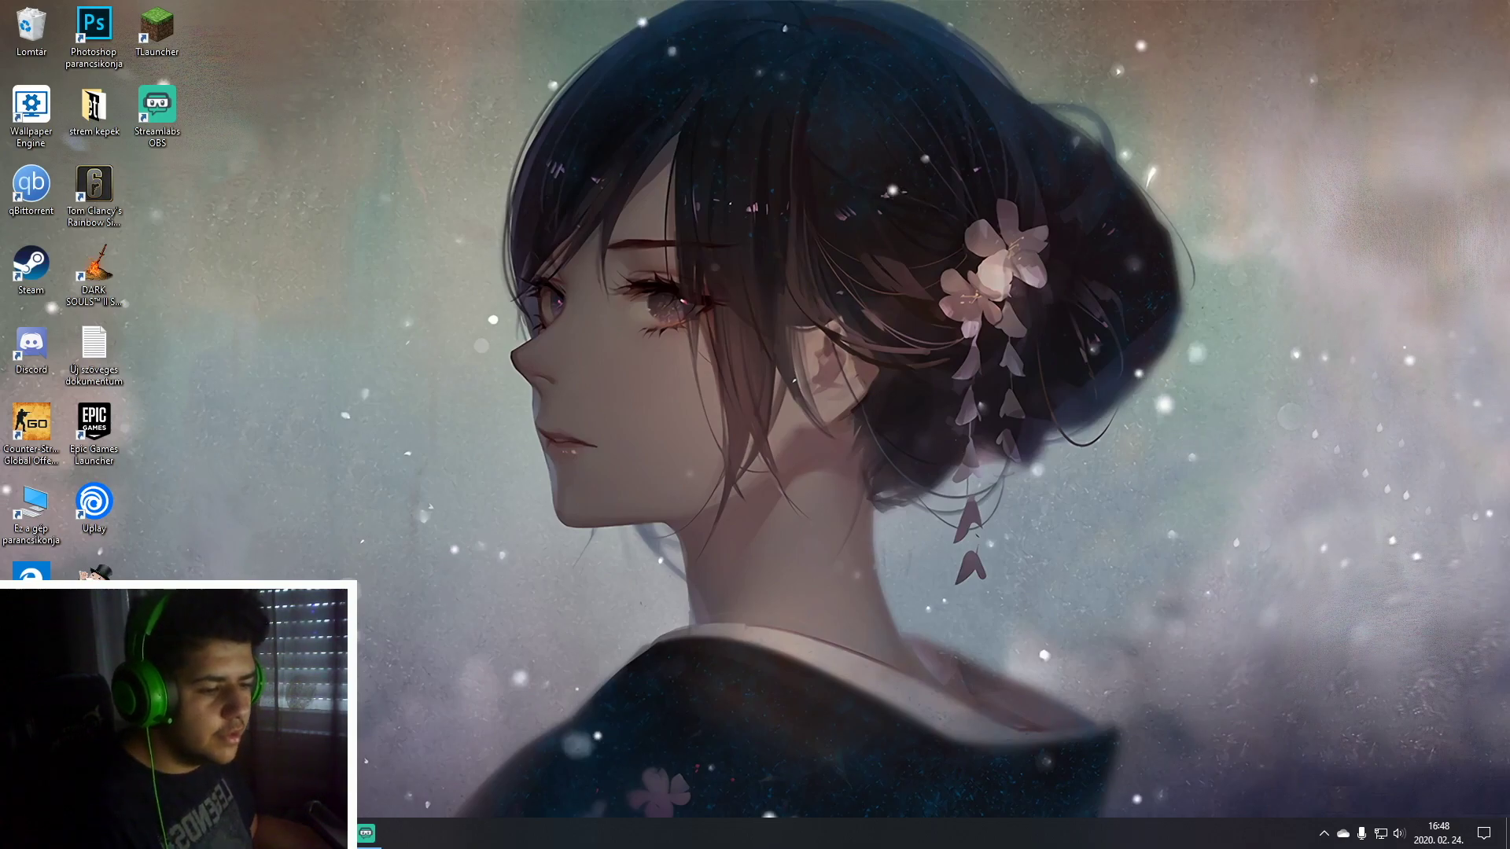
Return to the teszt stream dashboard in the browser, review the stream's editable details, and close them without saving
{"action": "key", "text": "alt+Tab"}
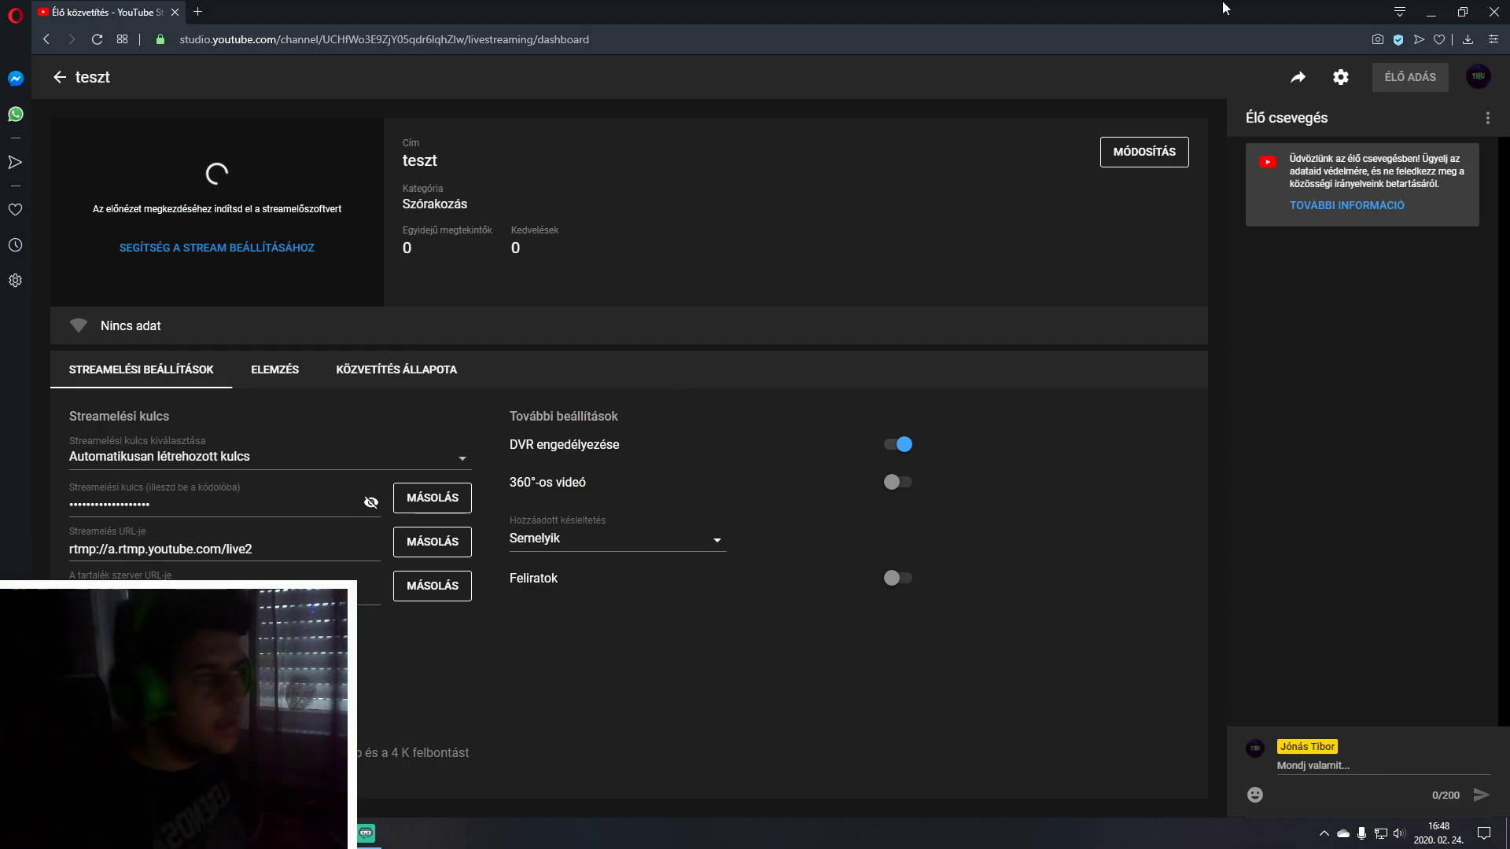
{"action": "left_click", "coordinate": [1478, 76]}
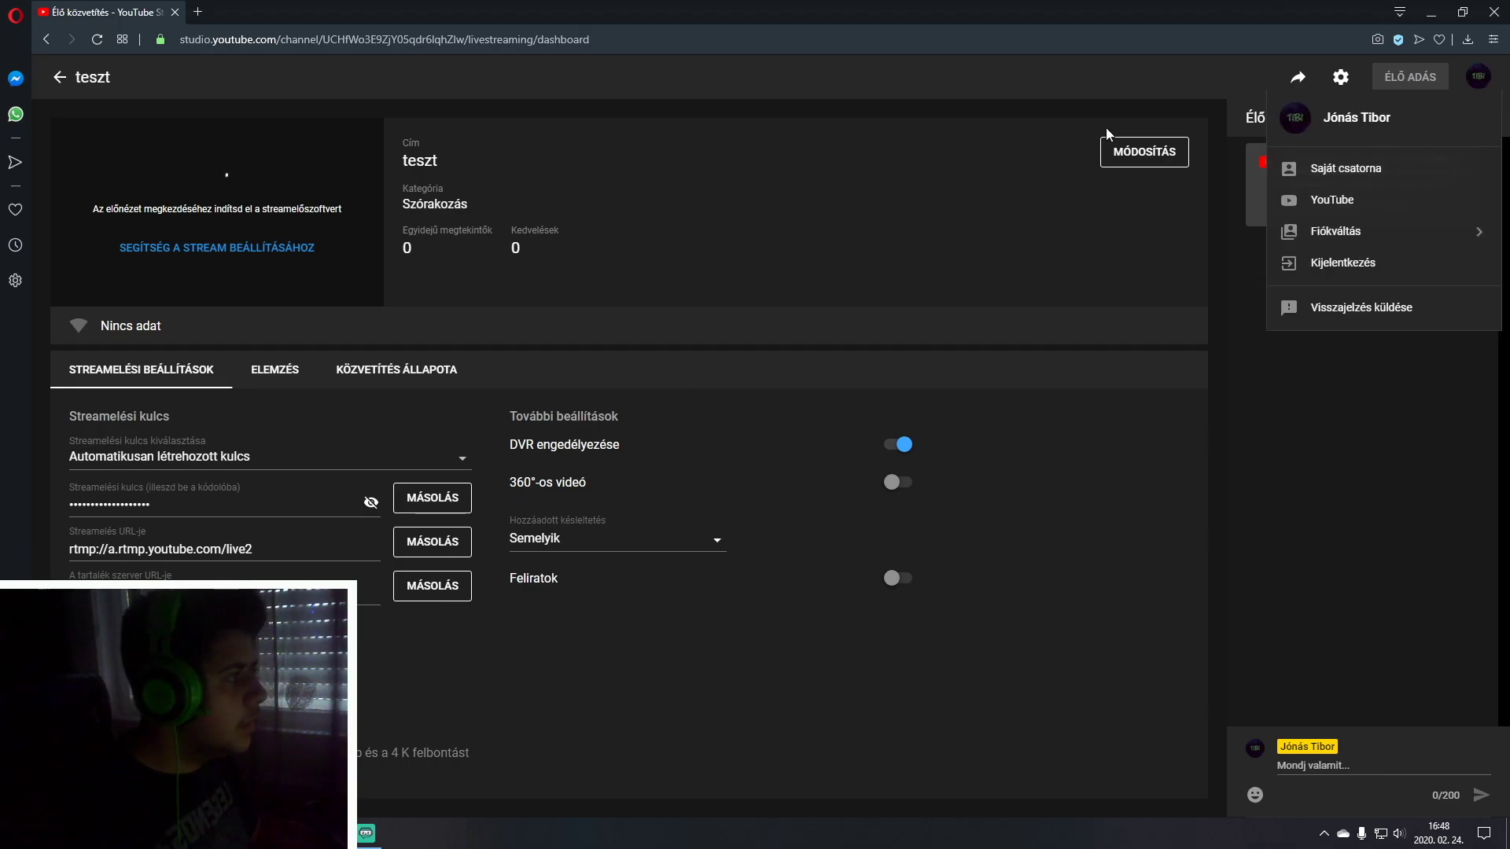
{"action": "left_click", "coordinate": [1125, 155]}
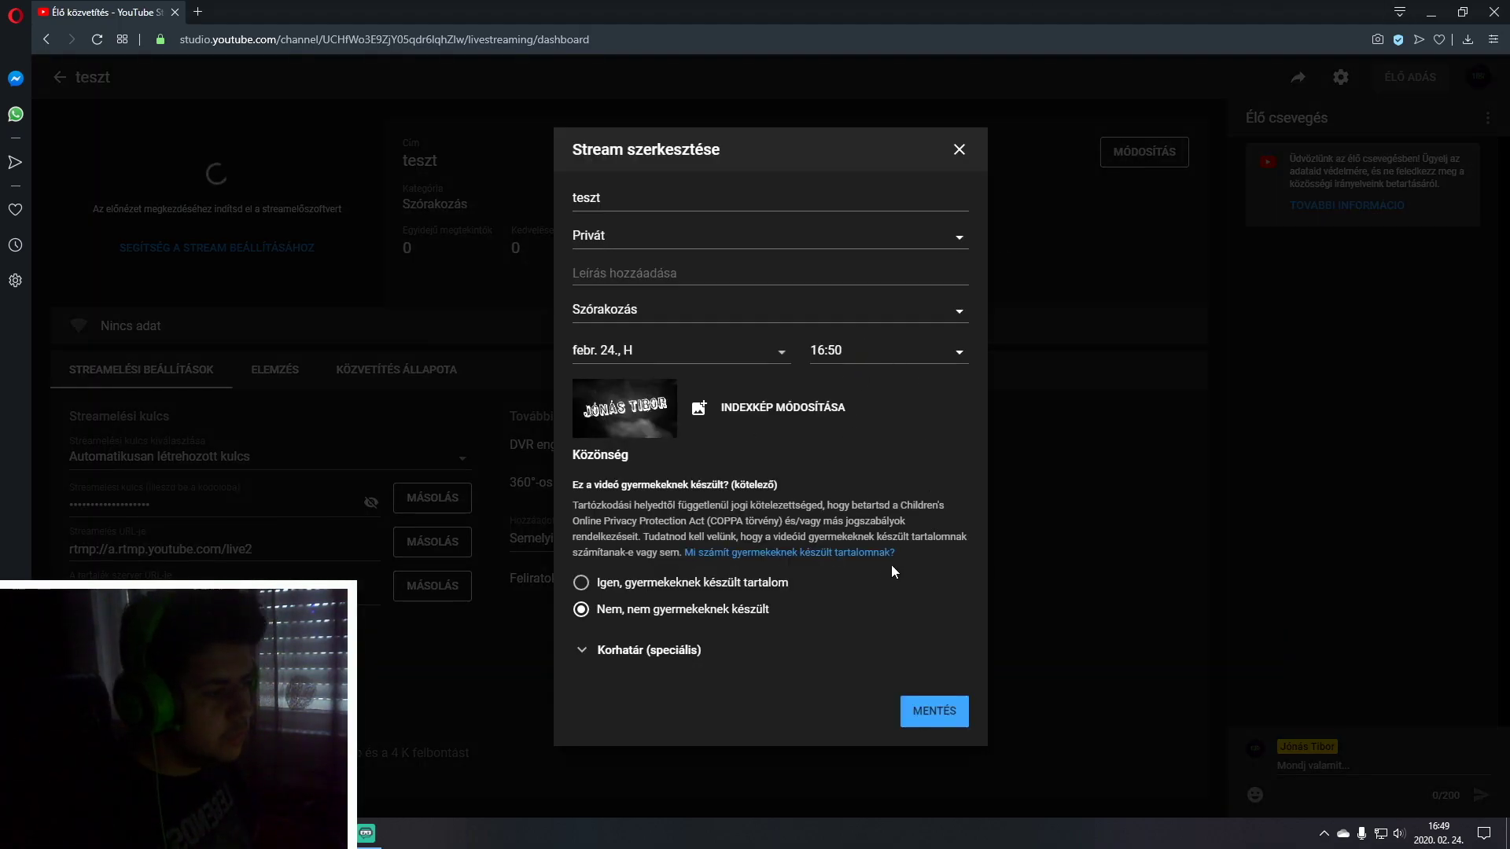
{"action": "left_click", "coordinate": [959, 149]}
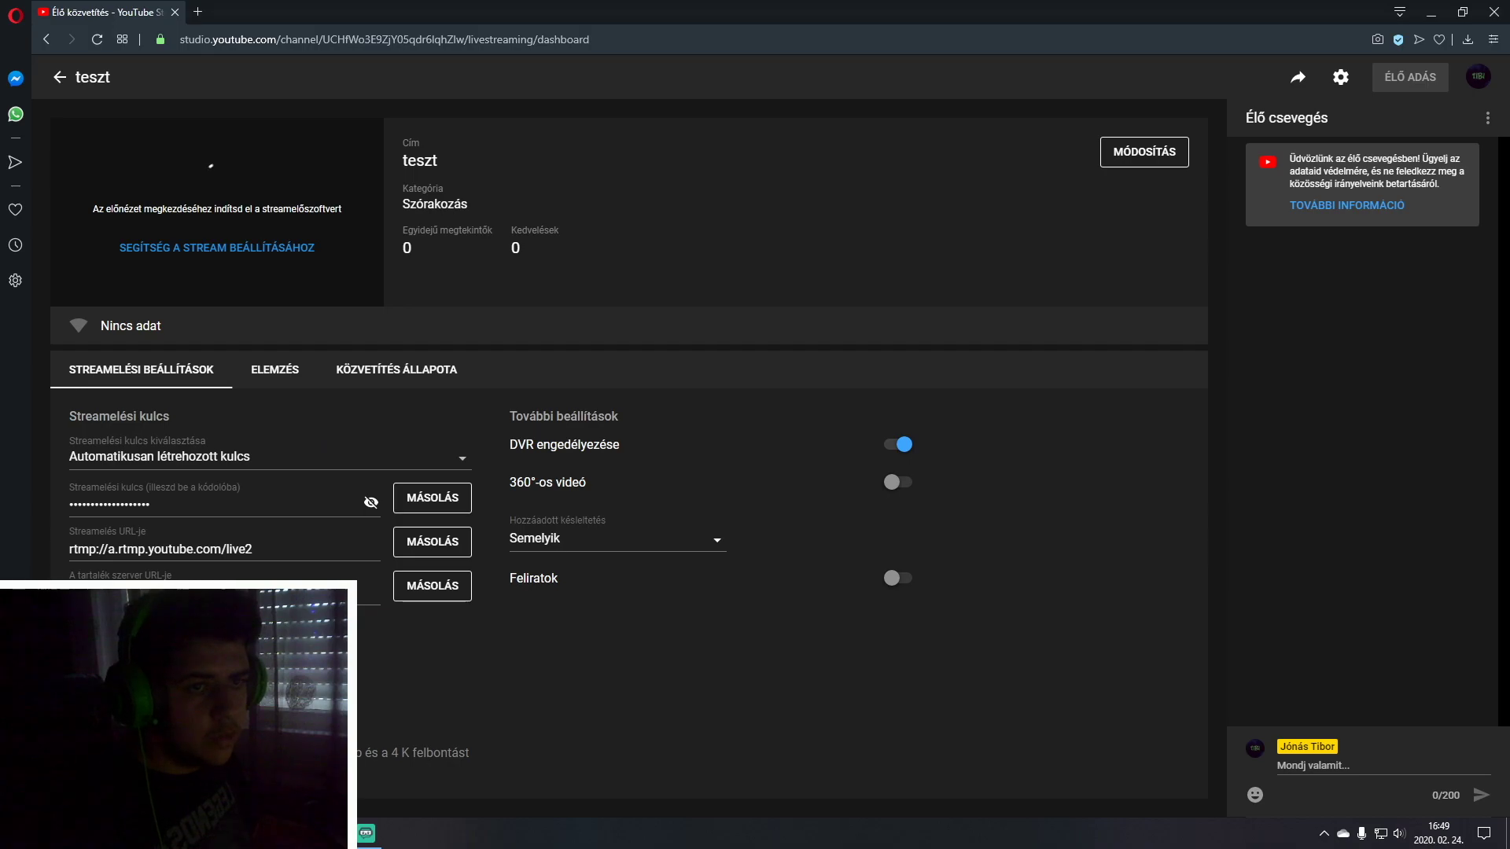
Try shifting the Display Capture source down in the Streamlabs OBS preview, and return to the stream dashboard in the browser
{"action": "left_click", "coordinate": [365, 833]}
{"action": "left_click_drag", "start_coordinate": [1043, 178], "coordinate": [1028, 25]}
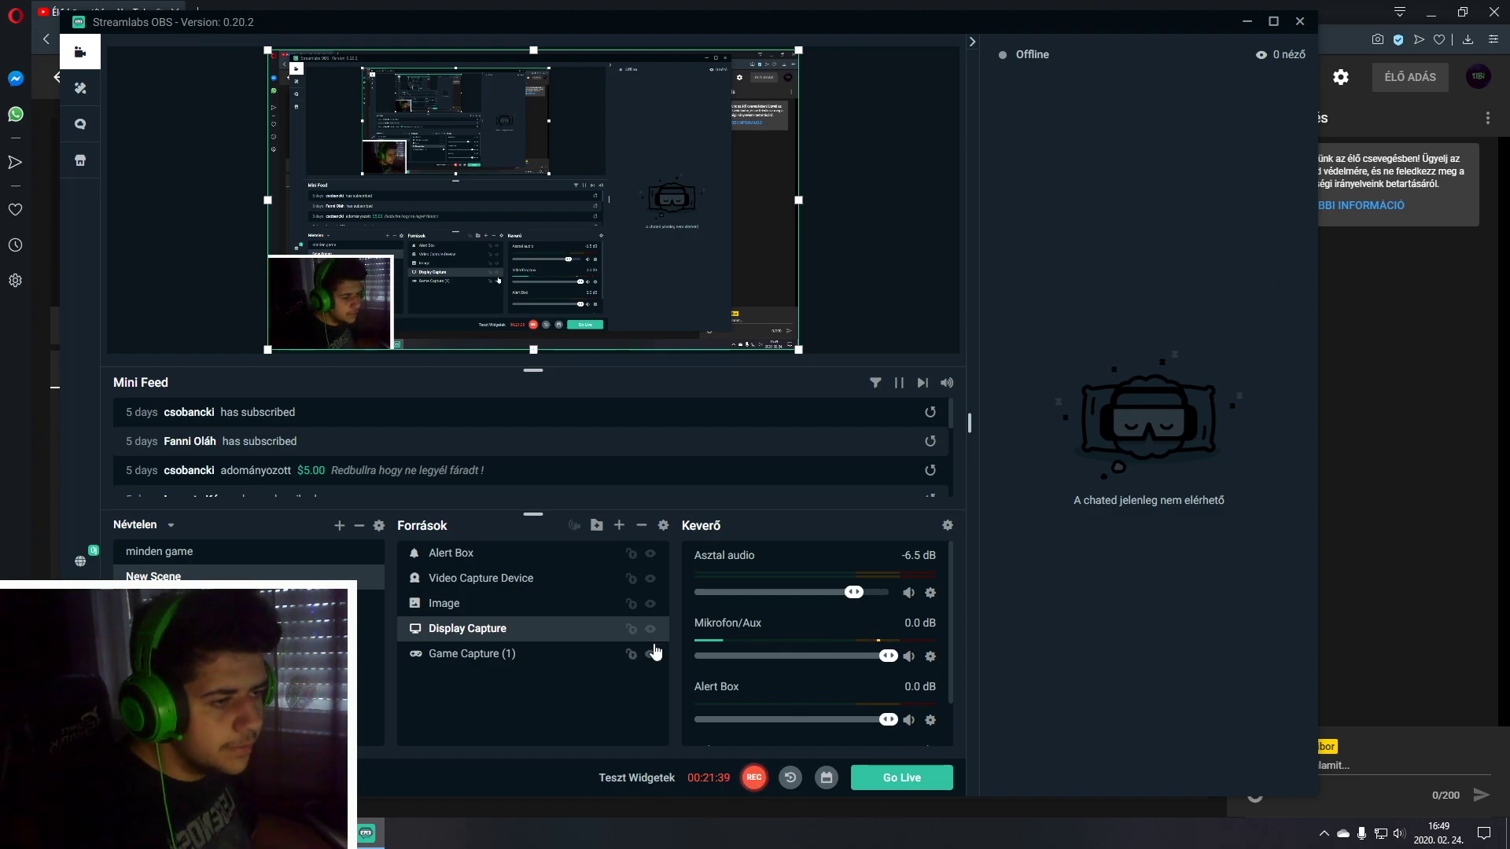
{"action": "left_click_drag", "start_coordinate": [522, 53], "coordinate": [530, 103]}
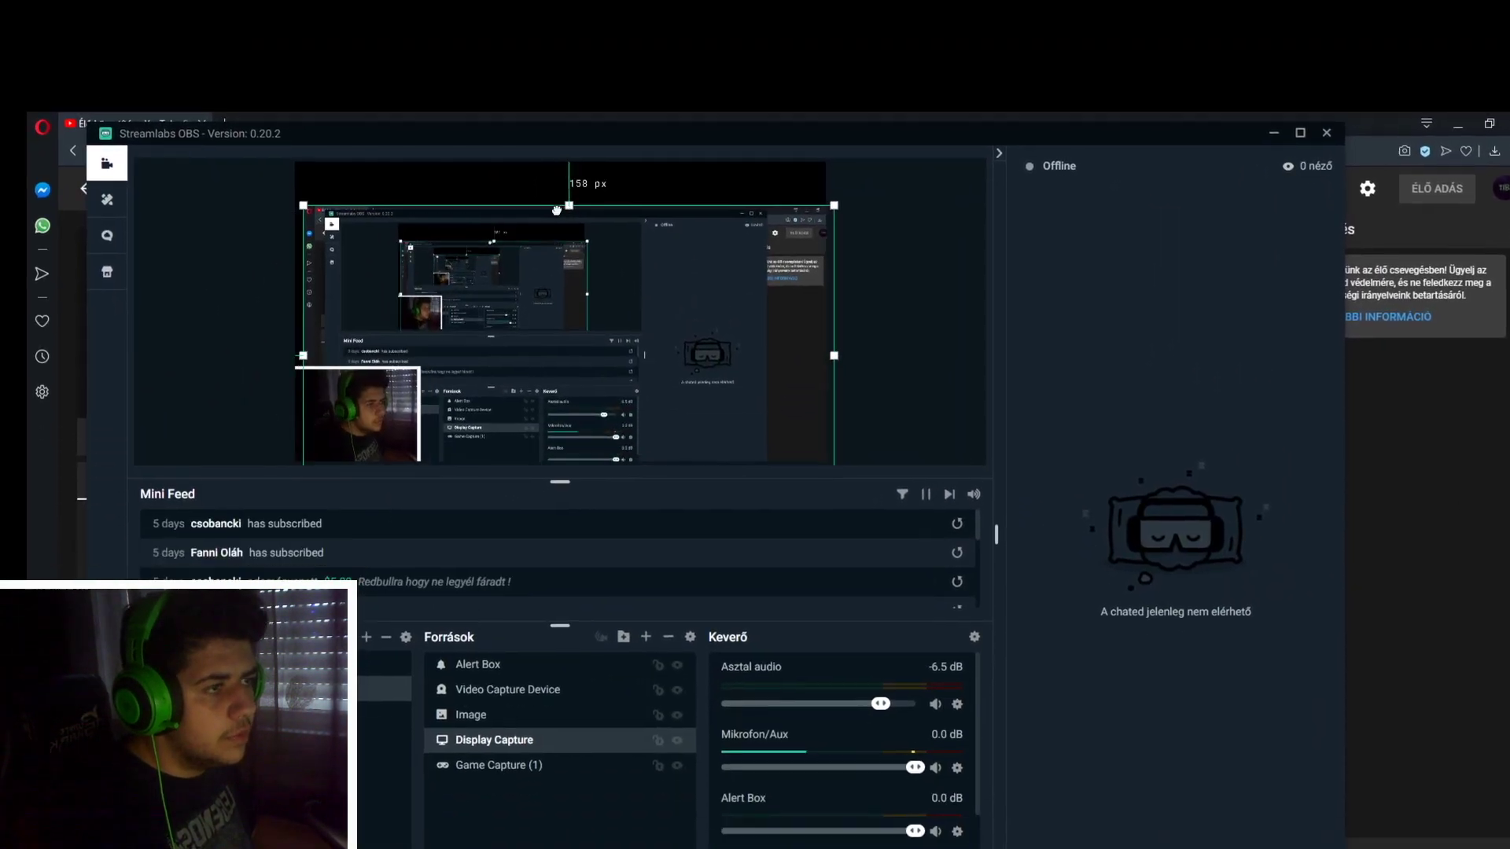
{"action": "left_click_drag", "start_coordinate": [1180, 14], "coordinate": [23, 108]}
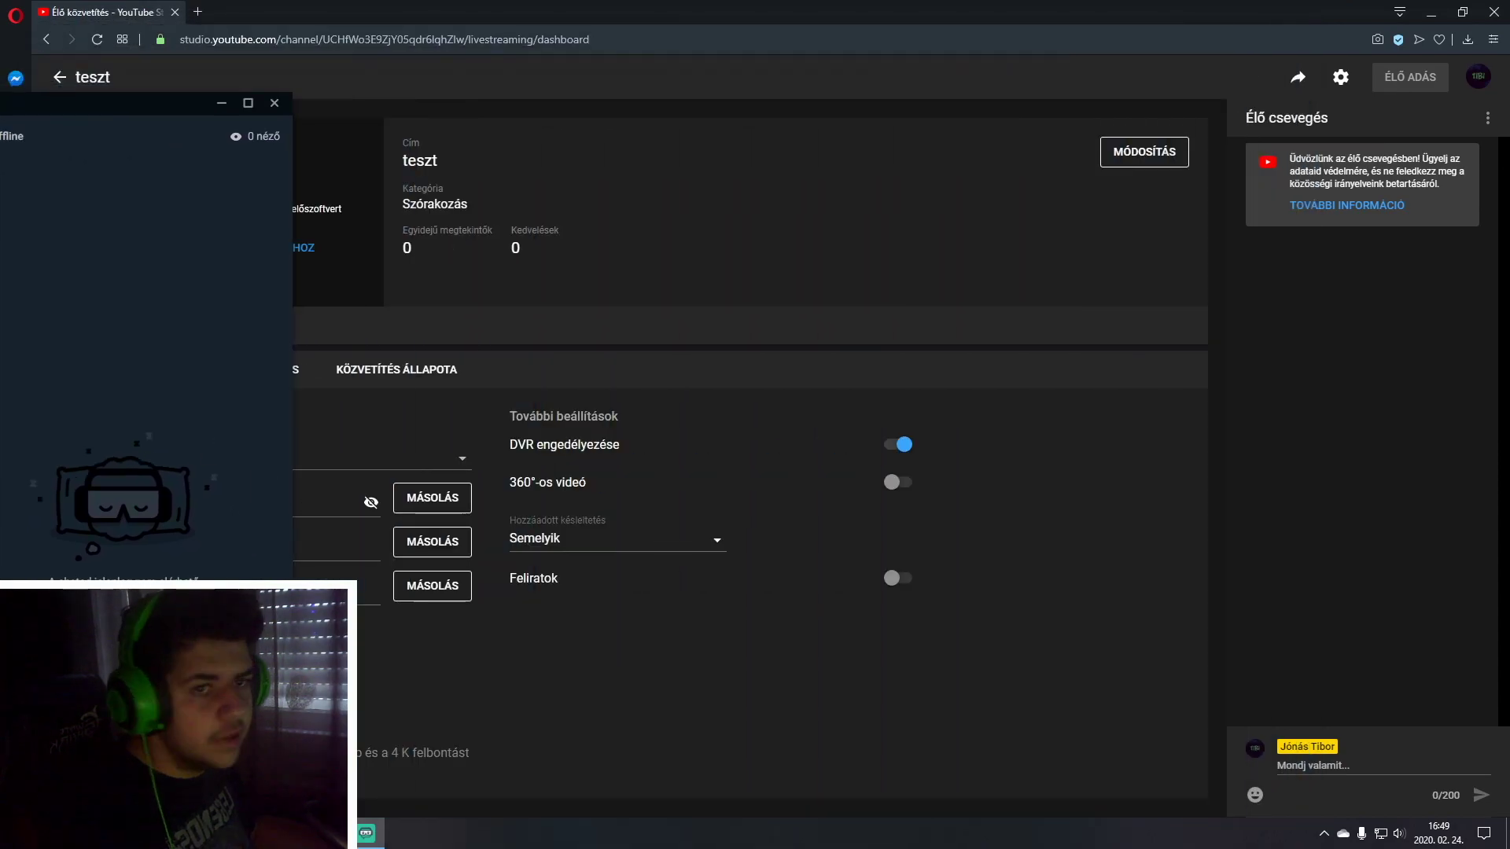
{"action": "key", "text": "alt+Tab"}
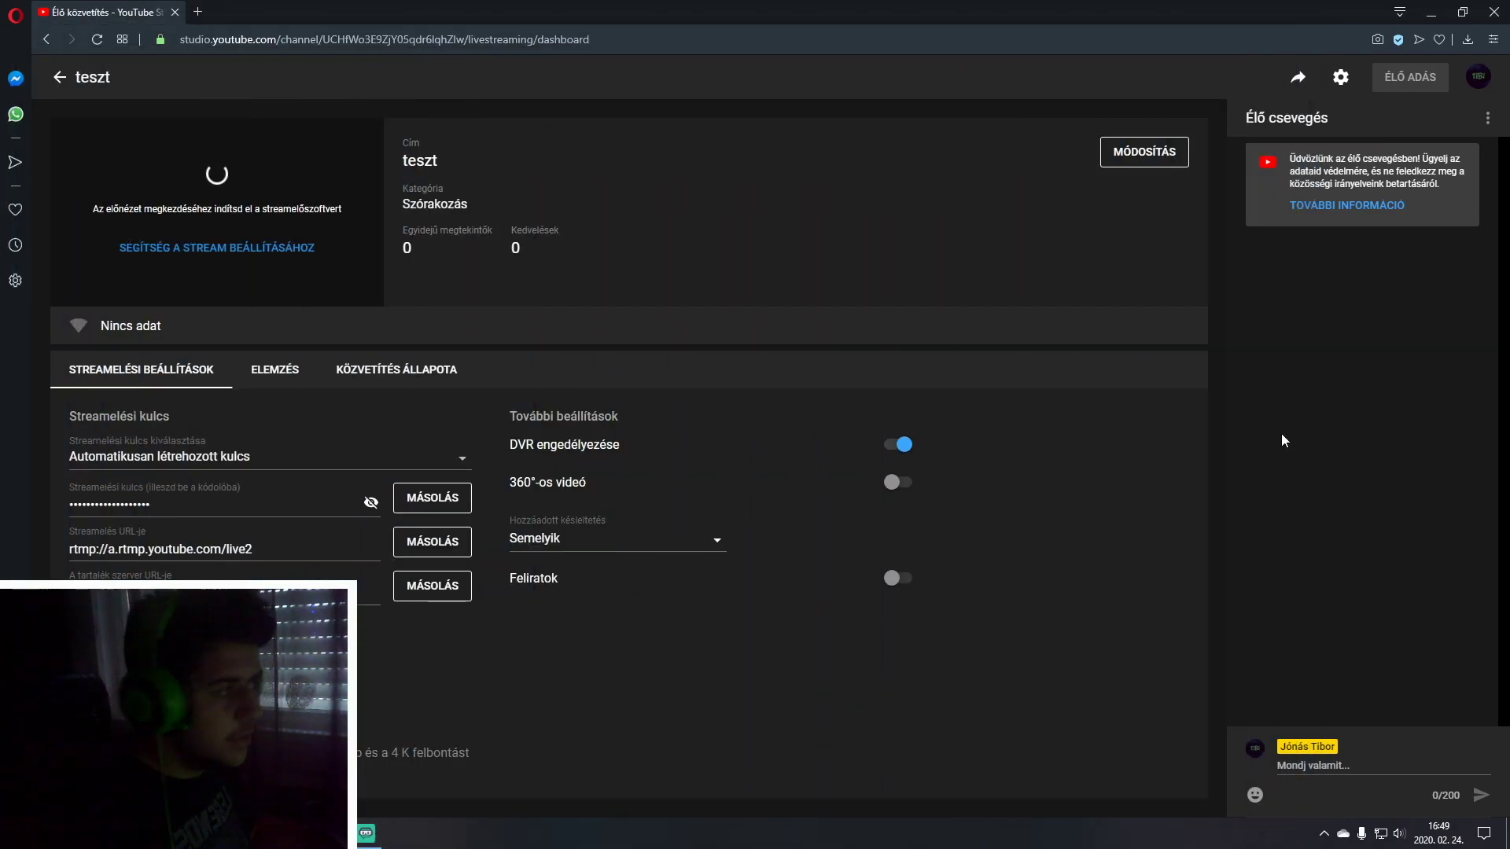
Return to the browser, close the teszt stream dashboard, and open streamlabs.com
{"action": "key", "text": "alt+Tab"}
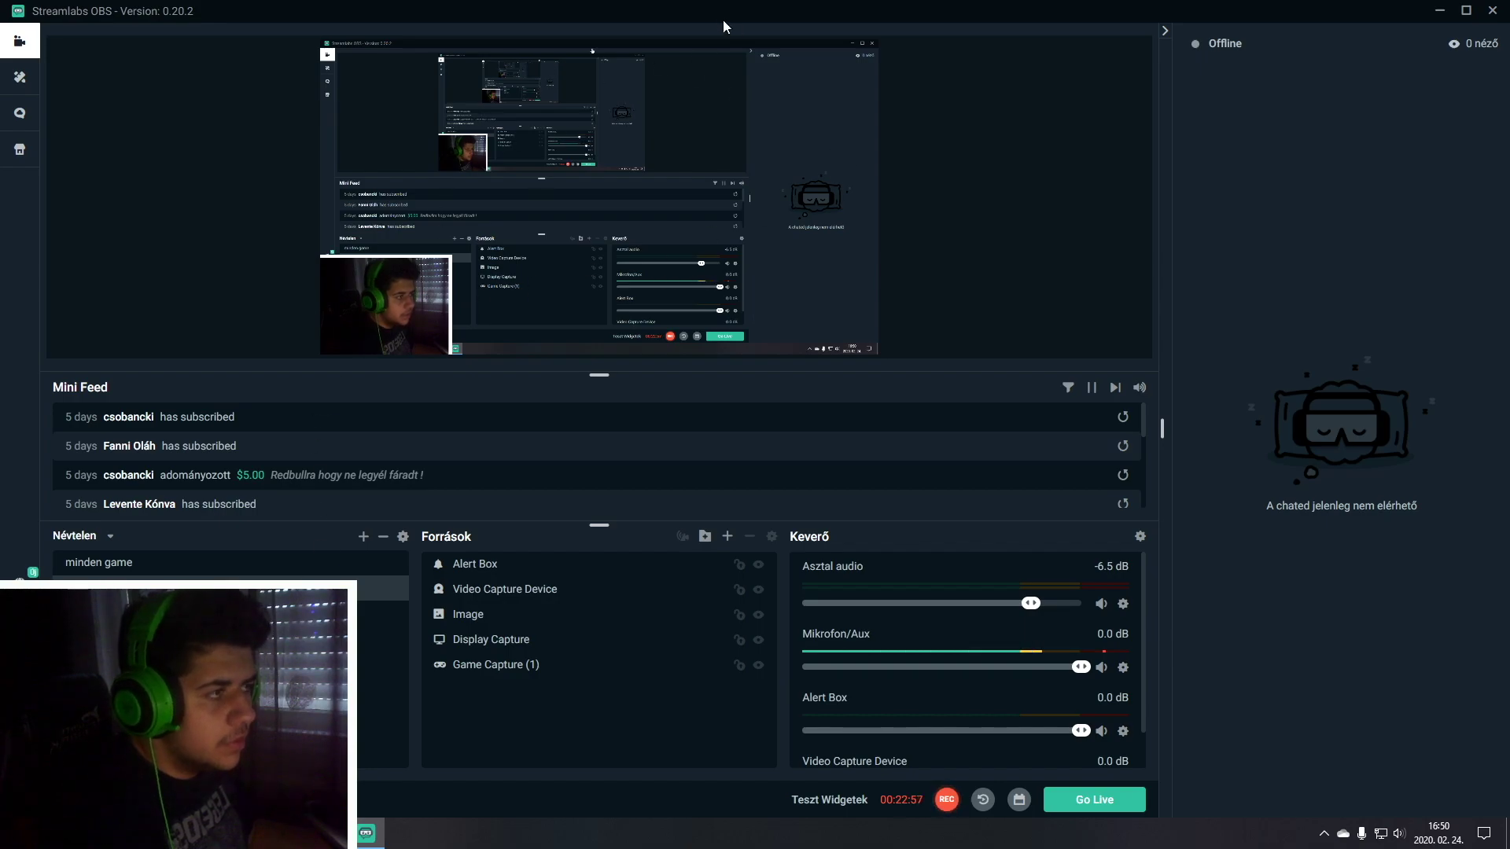
{"action": "key", "text": "super+d"}
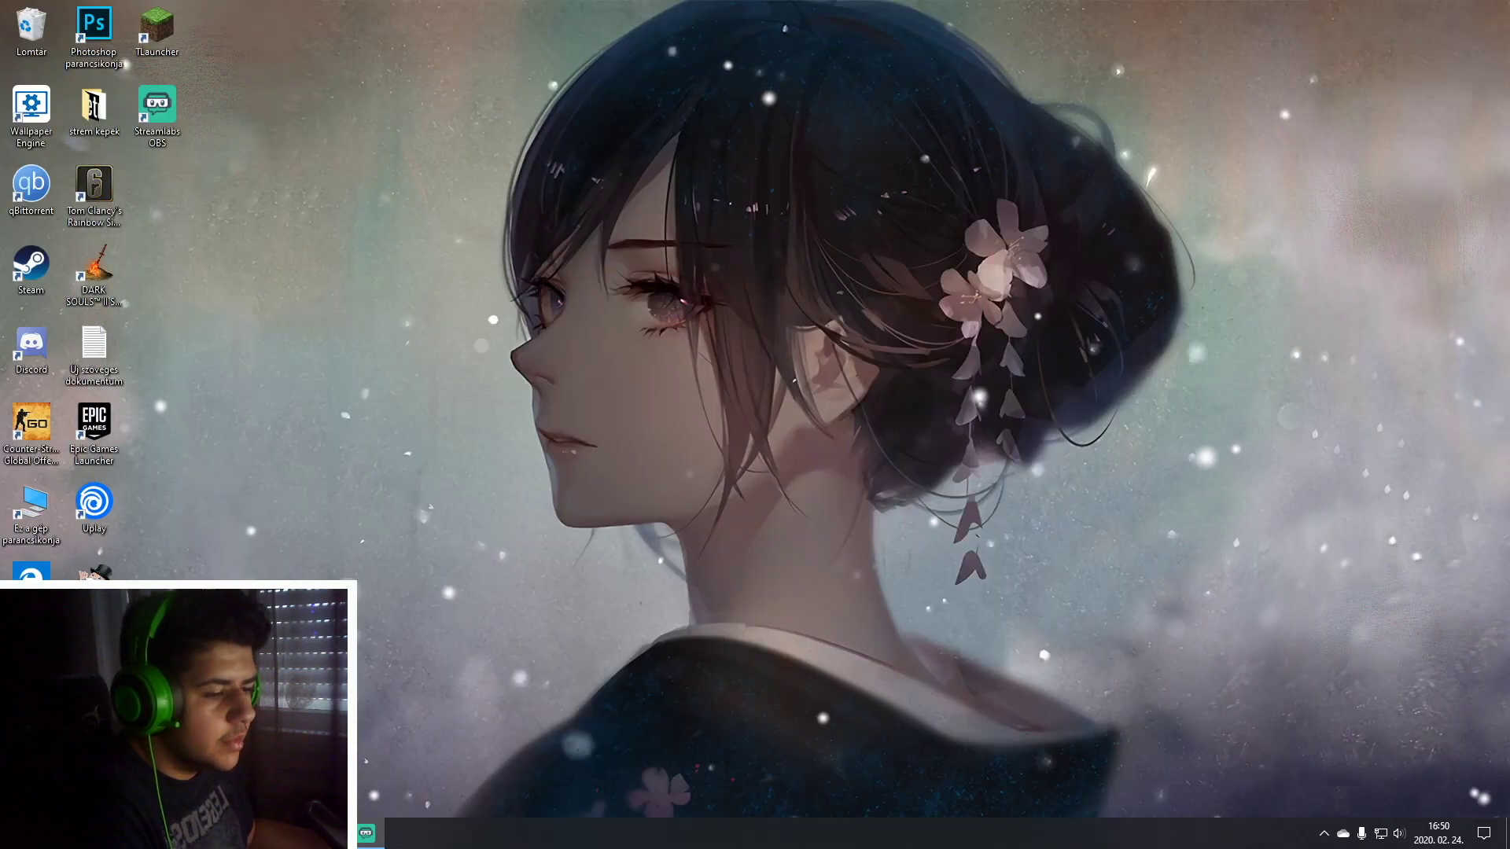
{"action": "key", "text": "alt+Tab"}
{"action": "left_click", "coordinate": [87, 7]}
{"action": "left_click", "coordinate": [175, 11]}
{"action": "type", "text": "m"}
{"action": "key", "text": "BackSpace"}
{"action": "type", "text": "ste"}
{"action": "key", "text": "BackSpace"}
{"action": "type", "text": "reamlabs.com"}
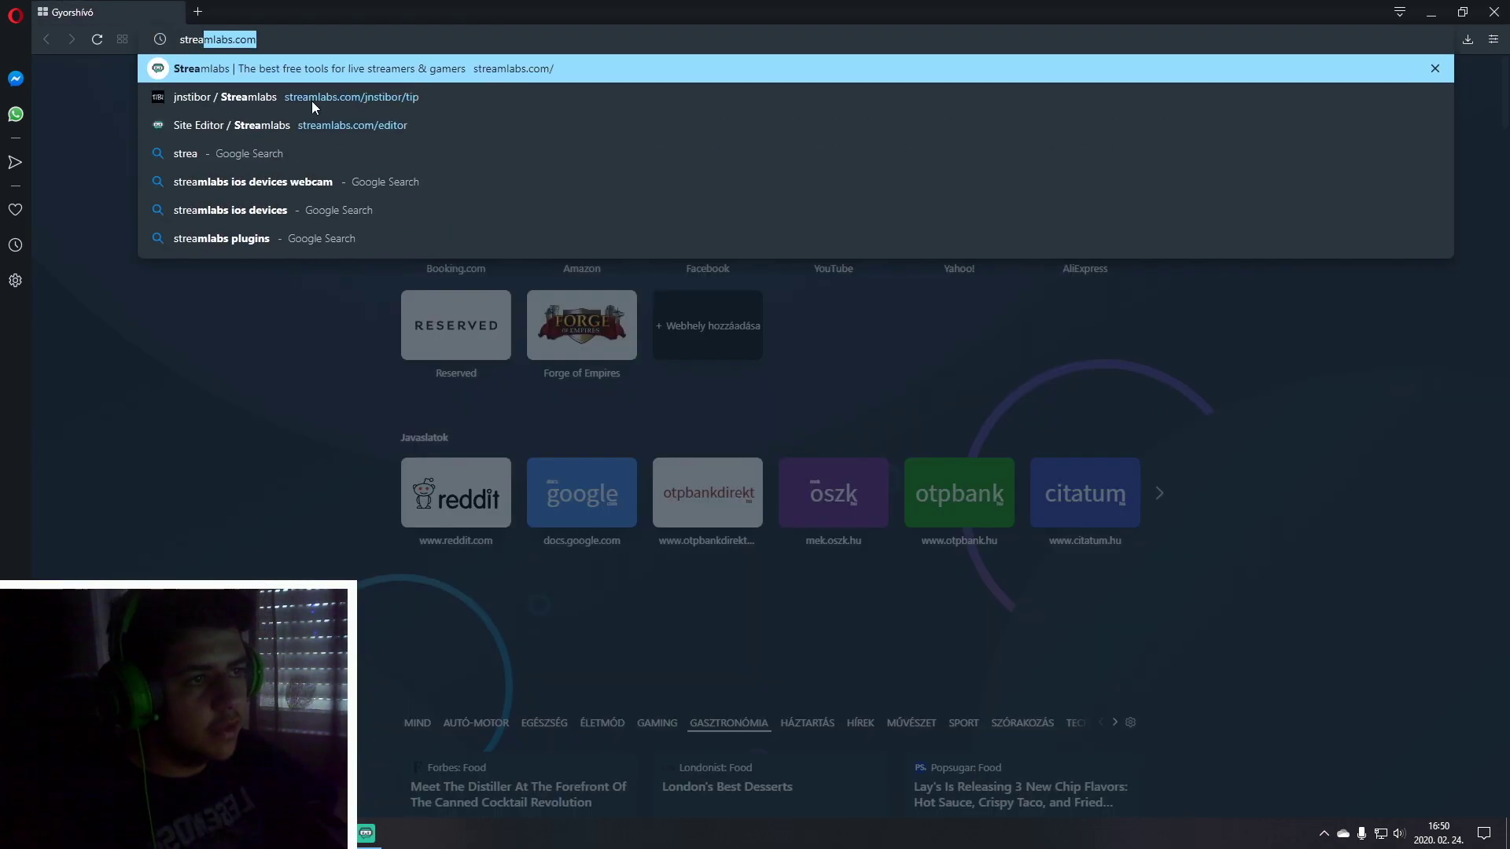
{"action": "key", "text": "Return"}
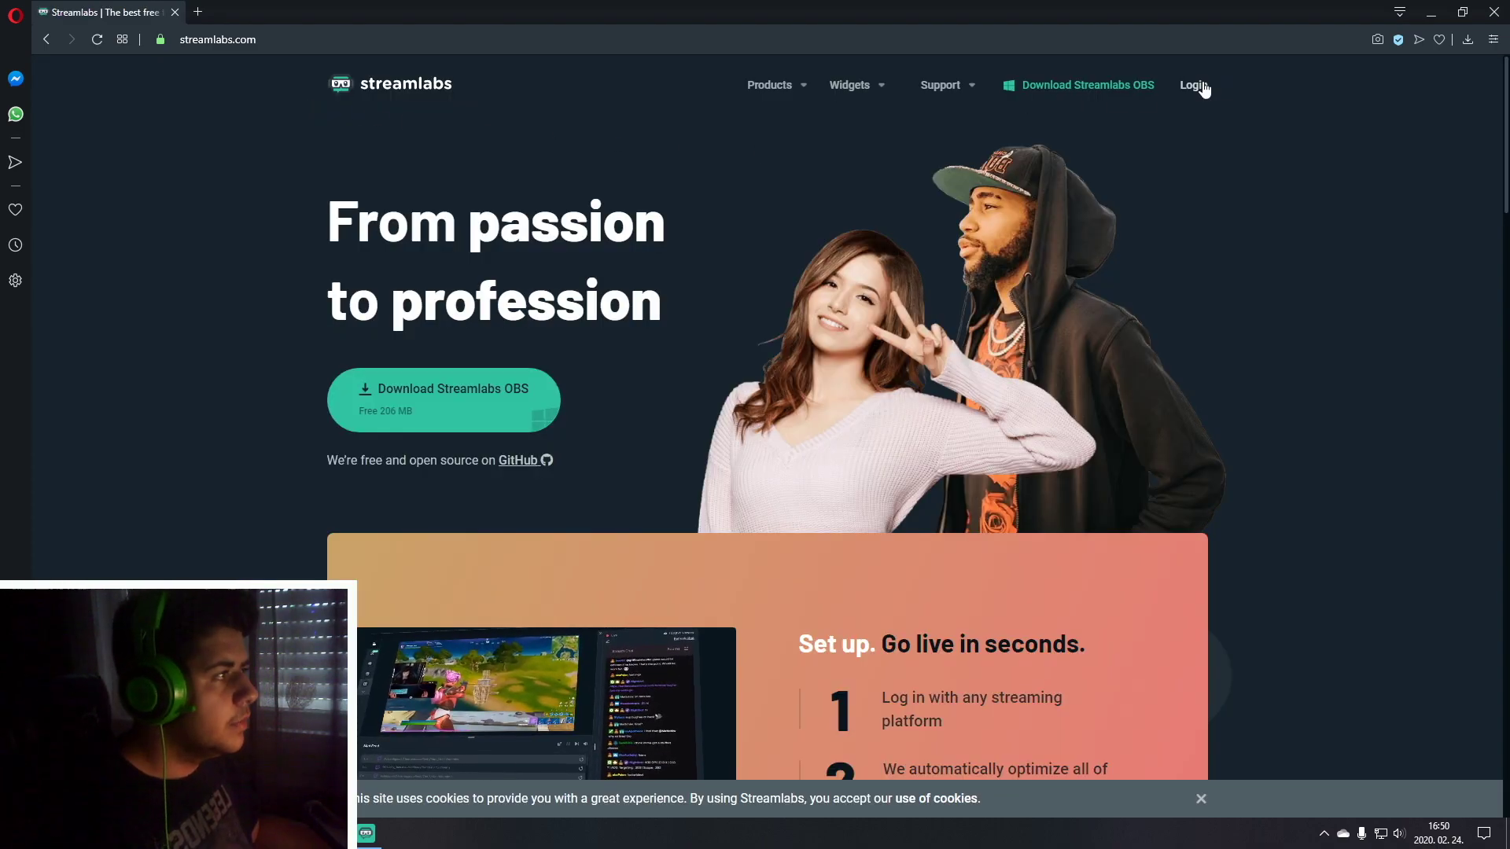
Log in to the Streamlabs website with YouTube, choosing the streamer's Google account
{"action": "left_click", "coordinate": [1202, 85]}
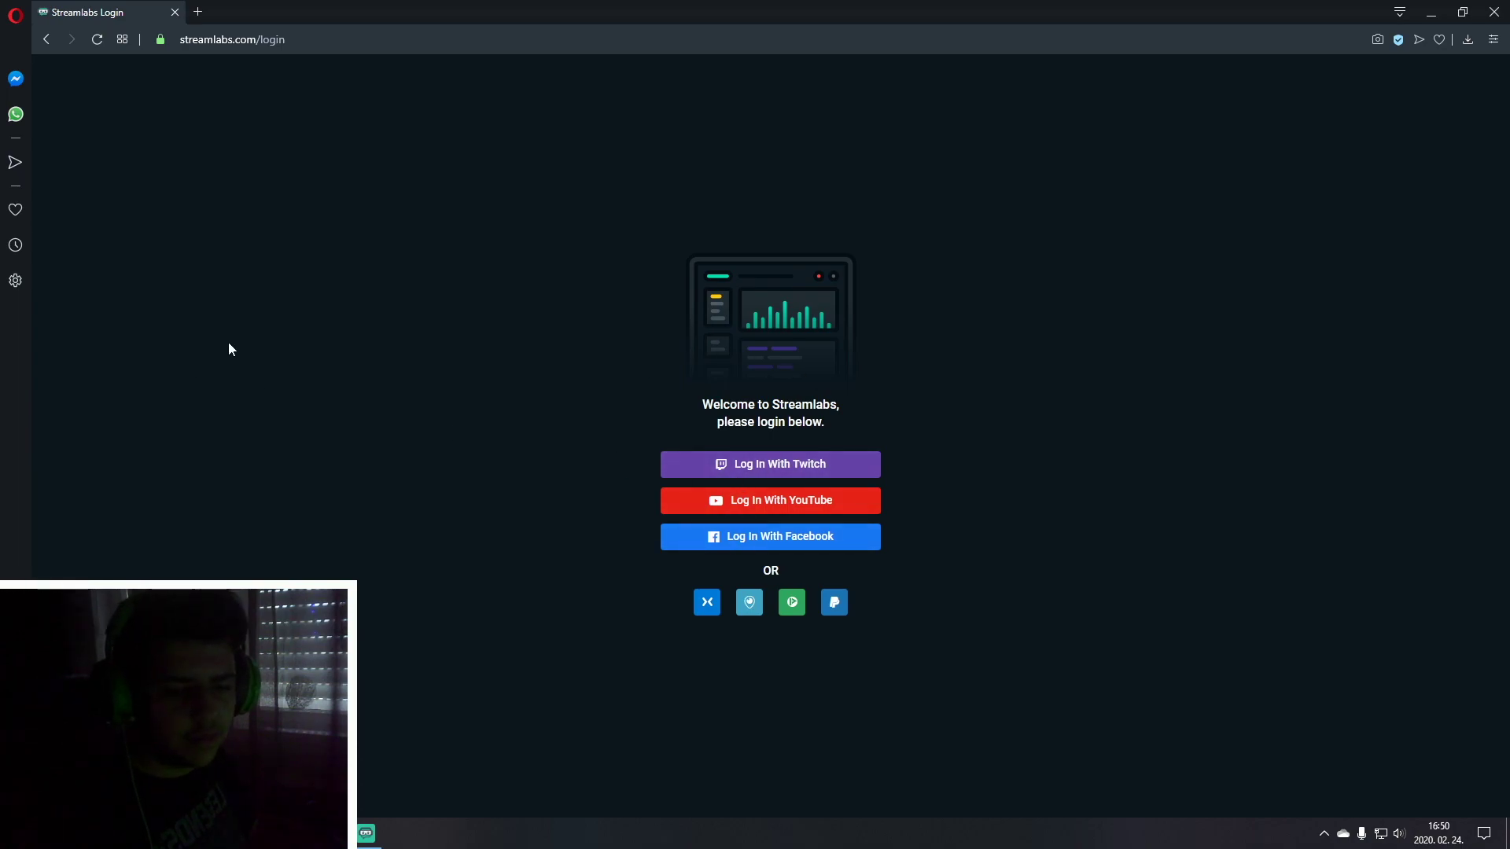
{"action": "left_click", "coordinate": [828, 494]}
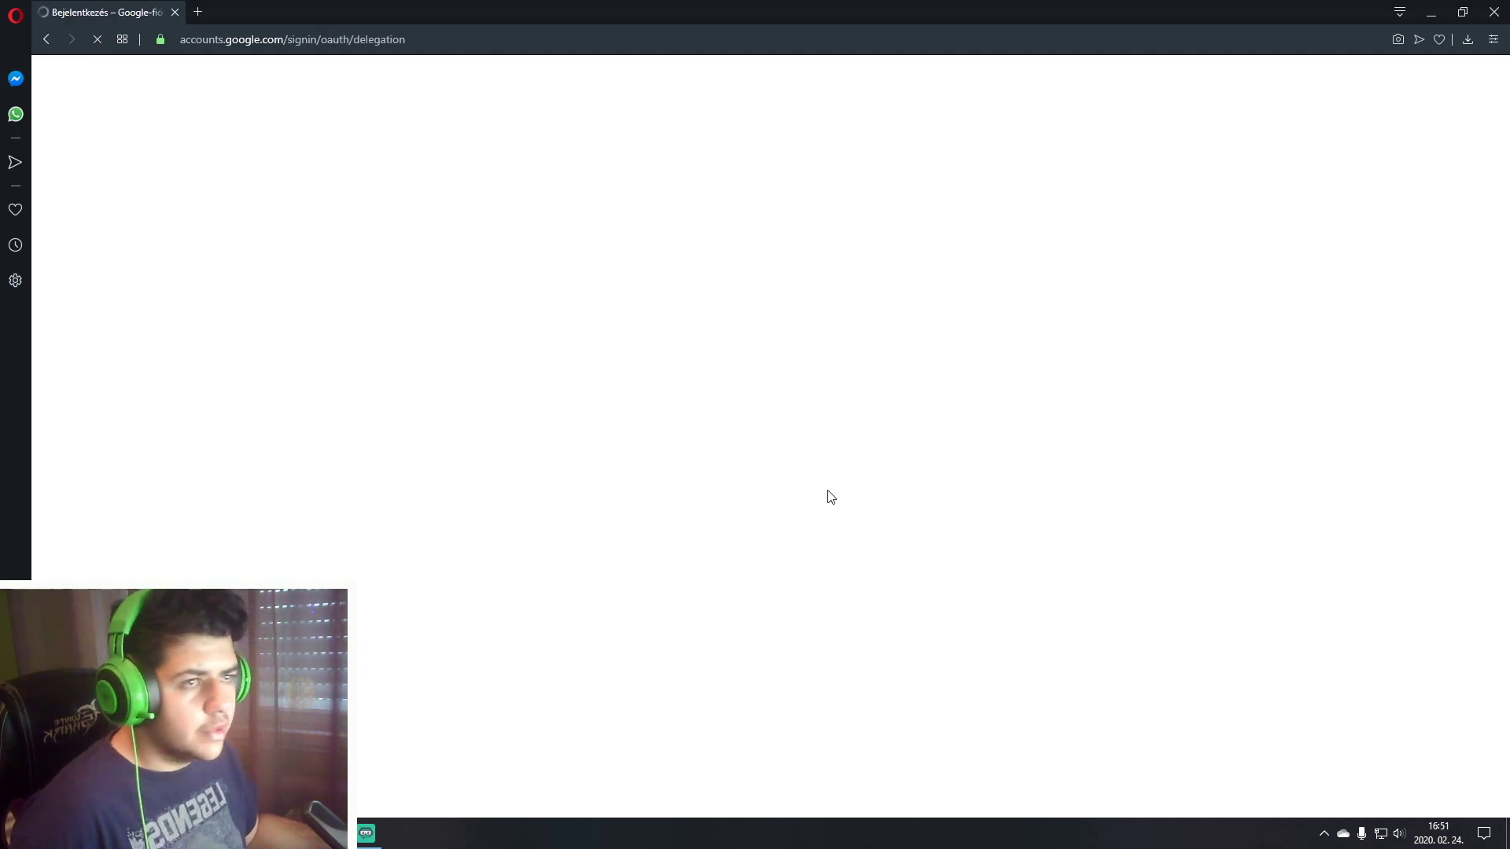
{"action": "left_click", "coordinate": [752, 461]}
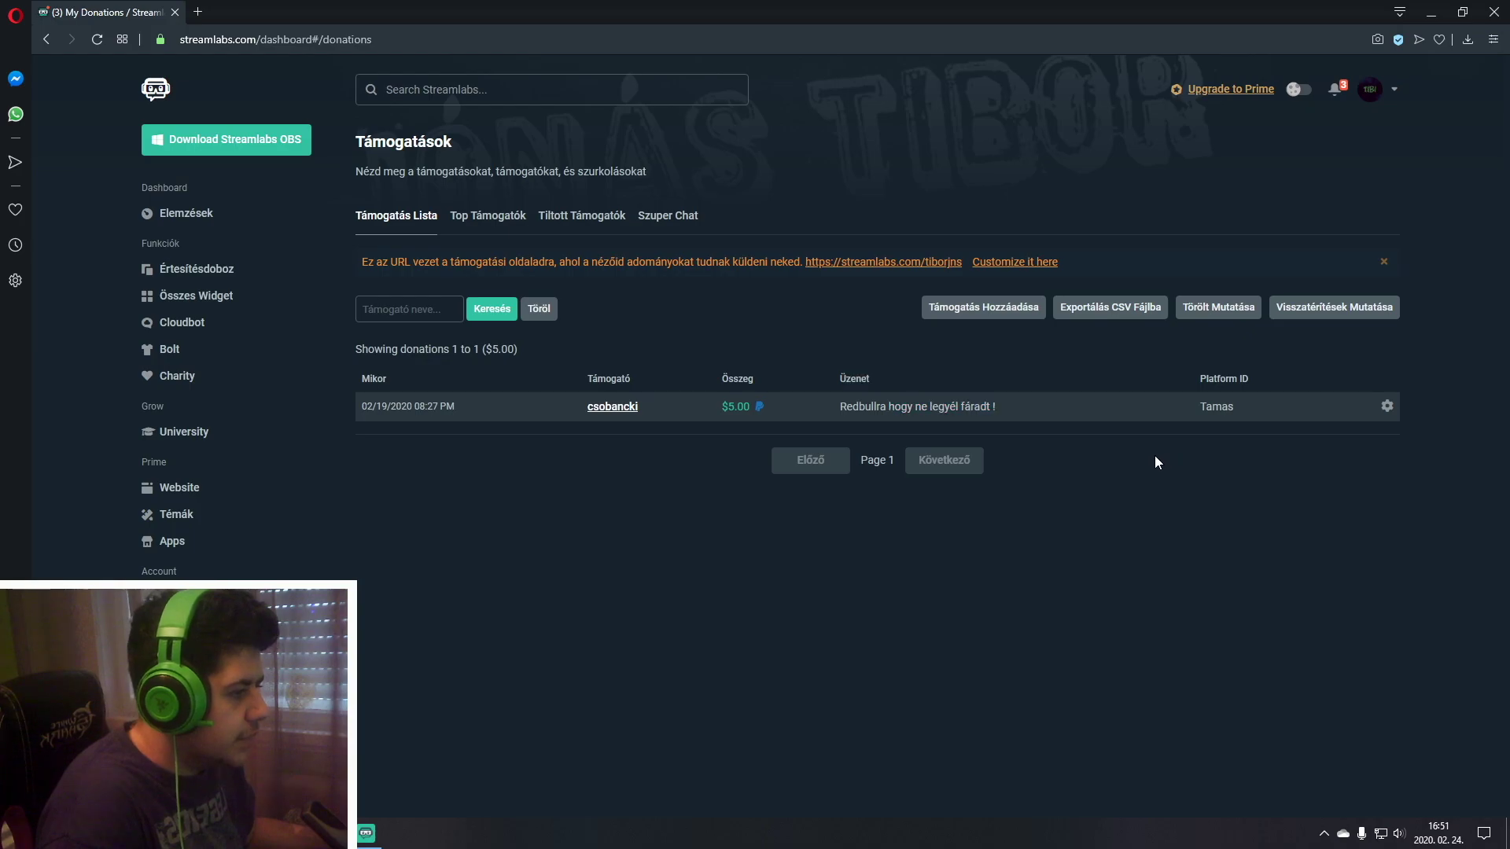
Open the donation settings from the donations list, and open the public donation page from its URL
{"action": "left_click_drag", "start_coordinate": [476, 8], "coordinate": [932, 12]}
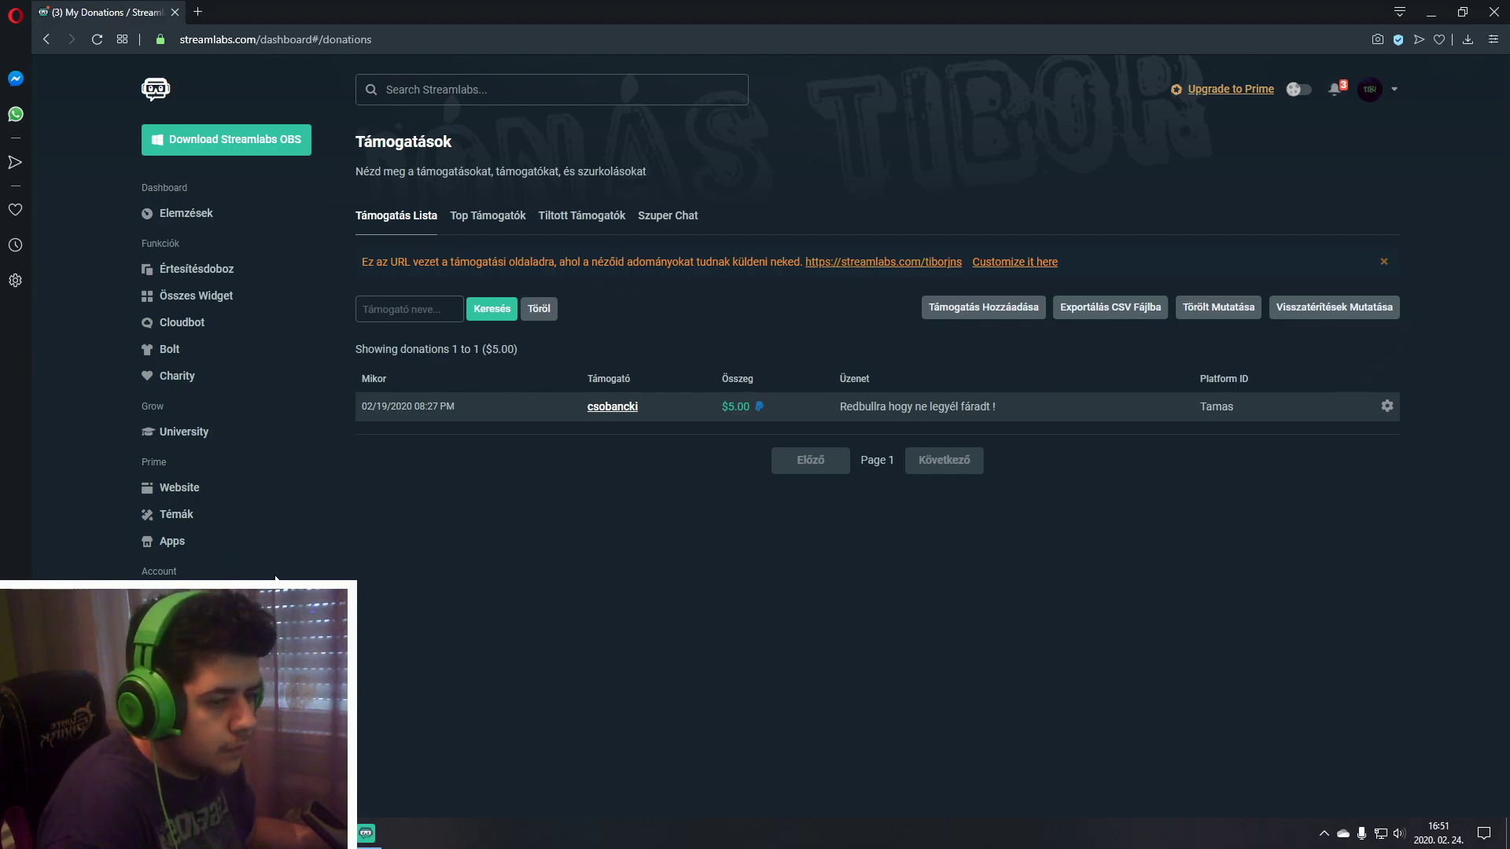
{"action": "left_click", "coordinate": [1015, 262]}
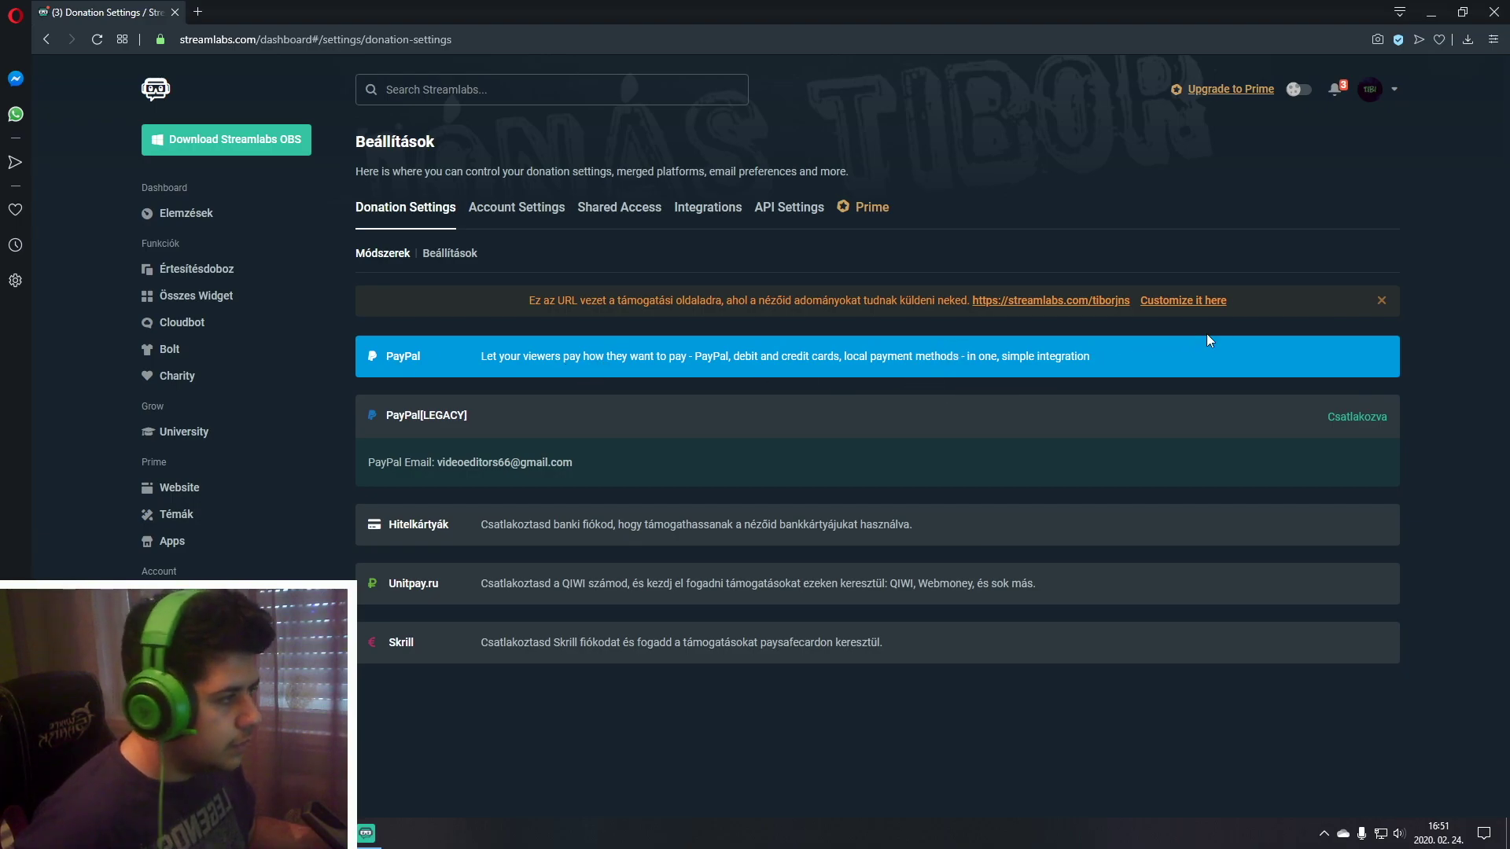
{"action": "left_click", "coordinate": [1080, 302]}
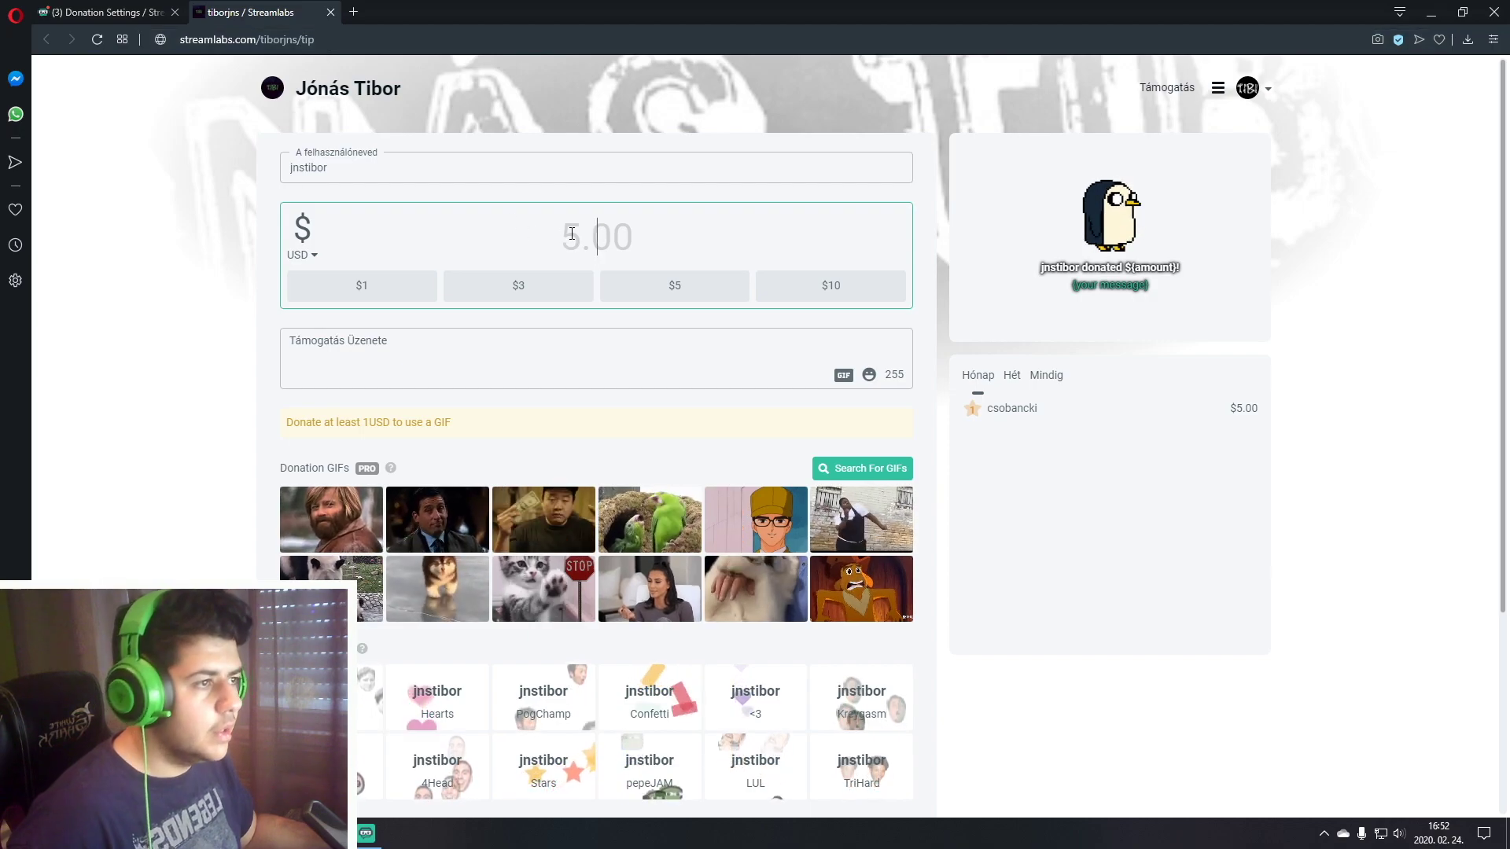
Enter a donation amount of 10,00 USD on the public donation page
{"action": "left_click", "coordinate": [228, 244]}
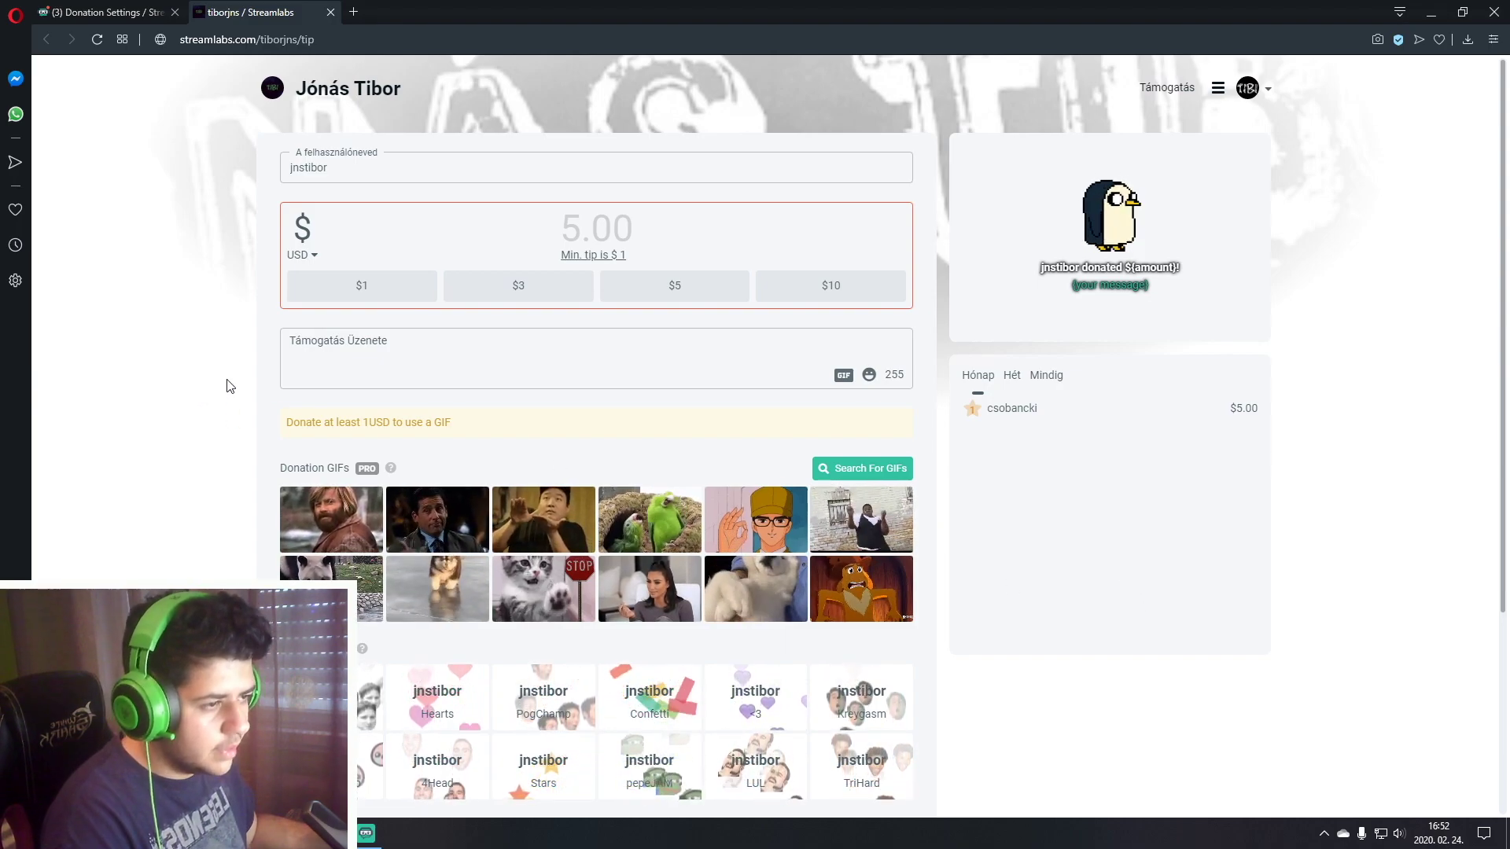
{"action": "left_click", "coordinate": [584, 233]}
{"action": "type", "text": "10,0"}
{"action": "key", "text": "BackSpace"}
{"action": "left_click", "coordinate": [243, 370]}
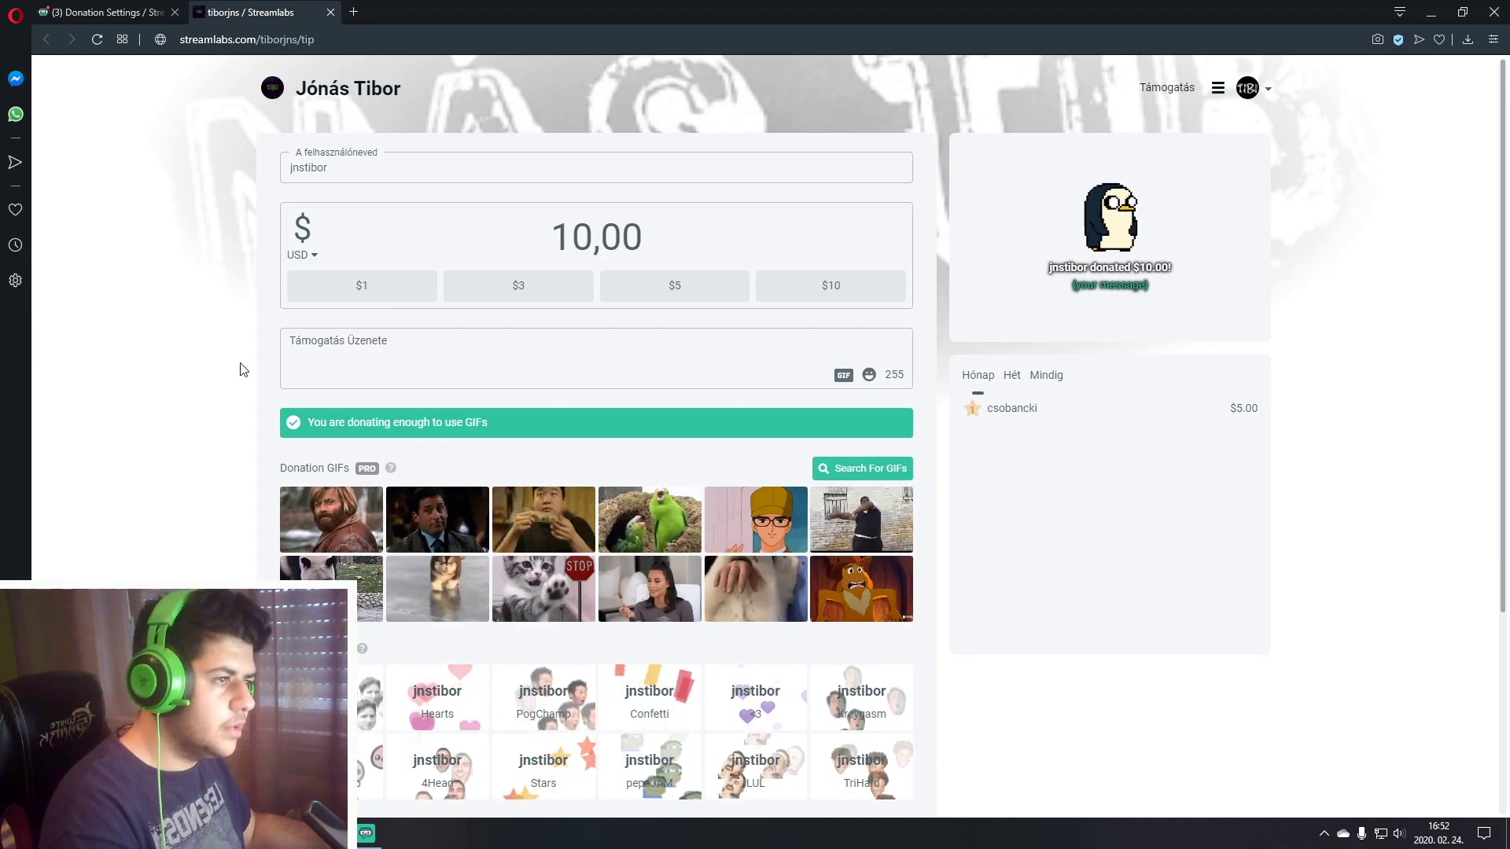
Check the donation form's username and message fields, and close the donation page without donating
{"action": "left_click", "coordinate": [422, 172]}
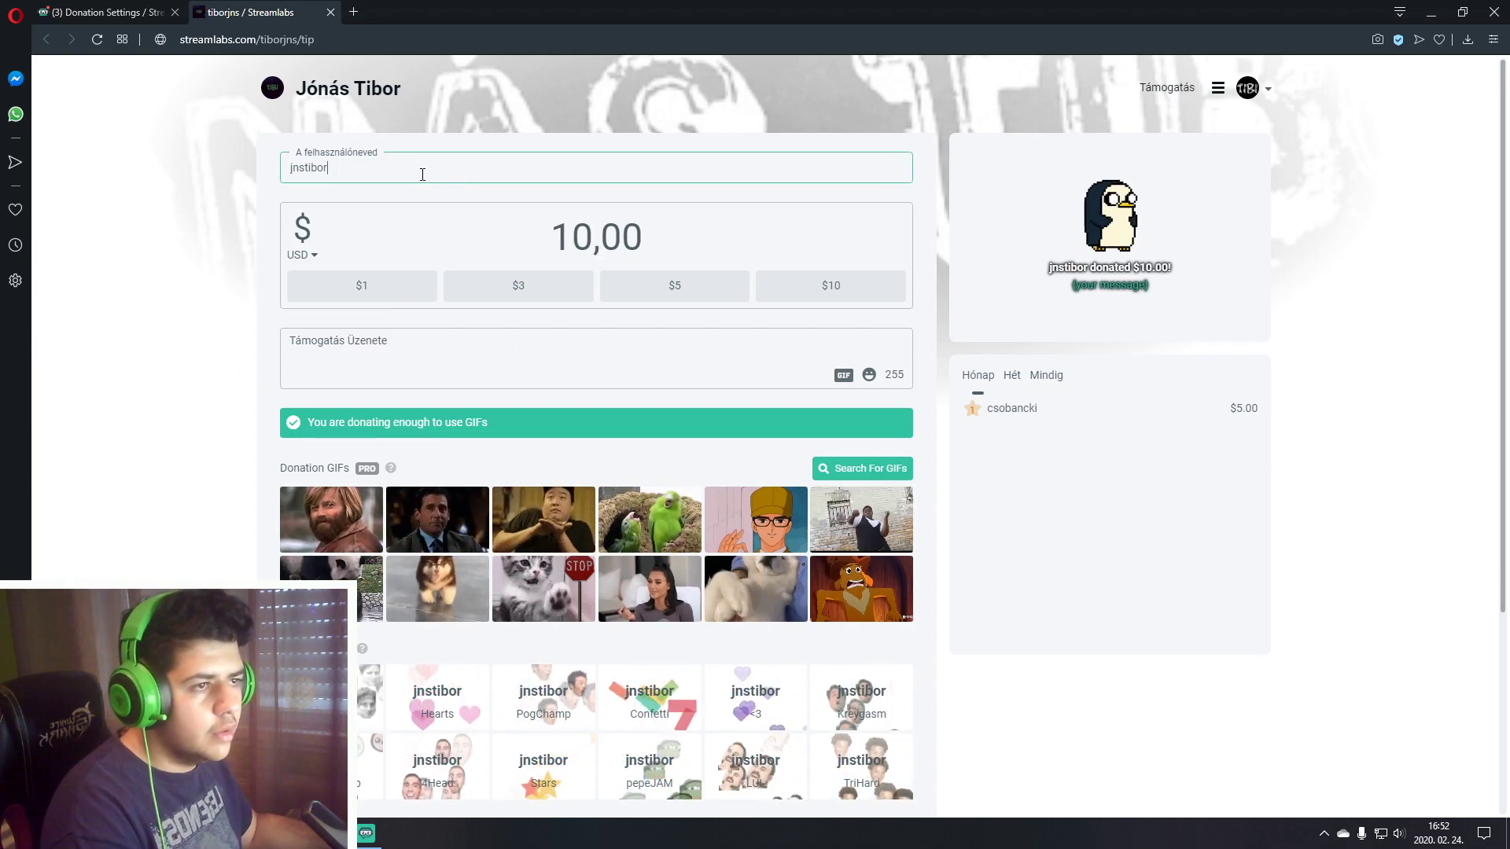
{"action": "left_click", "coordinate": [364, 356]}
{"action": "left_click", "coordinate": [246, 346]}
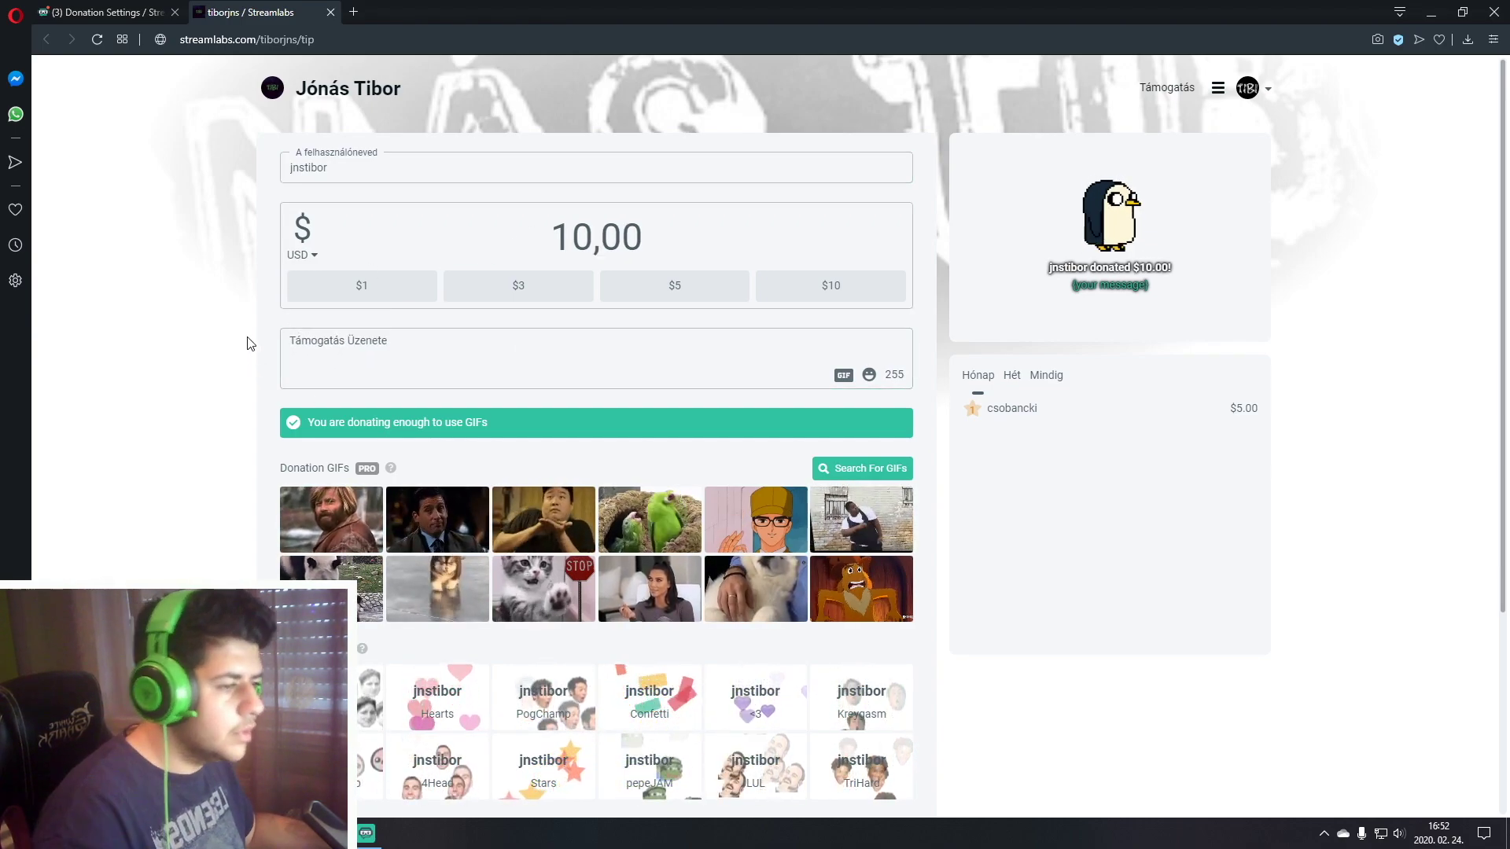
{"action": "left_click", "coordinate": [331, 13]}
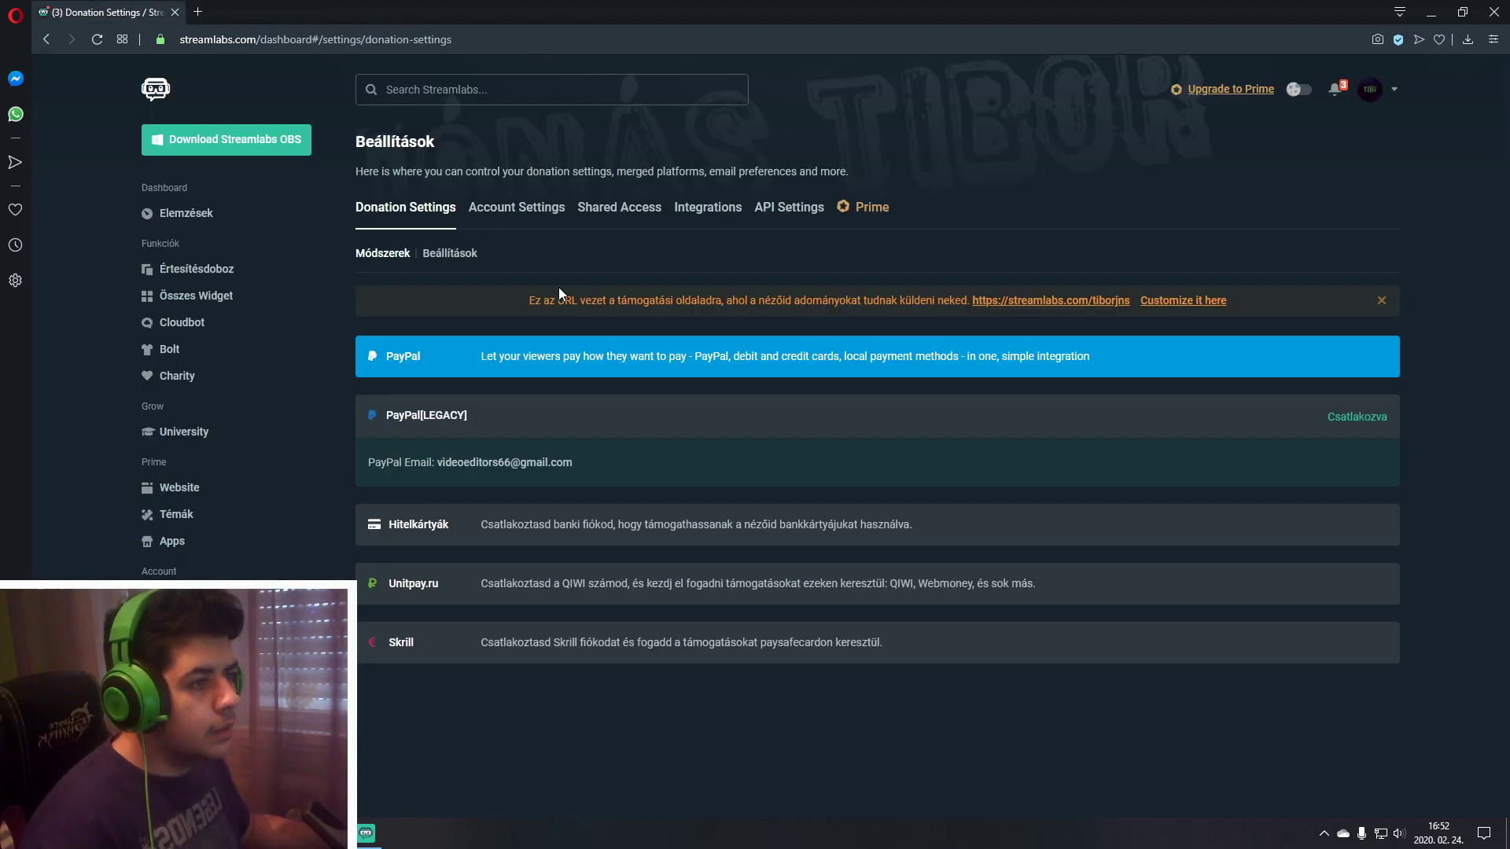
Browse the available stream widgets in the Streamlabs Widget Gallery, and close the browser
{"action": "left_click", "coordinate": [206, 272]}
{"action": "left_click", "coordinate": [217, 302]}
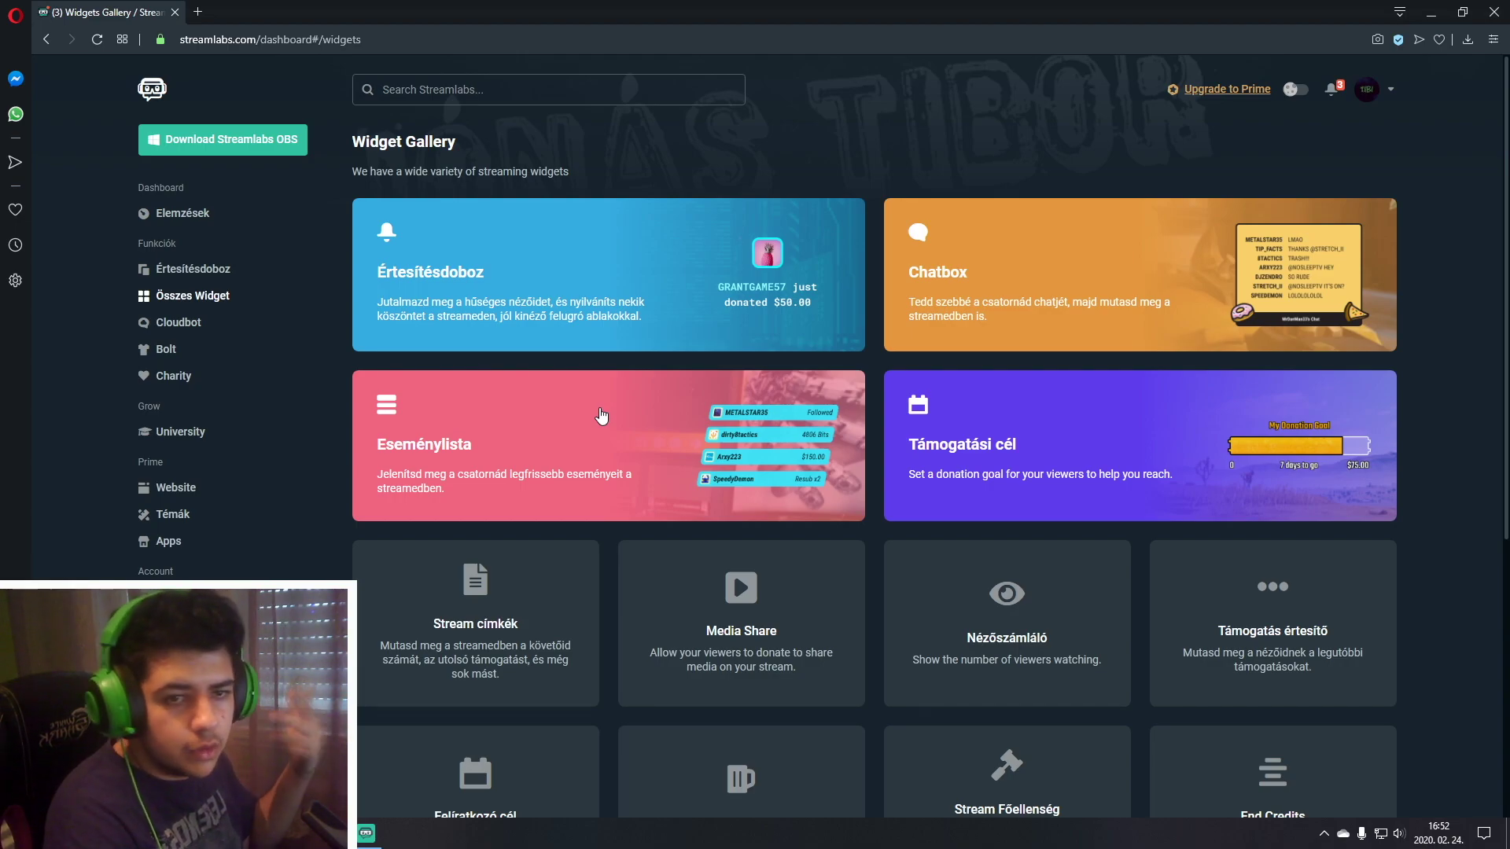
{"action": "scroll", "coordinate": [601, 415], "scroll_direction": "down", "scroll_amount": 5}
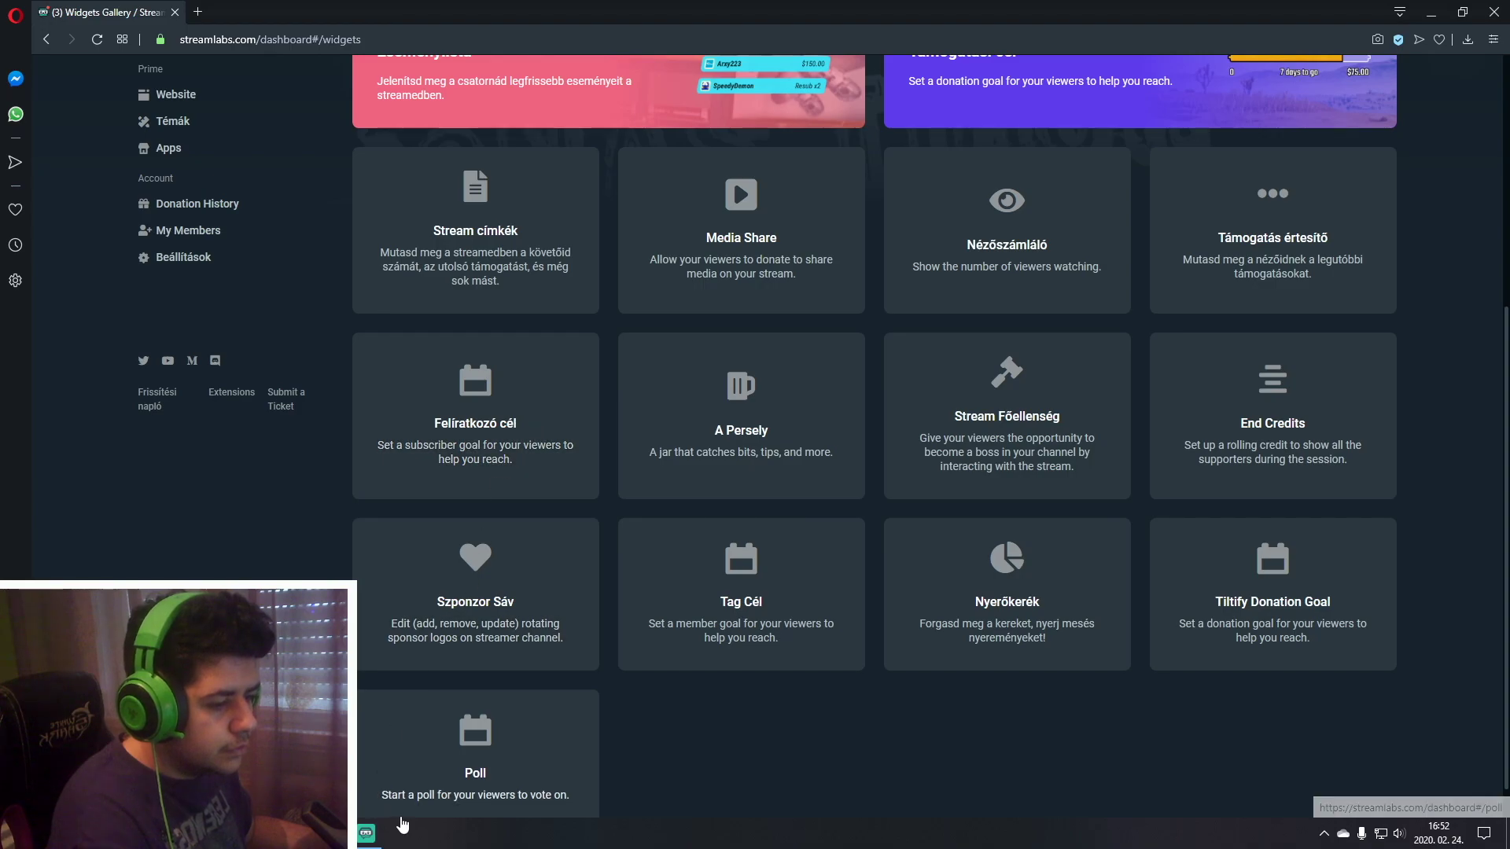
{"action": "left_click", "coordinate": [1494, 12]}
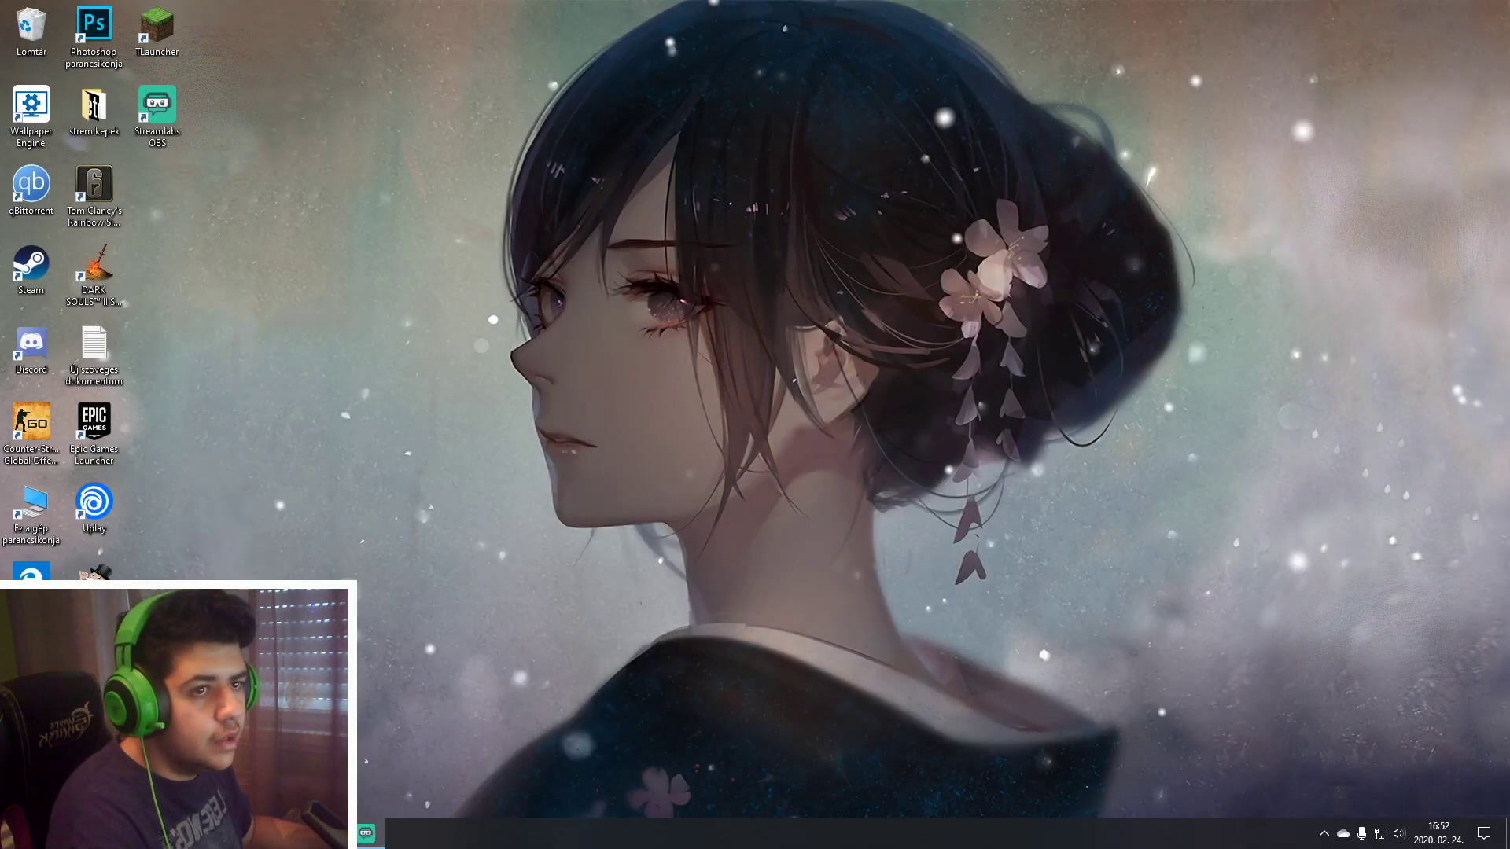